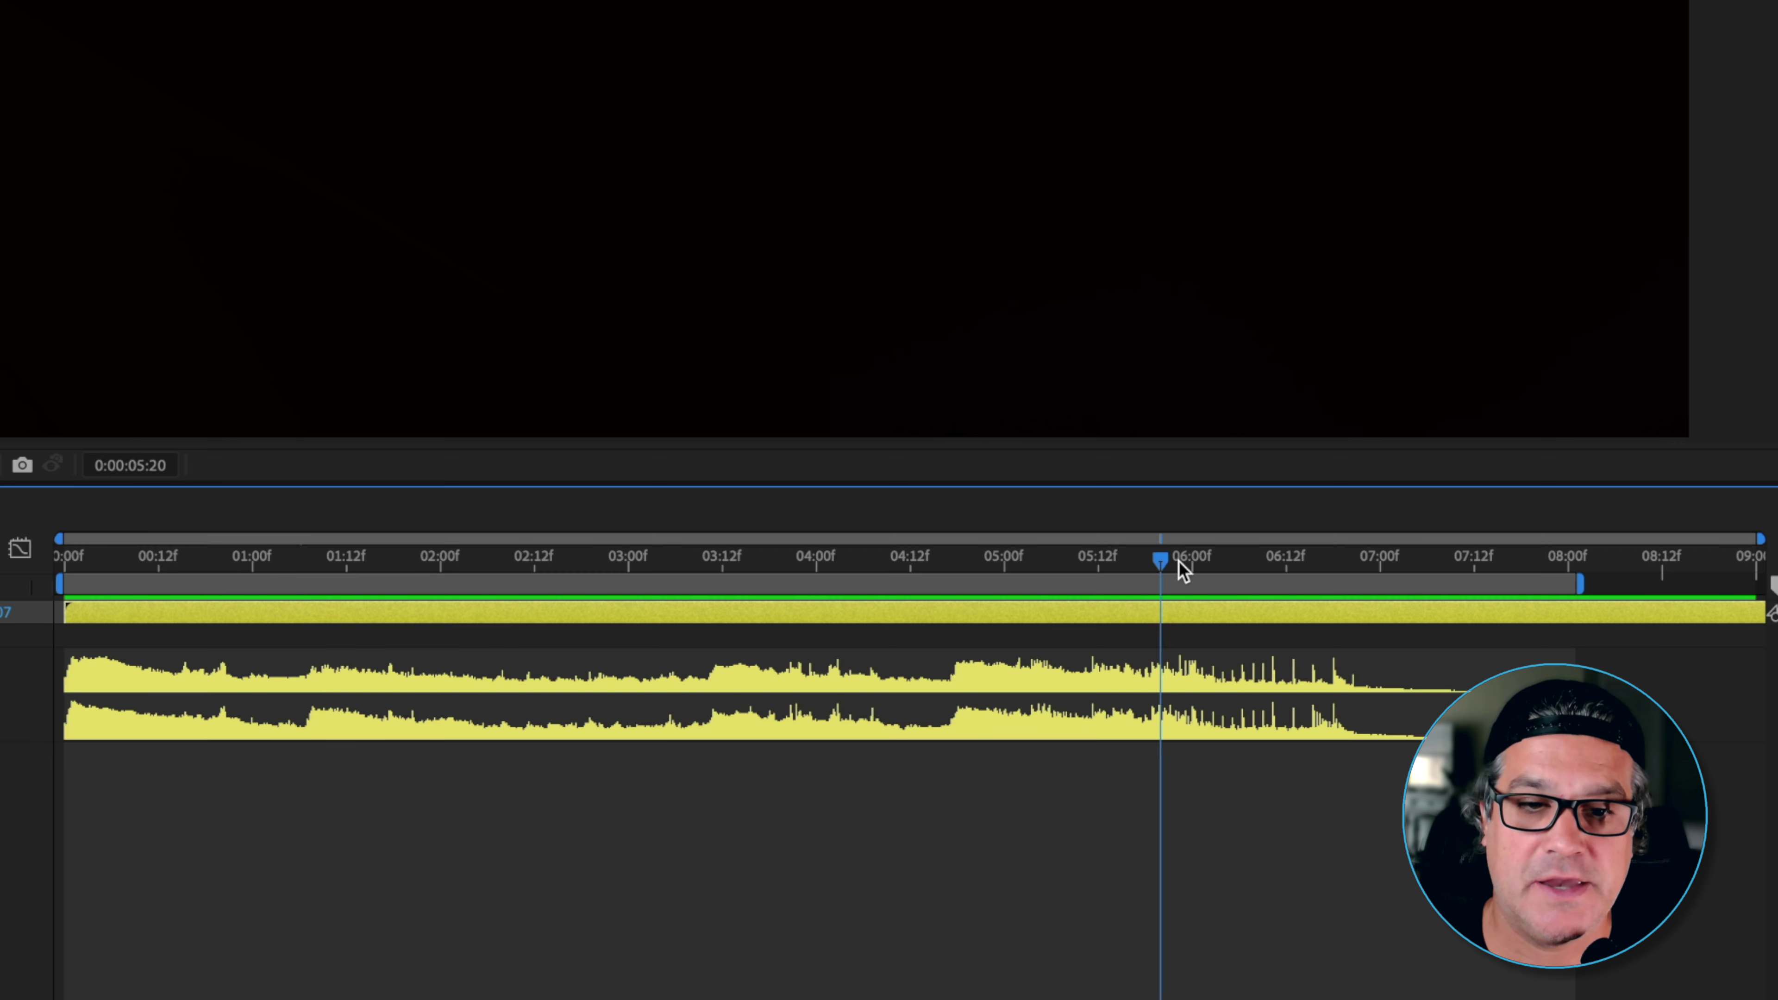
- Reveal the music layer's level keyframes, preview its fade, then display its audio waveform
{"action": "key", "text": "u"}
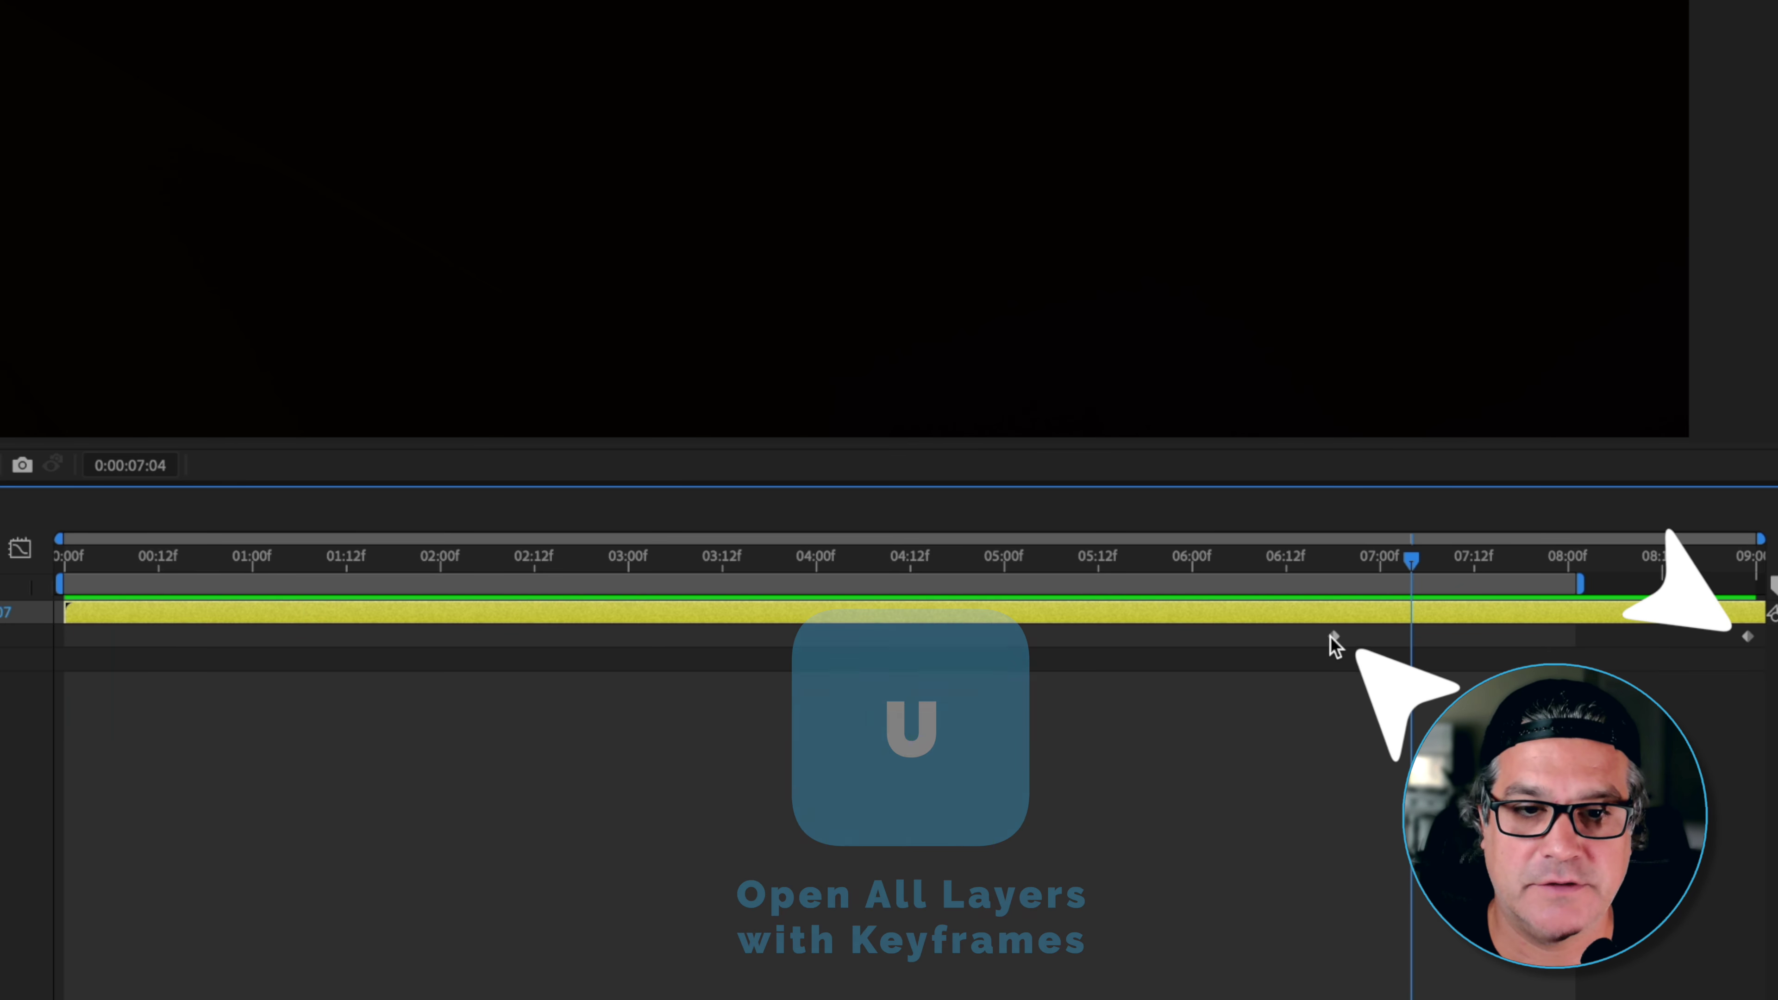
{"action": "left_click", "coordinate": [1334, 571]}
{"action": "left_click_drag", "start_coordinate": [1326, 559], "coordinate": [1647, 560]}
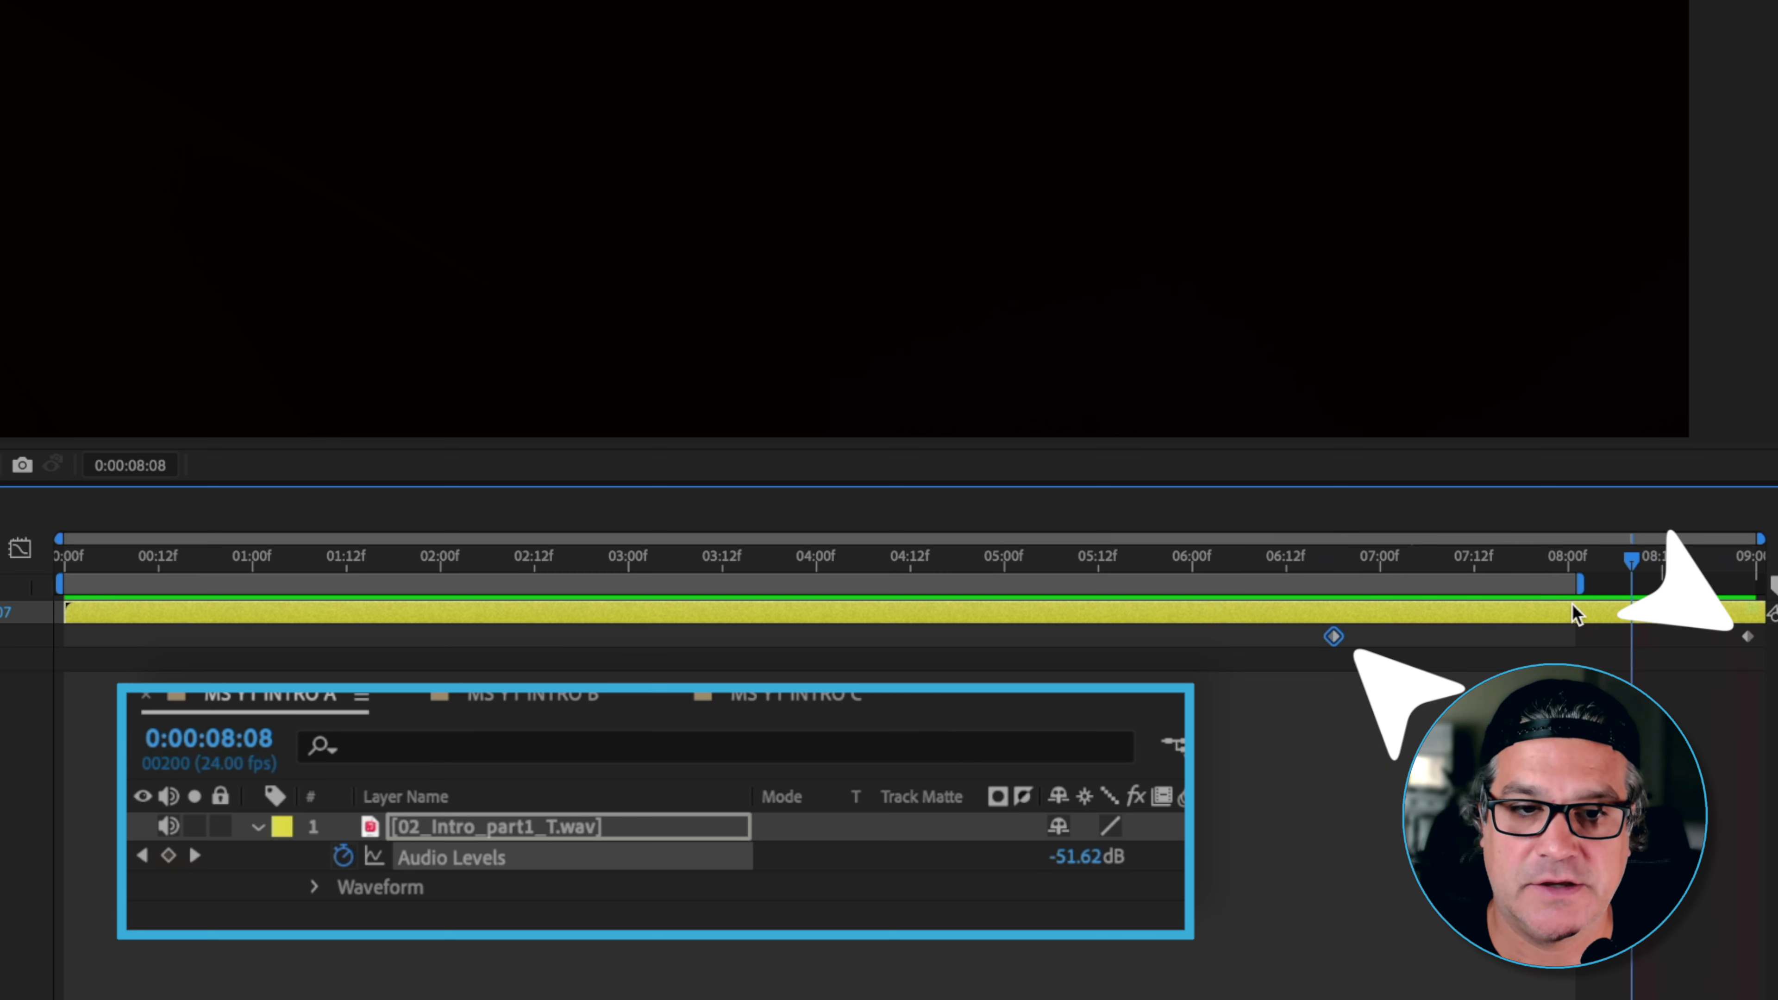
{"action": "key", "text": "l"}
{"action": "key", "text": "l"}
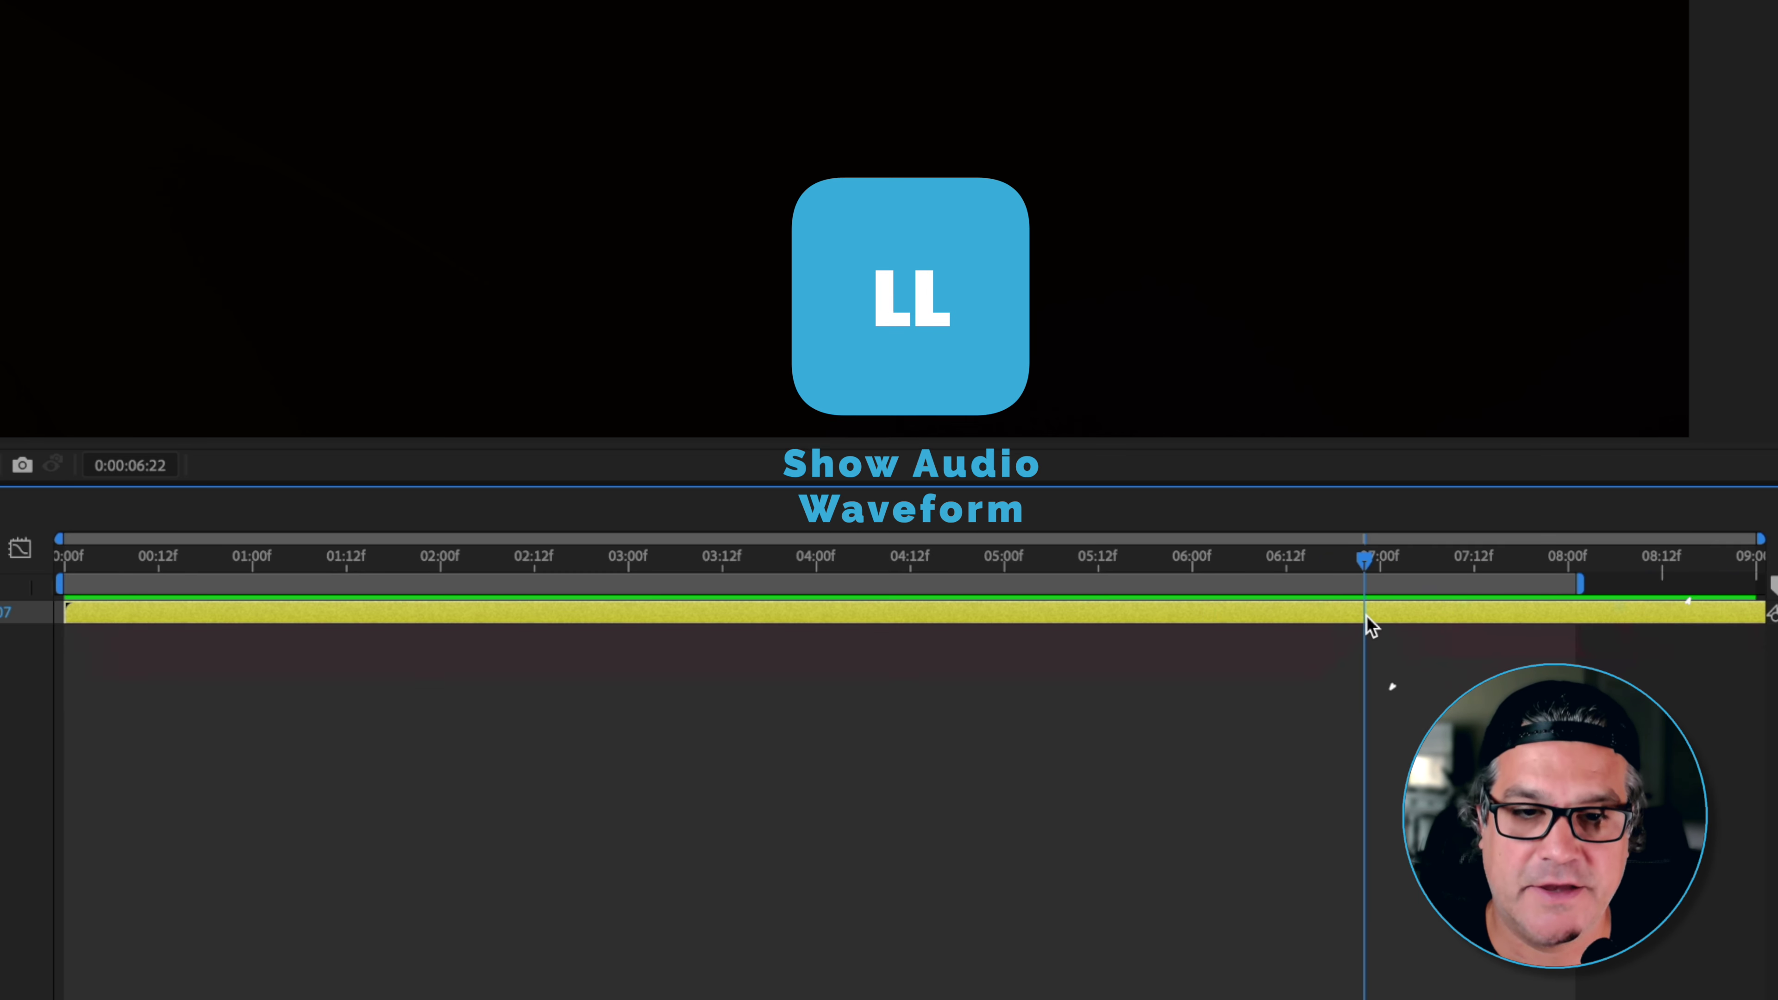
{"action": "left_click_drag", "start_coordinate": [1123, 561], "coordinate": [325, 560]}
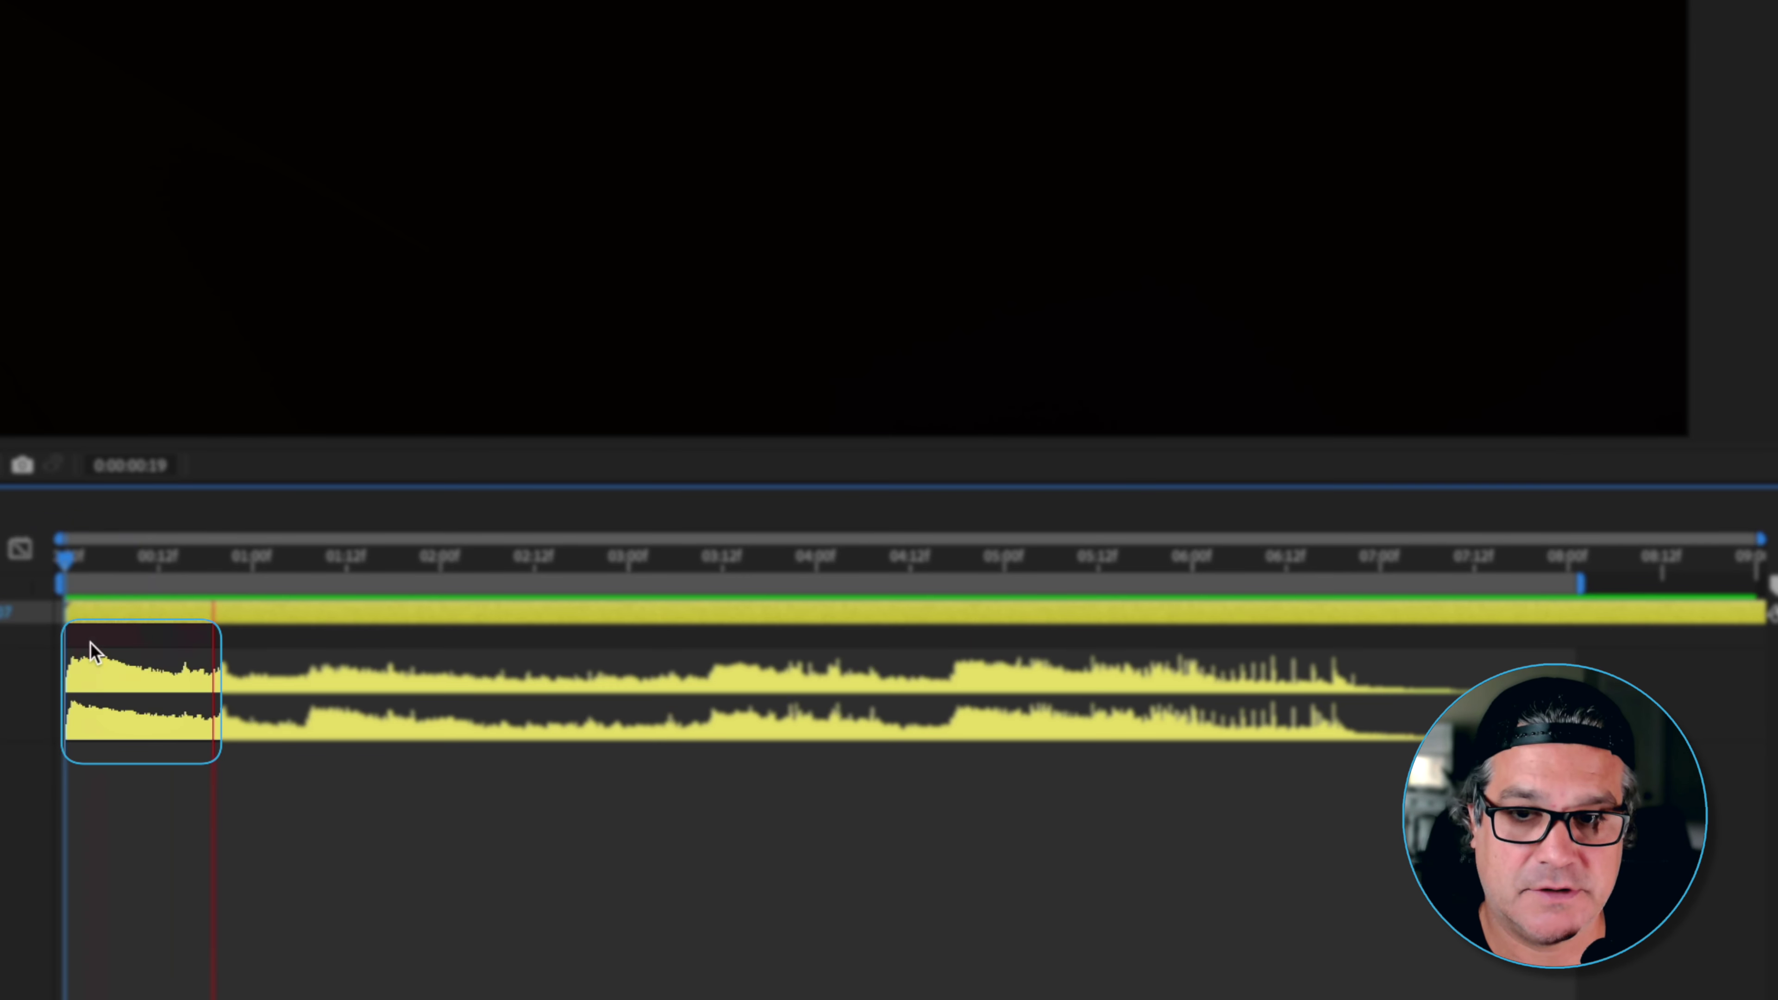
{"action": "left_click", "coordinate": [38, 576]}
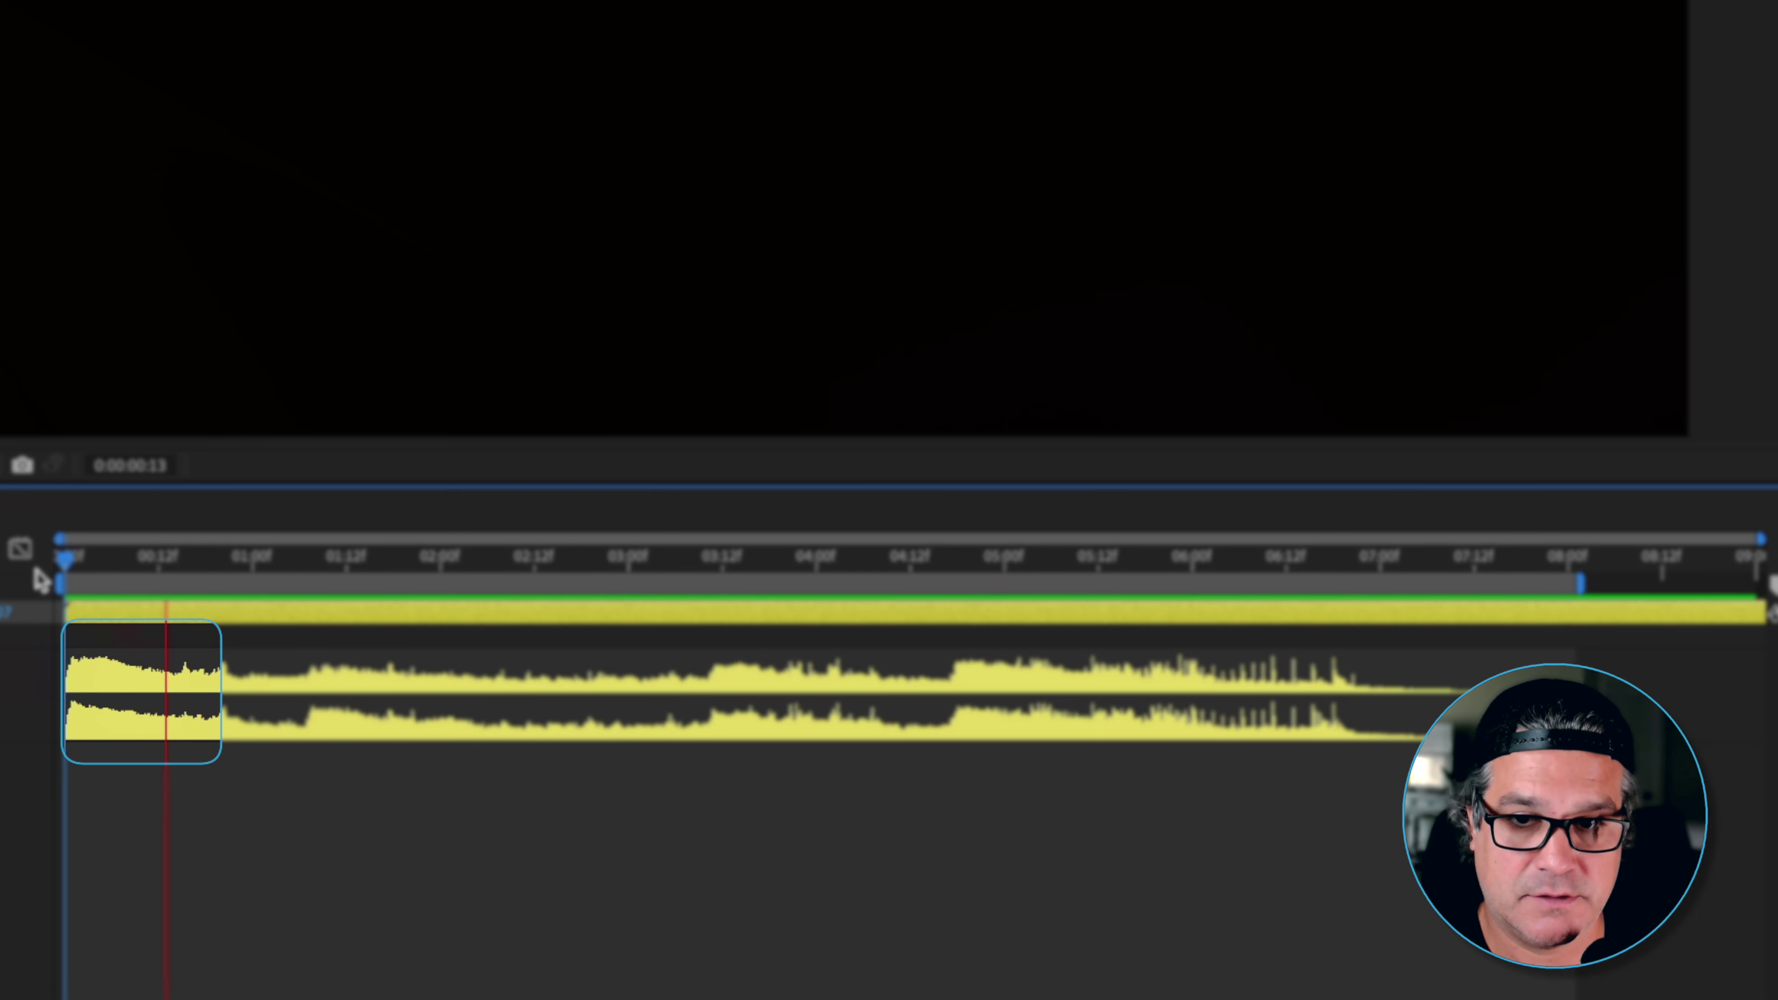
{"action": "left_click_drag", "start_coordinate": [98, 561], "coordinate": [213, 560]}
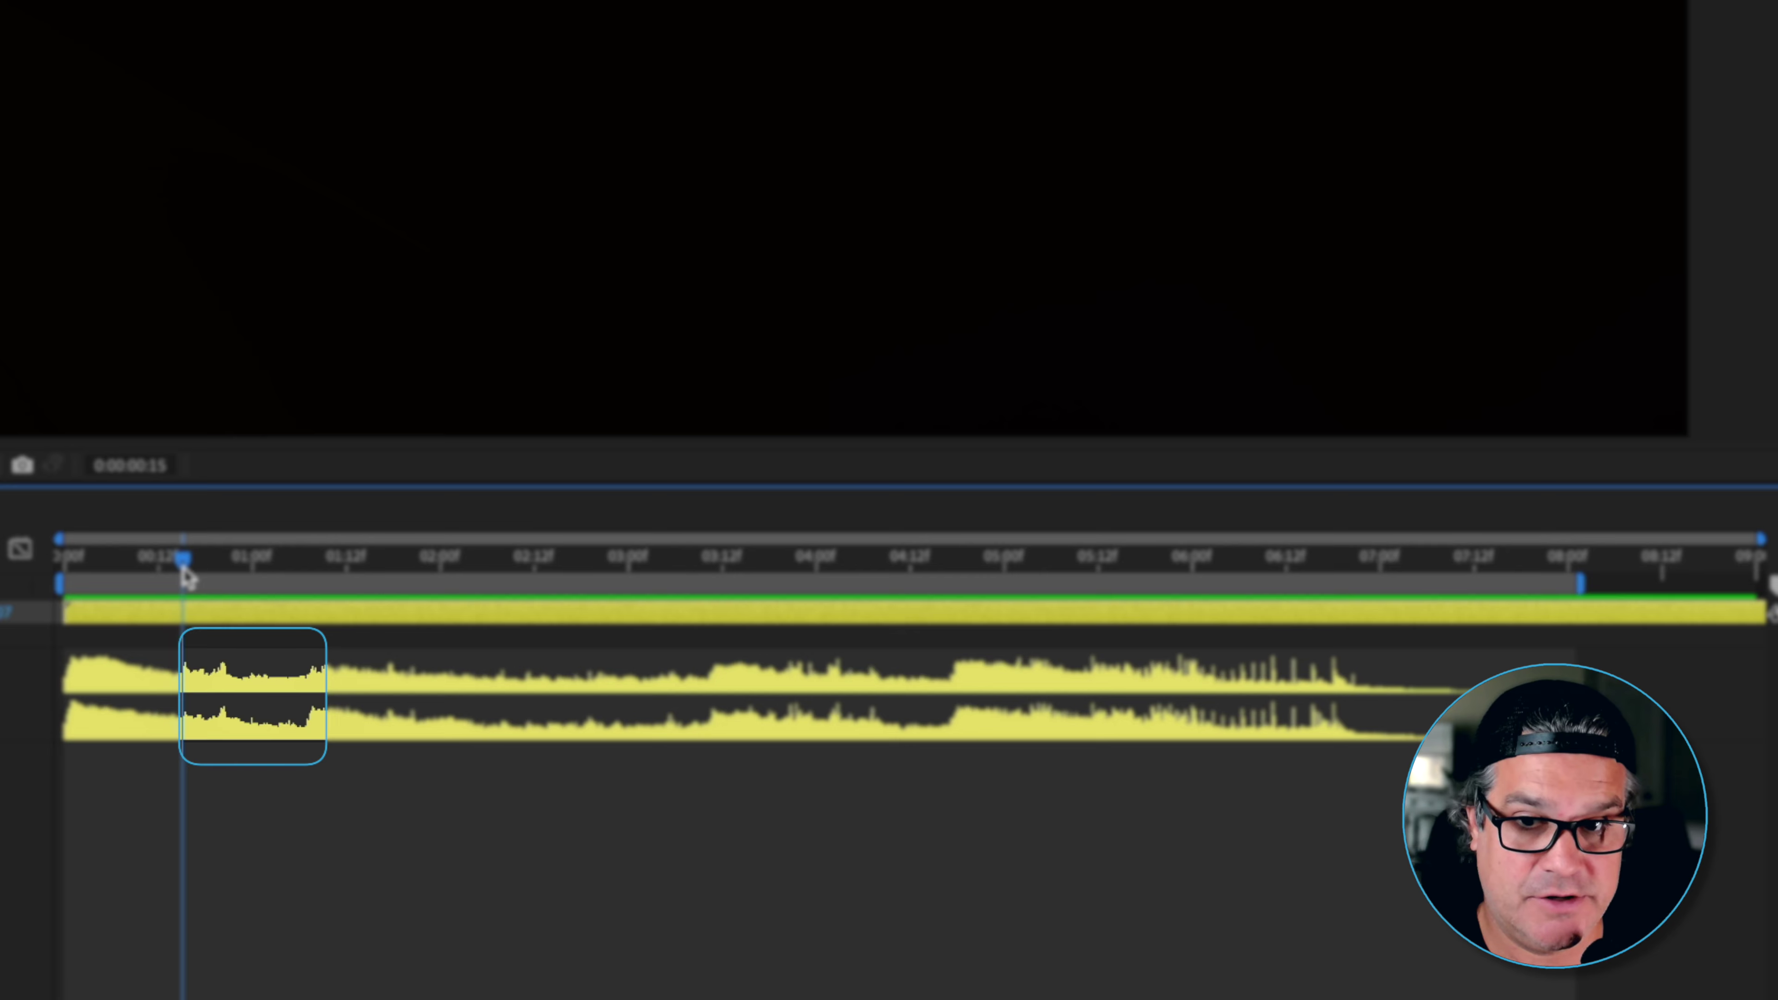
{"action": "key", "text": "space"}
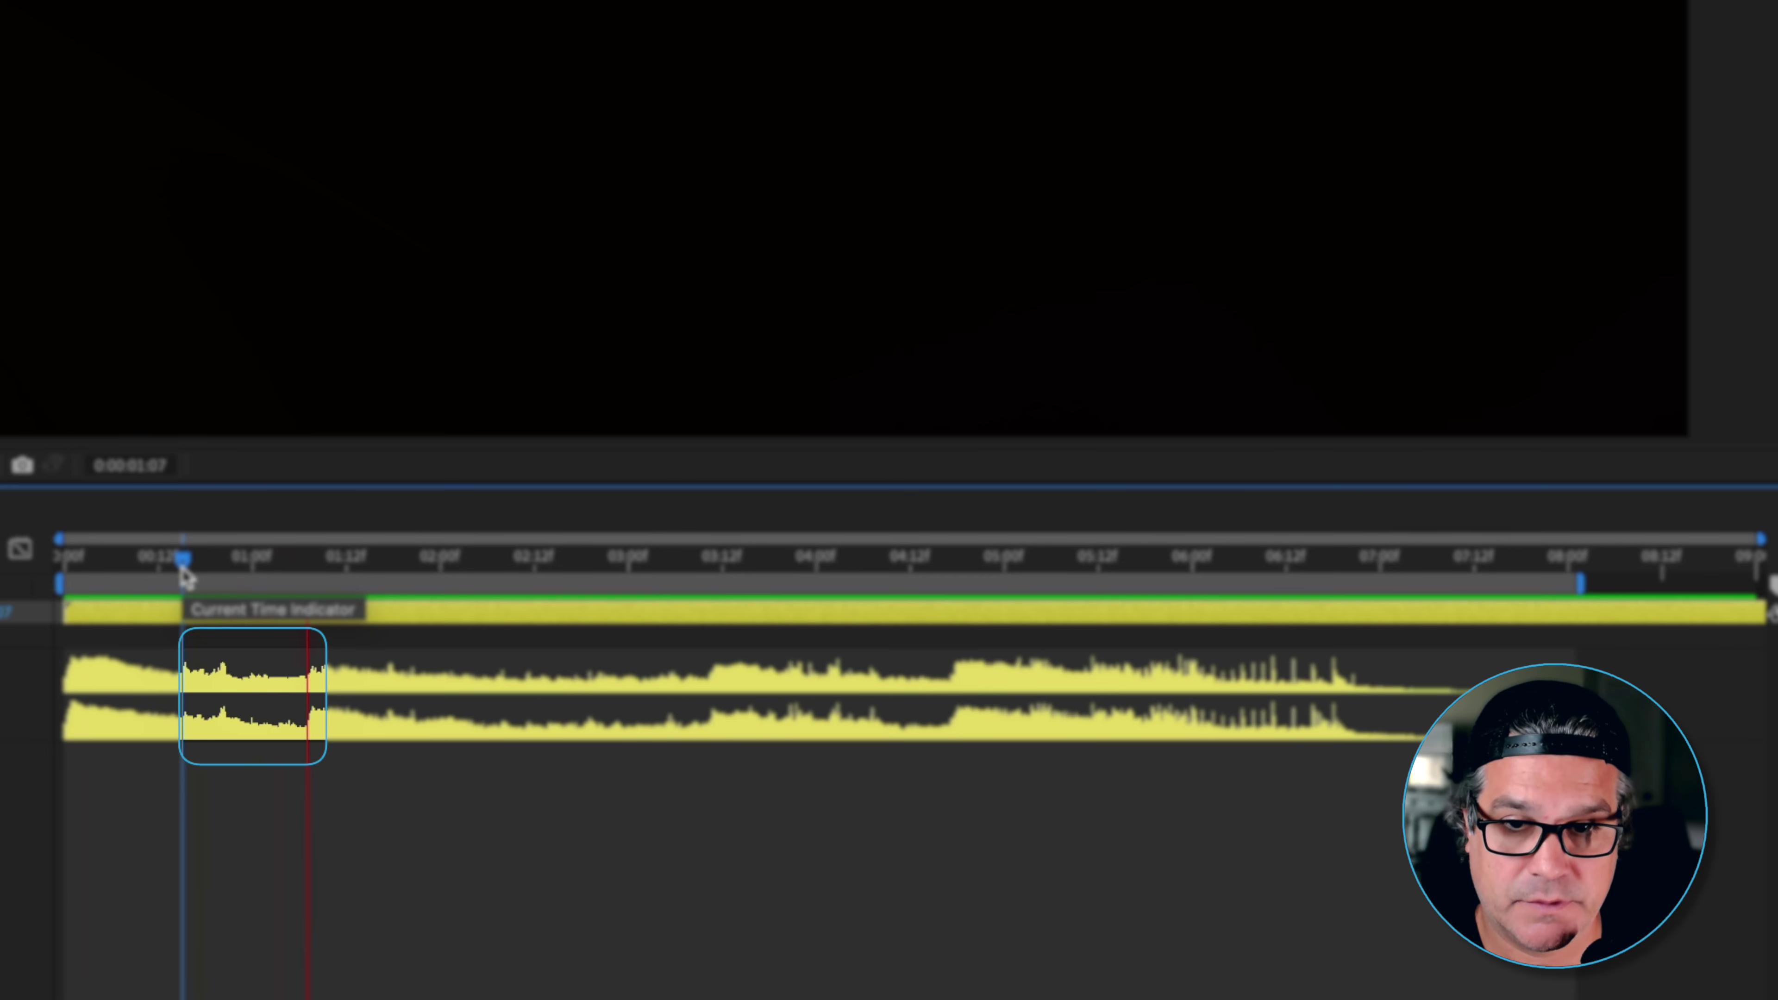
{"action": "left_click", "coordinate": [317, 566]}
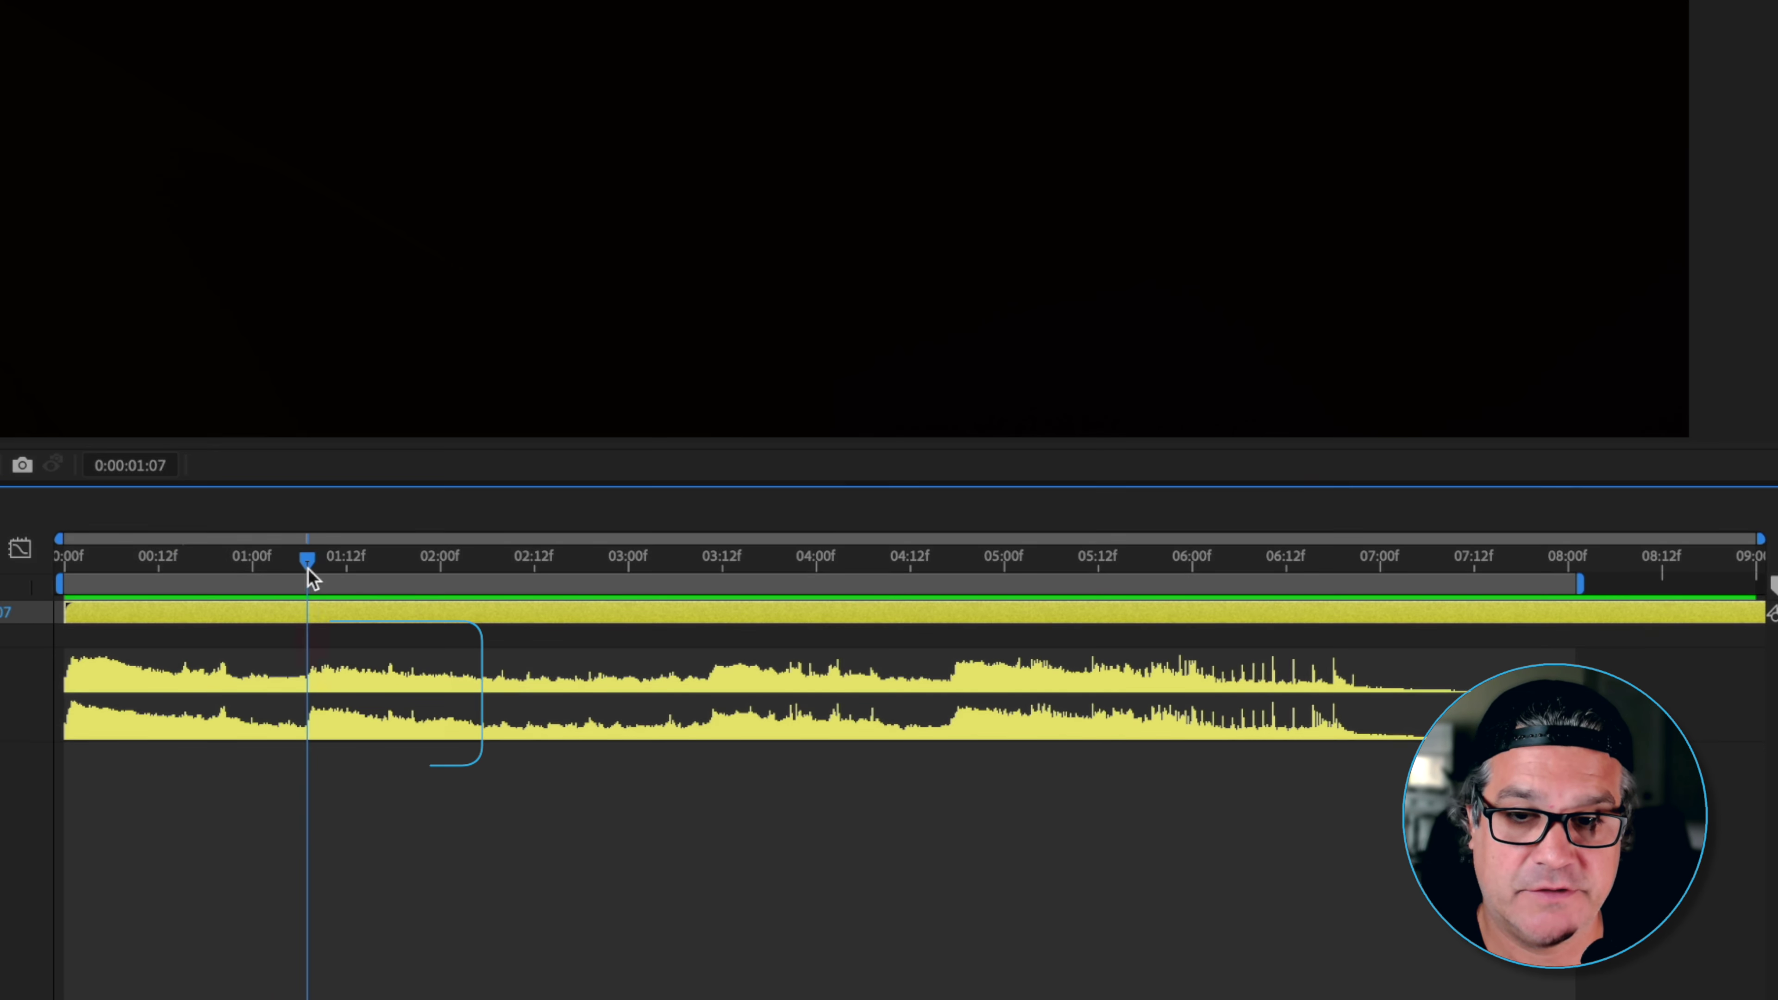
{"action": "key", "text": "space"}
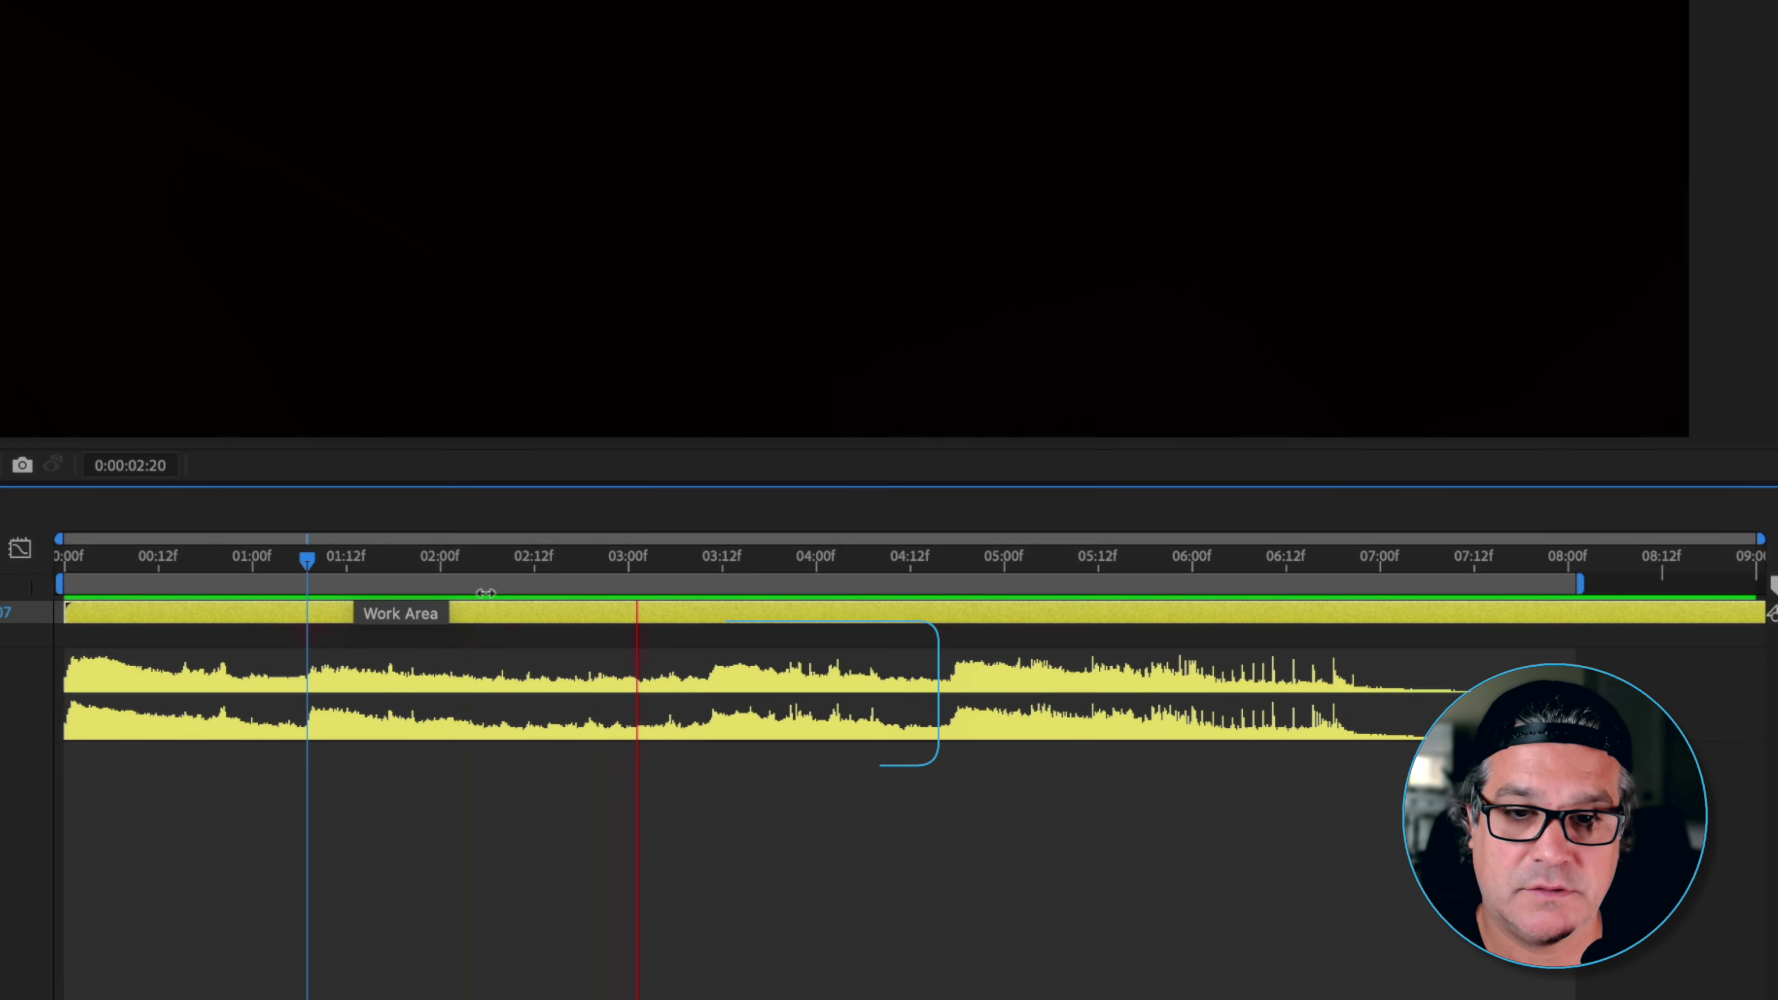
{"action": "left_click", "coordinate": [711, 569]}
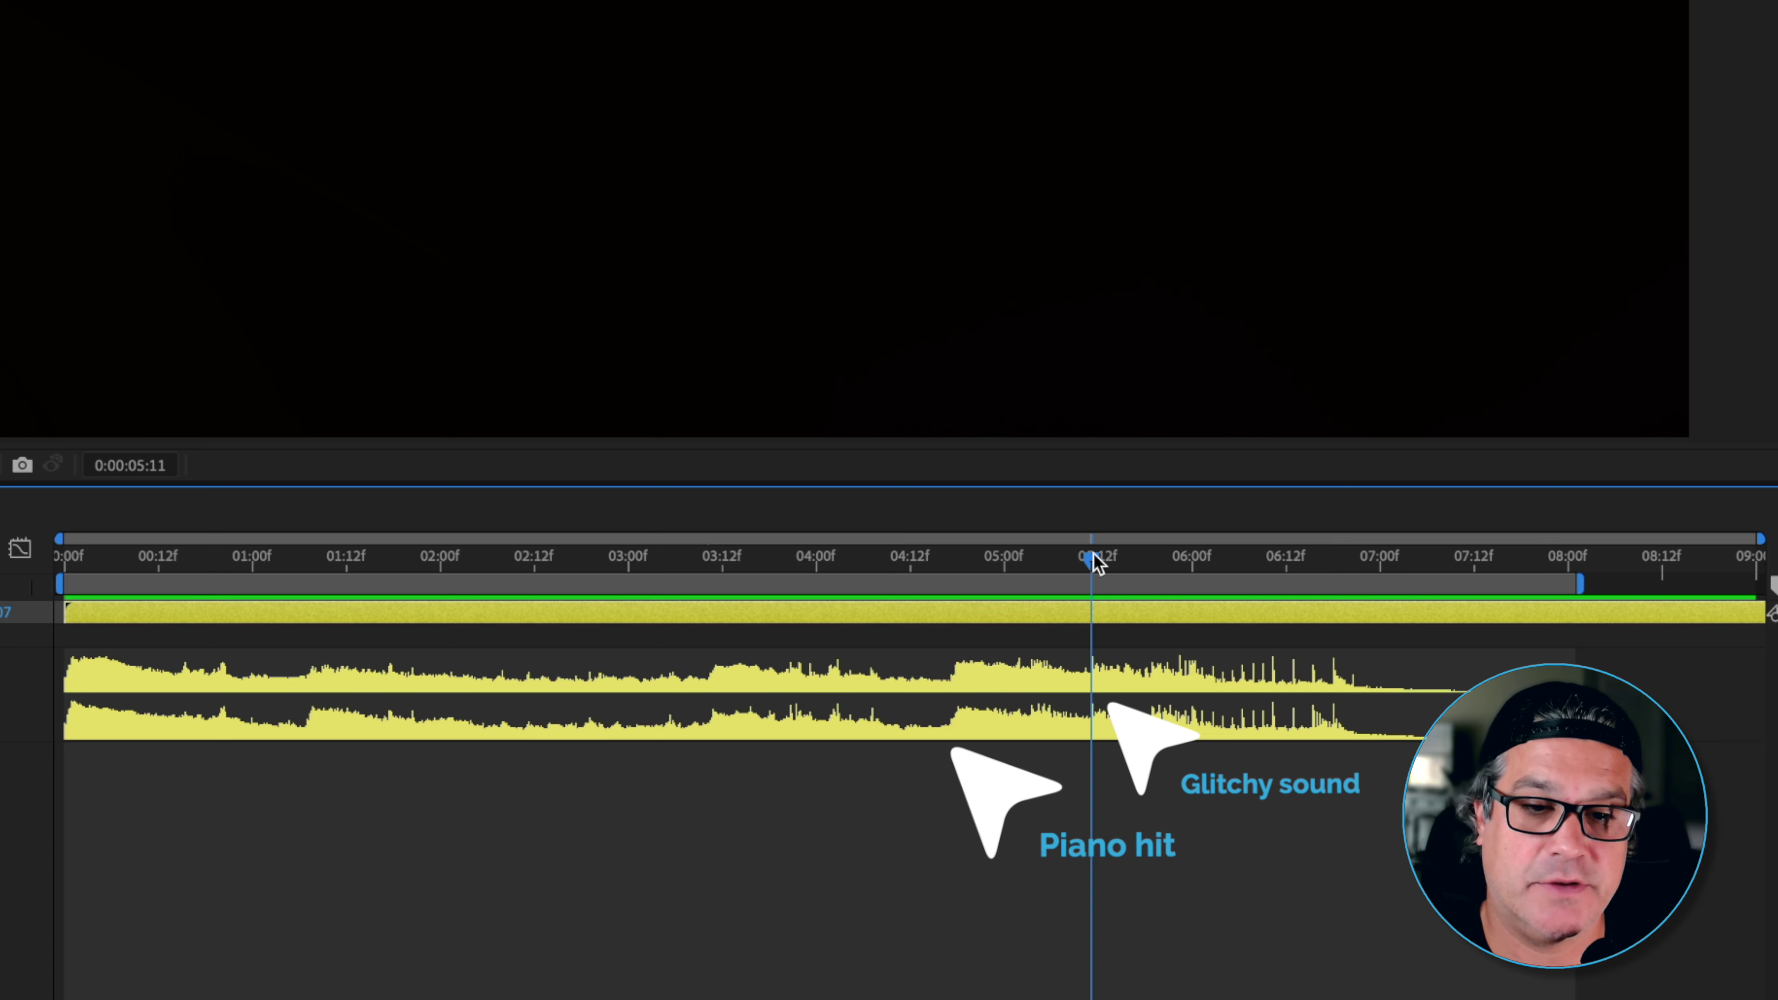
{"action": "mouse_move", "coordinate": [1105, 563]}
{"action": "left_mouse_down"}
{"action": "mouse_move", "coordinate": [1234, 576]}
{"action": "mouse_move", "coordinate": [1195, 608]}
{"action": "left_mouse_up"}
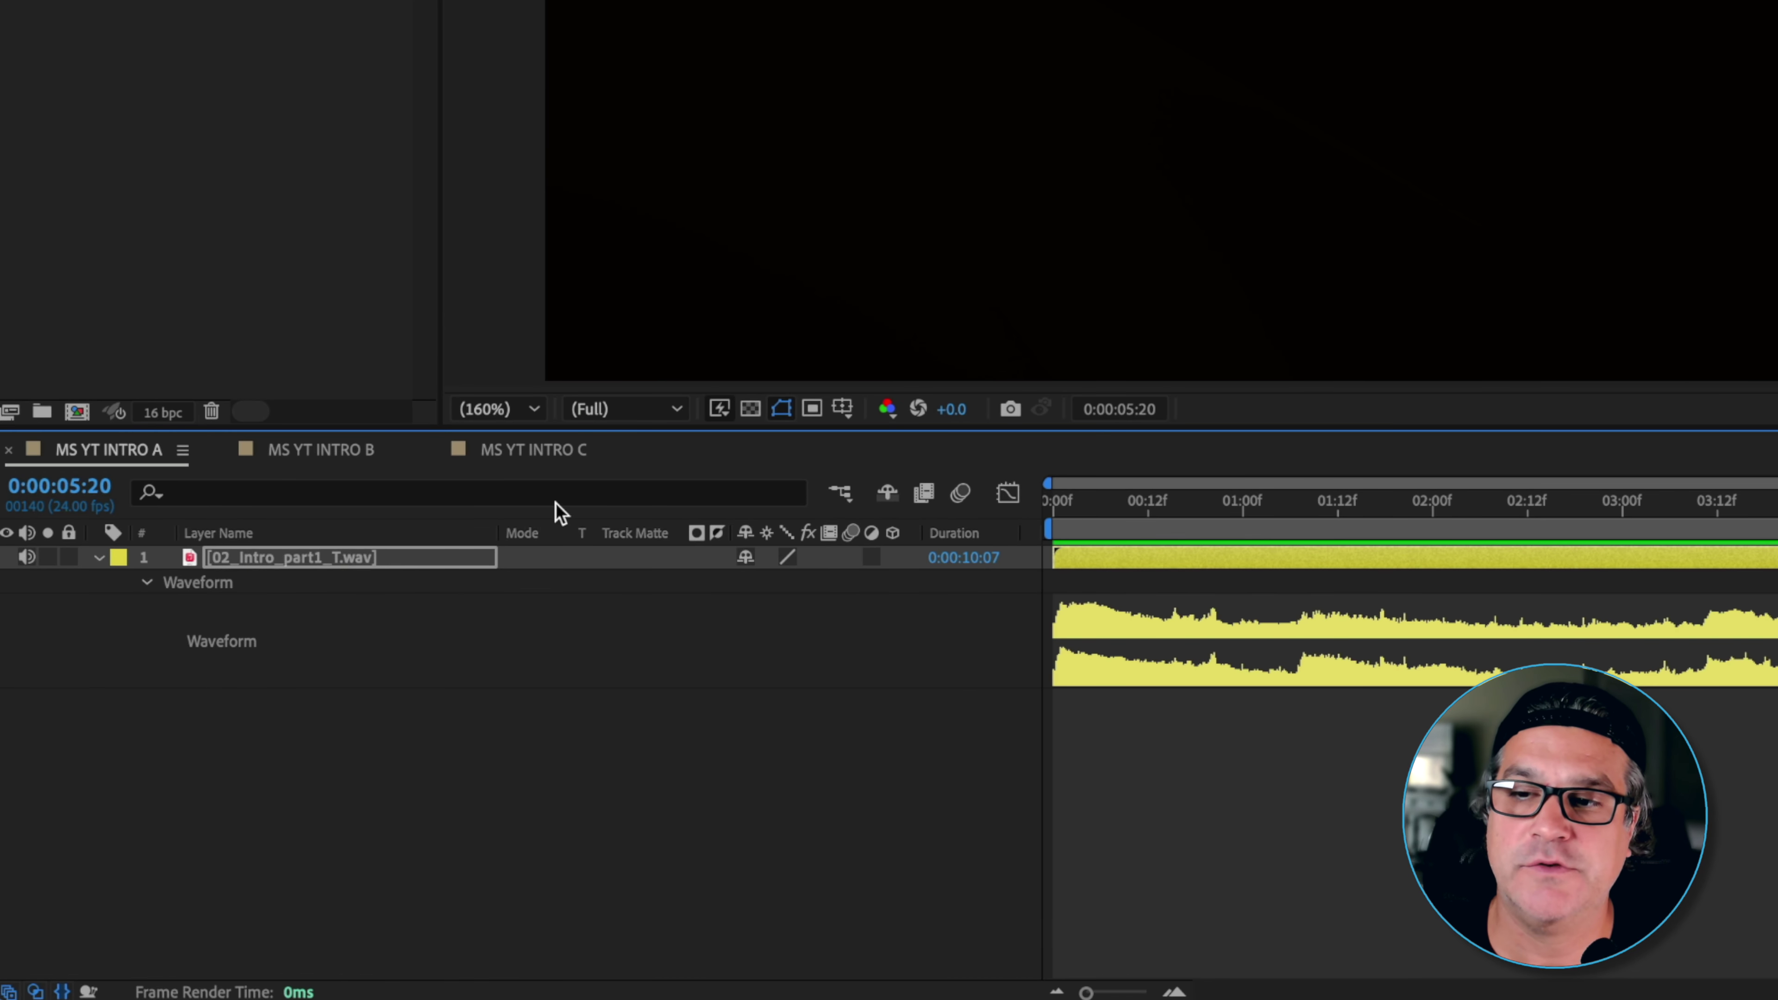
- Switch to MS YT INTRO B and select the Film.mov layer at the montage's opening frames
{"action": "left_click", "coordinate": [306, 452]}
{"action": "scroll", "coordinate": [1178, 681], "scroll_direction": "down", "scroll_amount": 6}
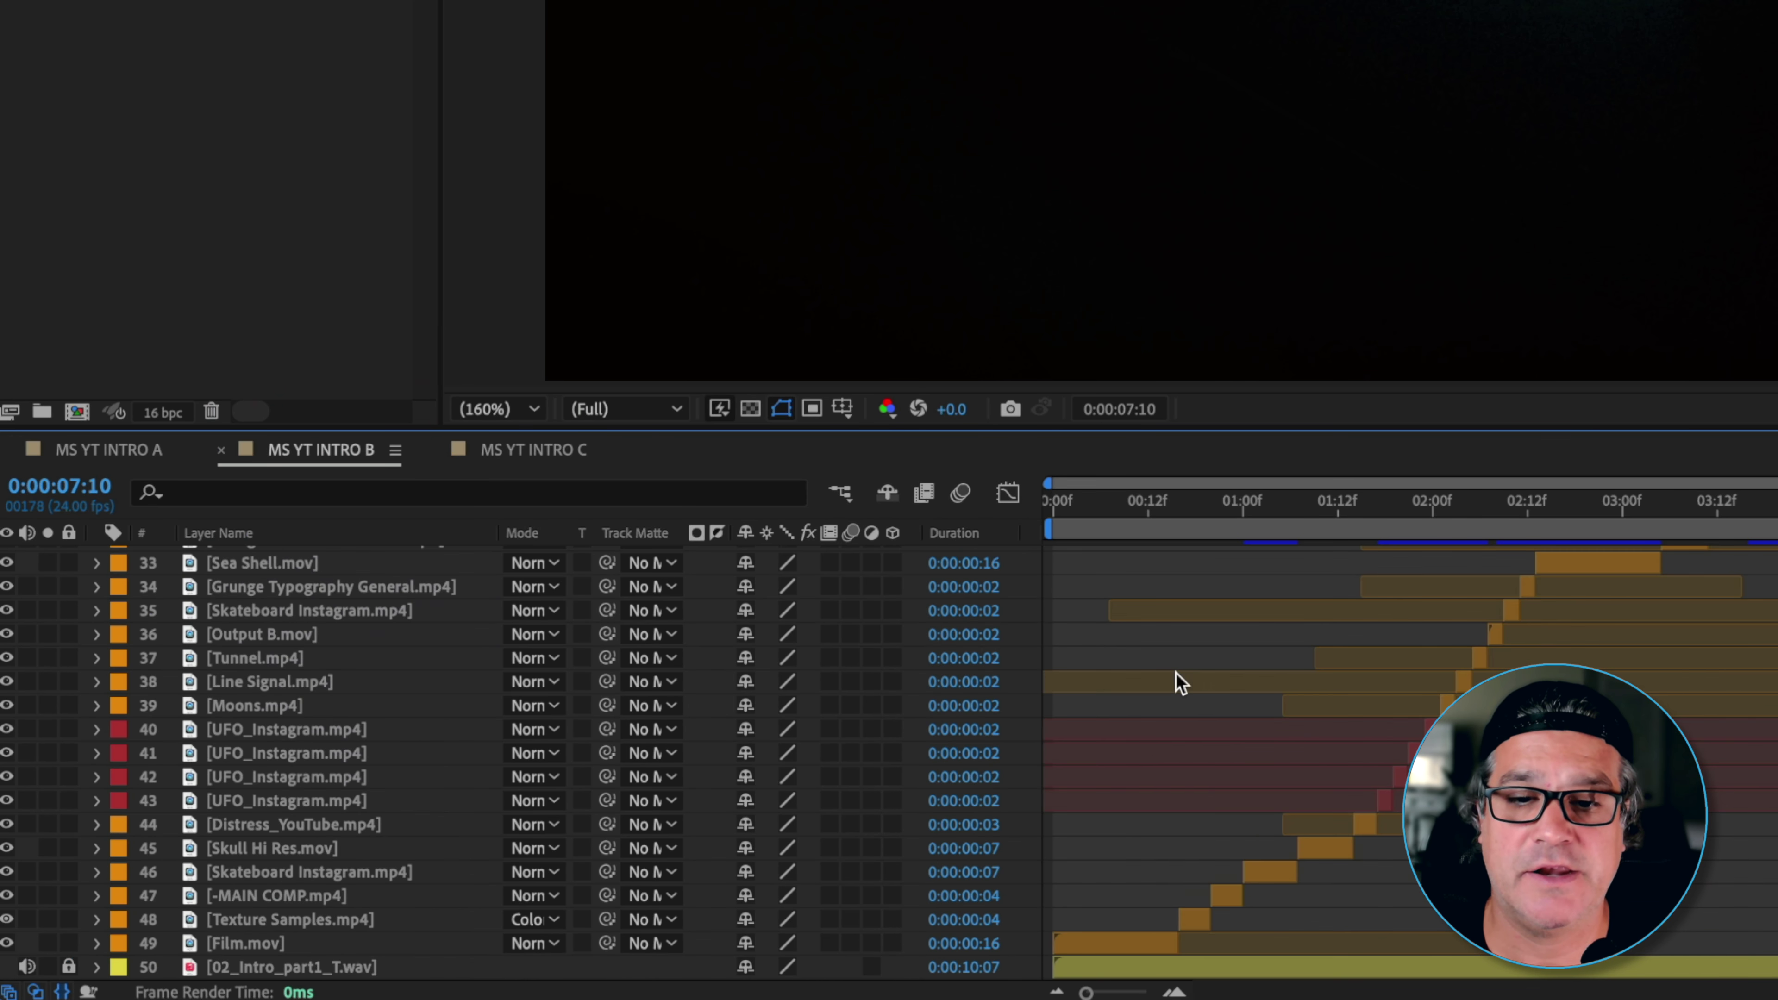
{"action": "left_click", "coordinate": [1117, 513]}
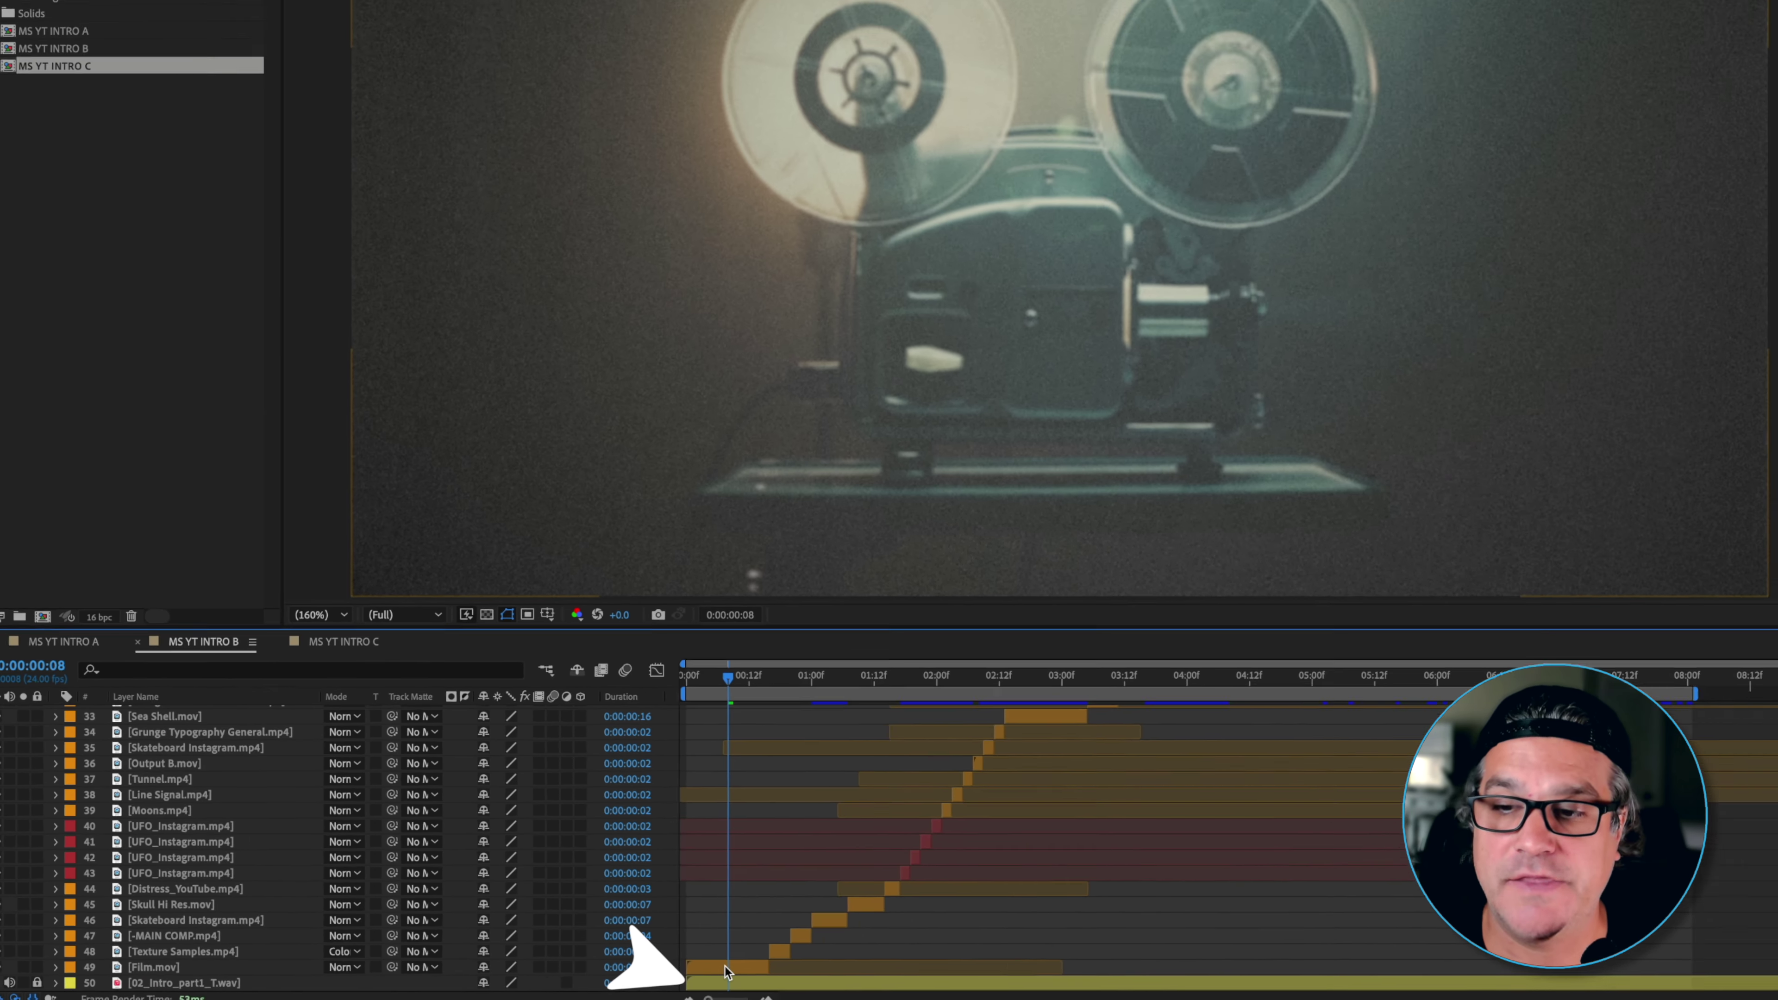
{"action": "left_click", "coordinate": [1115, 943]}
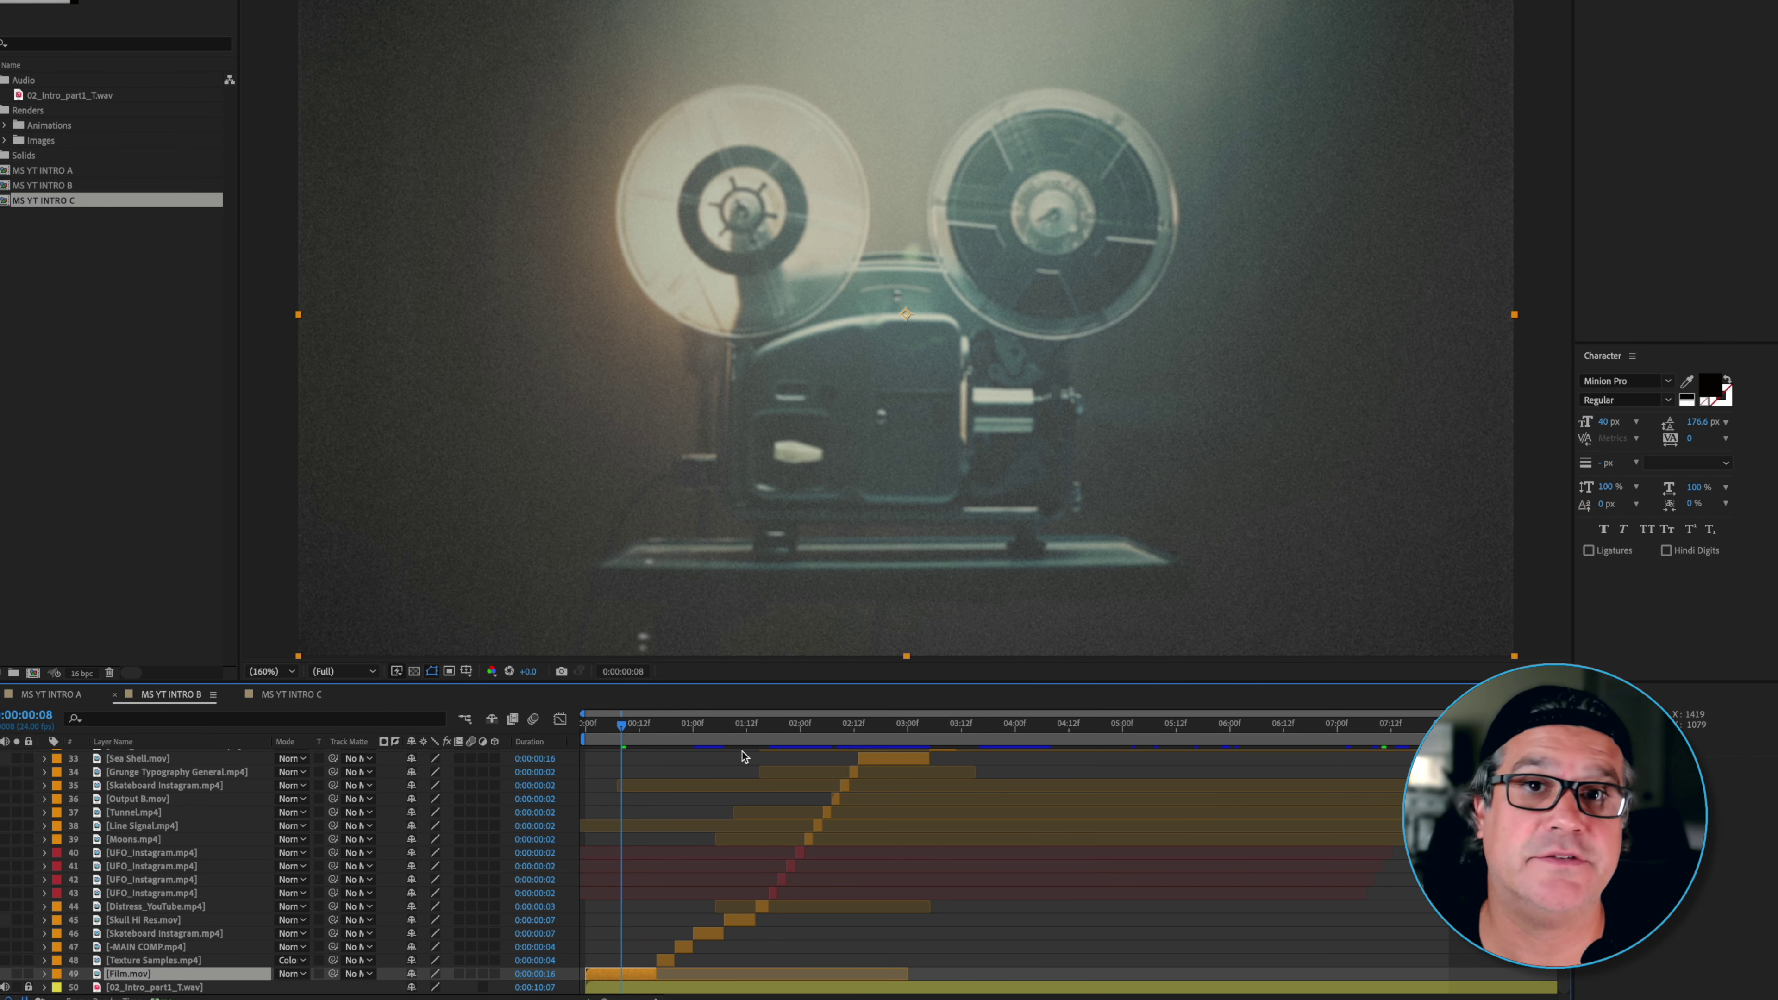
- Expand and browse the Animations renders folder in the Project panel, then collapse it
{"action": "left_click", "coordinate": [13, 129]}
{"action": "left_click", "coordinate": [4, 126]}
{"action": "left_click", "coordinate": [61, 142]}
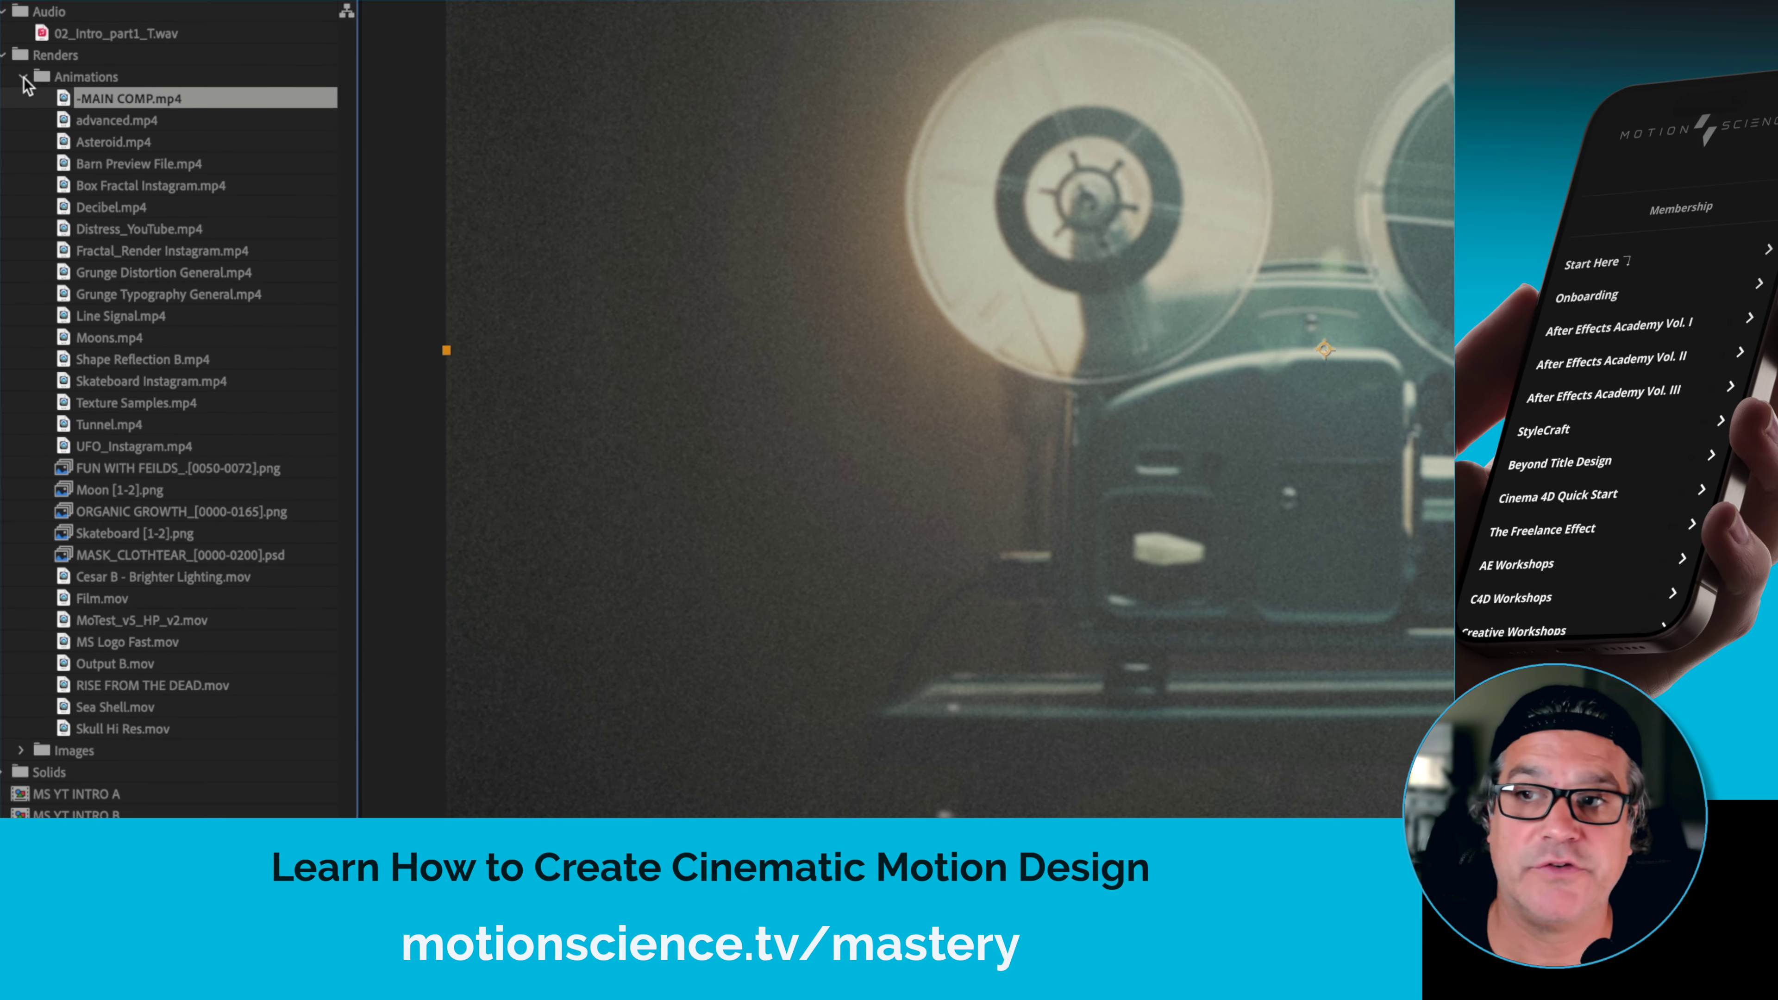
{"action": "left_click", "coordinate": [23, 77]}
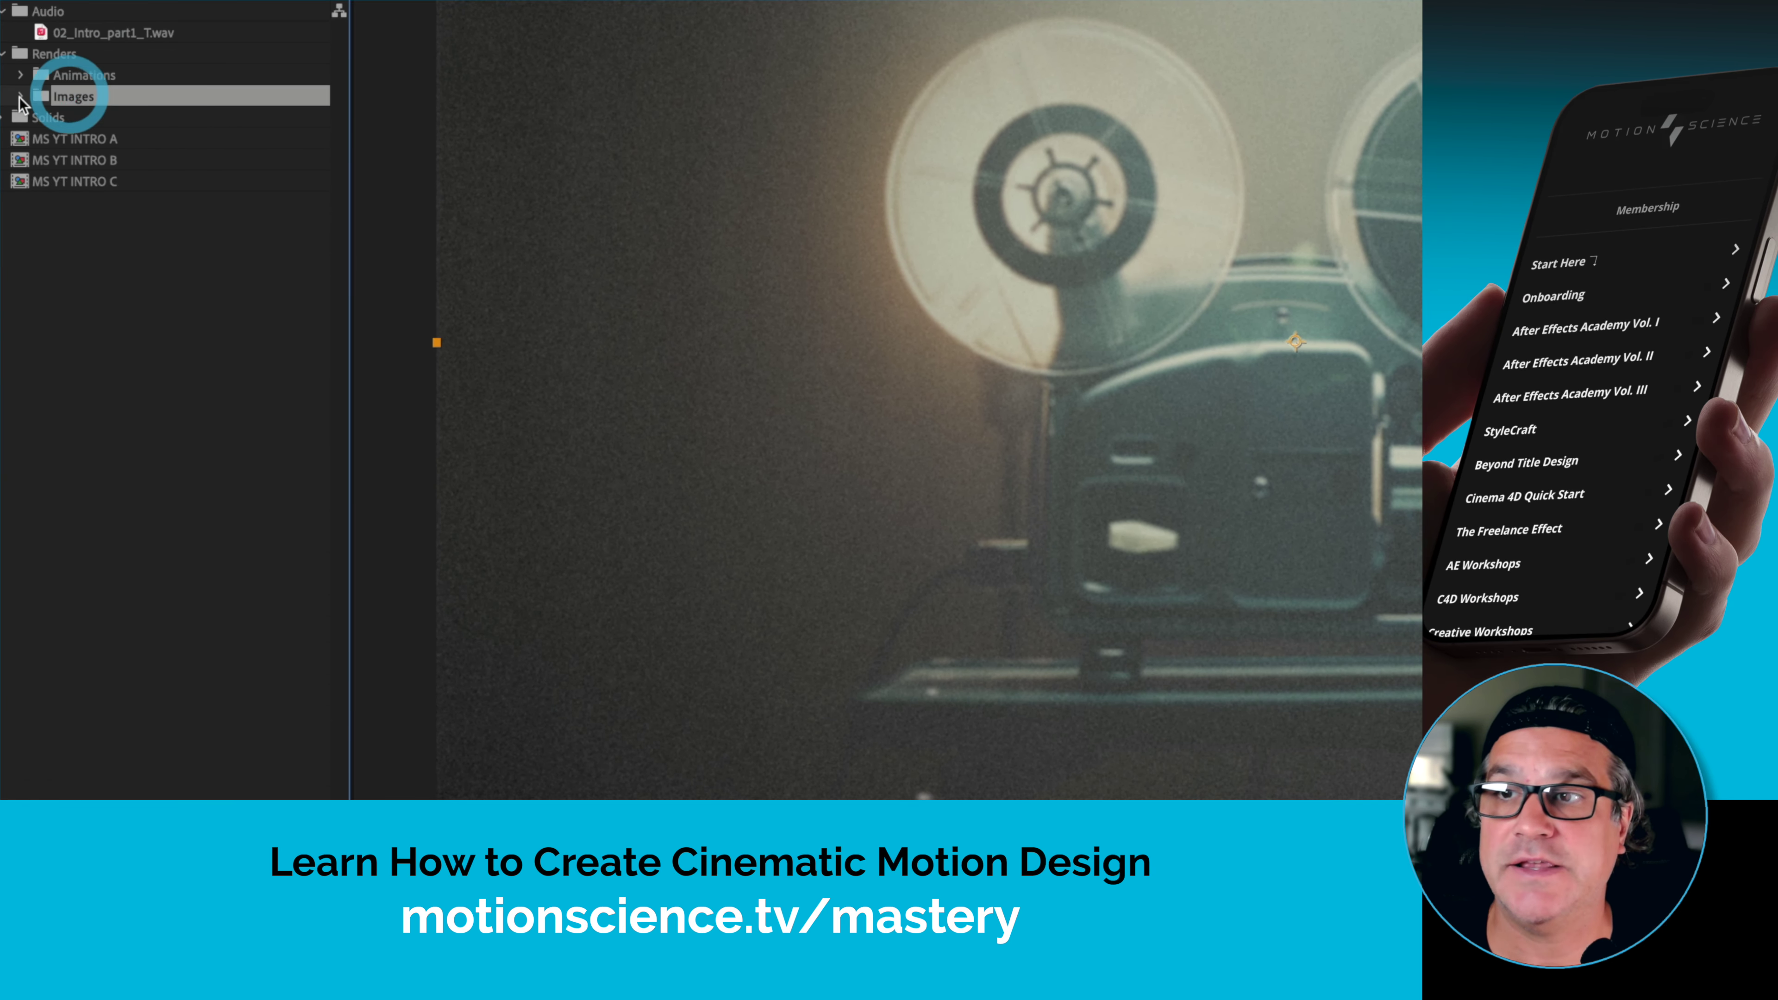
- Browse the Images folder's Angel and Adidas.png stills, then jump to the barn and sneaker shots
{"action": "left_click", "coordinate": [19, 100]}
{"action": "left_click", "coordinate": [97, 119]}
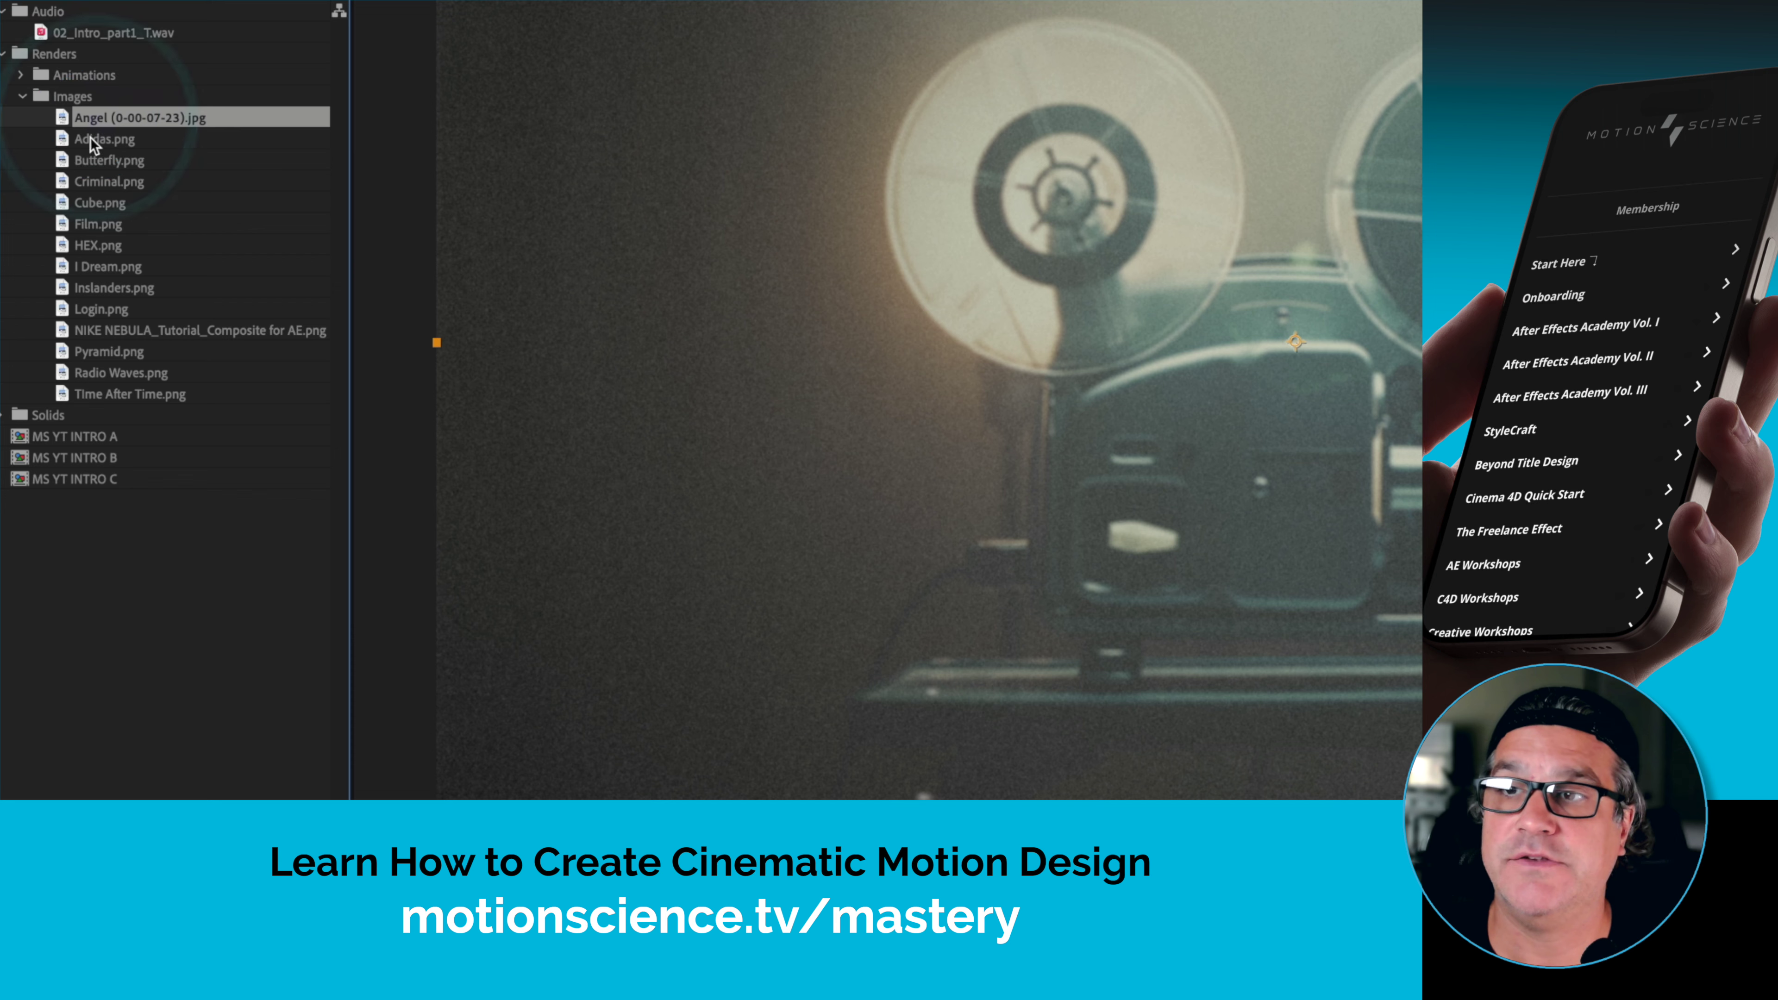
{"action": "left_click", "coordinate": [91, 137]}
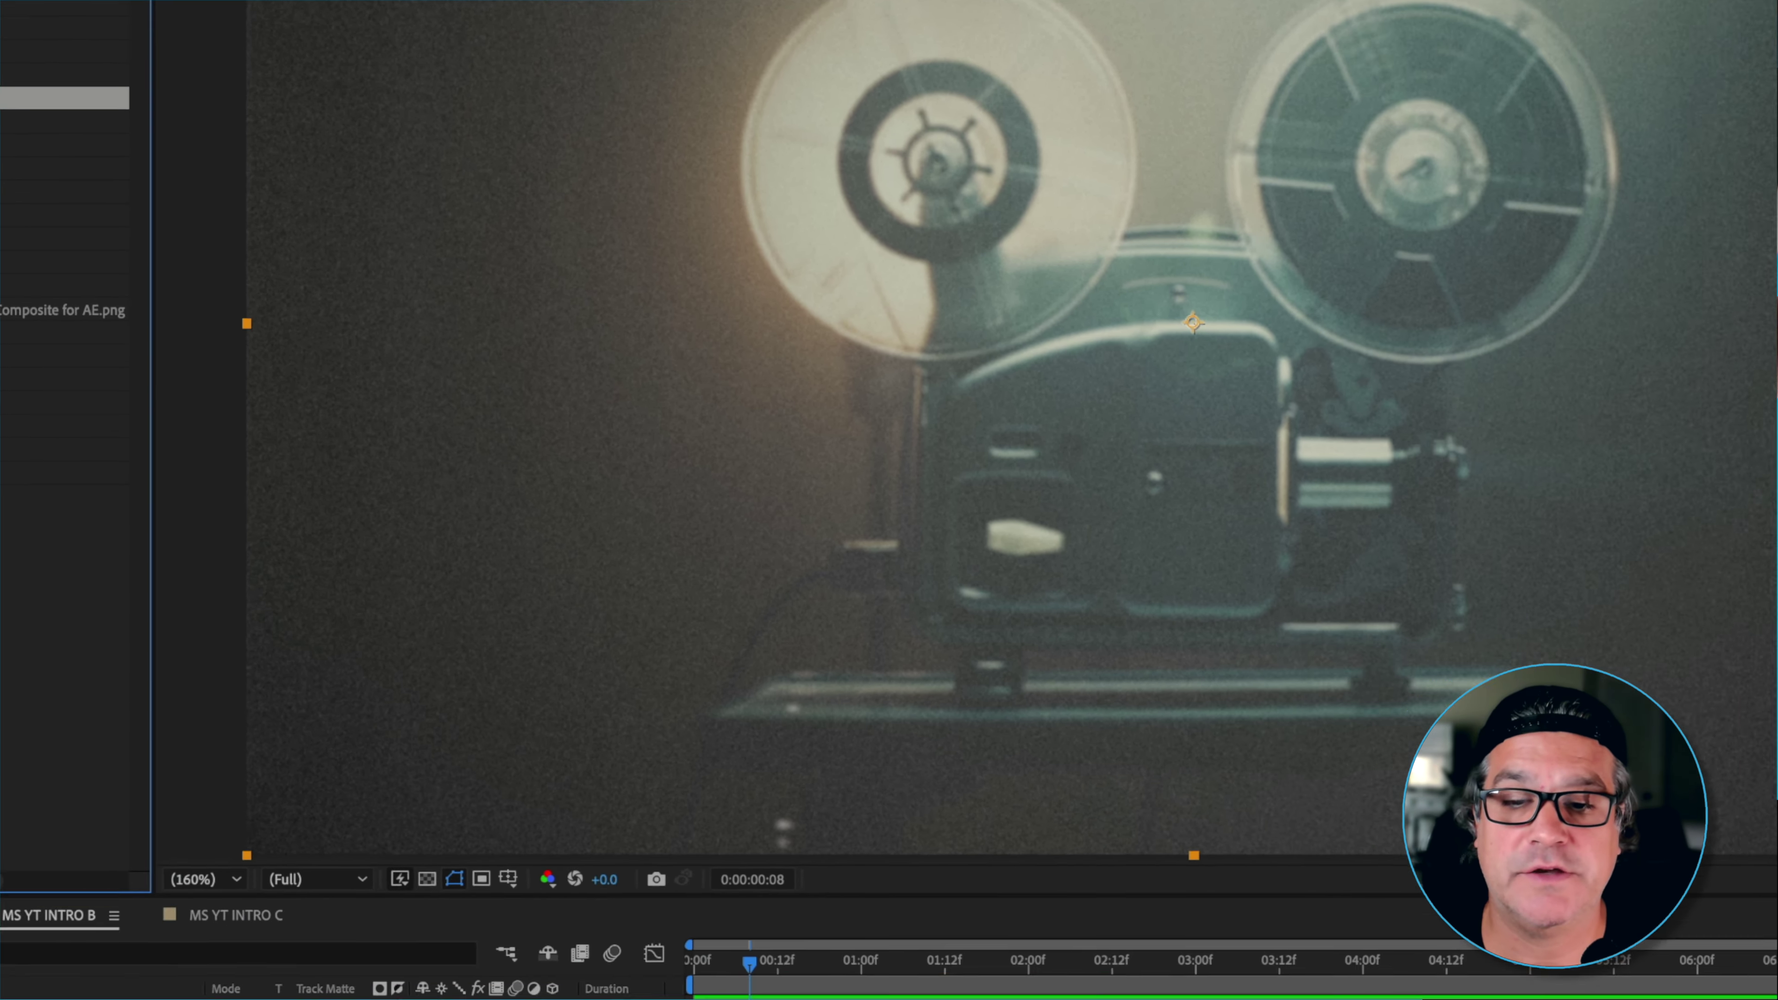
{"action": "left_click", "coordinate": [1657, 961]}
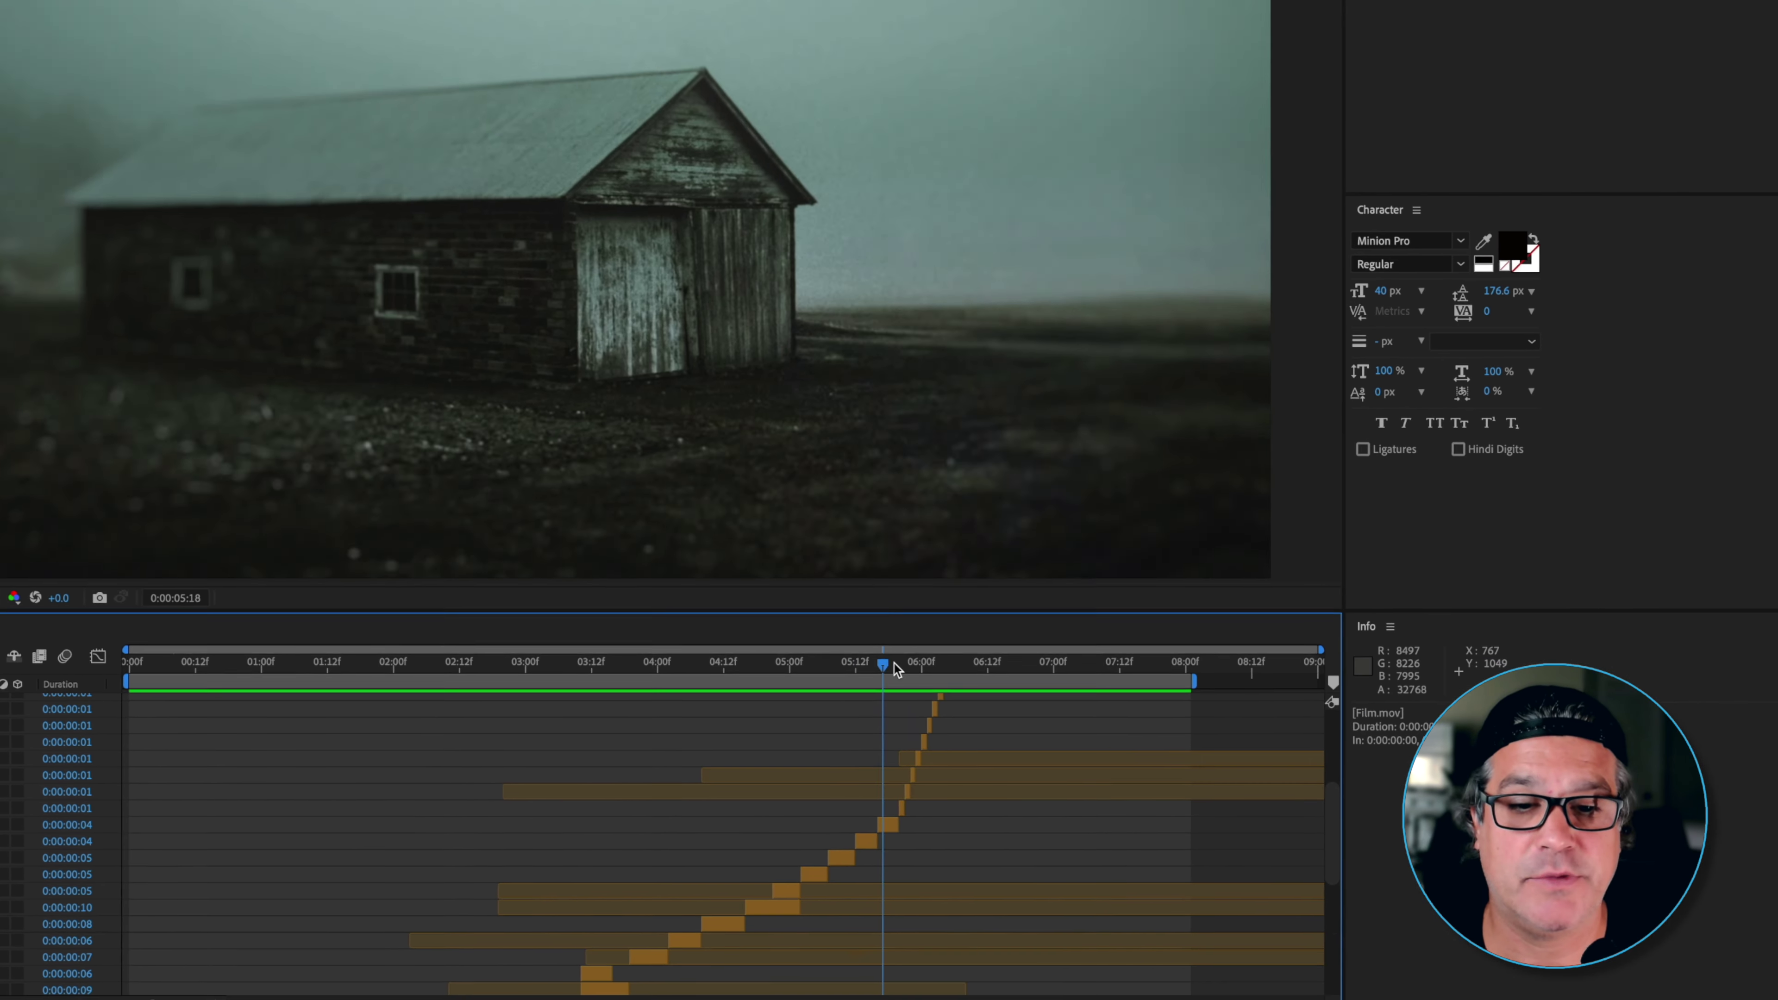
{"action": "left_click", "coordinate": [894, 665]}
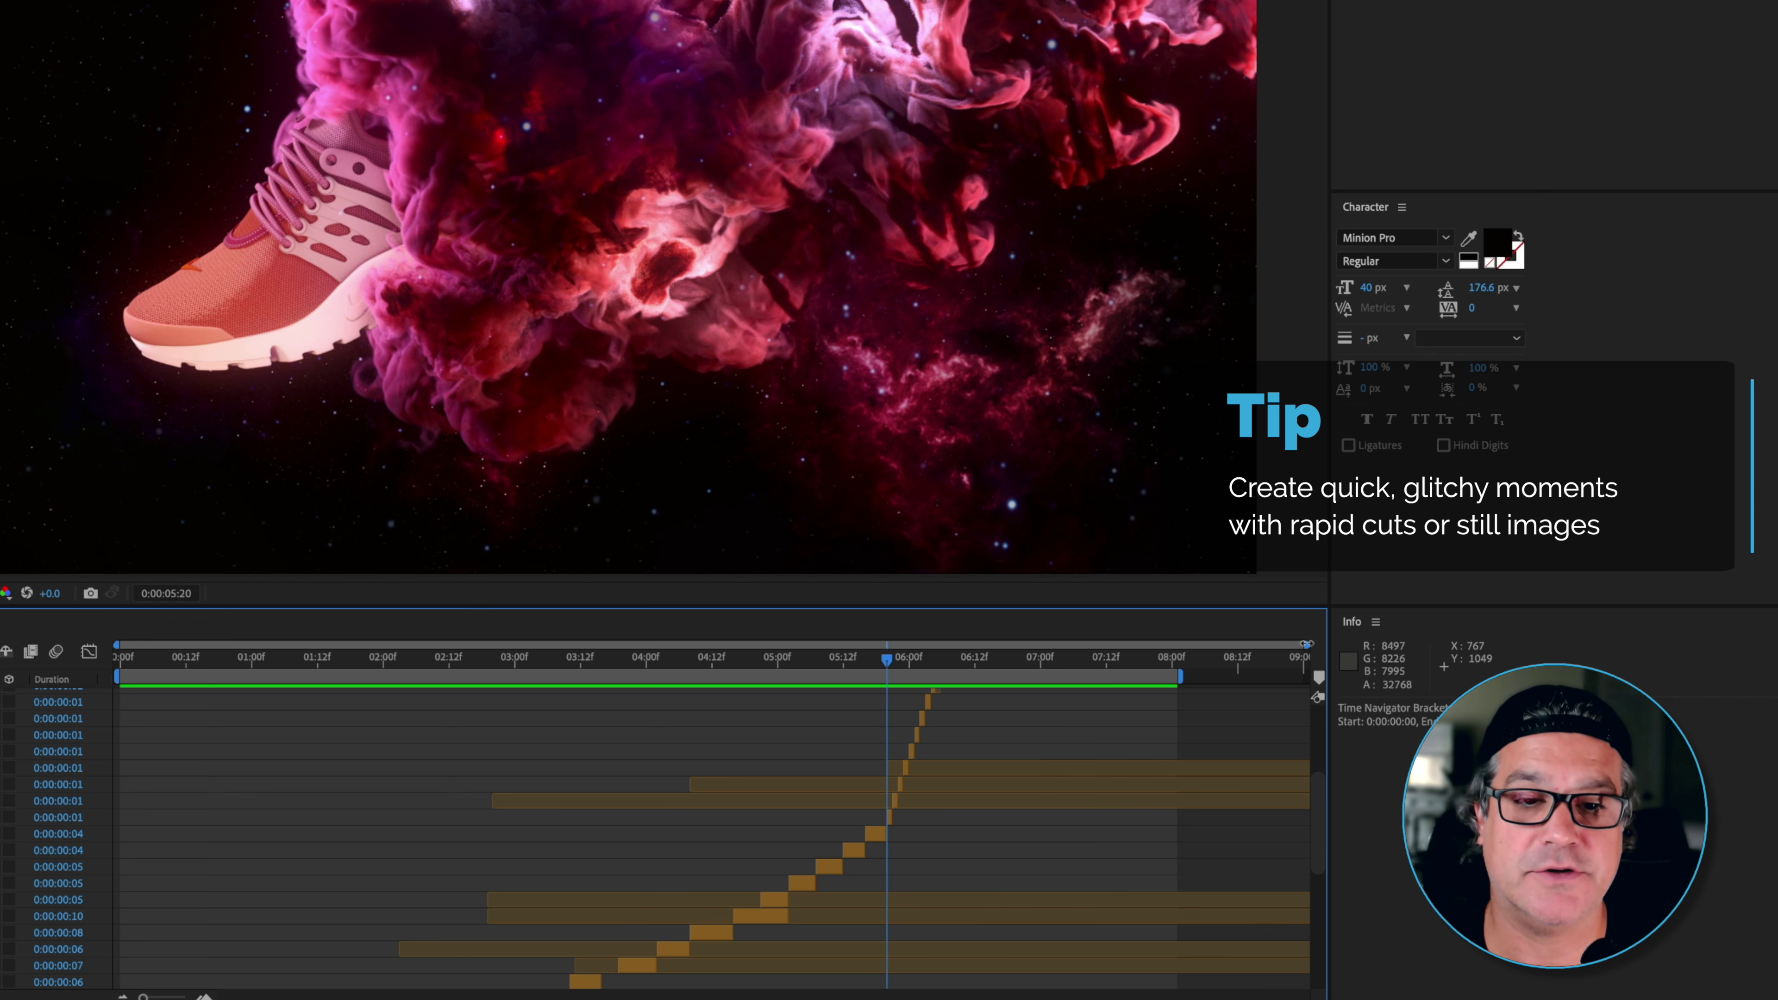
{"action": "left_click_drag", "start_coordinate": [1307, 643], "coordinate": [886, 644]}
{"action": "scroll", "coordinate": [943, 743], "scroll_direction": "up", "scroll_amount": 10}
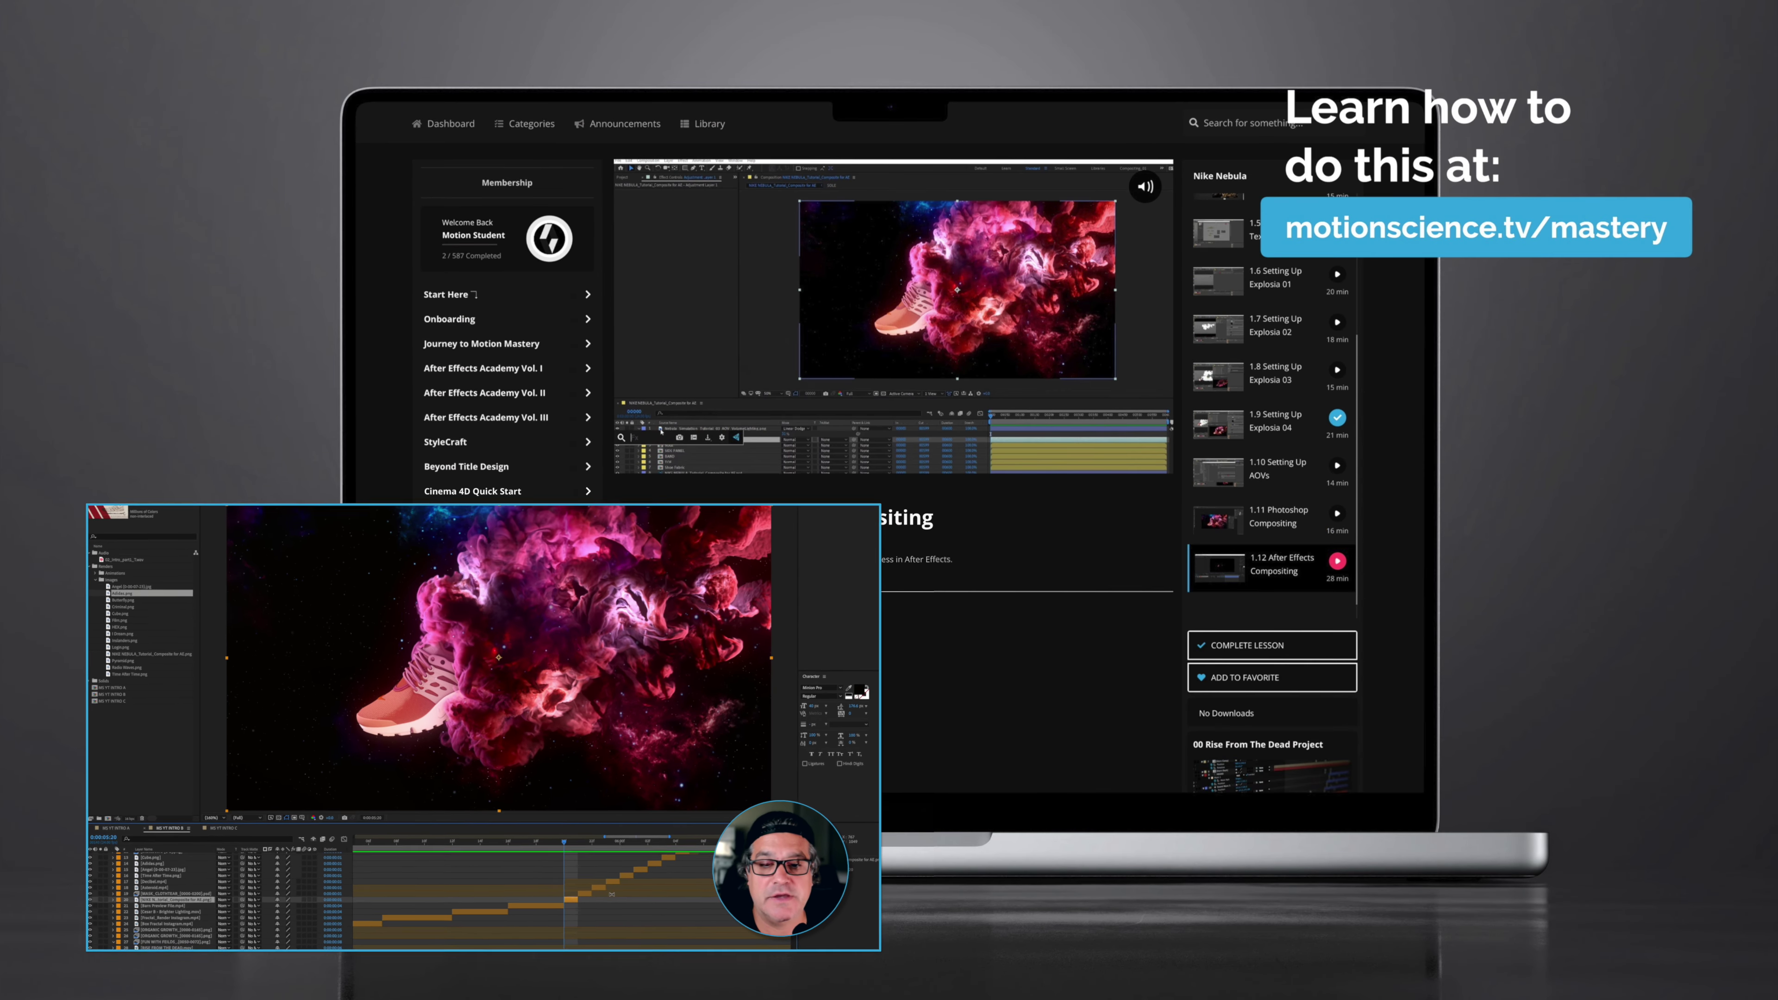
{"action": "key", "text": "Page_Down"}
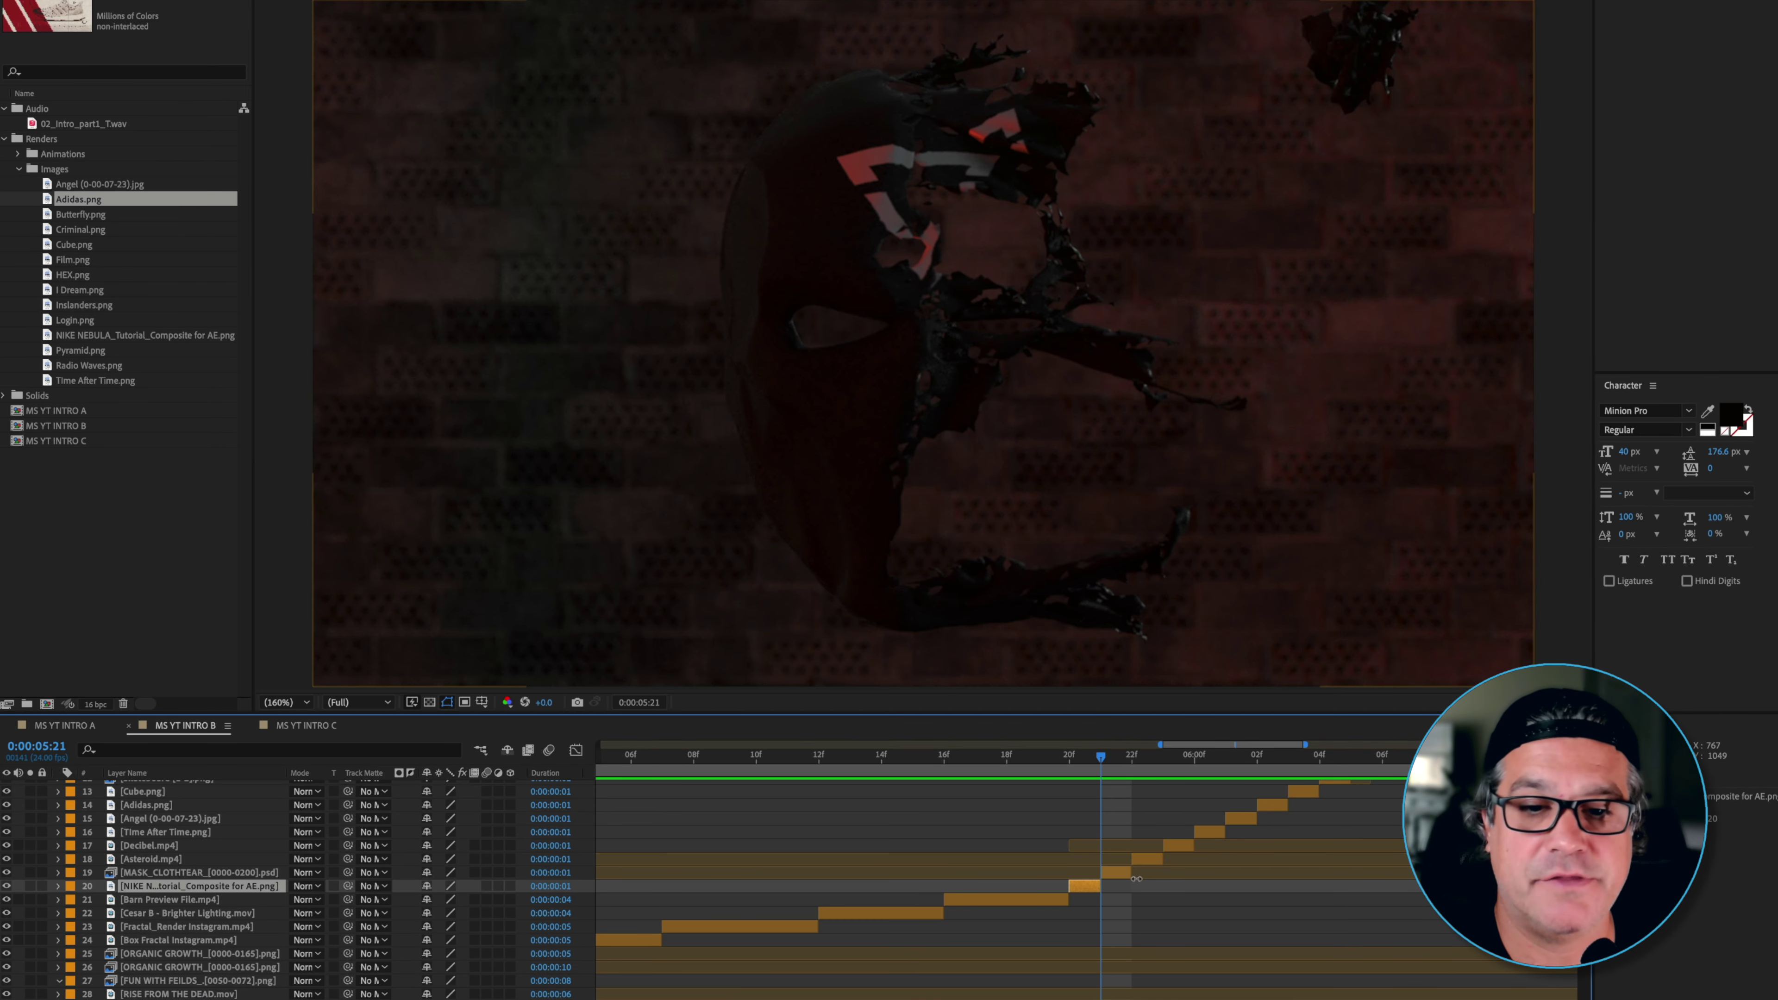
{"action": "key", "text": "Page_Down"}
{"action": "left_click", "coordinate": [1150, 864]}
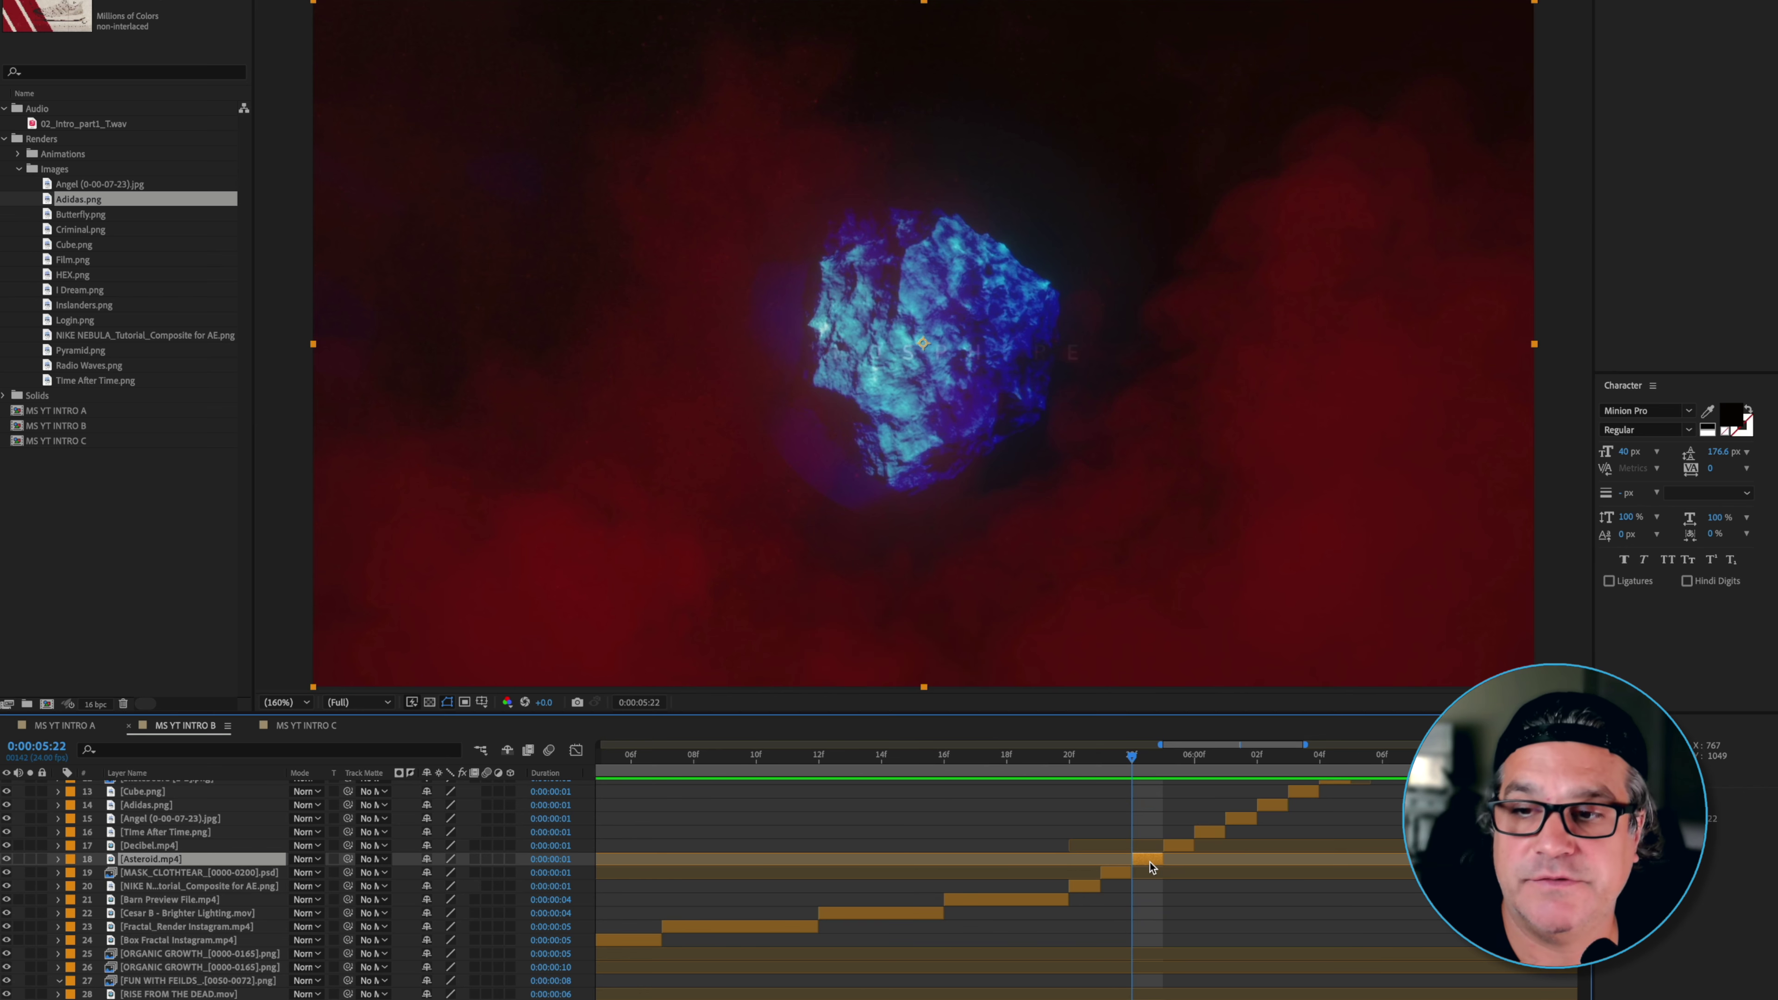
{"action": "key", "text": "Page_Down"}
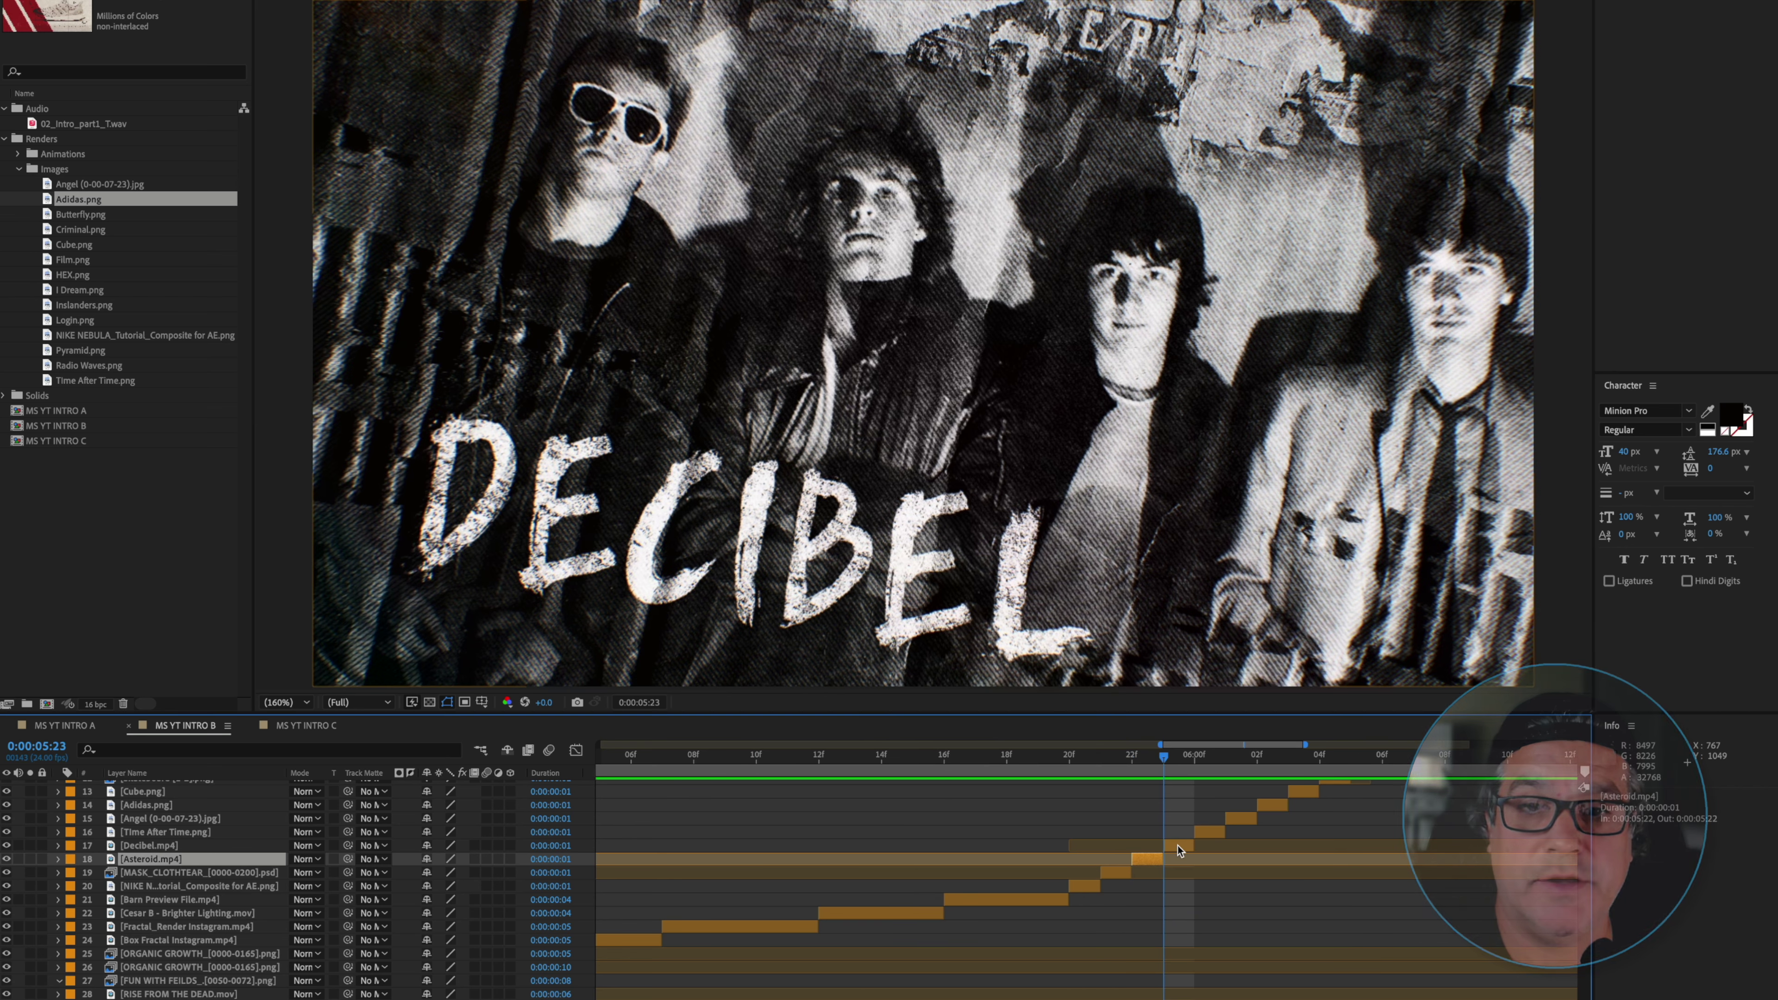
{"action": "left_click", "coordinate": [1178, 847]}
{"action": "key", "text": "Page_Down"}
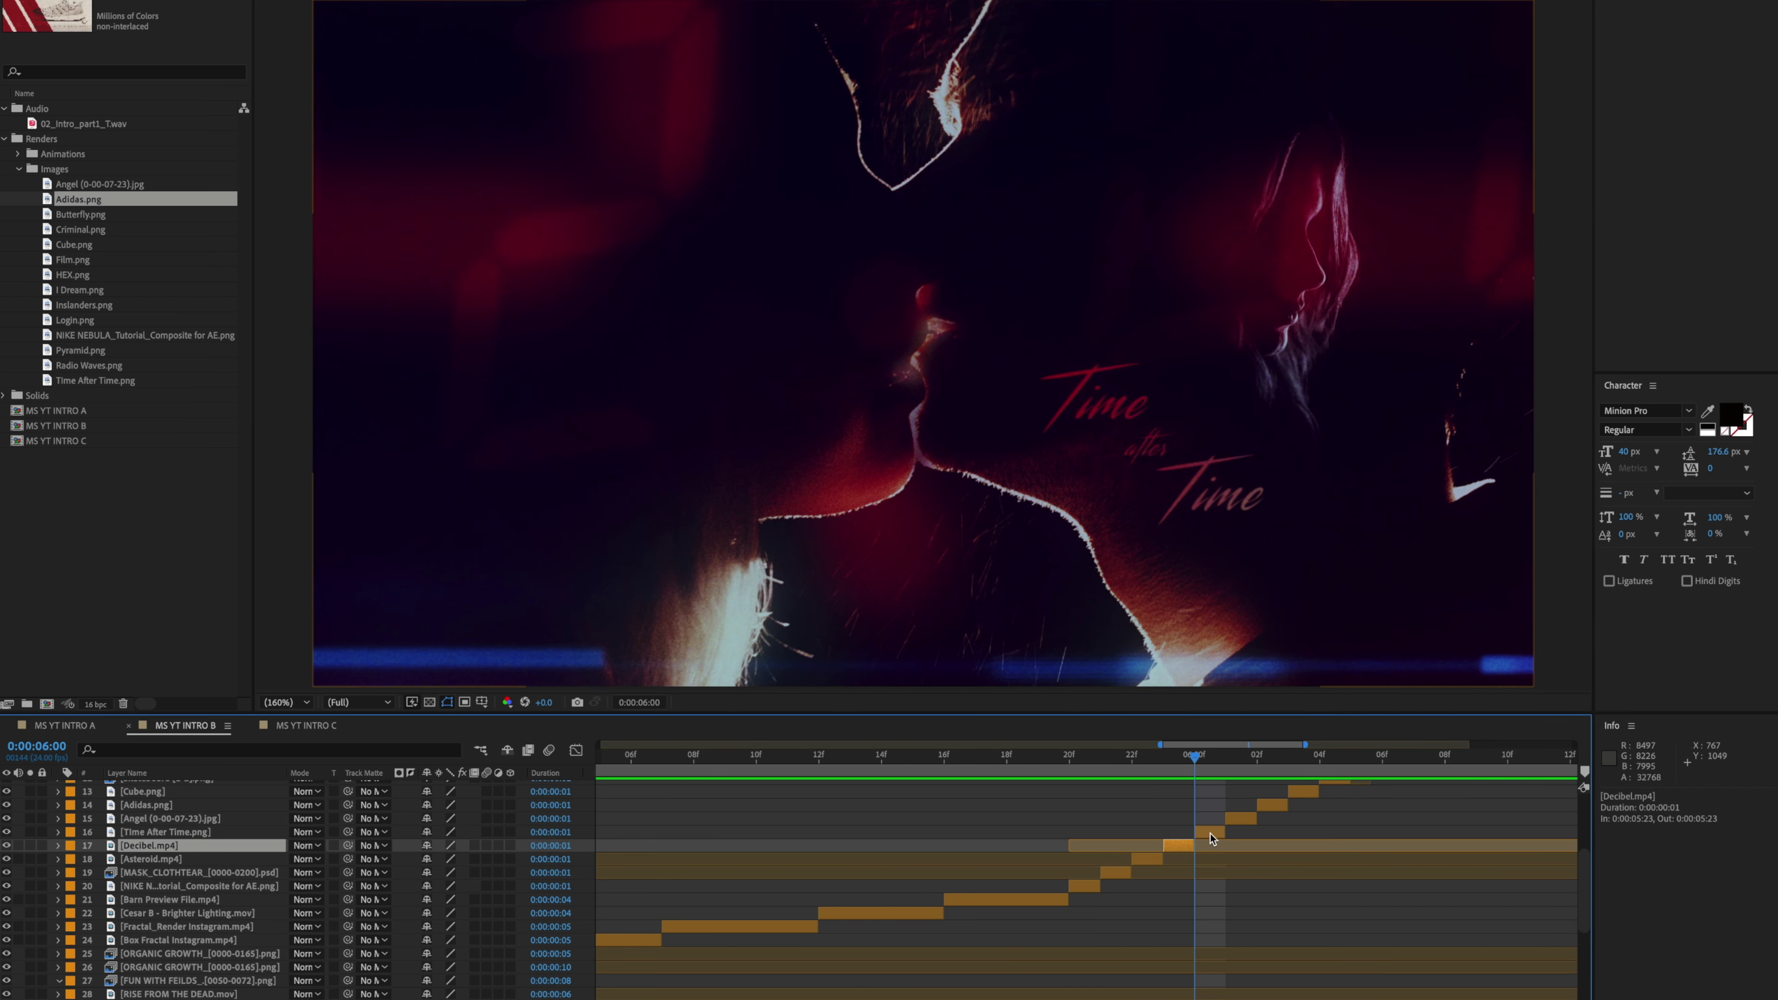
{"action": "left_click", "coordinate": [1210, 832]}
{"action": "scroll", "coordinate": [1258, 839], "scroll_direction": "up", "scroll_amount": 2}
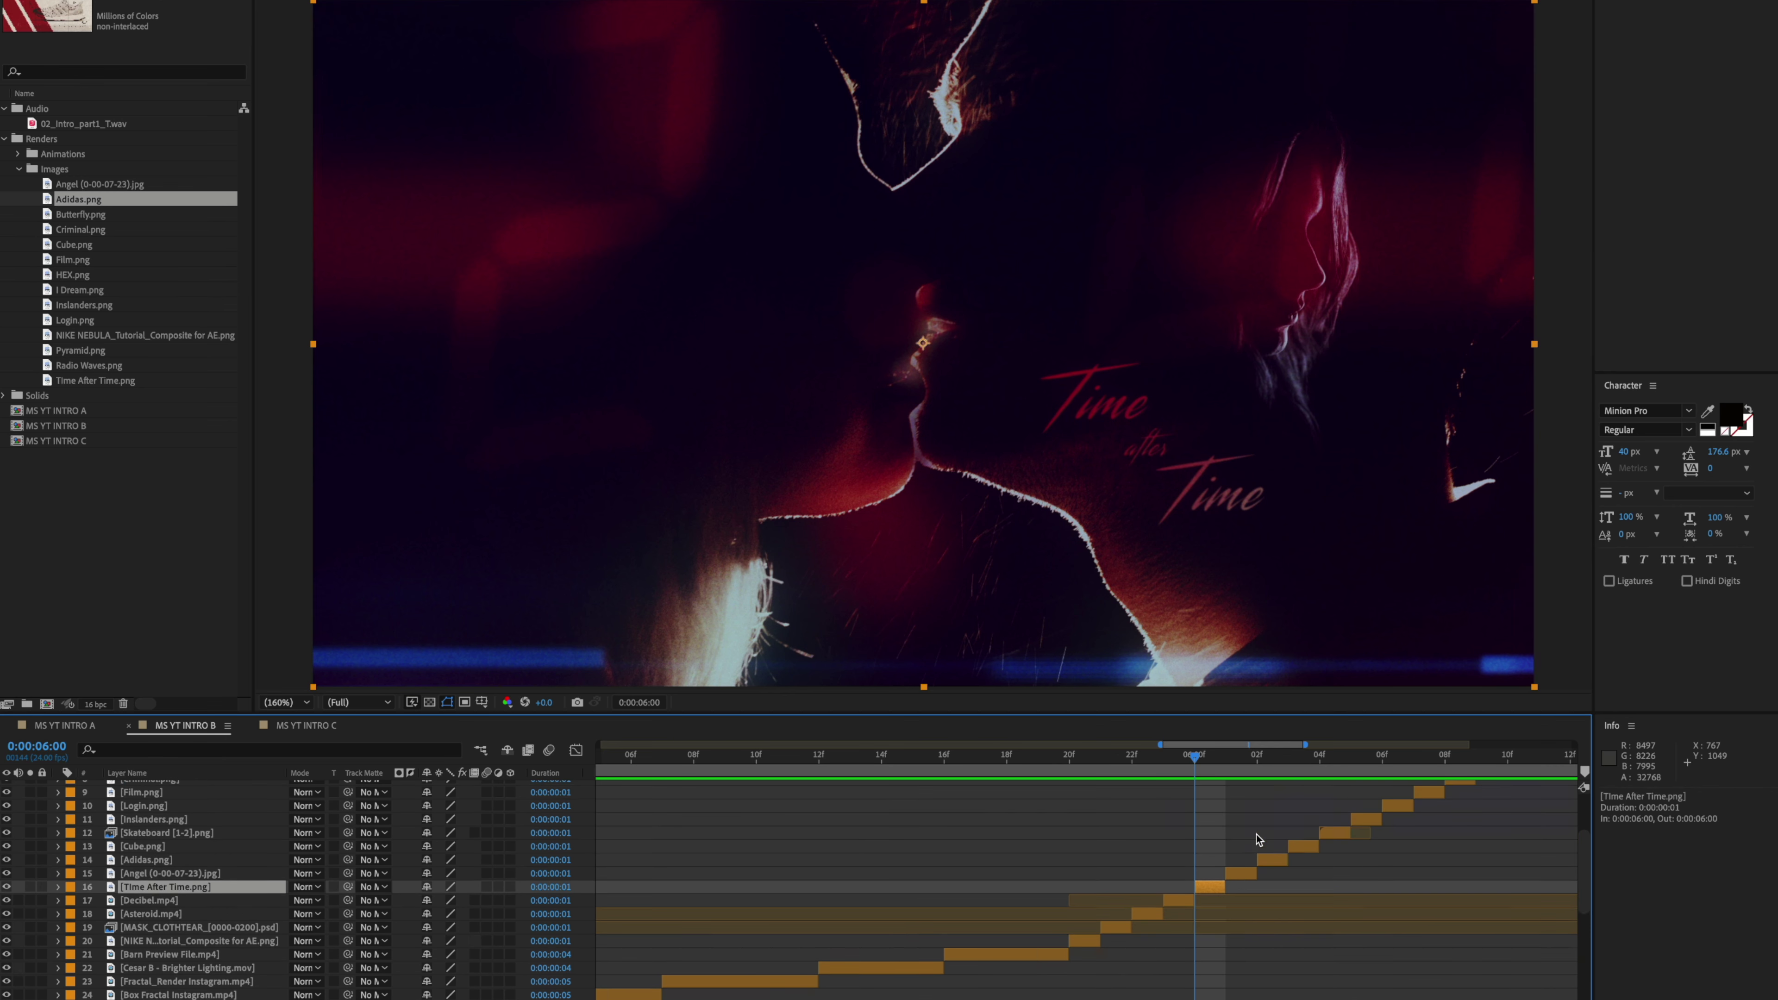
{"action": "left_click", "coordinate": [1241, 873]}
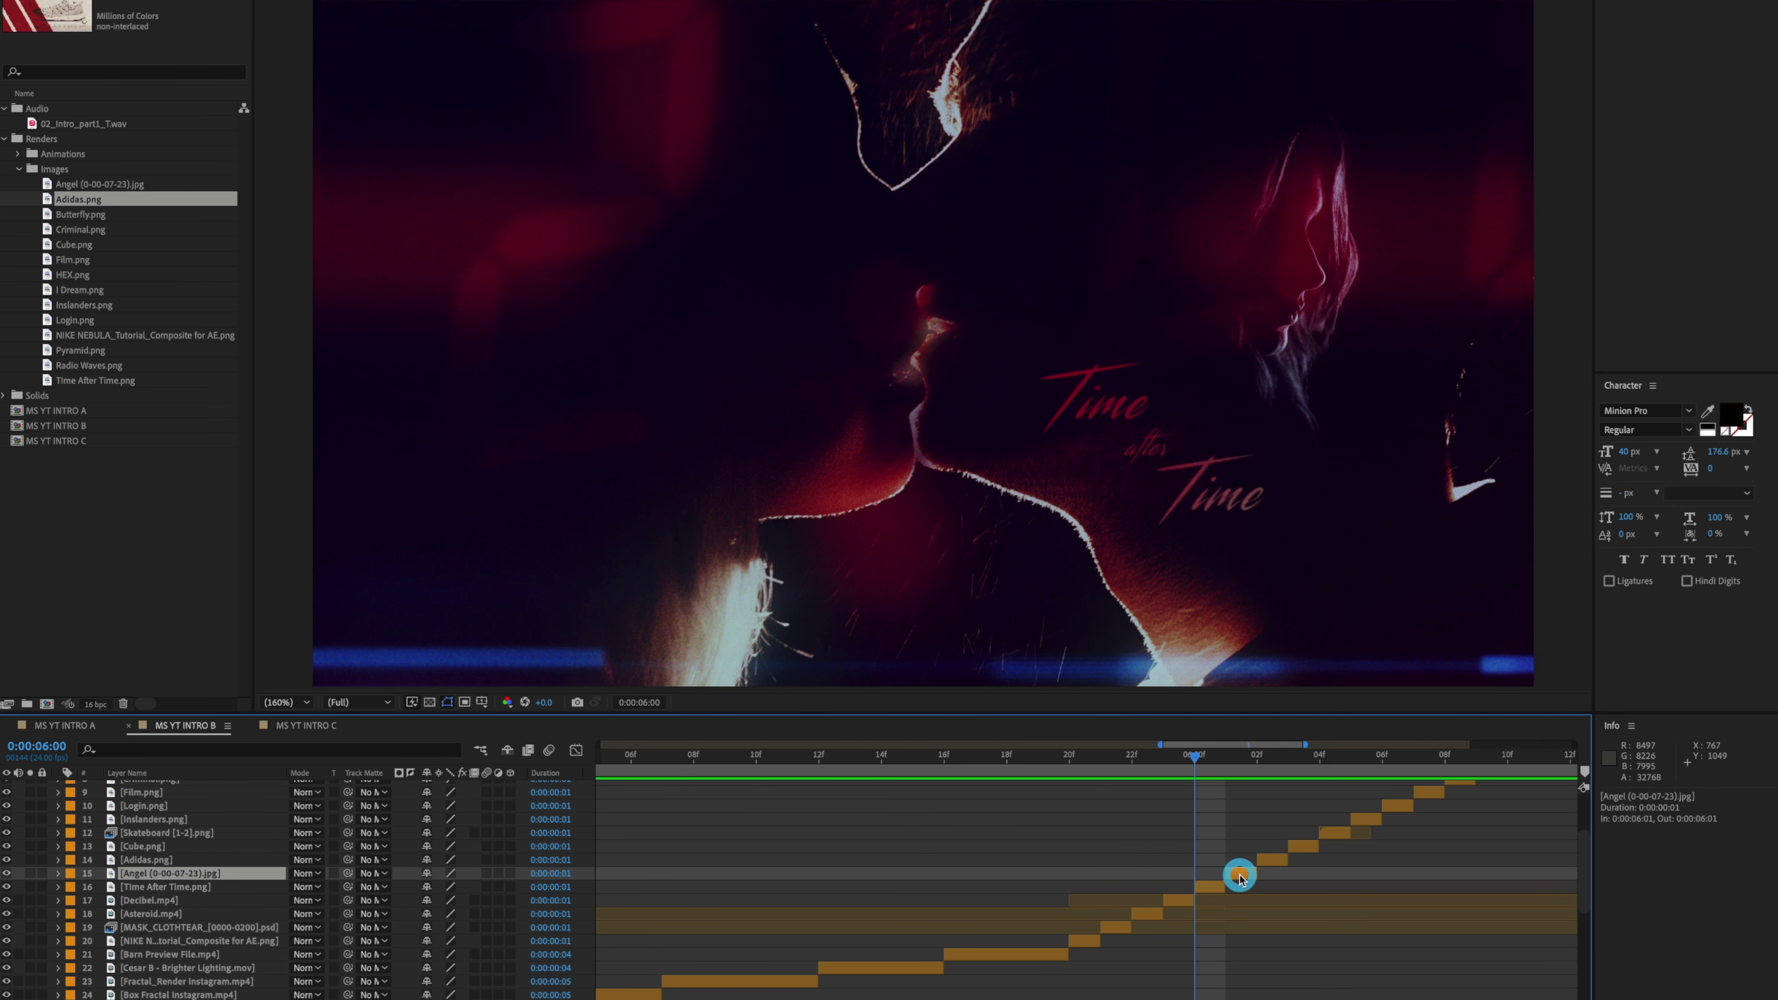
{"action": "key", "text": "Page_Down"}
{"action": "key", "text": "Page_Down"}
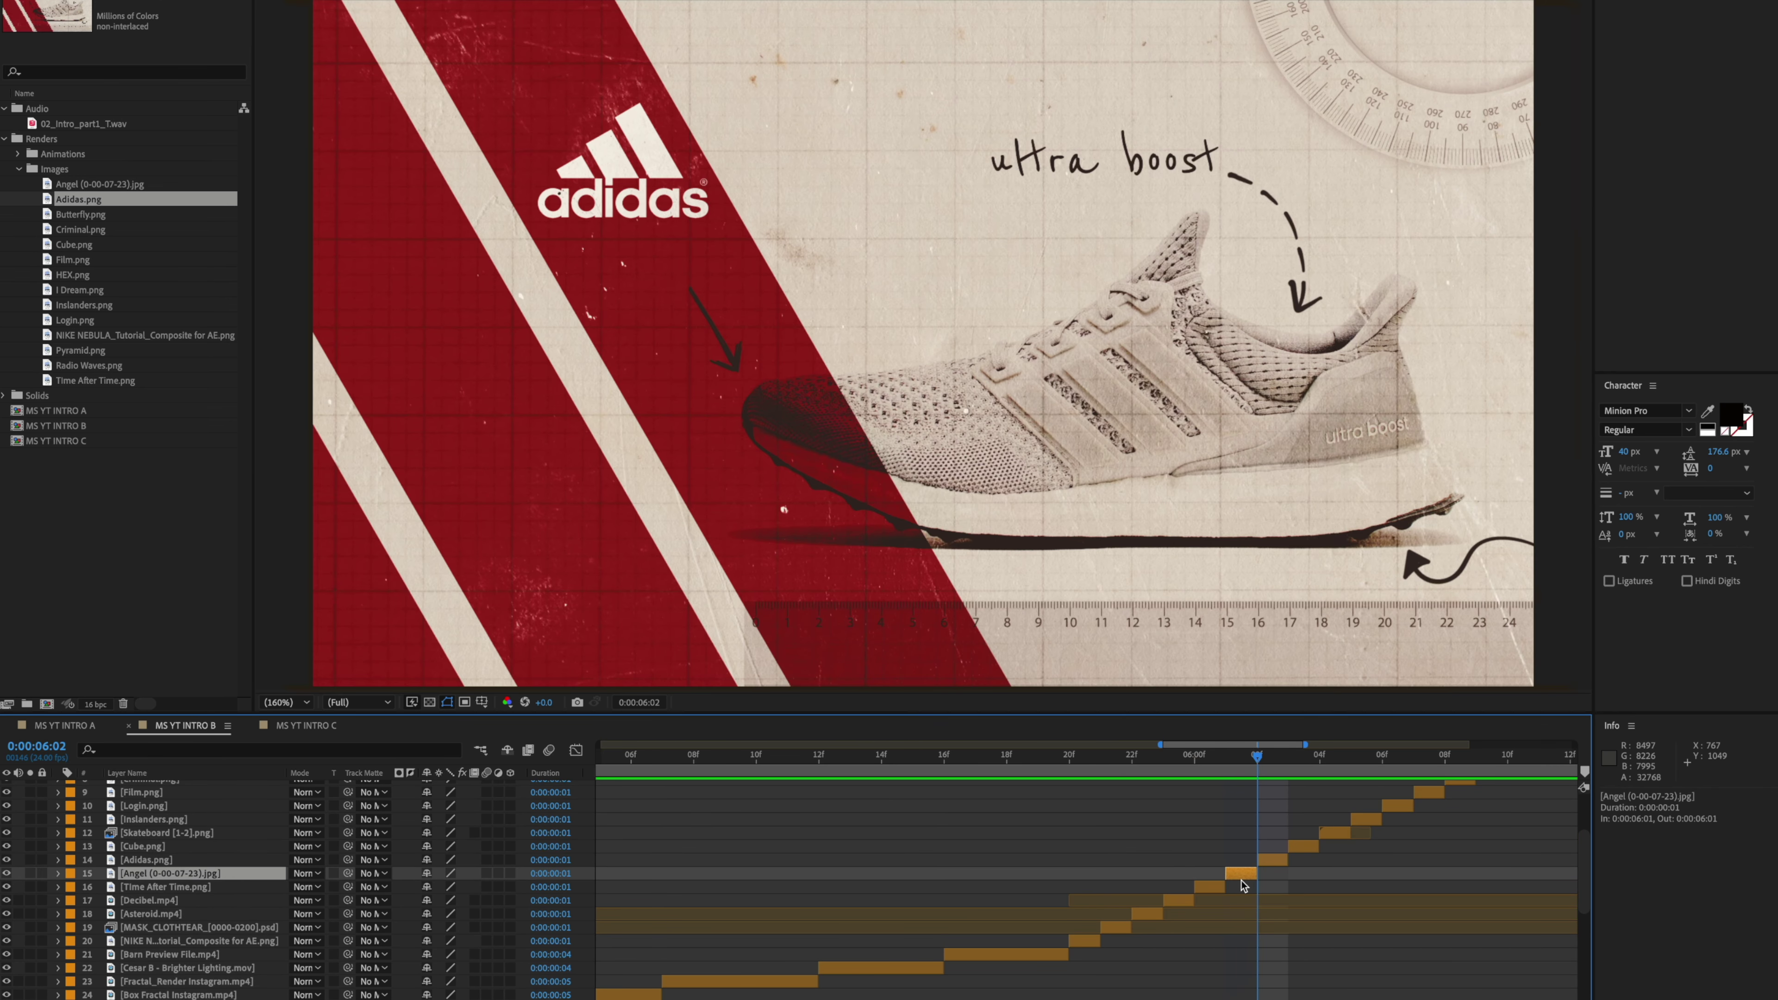
{"action": "key", "text": "space"}
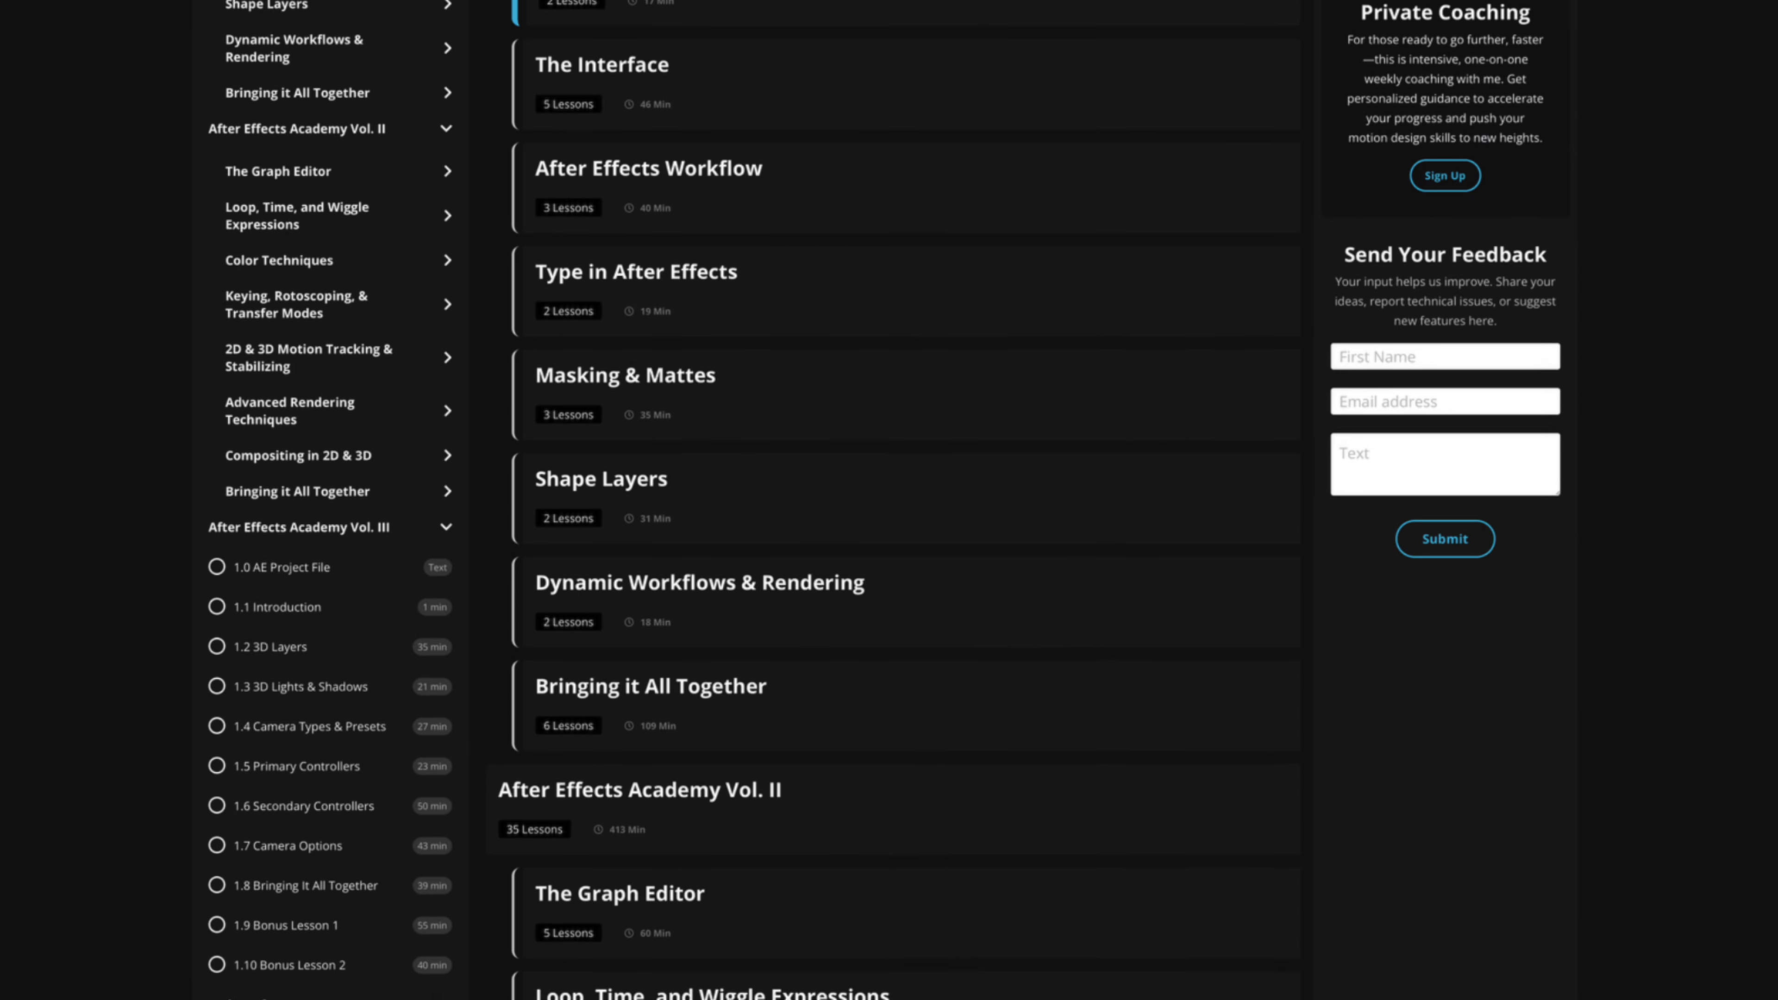
{"action": "scroll", "coordinate": [889, 500], "scroll_direction": "down", "scroll_amount": 20}
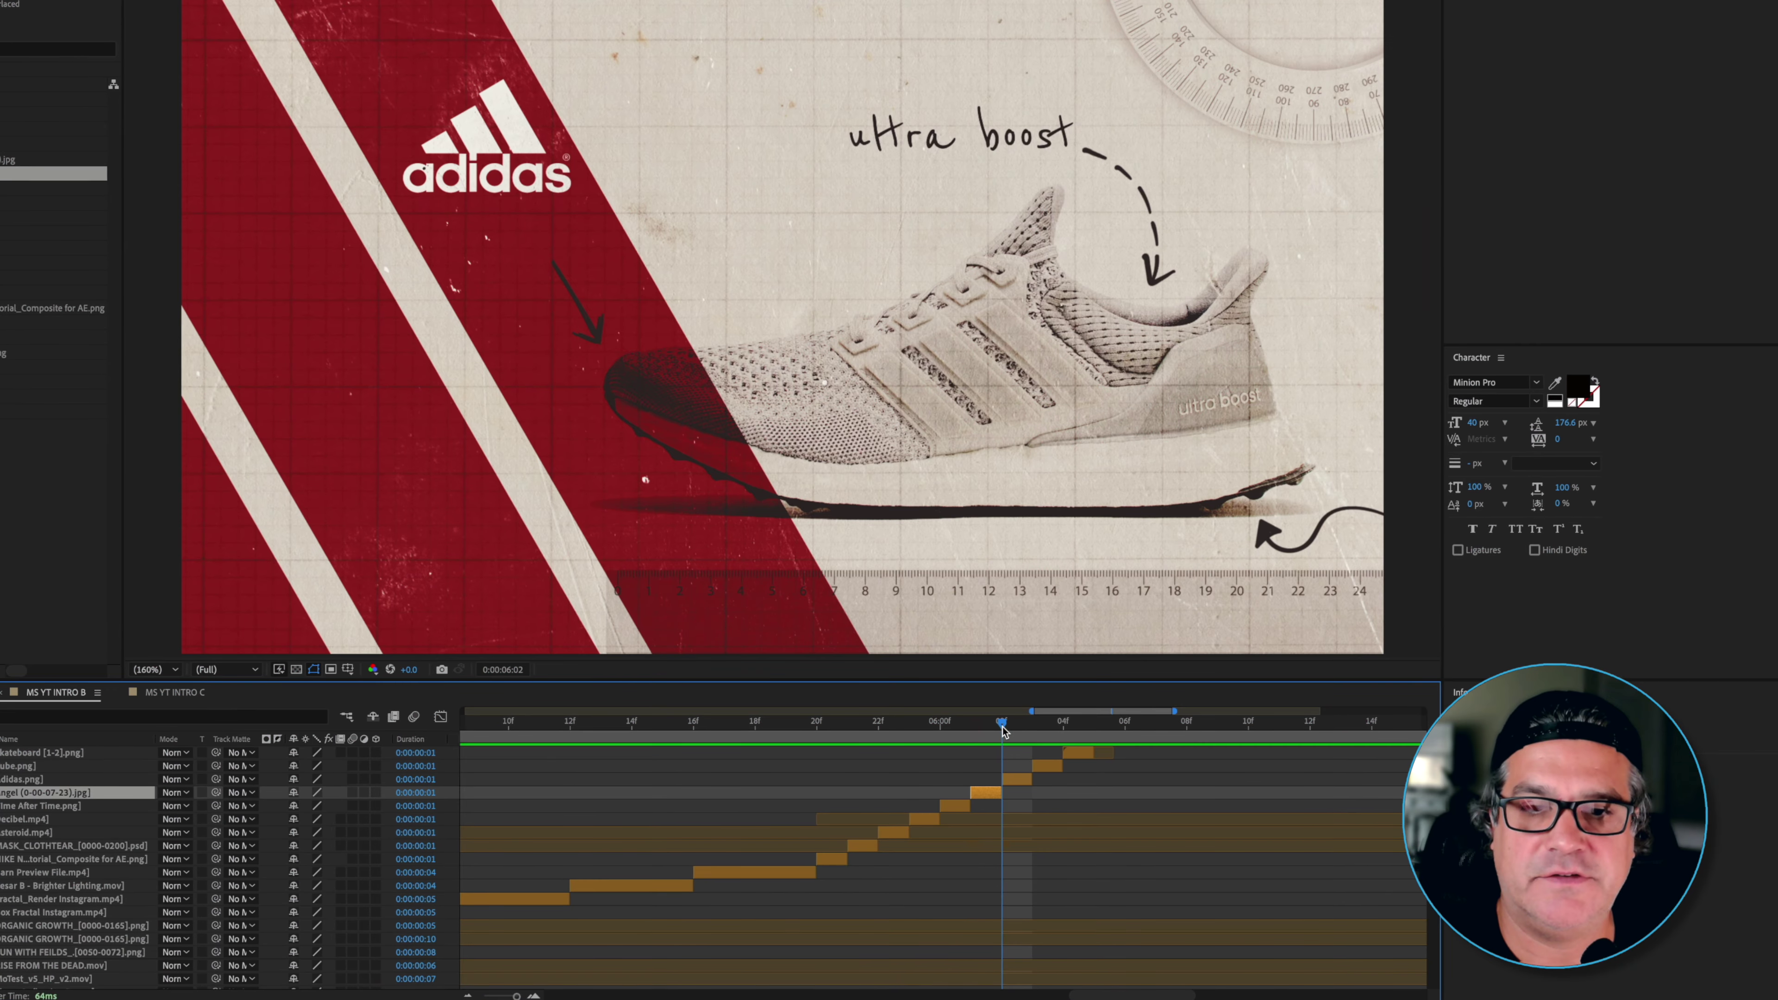
- Set the work area from the first still to 0:00:06:16 and zoom the timeline out
{"action": "left_click_drag", "start_coordinate": [1019, 723], "coordinate": [827, 775]}
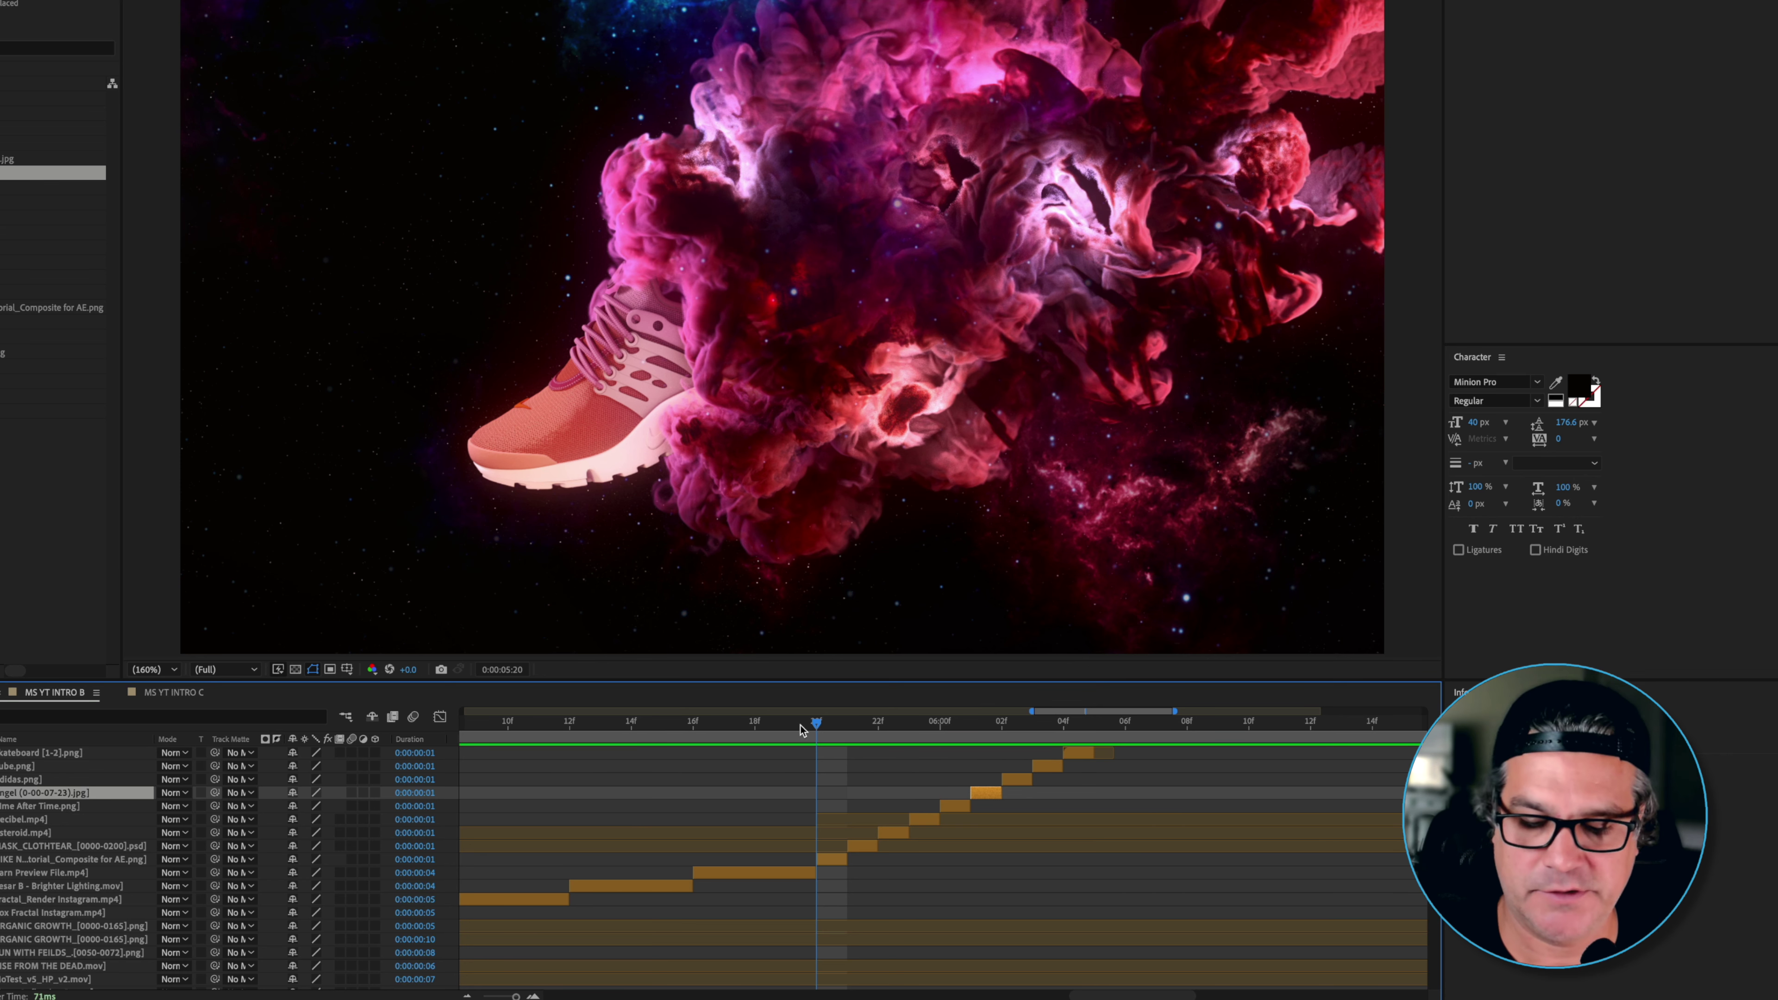
{"action": "key", "text": "b"}
{"action": "scroll", "coordinate": [923, 783], "scroll_direction": "up", "scroll_amount": 4}
{"action": "scroll", "coordinate": [1152, 814], "scroll_direction": "right", "scroll_amount": 3}
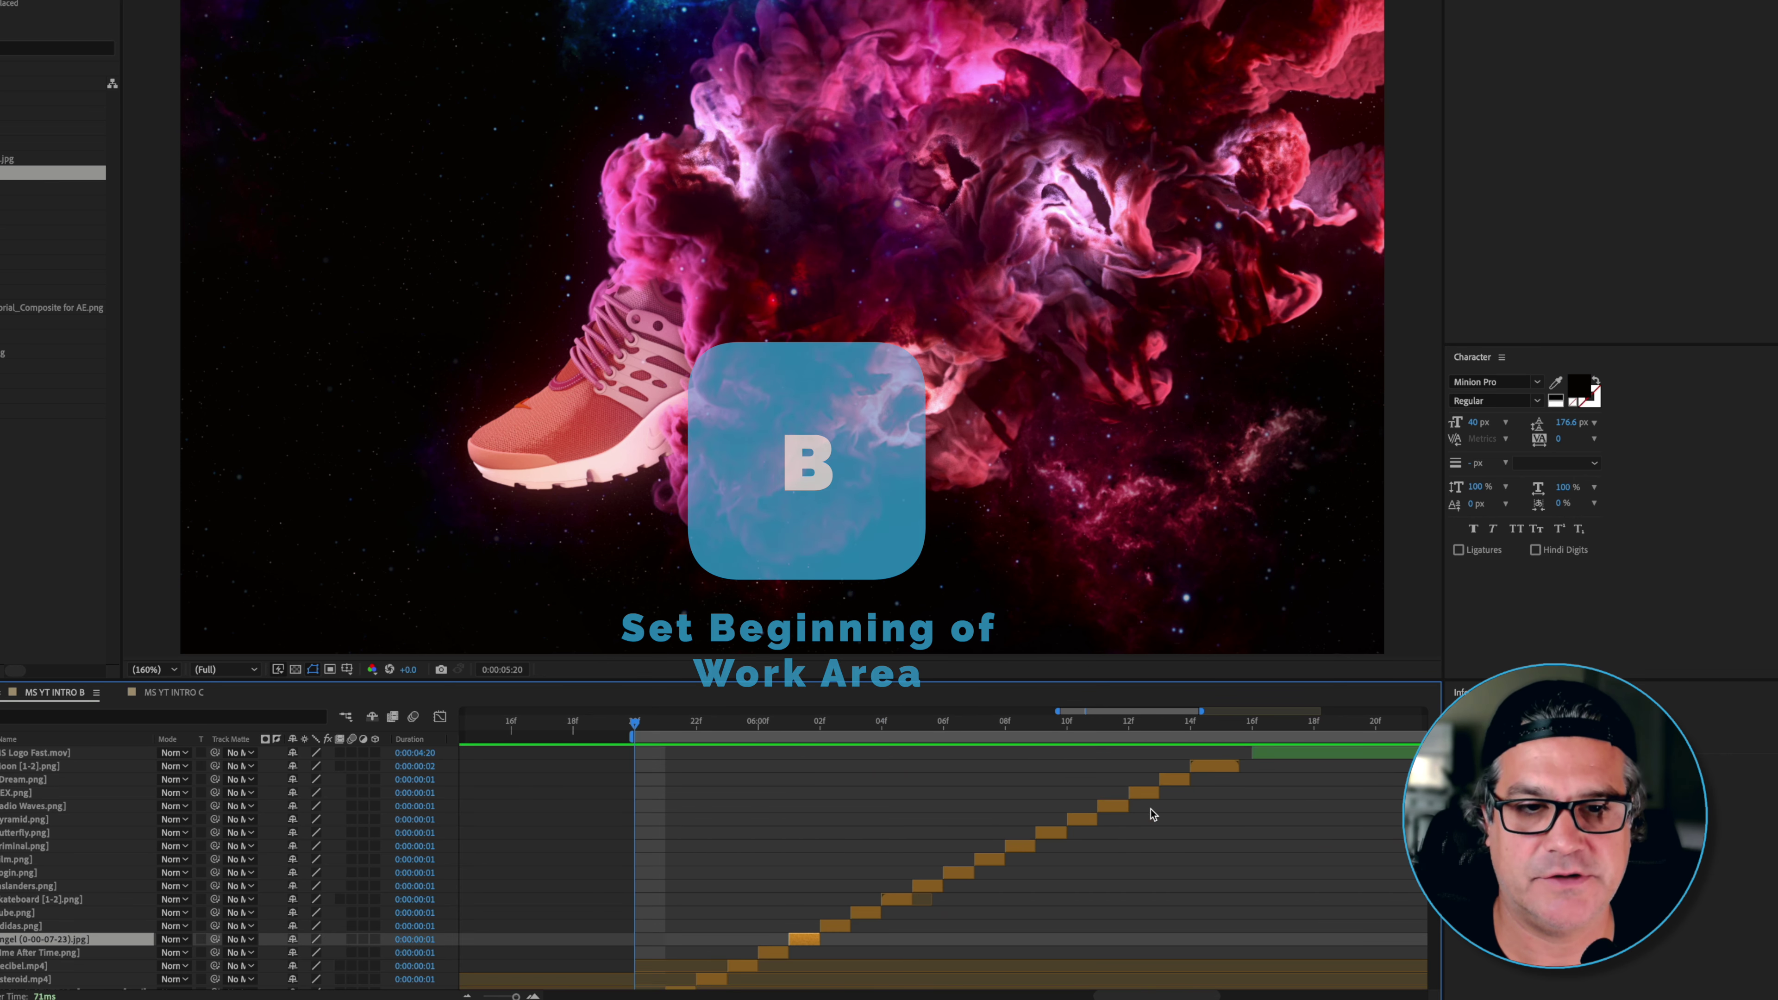
{"action": "left_click", "coordinate": [1253, 726]}
{"action": "key", "text": "n"}
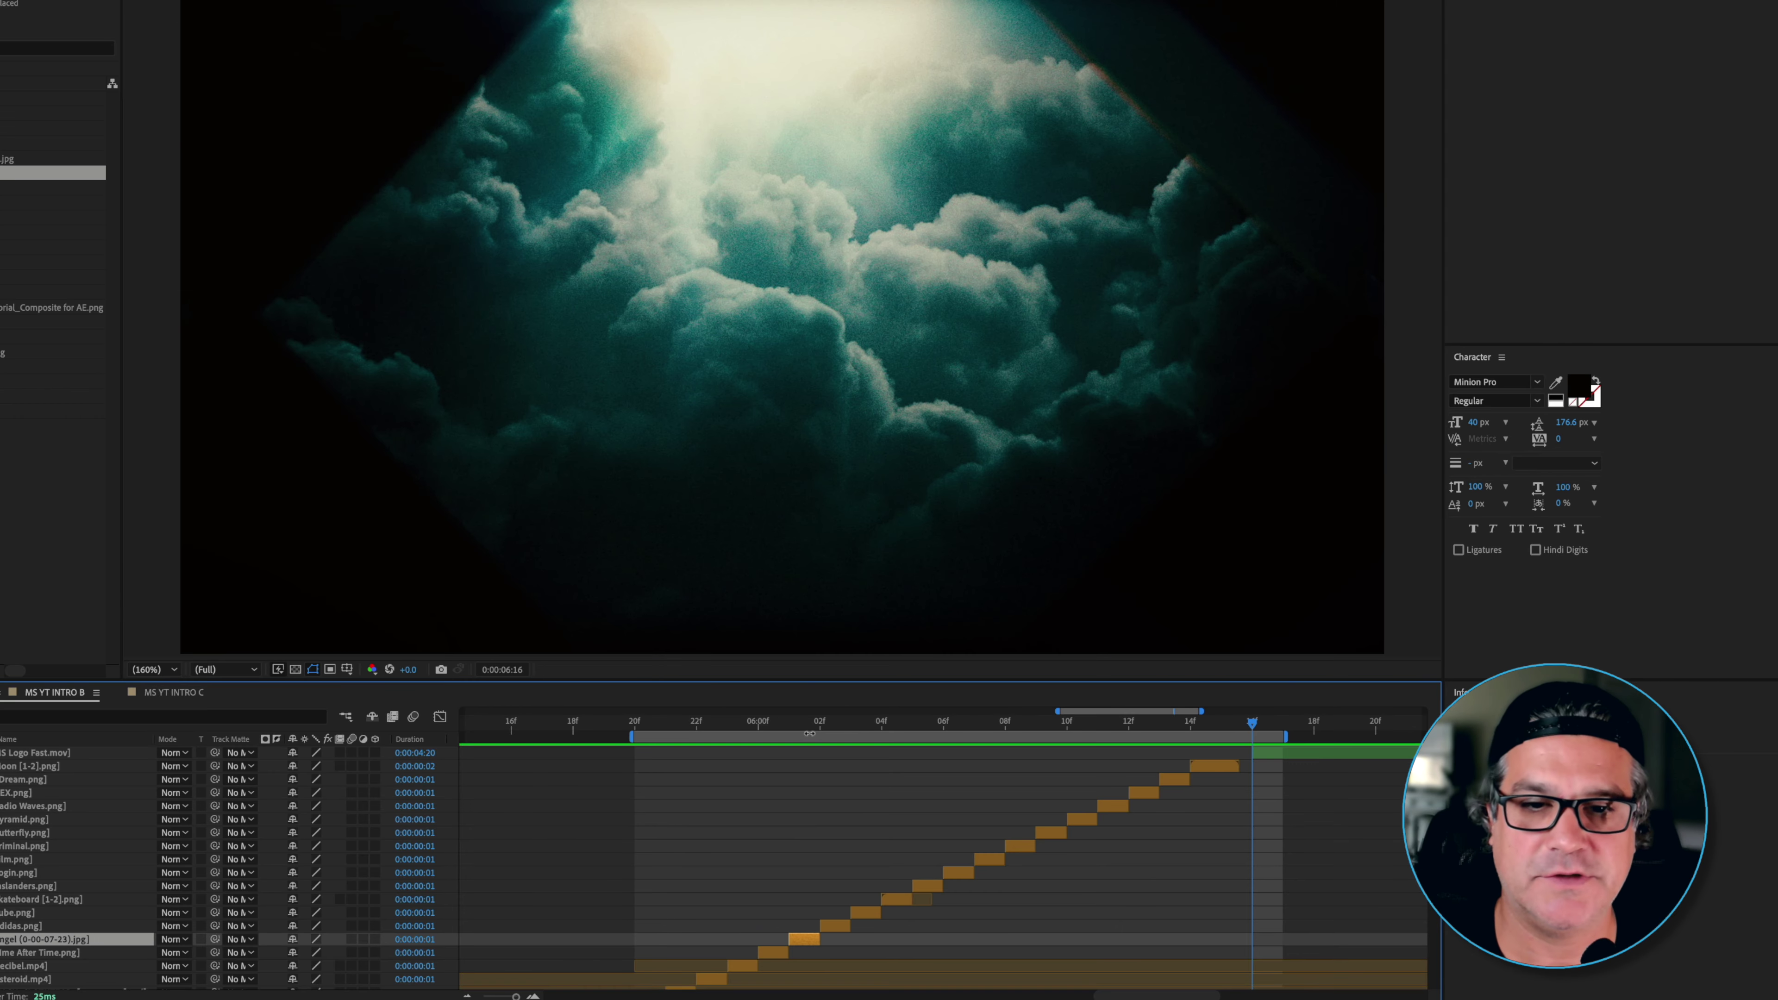
{"action": "key", "text": "semicolon"}
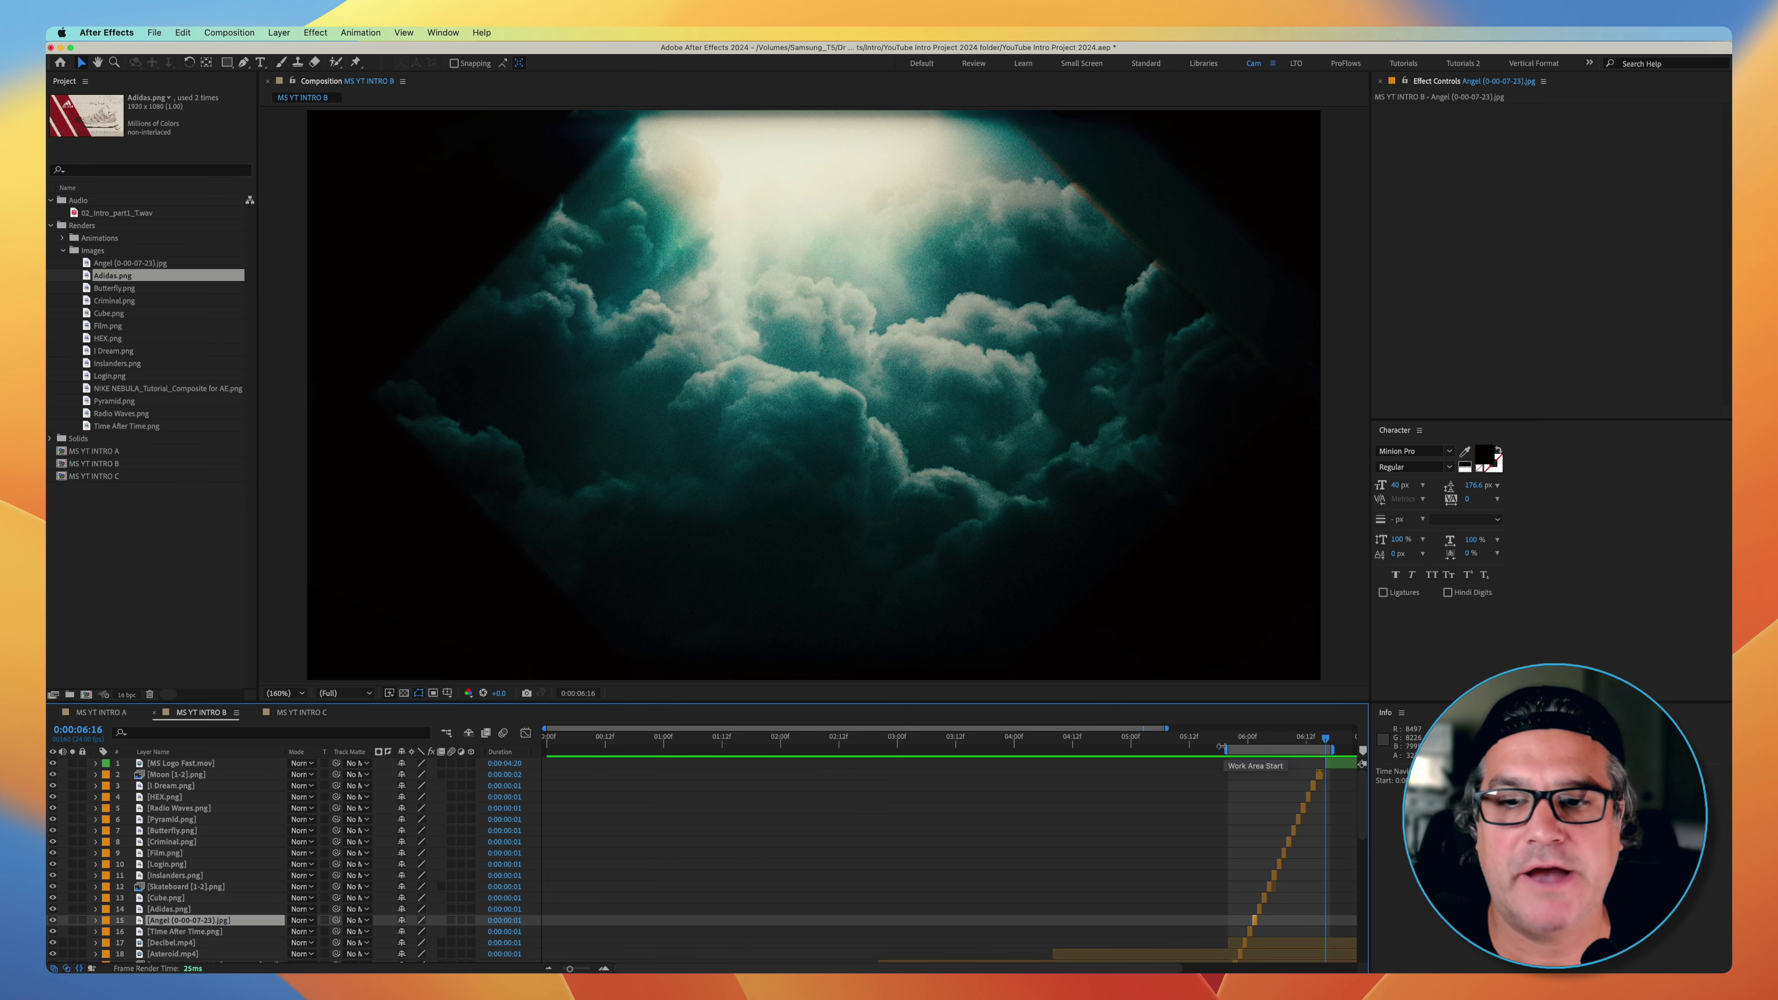
- Stretch the work area back to the comp start and select the Film.mov layer
{"action": "left_click_drag", "start_coordinate": [1224, 750], "coordinate": [546, 749]}
{"action": "scroll", "coordinate": [595, 841], "scroll_direction": "down", "scroll_amount": 10}
{"action": "left_click", "coordinate": [595, 748]}
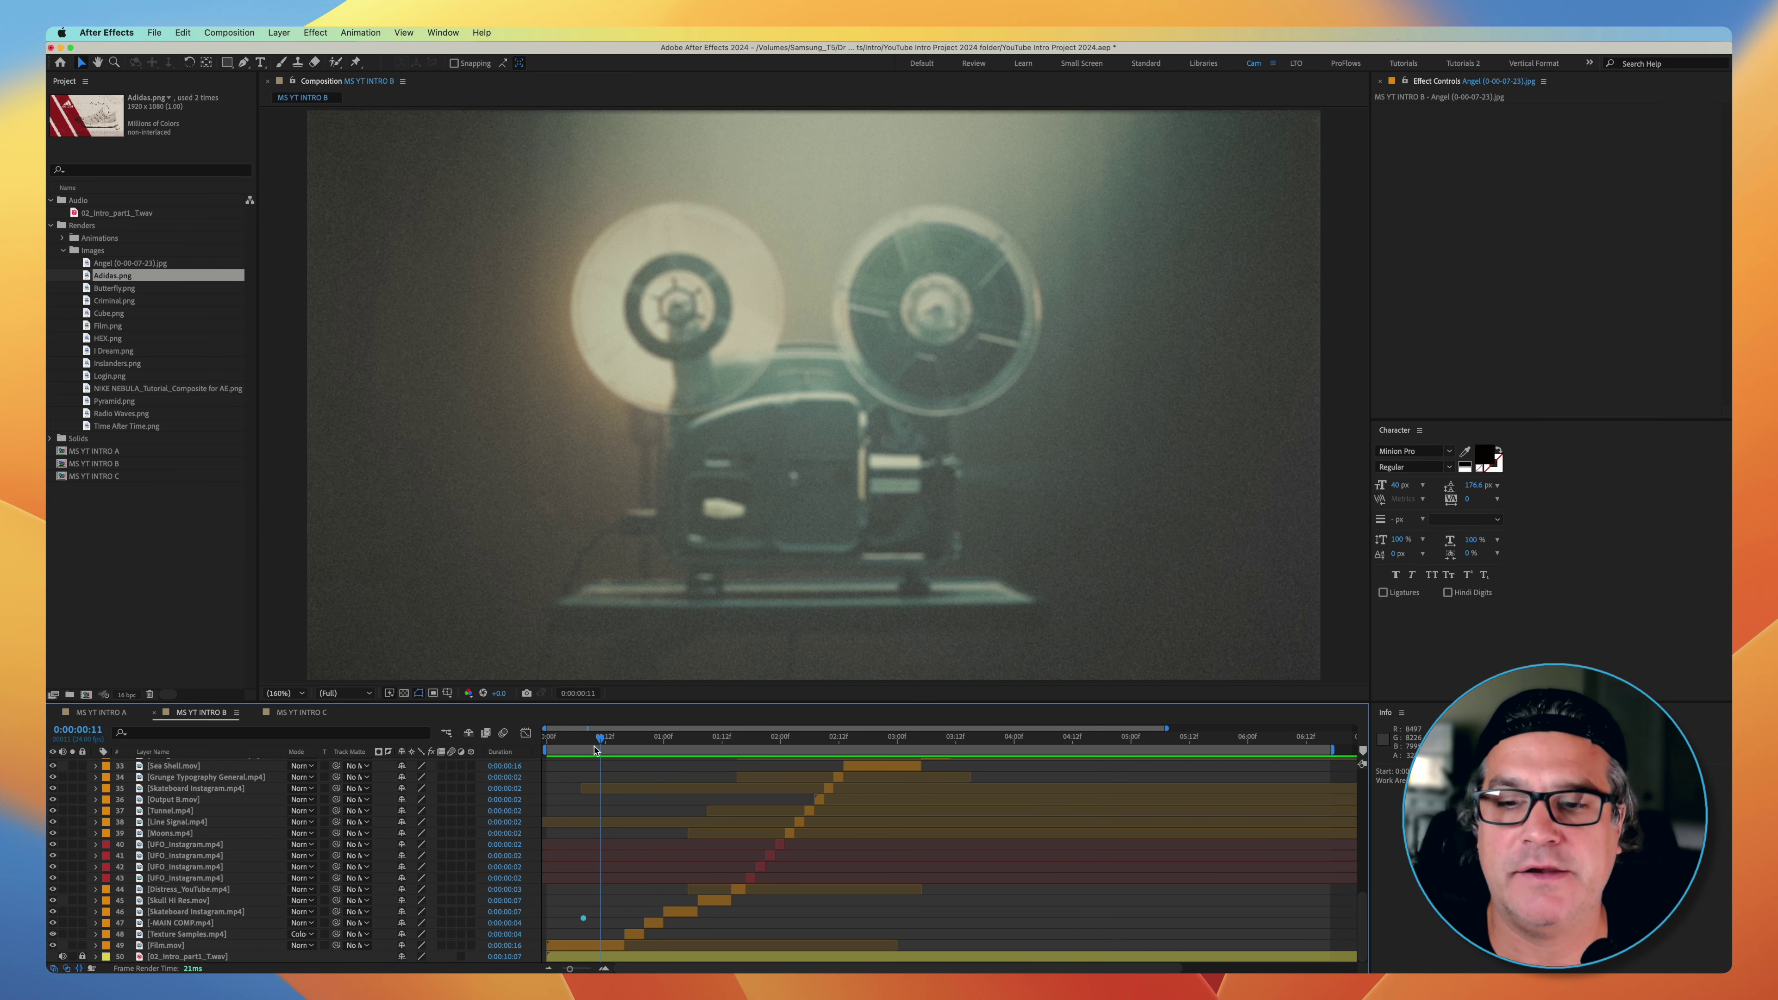
{"action": "left_click", "coordinate": [581, 944]}
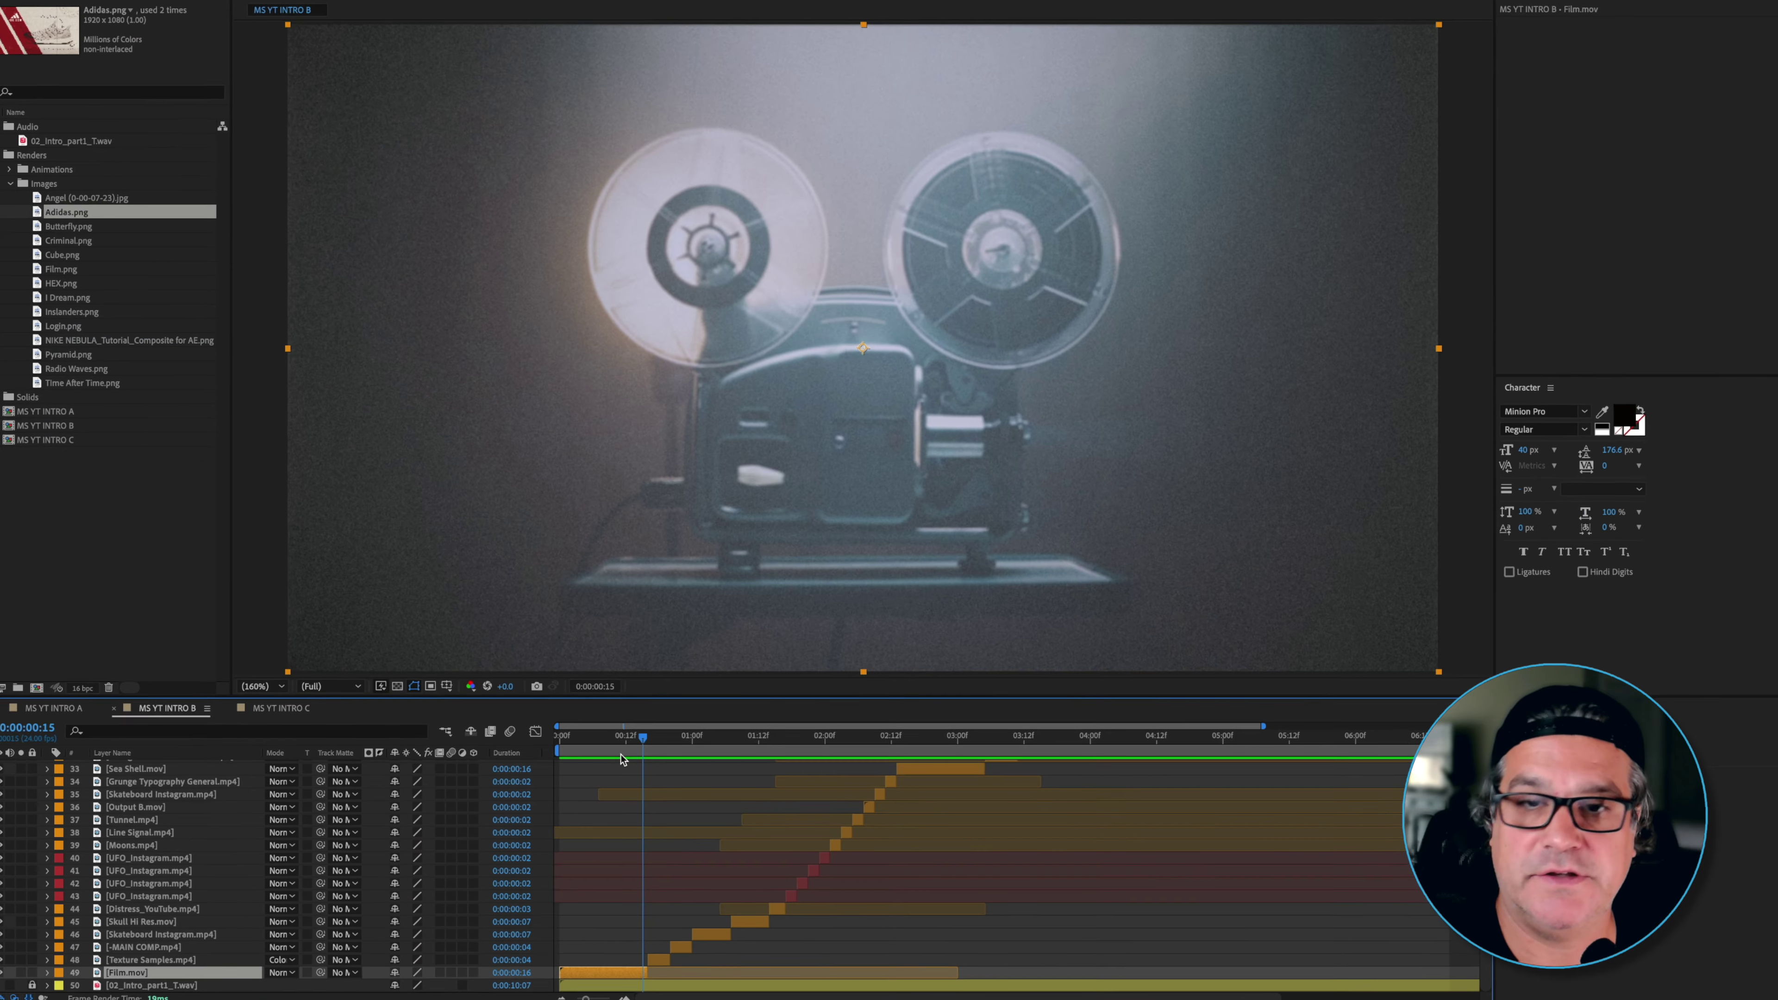
- Step frame by frame through the opening clips past the CLASS and sneaker frames
{"action": "key", "text": "Page_Down"}
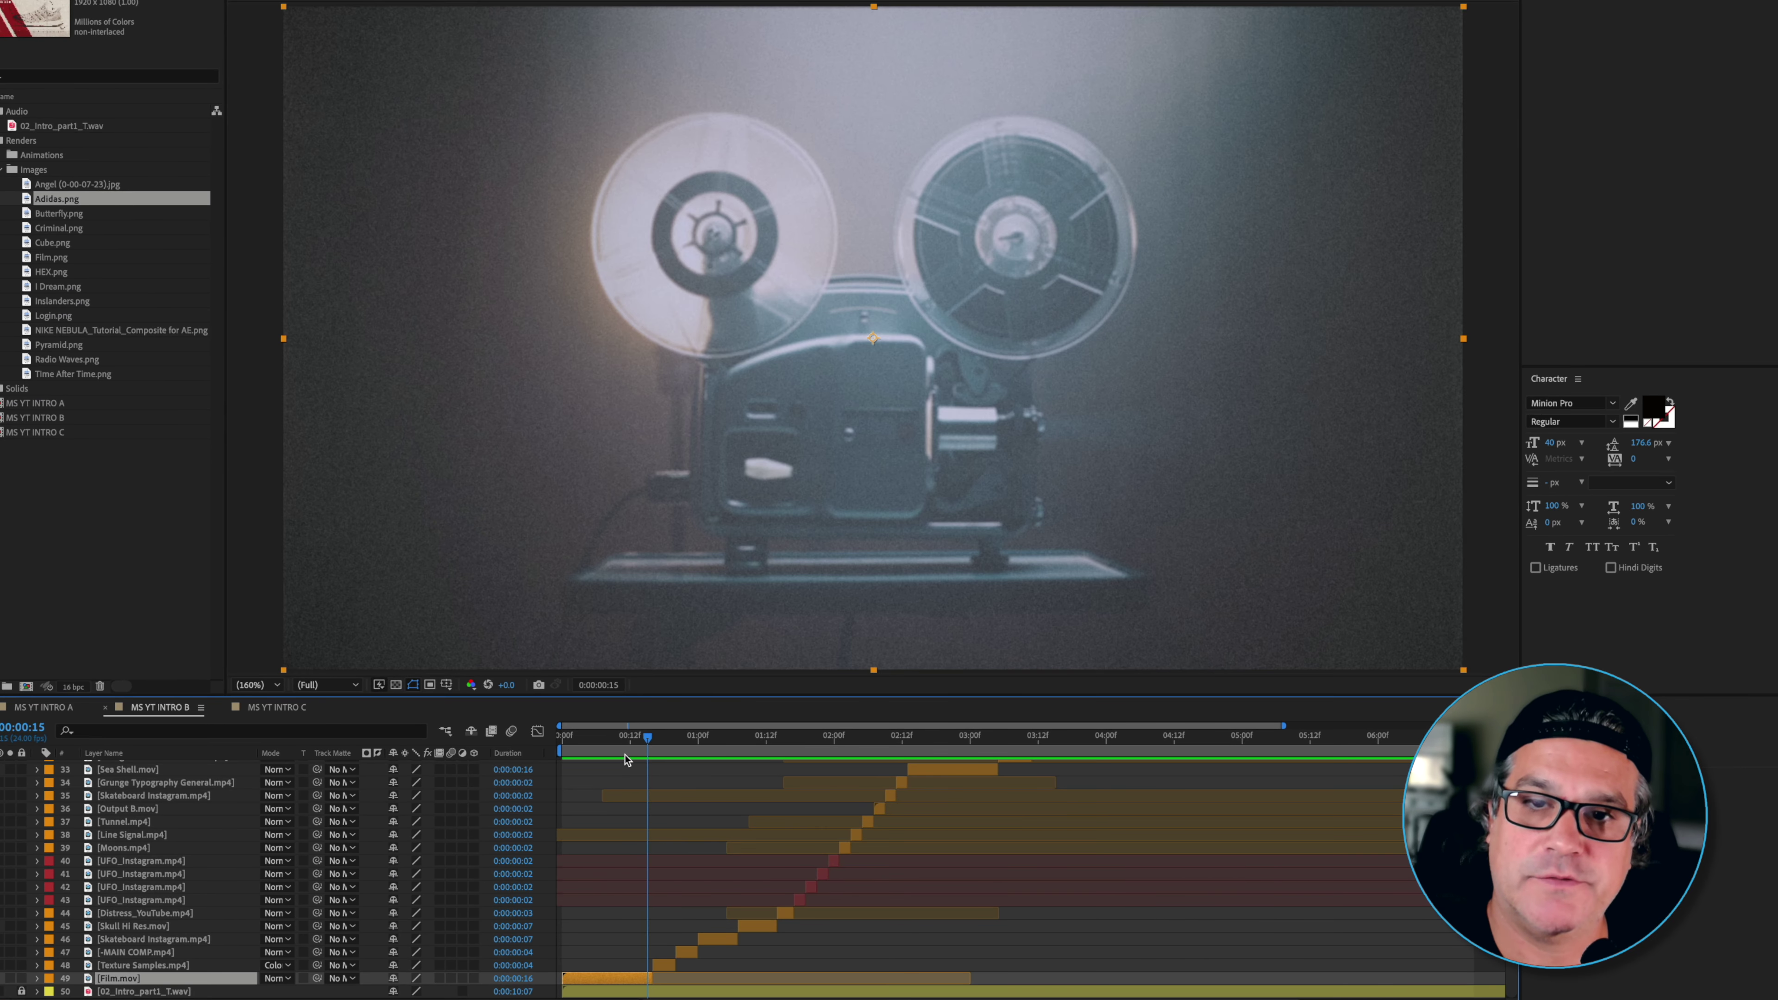
{"action": "key", "text": "Page_Down"}
{"action": "key", "text": "Page_Down"}
{"action": "key", "text": "Page_Down"}
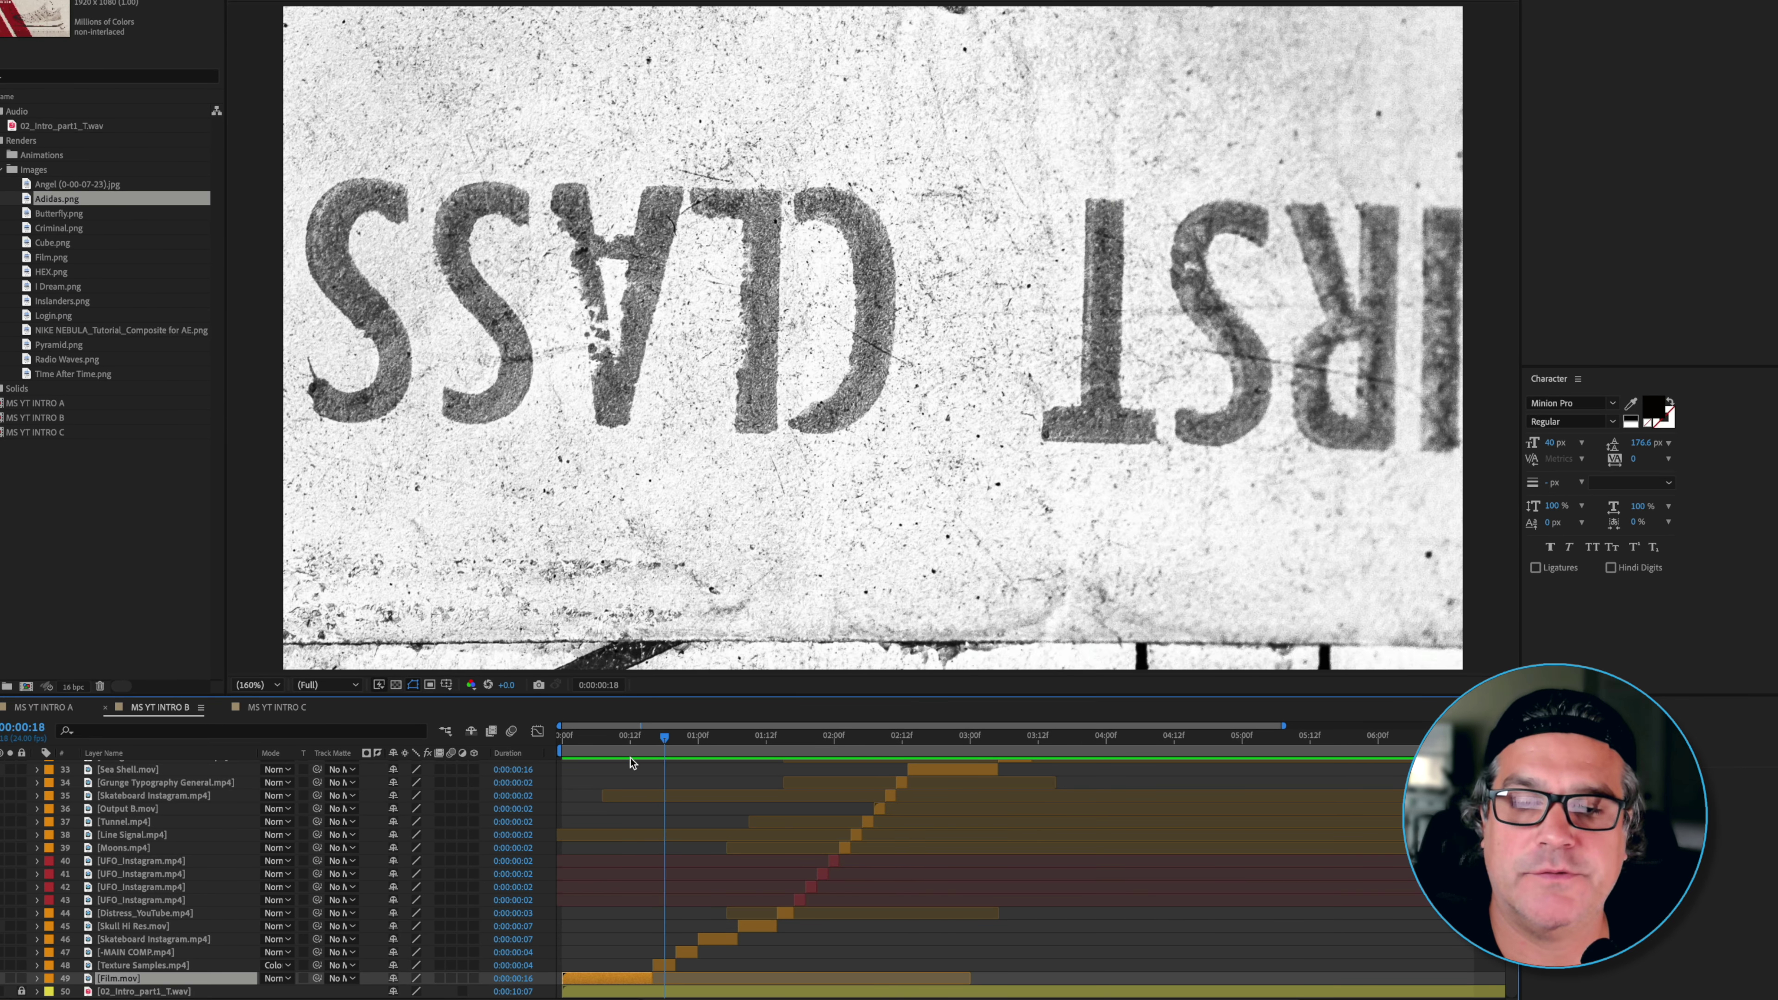
{"action": "key", "text": "Page_Down"}
{"action": "key", "text": "Page_Down"}
{"action": "key", "text": "Page_Down"}
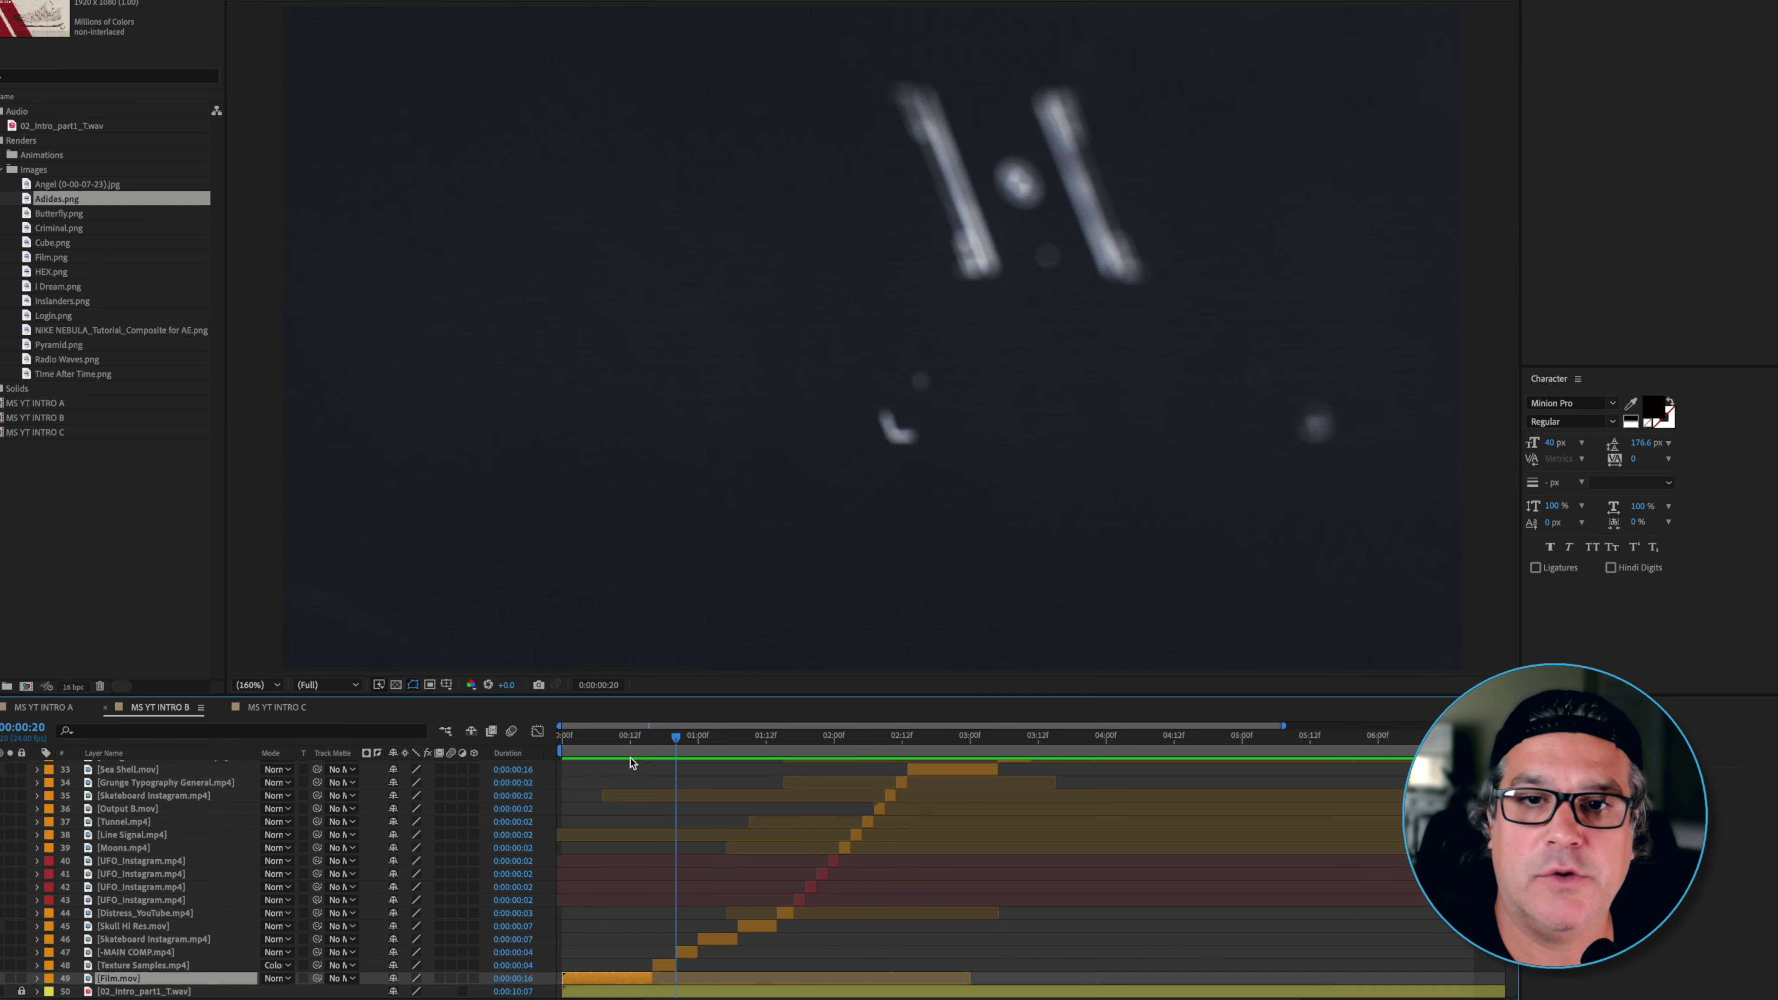
{"action": "key", "text": "Page_Down"}
{"action": "key", "text": "Page_Down"}
{"action": "key", "text": "Page_Down"}
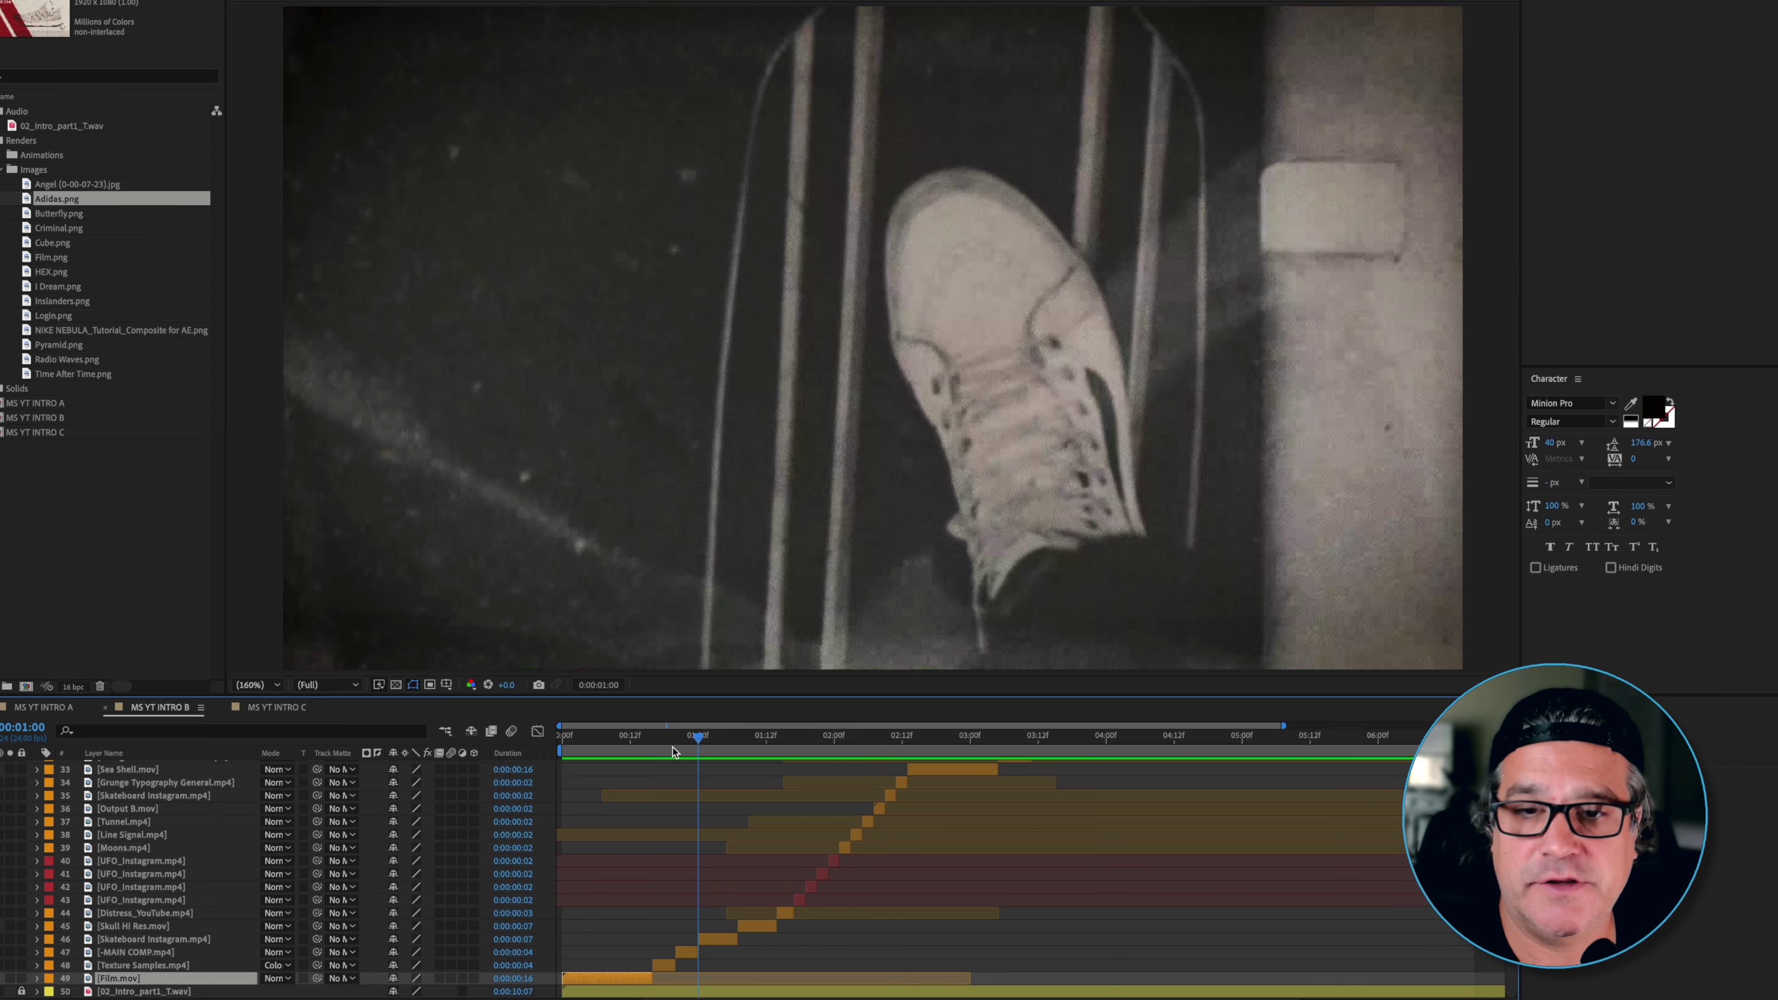
{"action": "key", "text": "Page_Down"}
{"action": "key", "text": "Page_Down"}
{"action": "key", "text": "Page_Down"}
{"action": "key", "text": "Page_Down"}
{"action": "key", "text": "Page_Down"}
{"action": "key", "text": "Page_Down"}
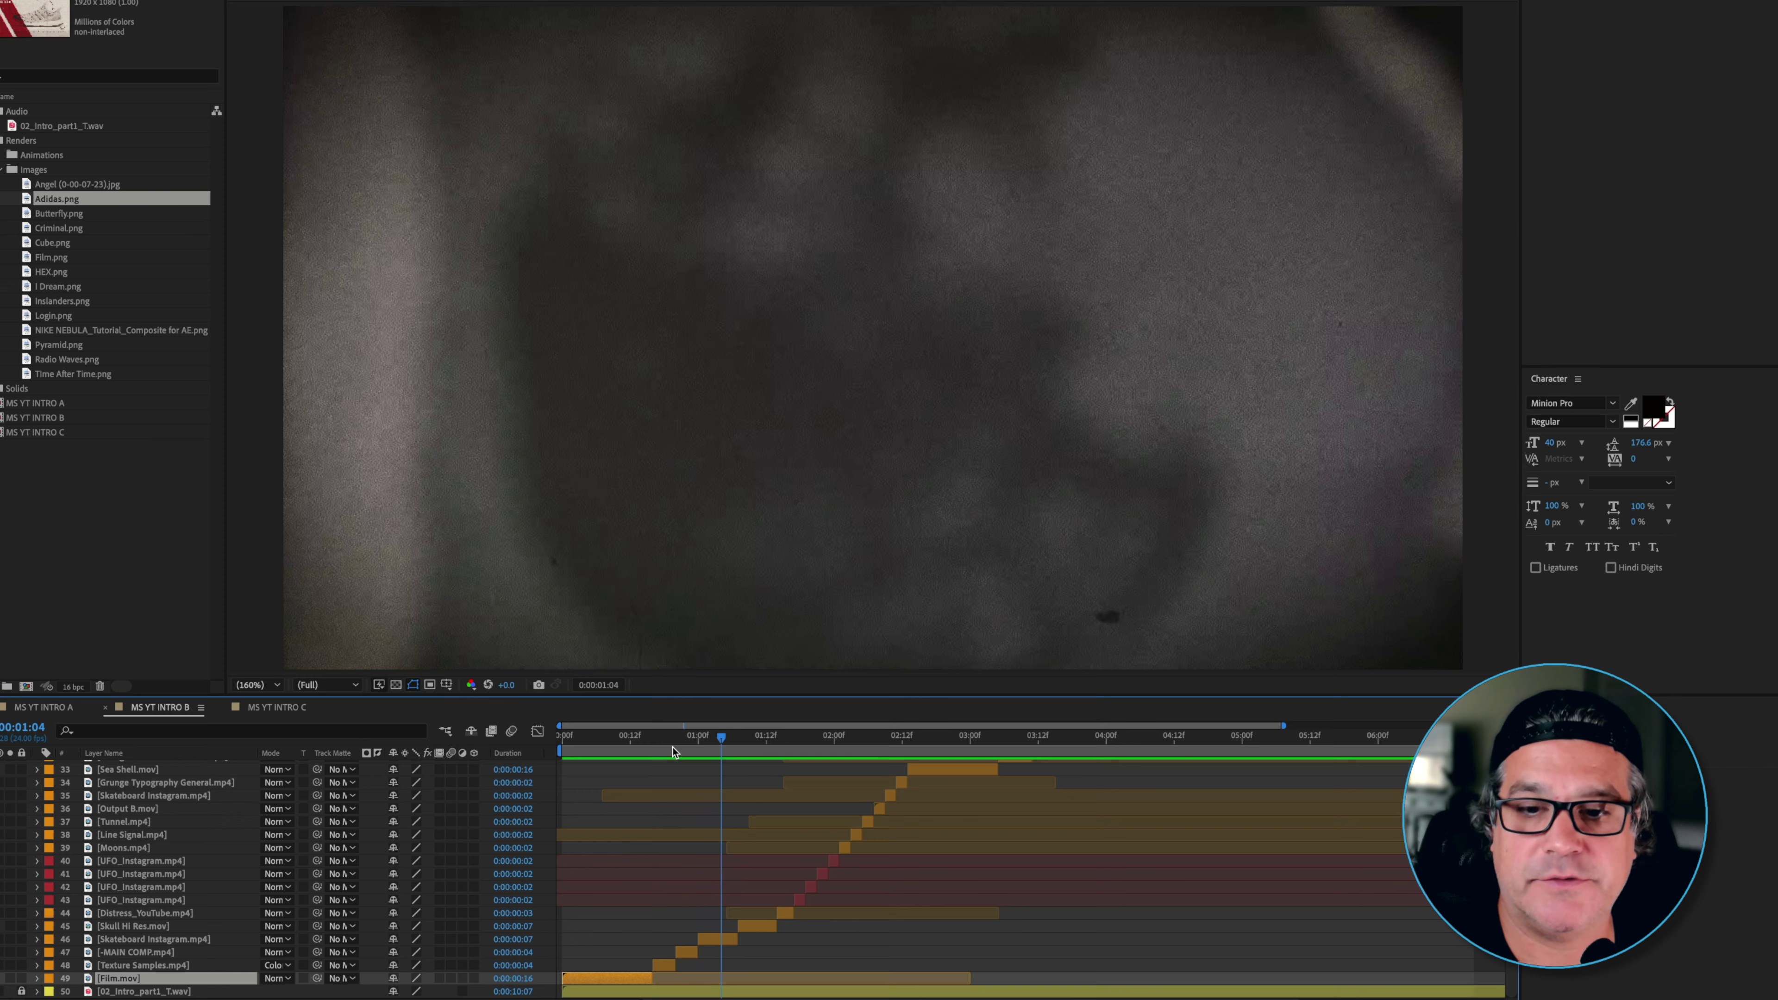
{"action": "key", "text": "Page_Down"}
{"action": "key", "text": "Page_Down"}
{"action": "key", "text": "Page_Down"}
{"action": "key", "text": "Page_Down"}
{"action": "key", "text": "Page_Down"}
{"action": "key", "text": "Page_Down"}
{"action": "key", "text": "Page_Down"}
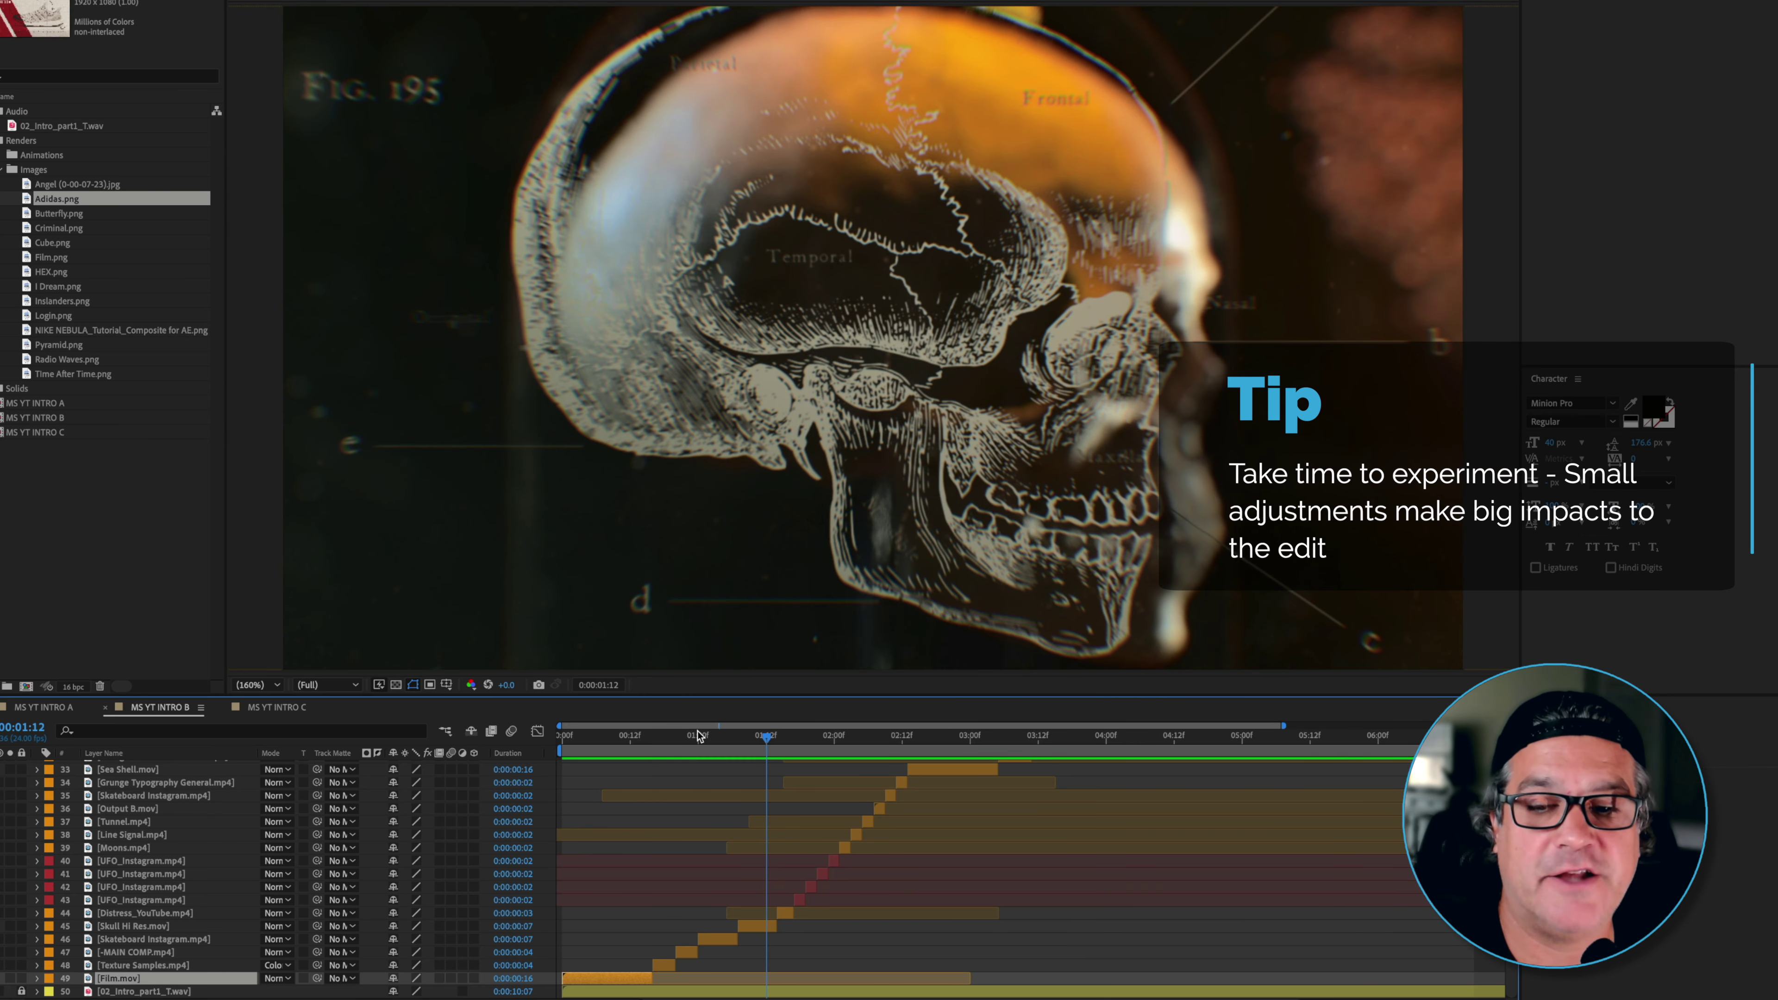
{"action": "key", "text": "Page_Up"}
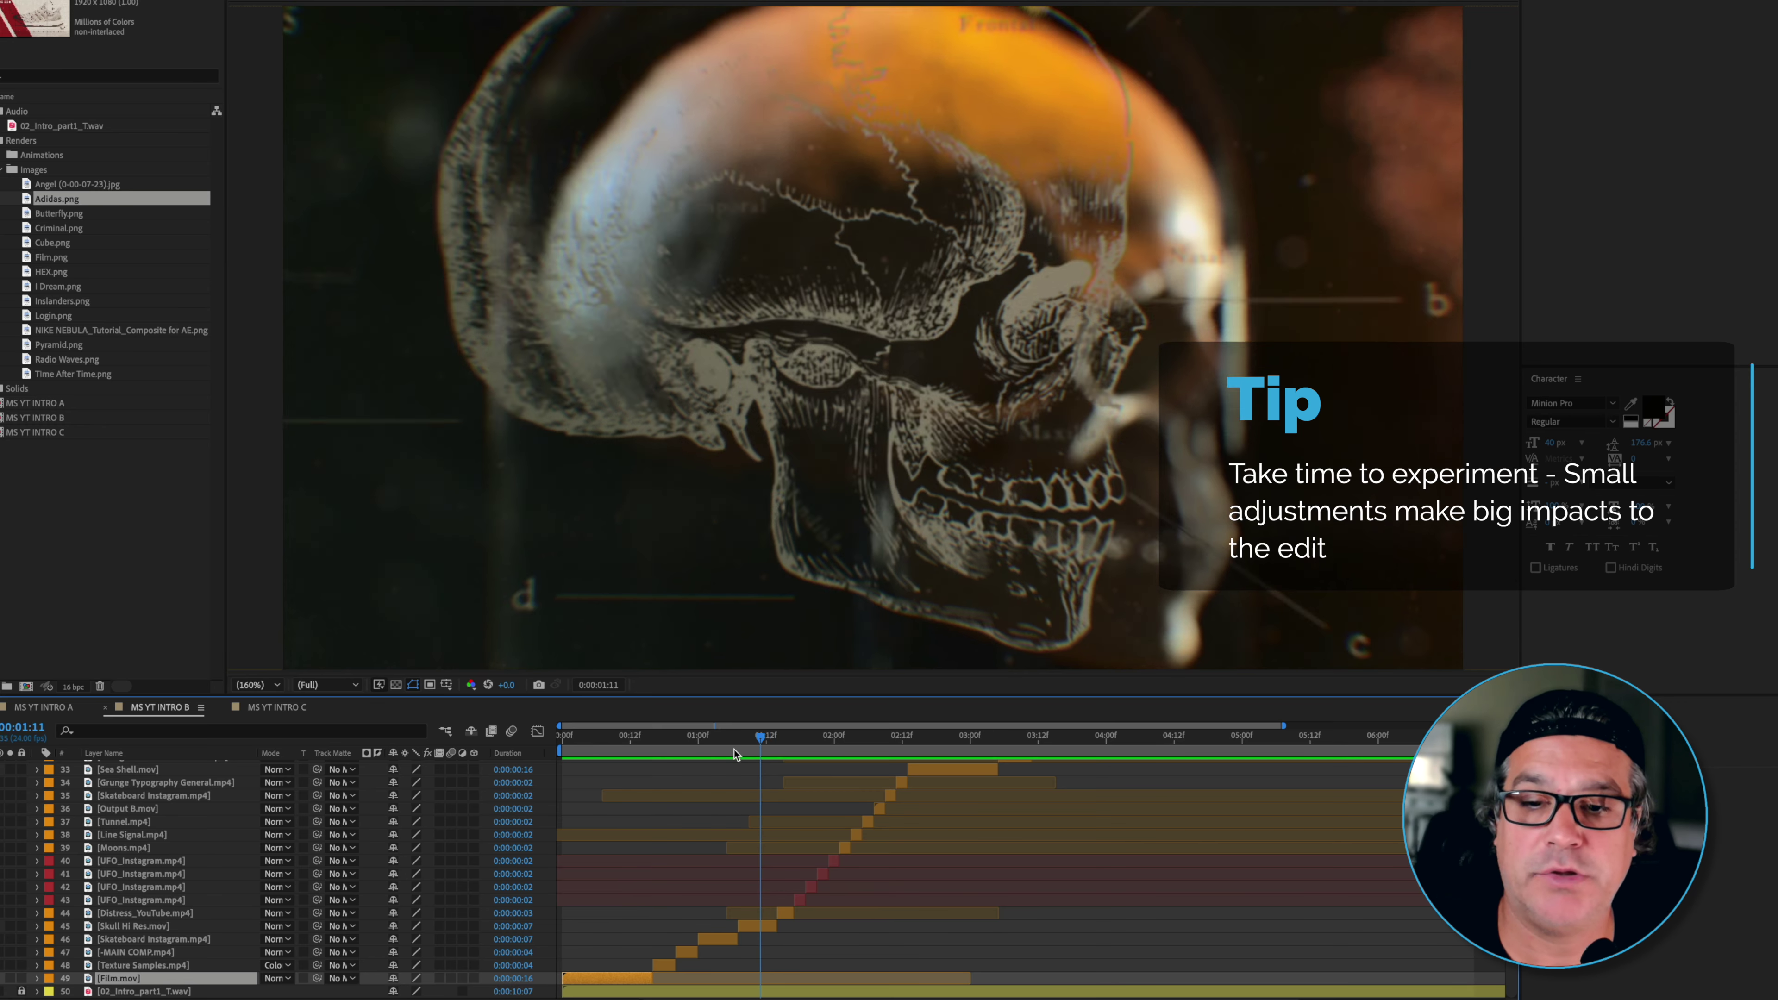
- Check the Skull Hi Res.mov clip at 0:00:01:06, then review from 0:00:00:20
{"action": "left_click", "coordinate": [730, 748]}
{"action": "left_click", "coordinate": [759, 932]}
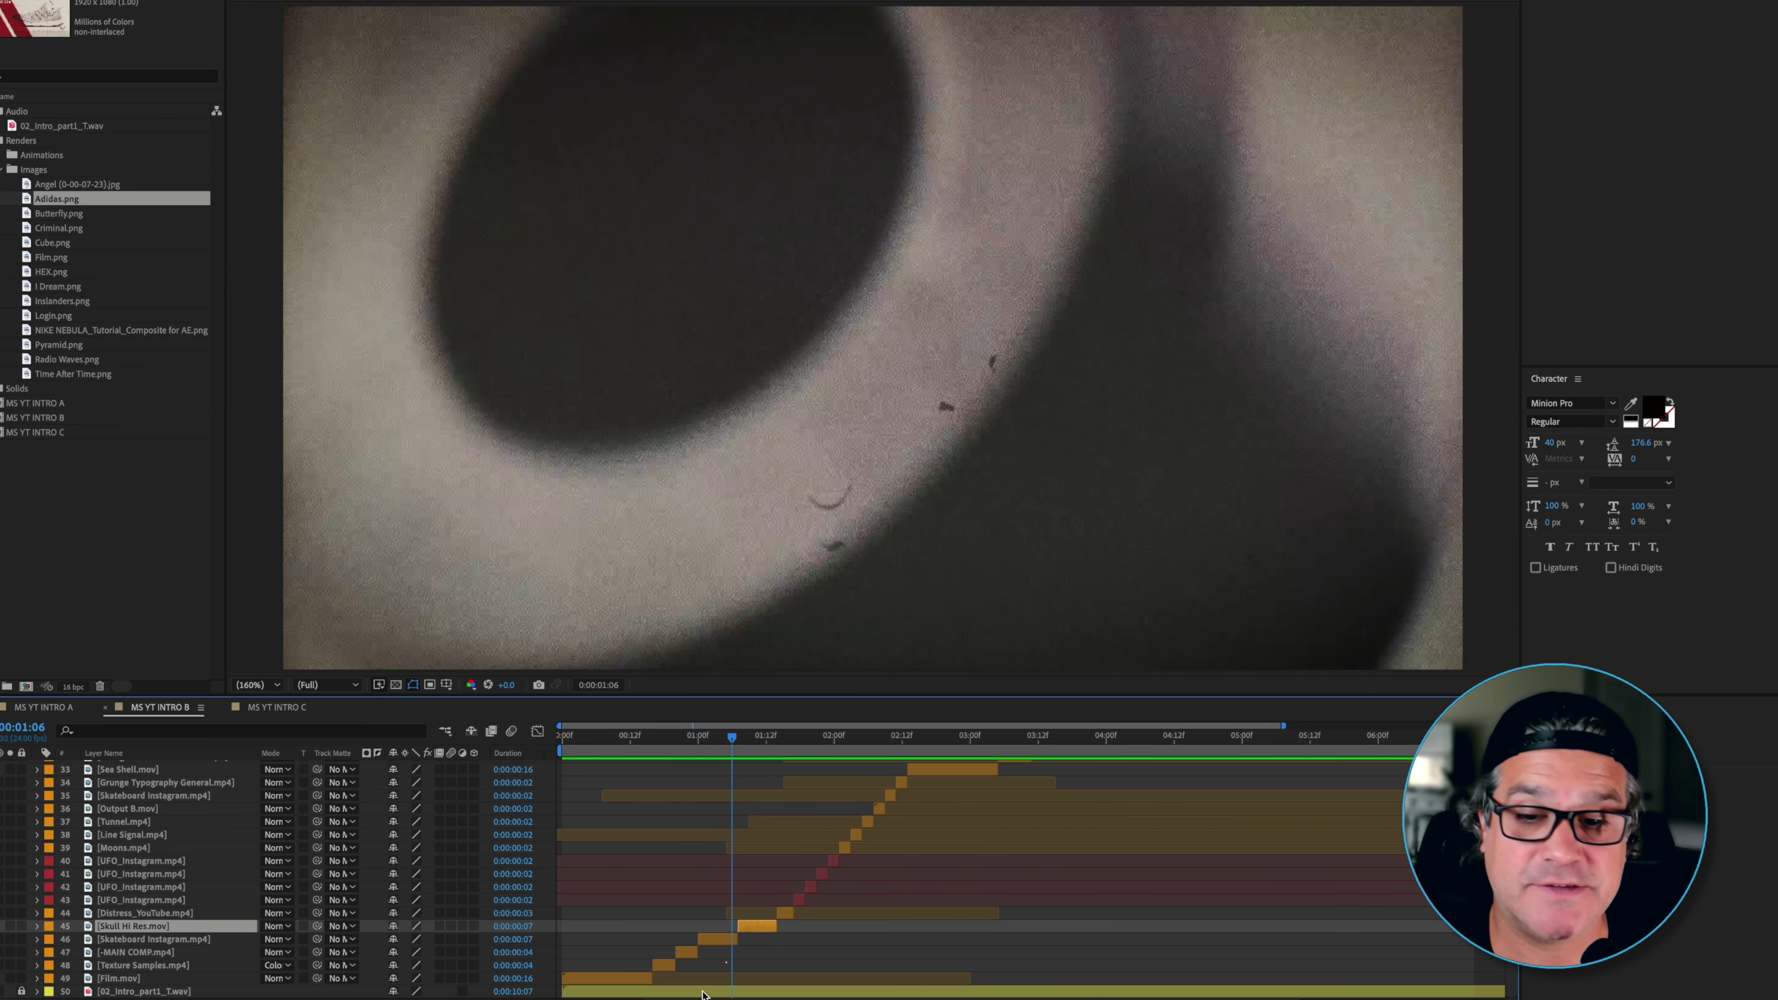
{"action": "left_click", "coordinate": [705, 969]}
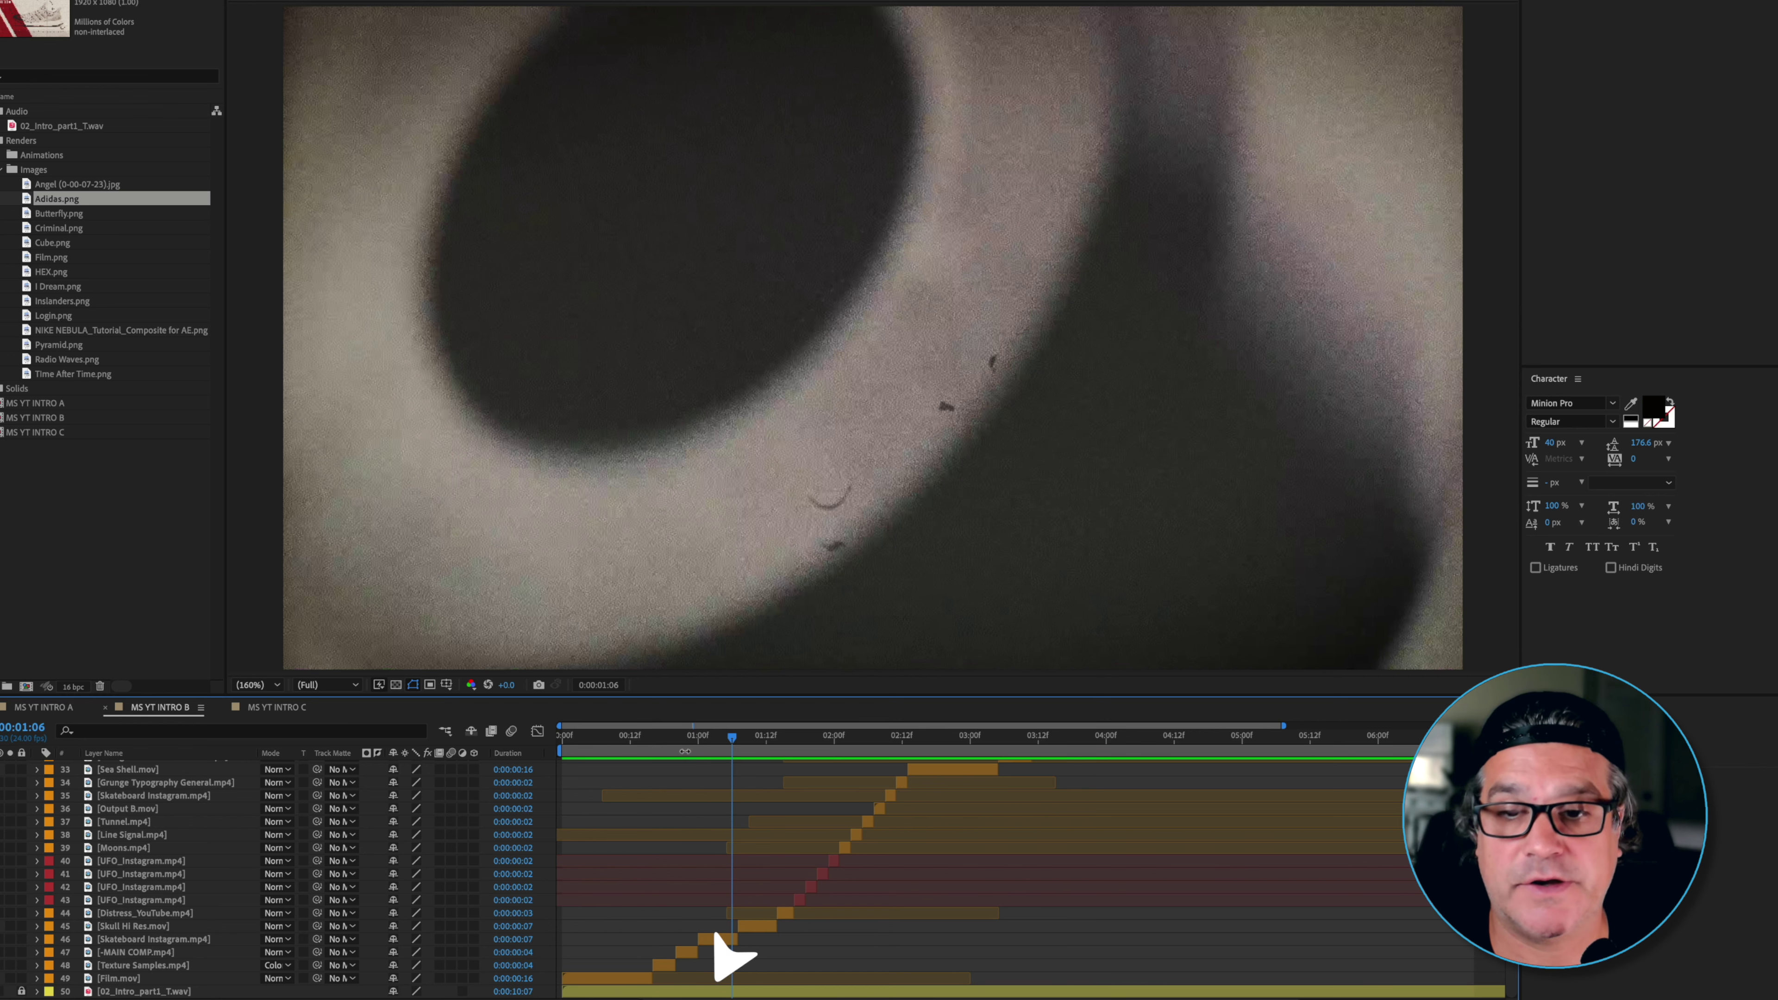
{"action": "left_click", "coordinate": [678, 748]}
{"action": "left_click", "coordinate": [677, 748]}
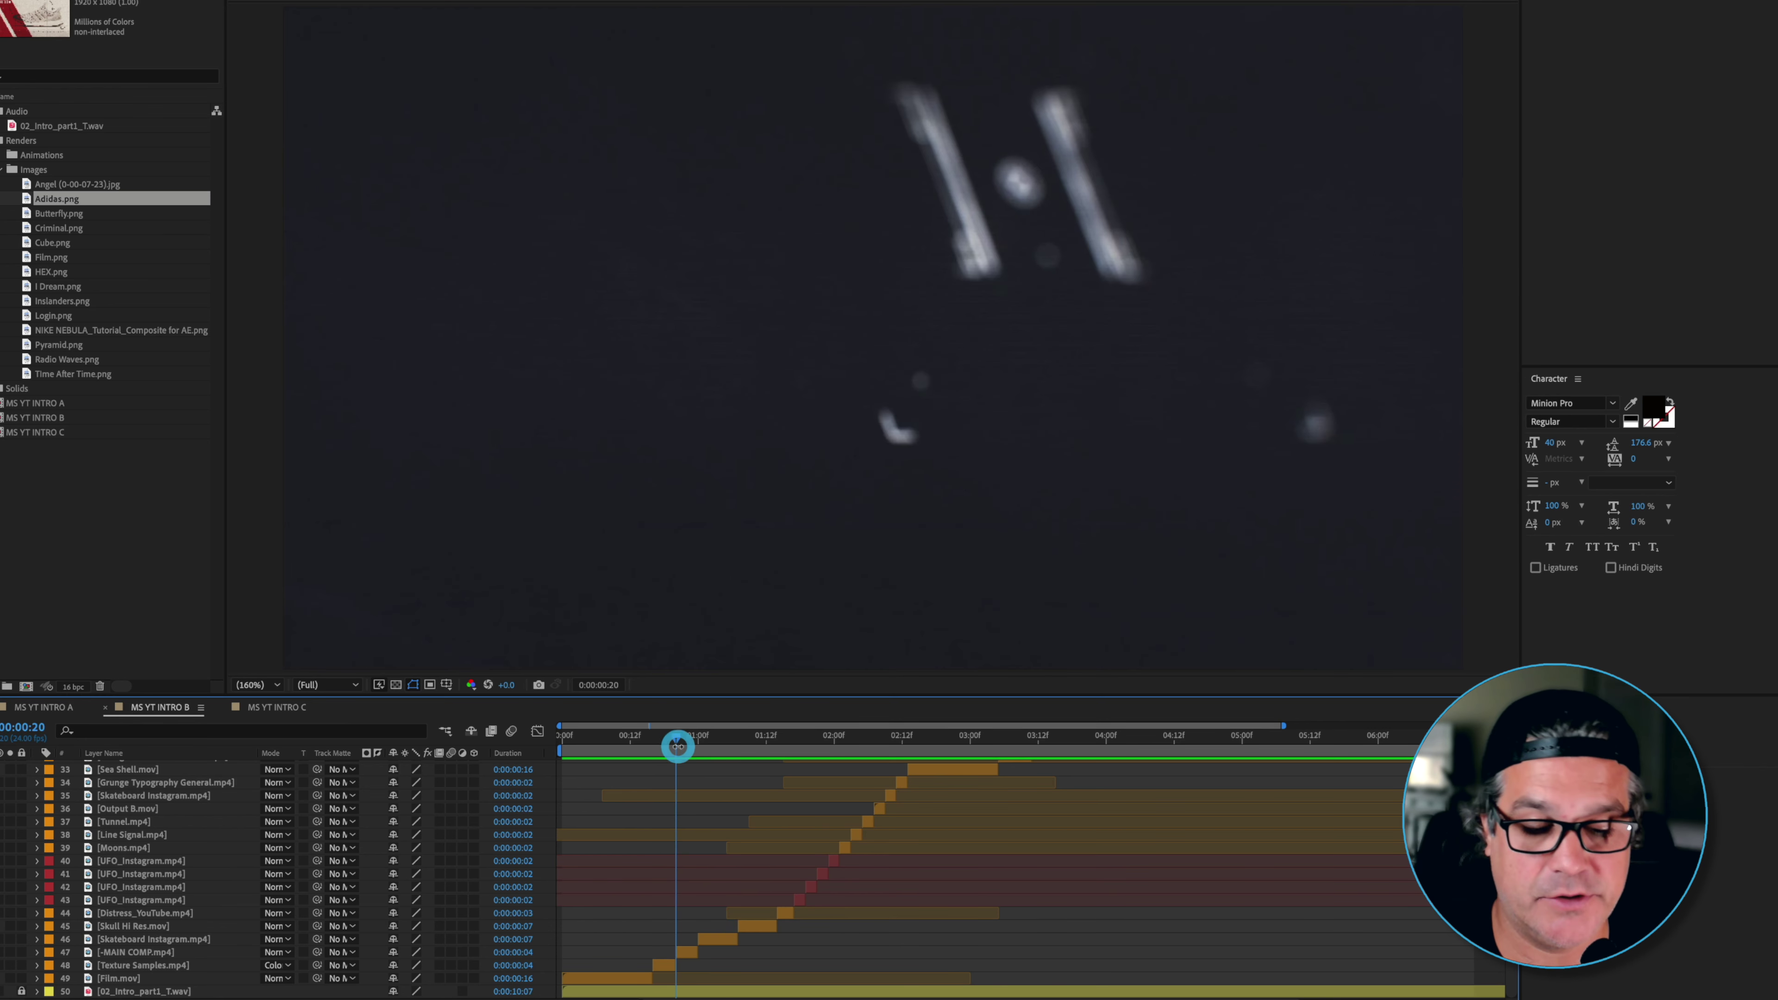
{"action": "key", "text": "Page_Down"}
{"action": "key", "text": "Page_Down"}
{"action": "key", "text": "Page_Down"}
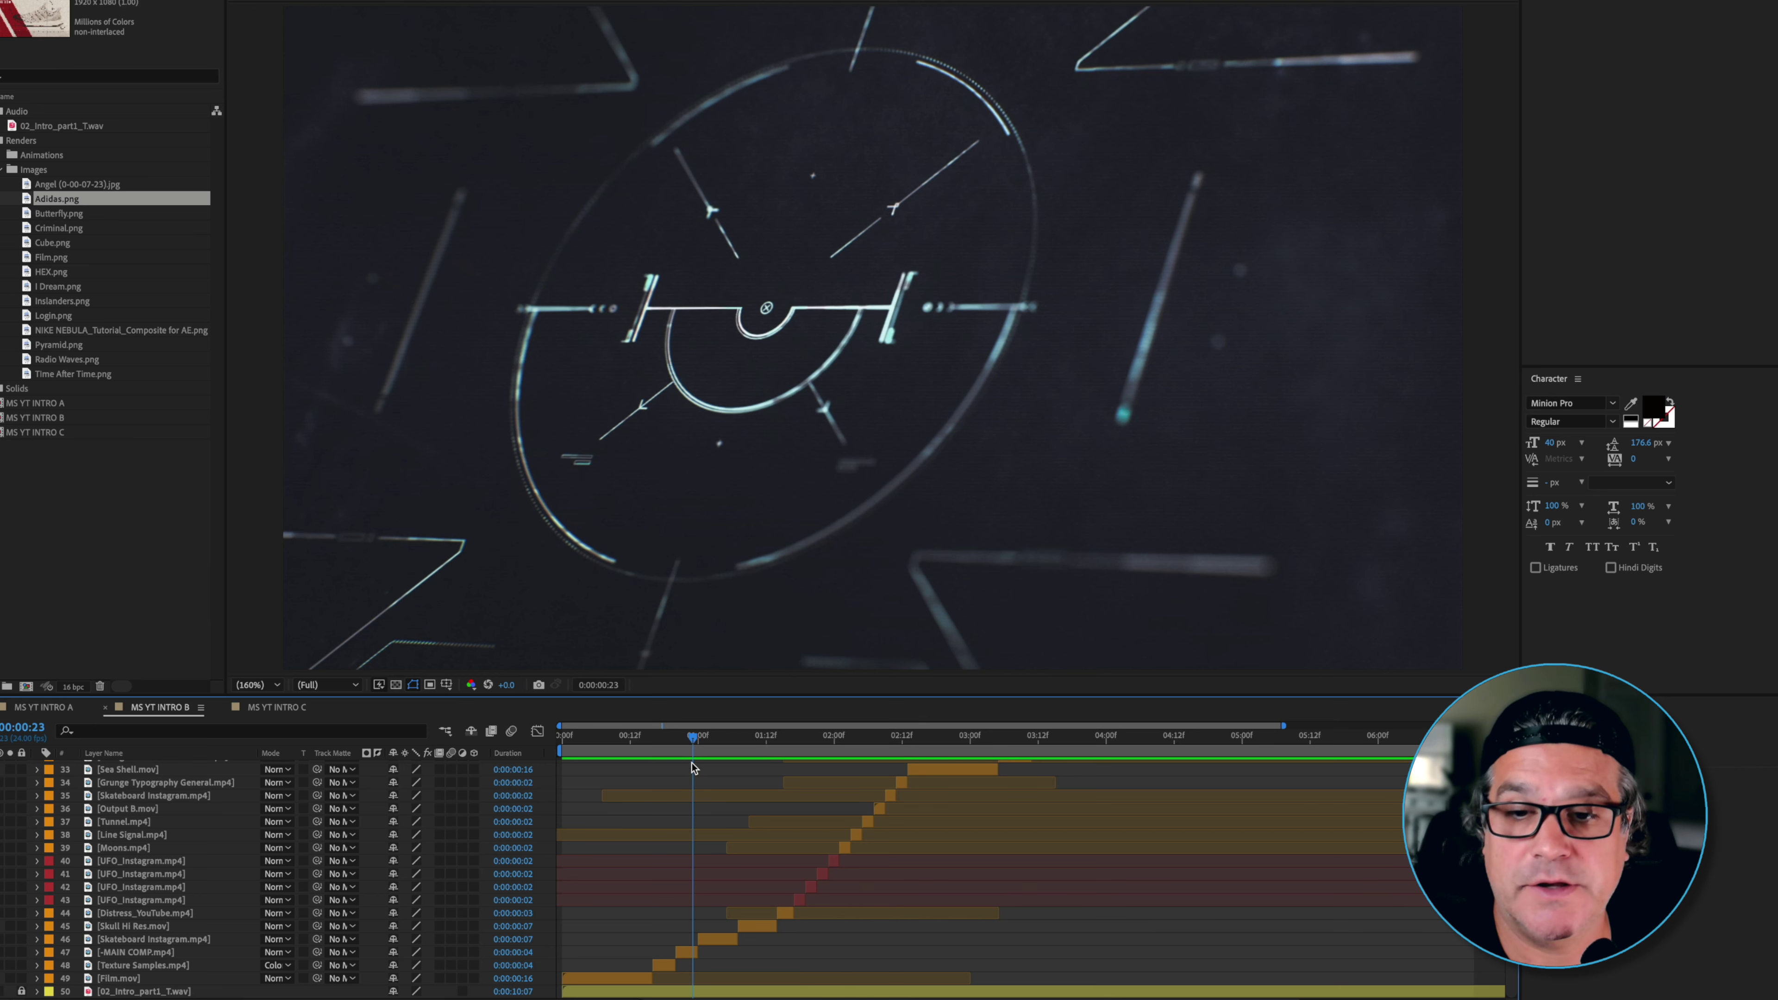
- Slide the Skull Hi Res.mov clip earlier in the timeline
{"action": "left_click_drag", "start_coordinate": [698, 744], "coordinate": [715, 743]}
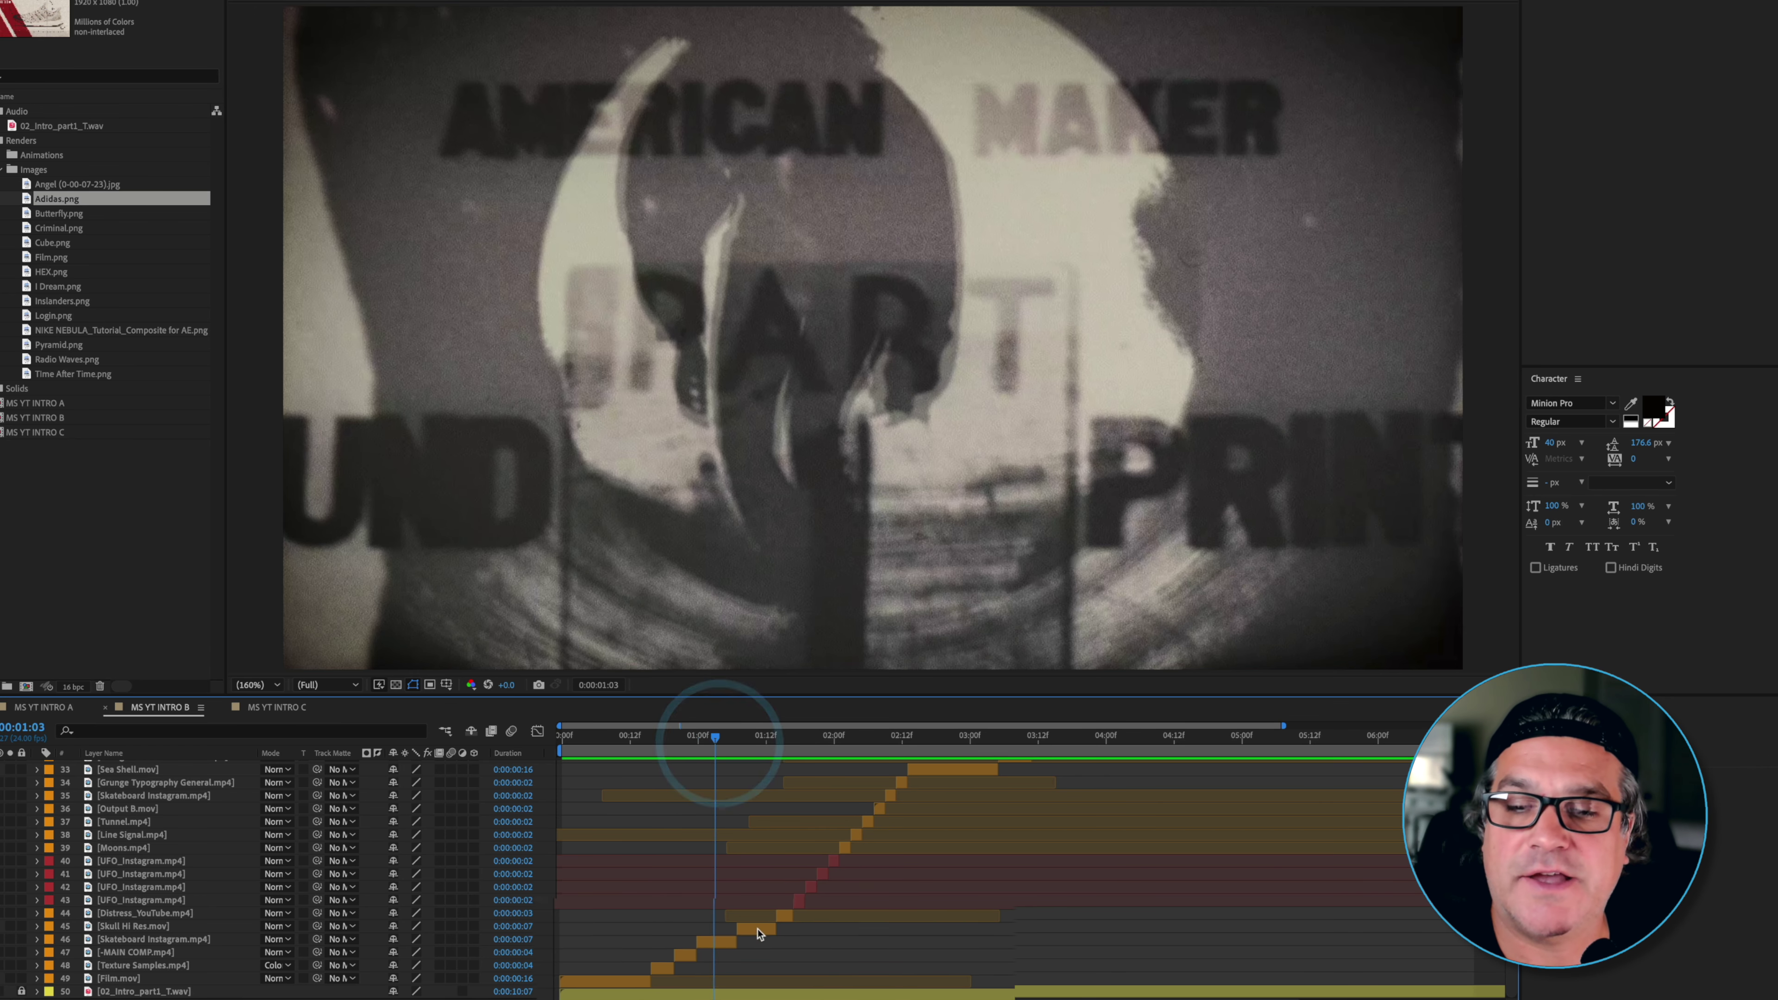
{"action": "left_click", "coordinate": [749, 926]}
{"action": "left_click_drag", "start_coordinate": [732, 884], "coordinate": [772, 956]}
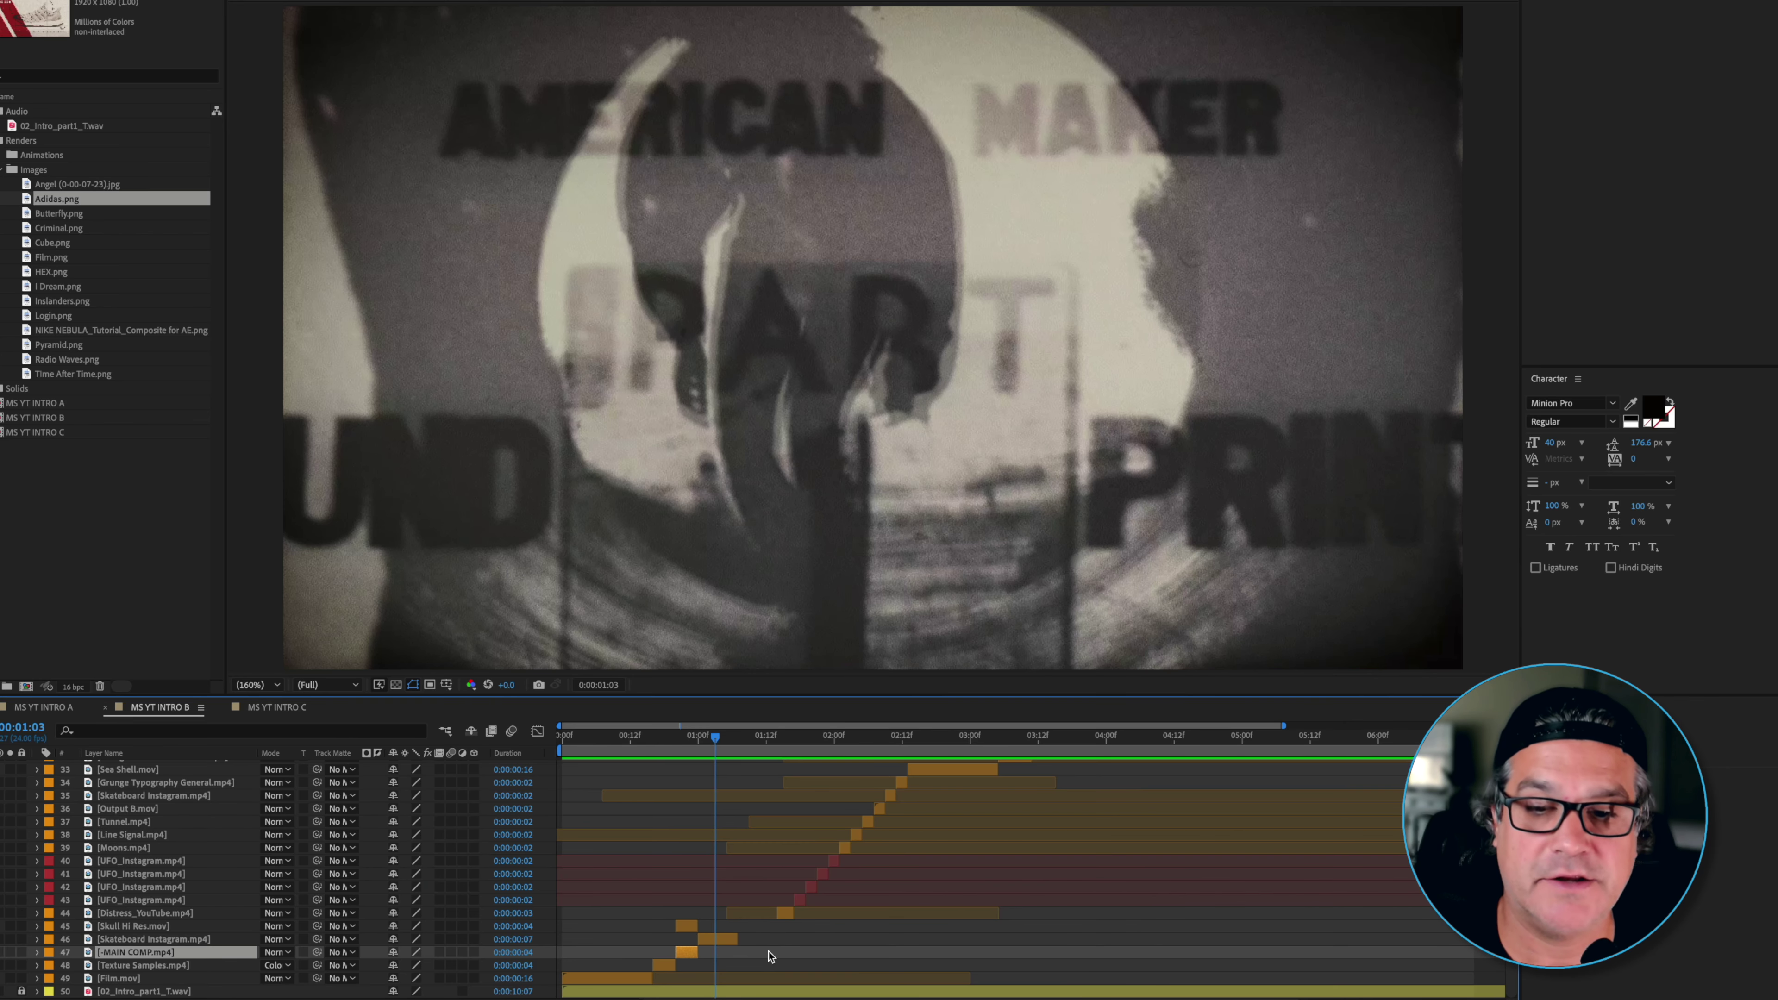
- End the work area at 0:00:01:16 and play back the opening clips
{"action": "left_click", "coordinate": [642, 736]}
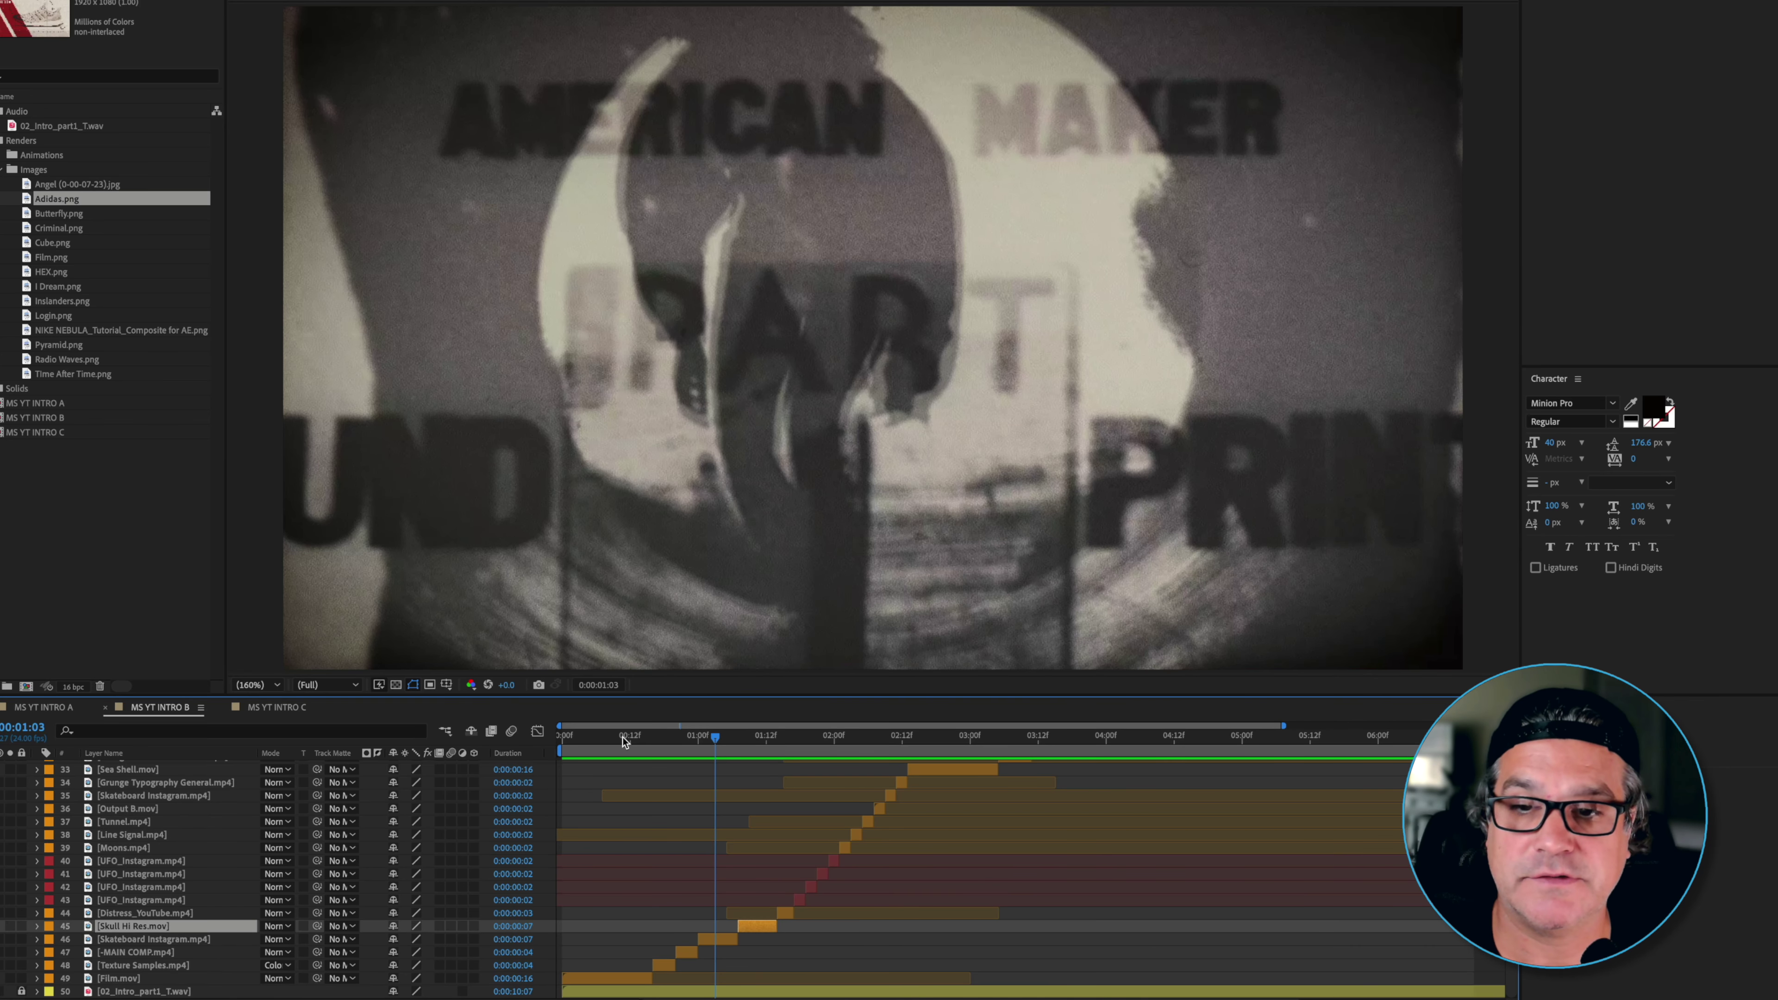
{"action": "left_click_drag", "start_coordinate": [715, 748], "coordinate": [789, 751]}
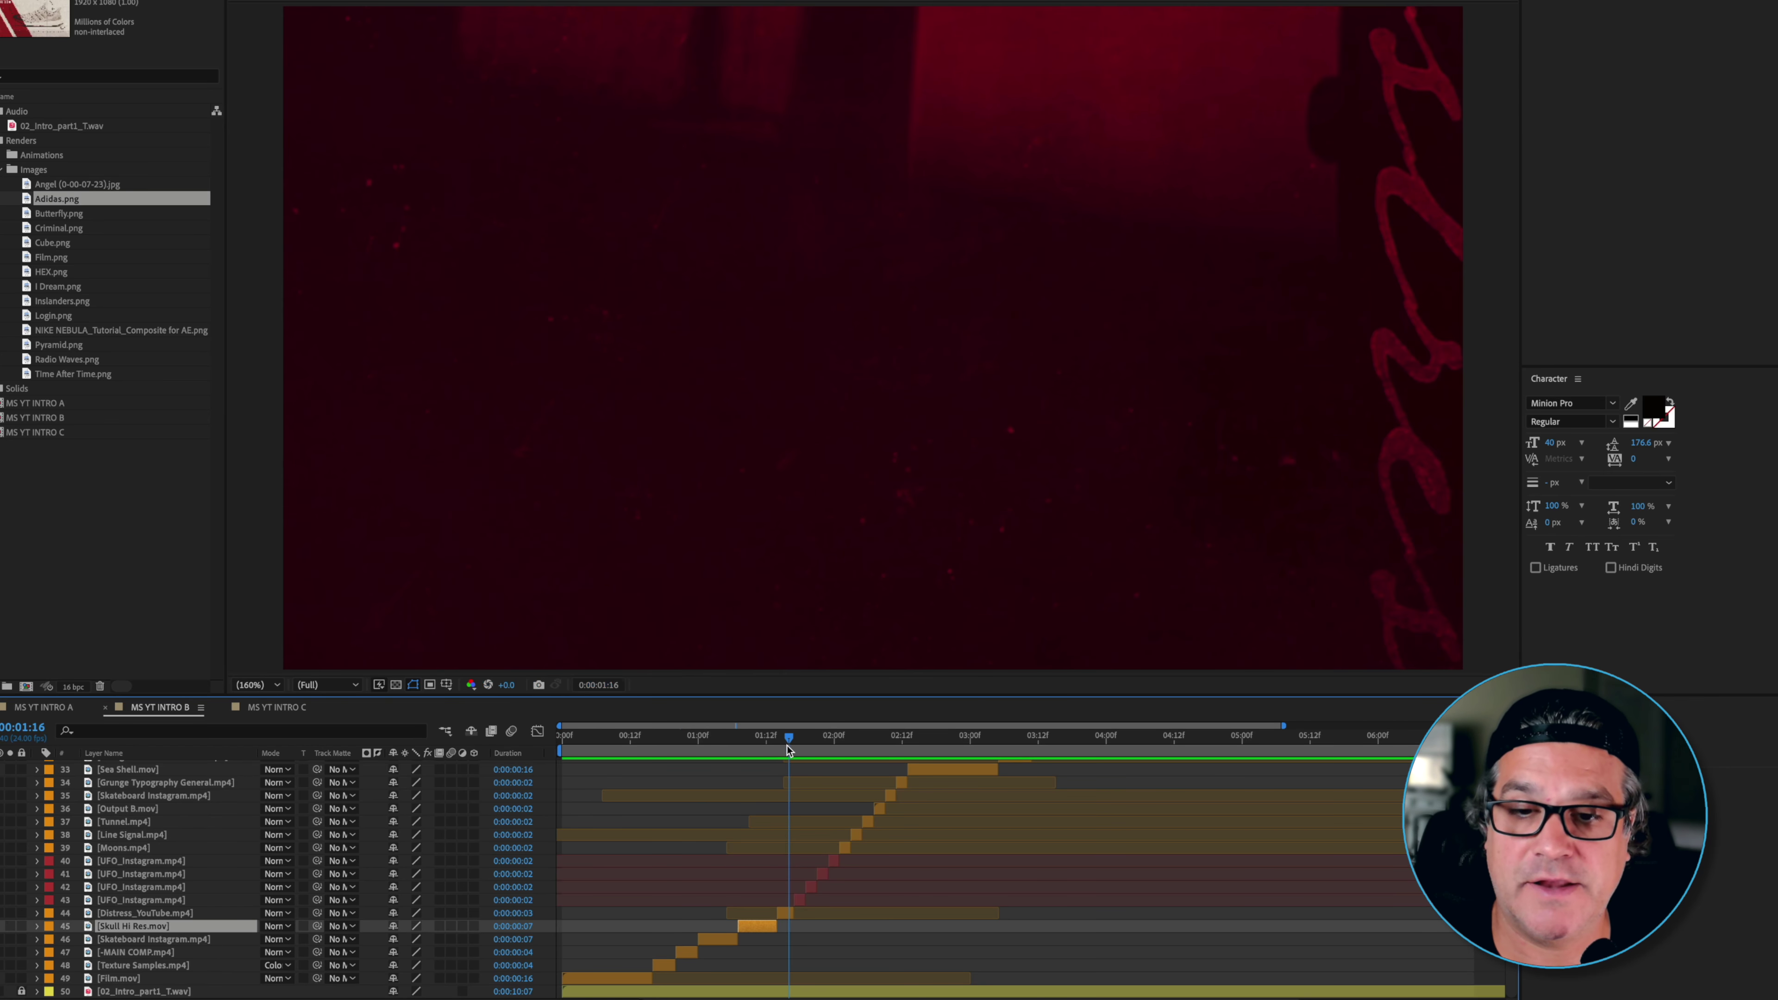
{"action": "key", "text": "n"}
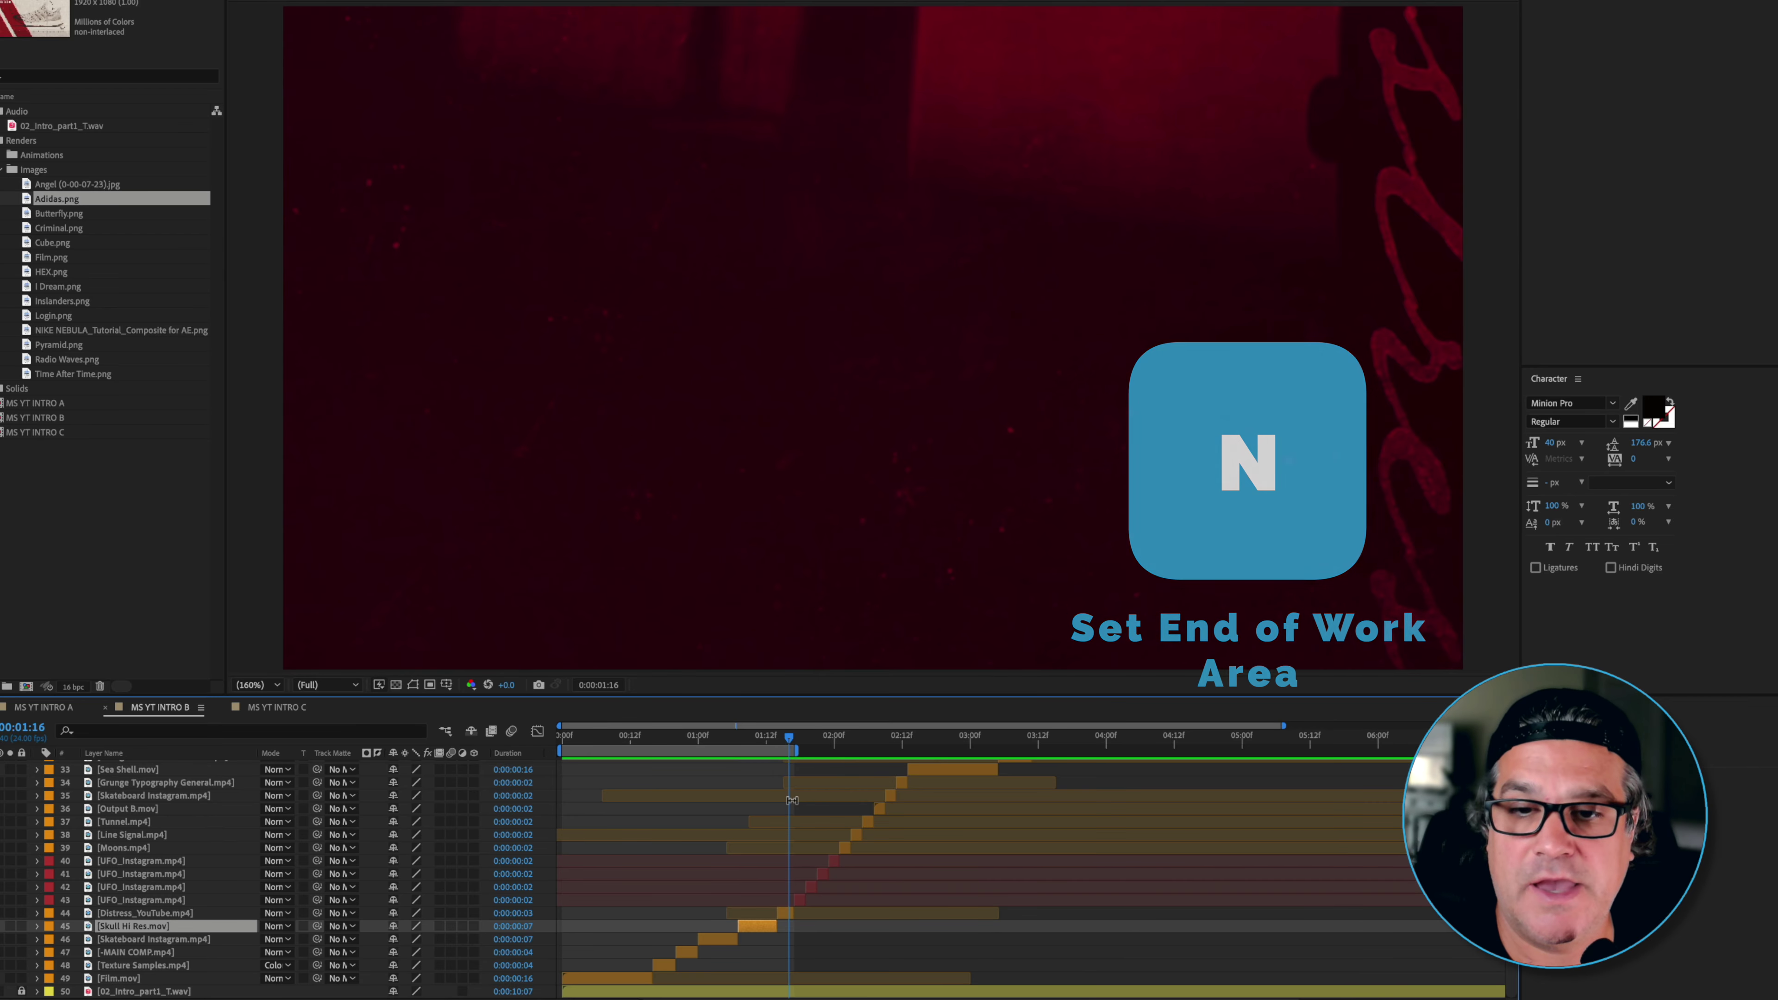
{"action": "key", "text": "space"}
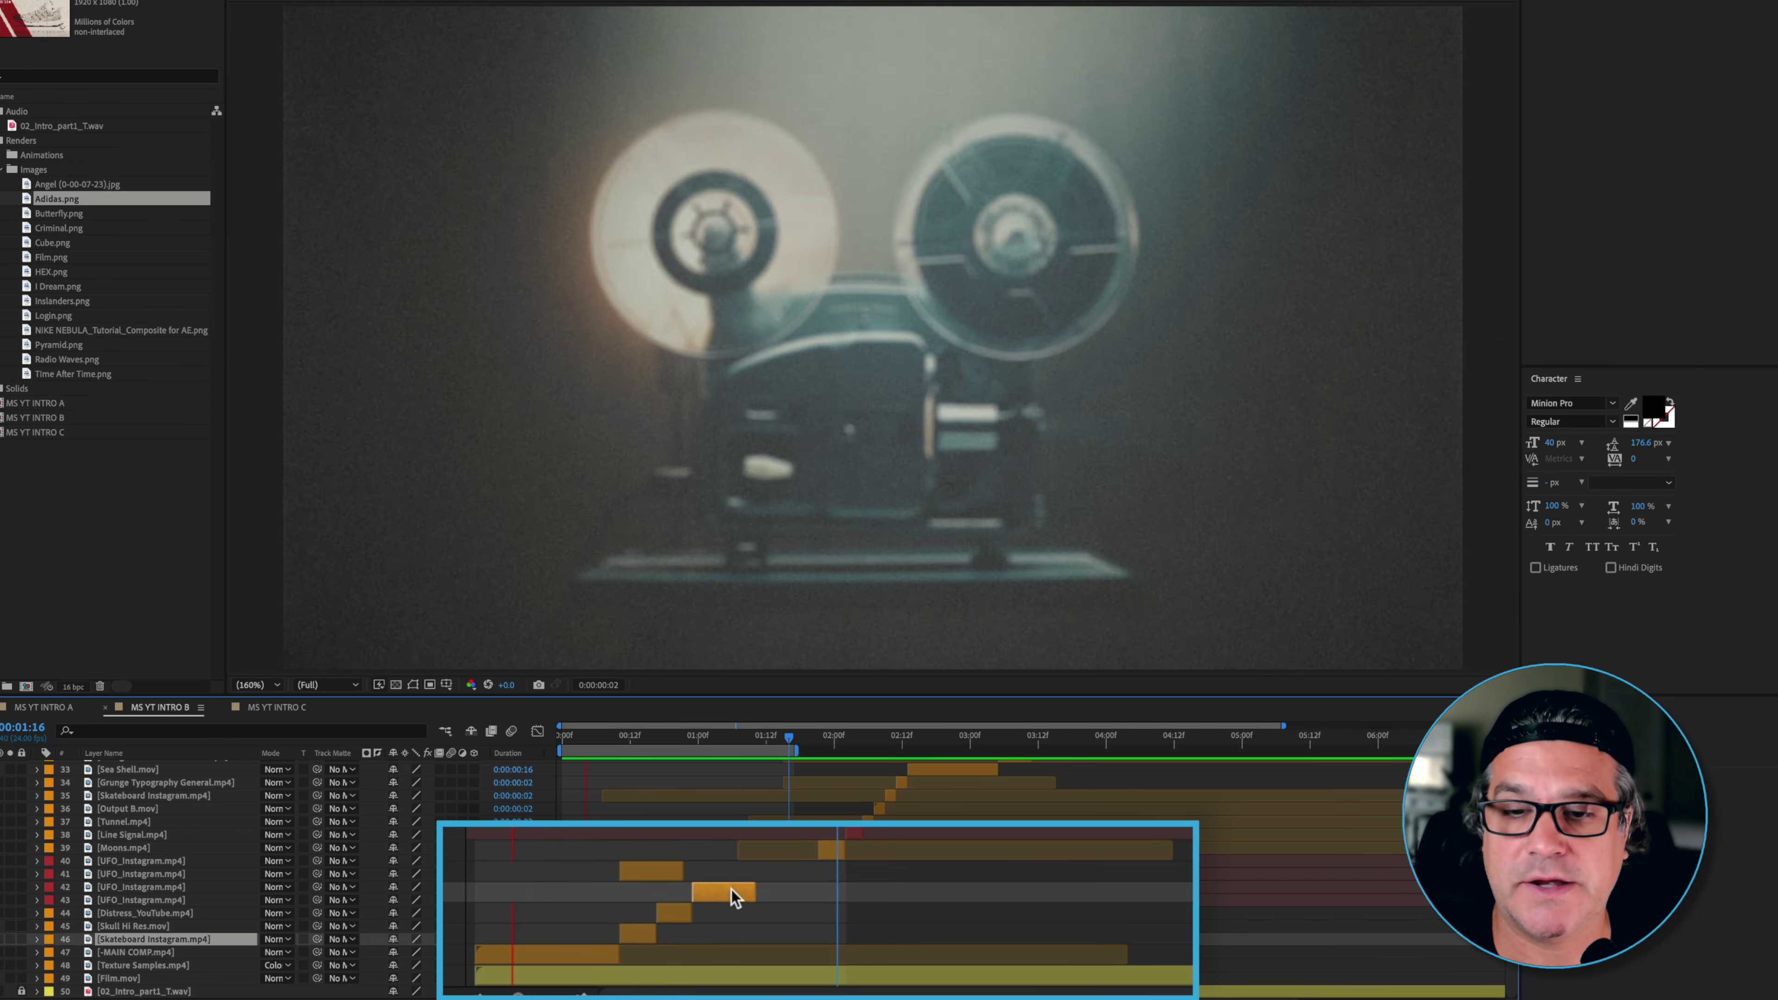
- Shift the Skateboard Instagram.mp4 and Distress_YouTube.mp4 clips later and line the clips up sequentially
{"action": "left_click_drag", "start_coordinate": [733, 899], "coordinate": [797, 898]}
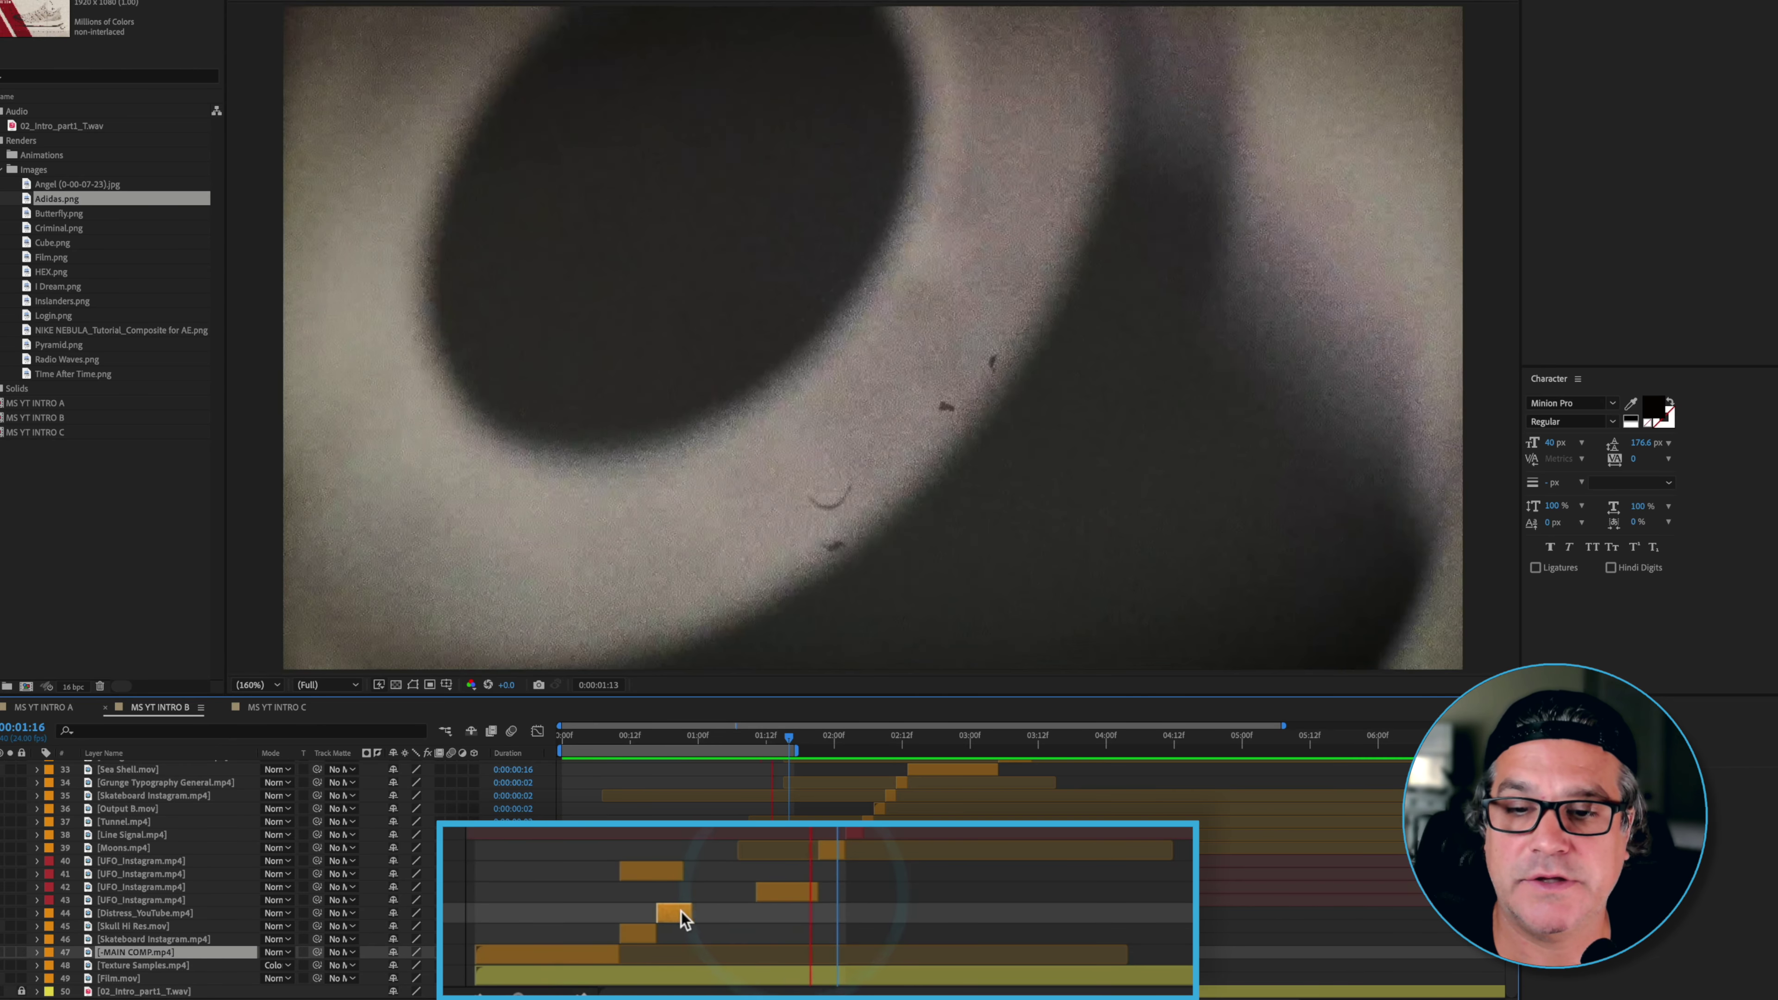
{"action": "mouse_move", "coordinate": [680, 912]}
{"action": "left_mouse_down"}
{"action": "mouse_move", "coordinate": [741, 913]}
{"action": "mouse_move", "coordinate": [676, 934]}
{"action": "mouse_move", "coordinate": [704, 933]}
{"action": "left_mouse_up"}
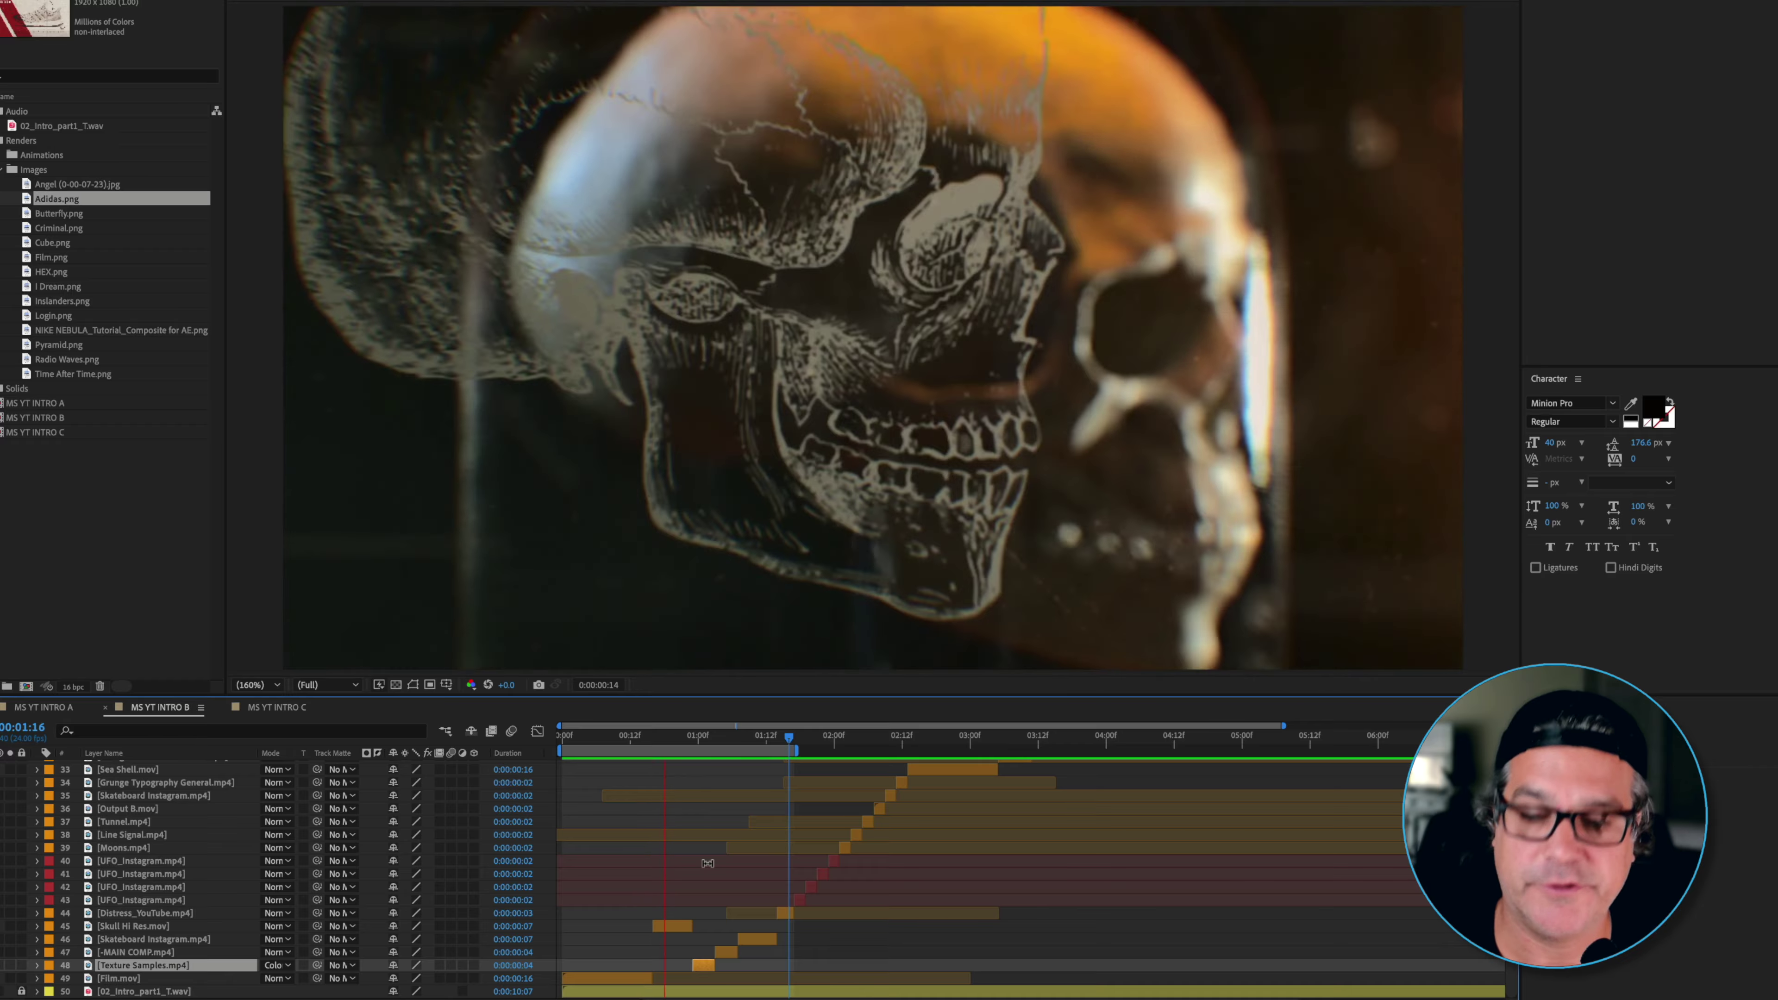
{"action": "key", "text": "ctrl+z"}
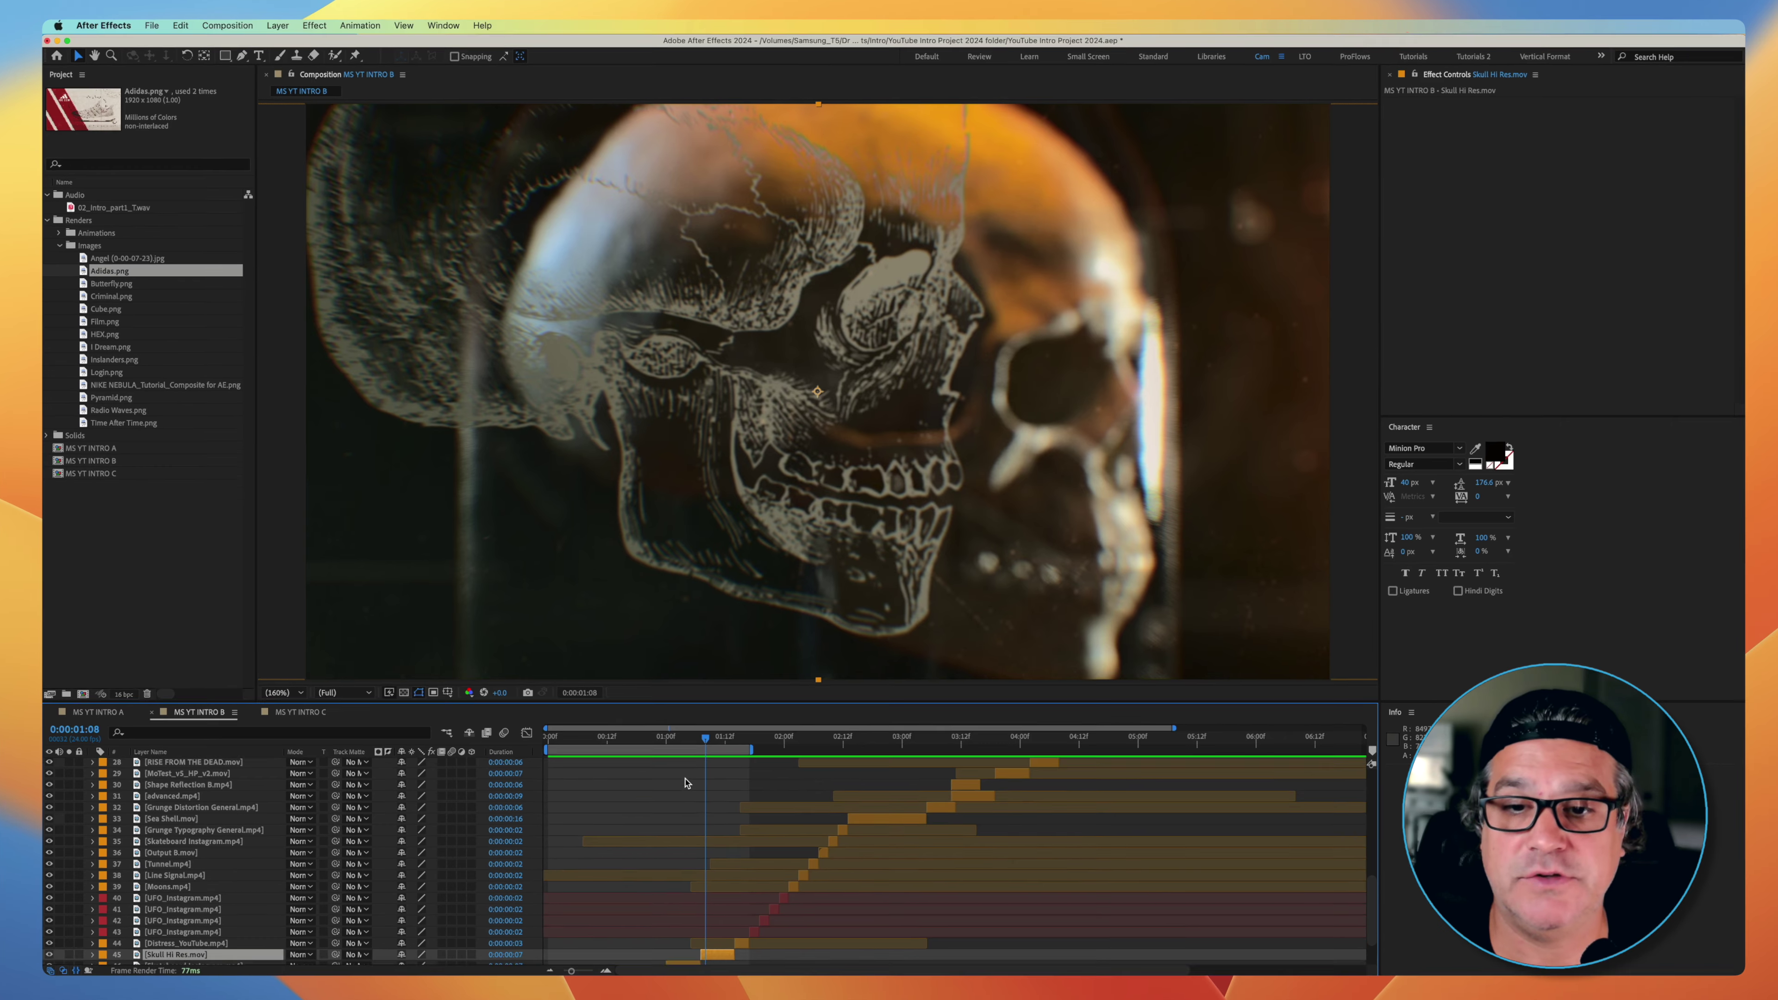
- Preview up to the red clip at 0:00:01:16, then return to the skull clip at 0:00:01:07
{"action": "left_click", "coordinate": [728, 737]}
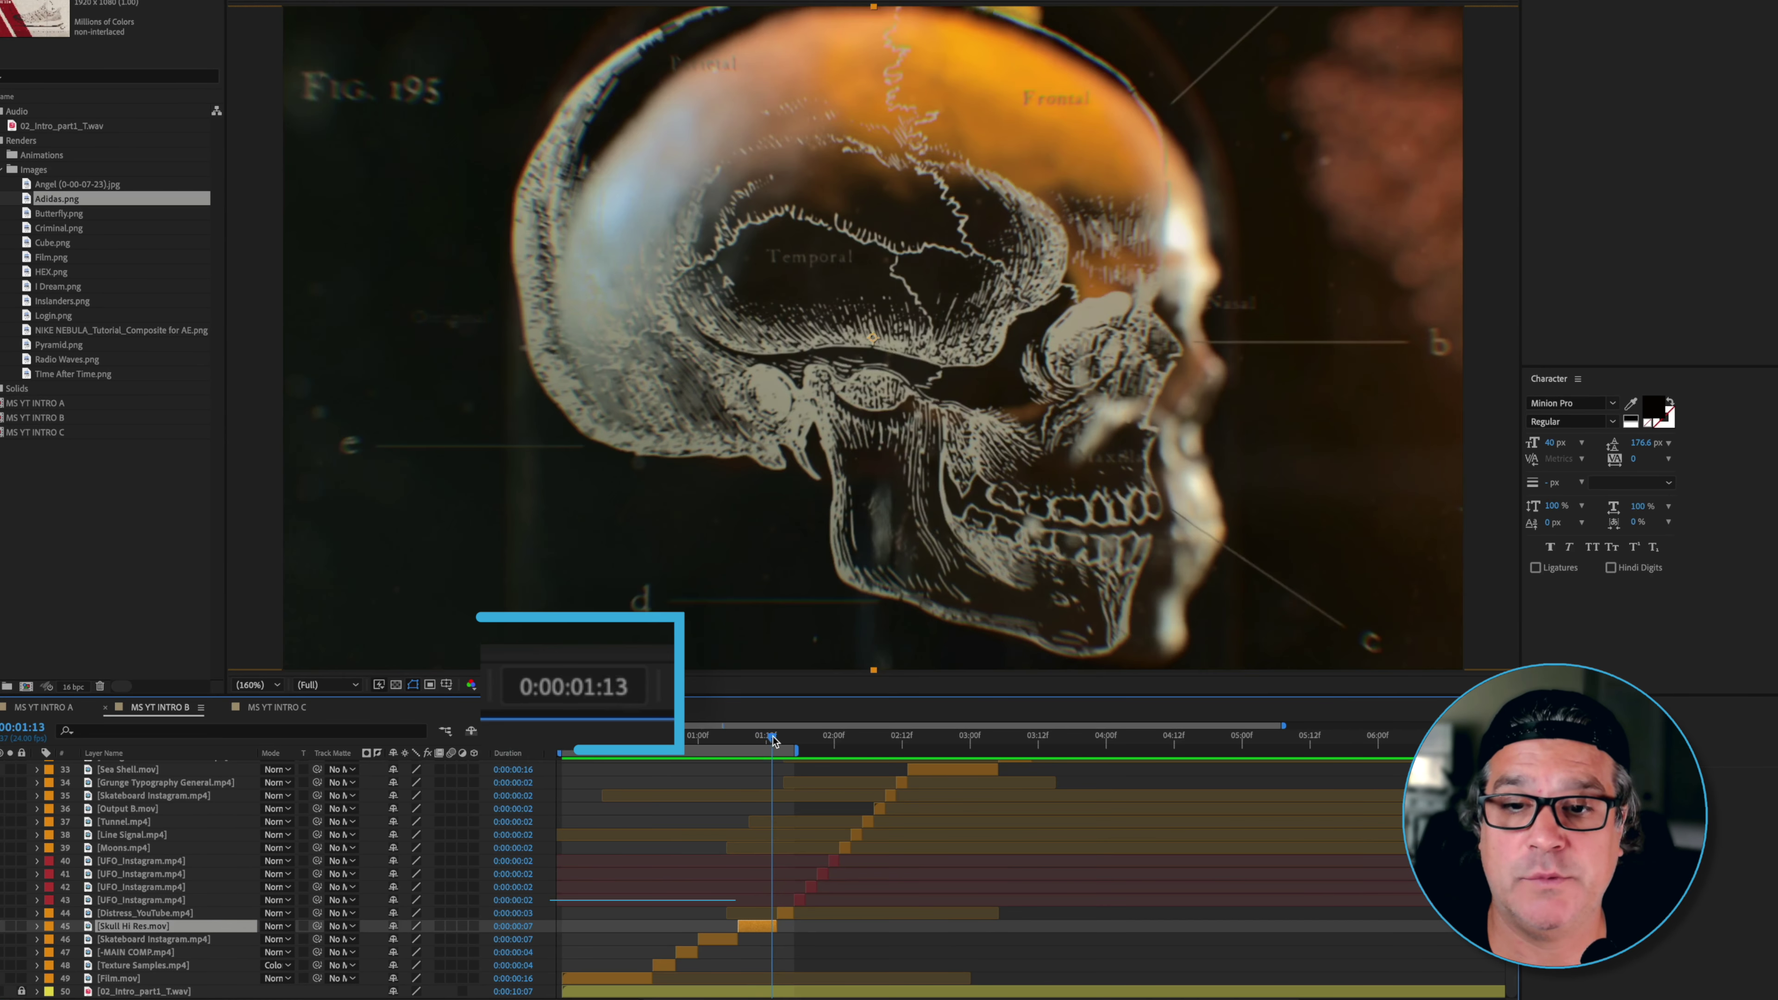
{"action": "left_click_drag", "start_coordinate": [773, 741], "coordinate": [789, 741]}
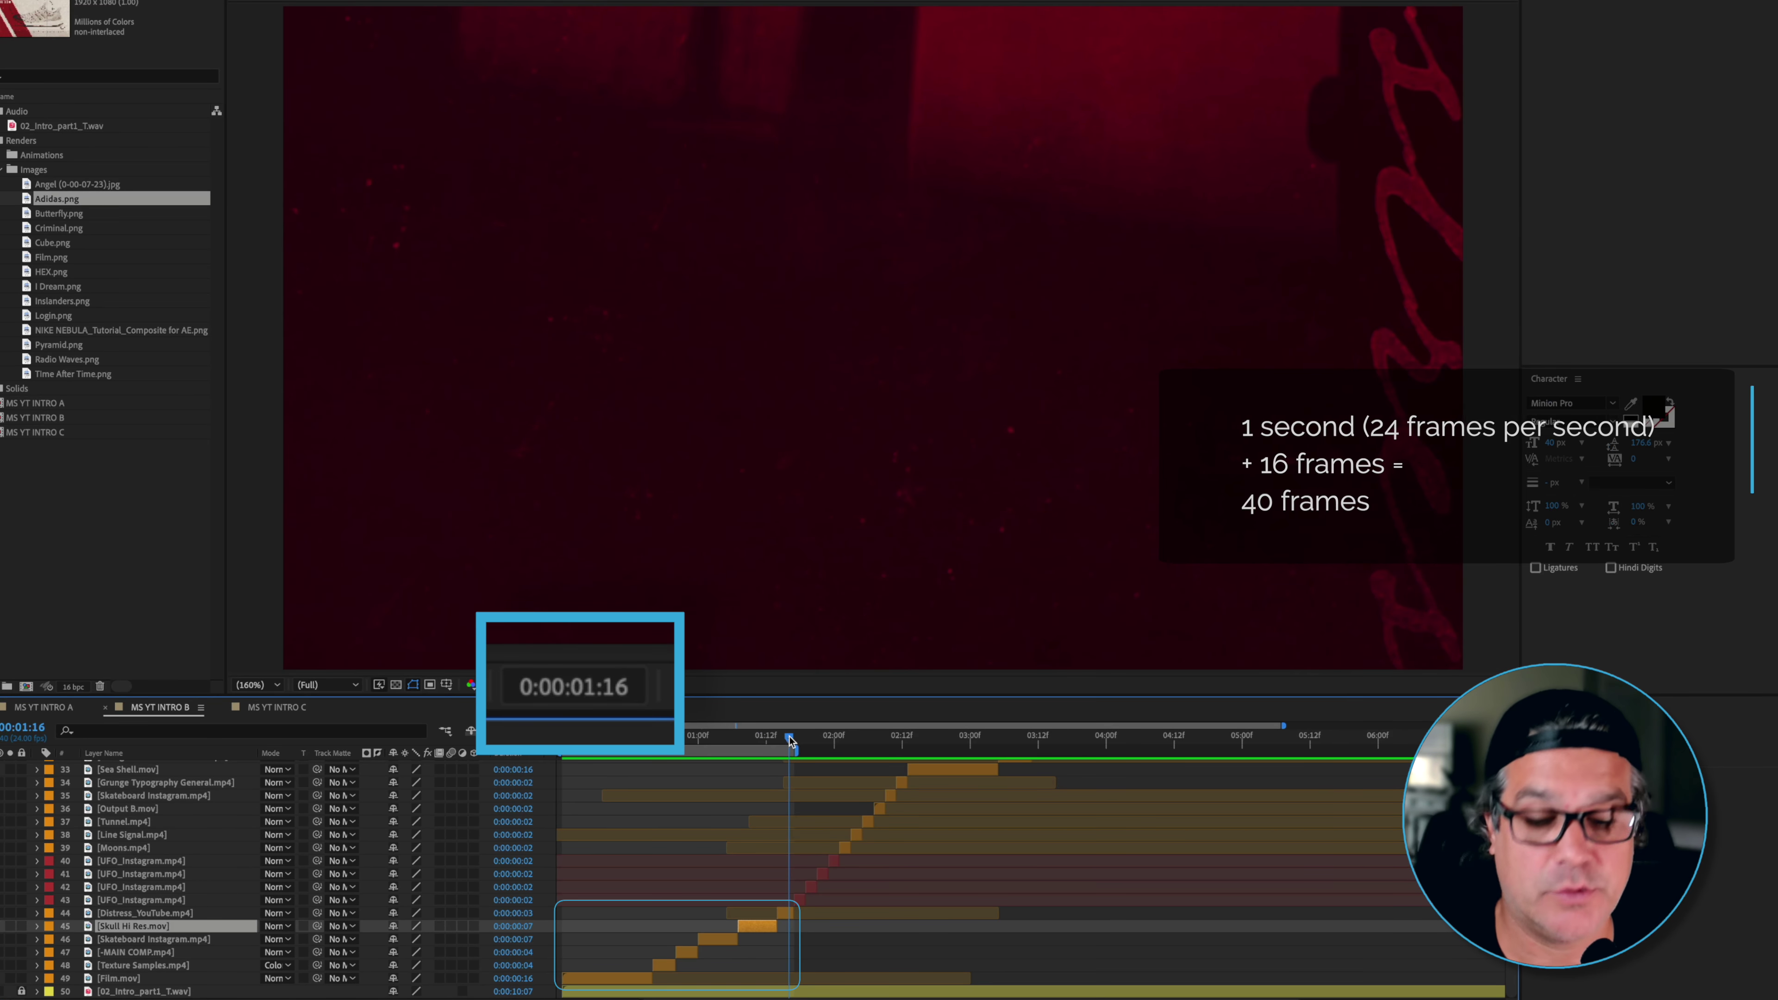
{"action": "key", "text": "space"}
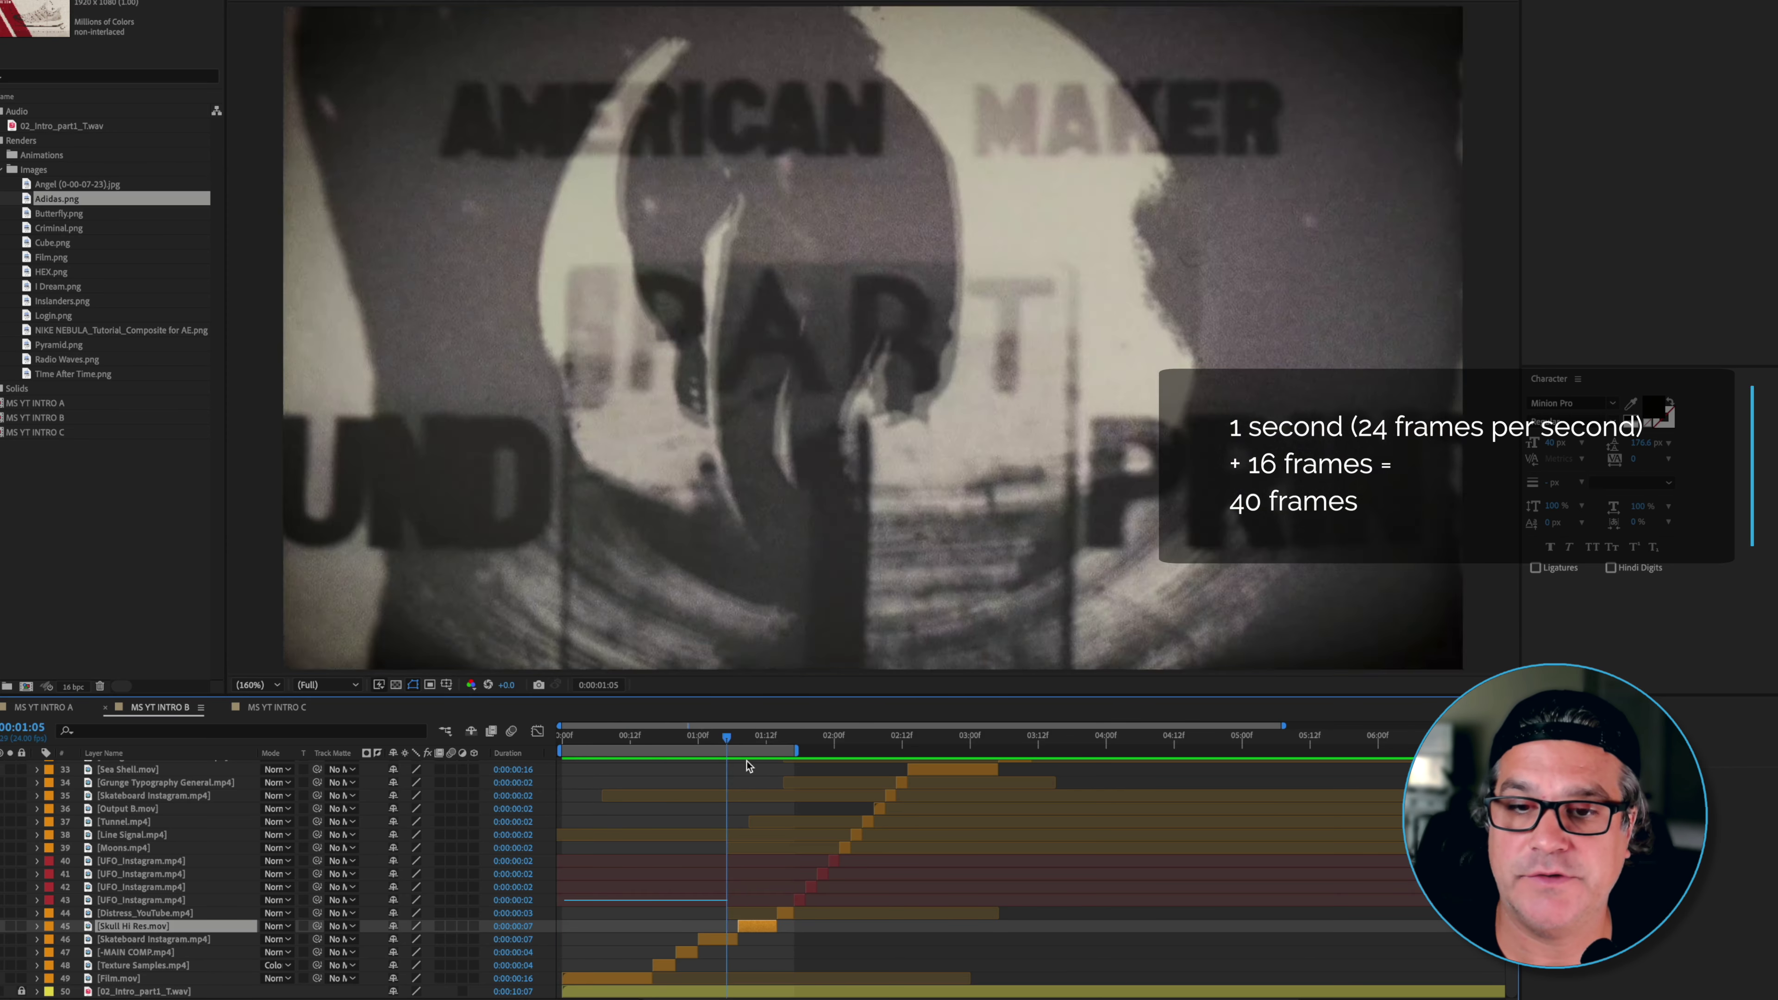
{"action": "key", "text": "space"}
{"action": "mouse_move", "coordinate": [791, 749]}
{"action": "left_mouse_down"}
{"action": "mouse_move", "coordinate": [739, 777]}
{"action": "mouse_move", "coordinate": [793, 740]}
{"action": "left_mouse_up"}
- Slide the work area later in the comp and narrow it to a short span
{"action": "left_click", "coordinate": [697, 678]}
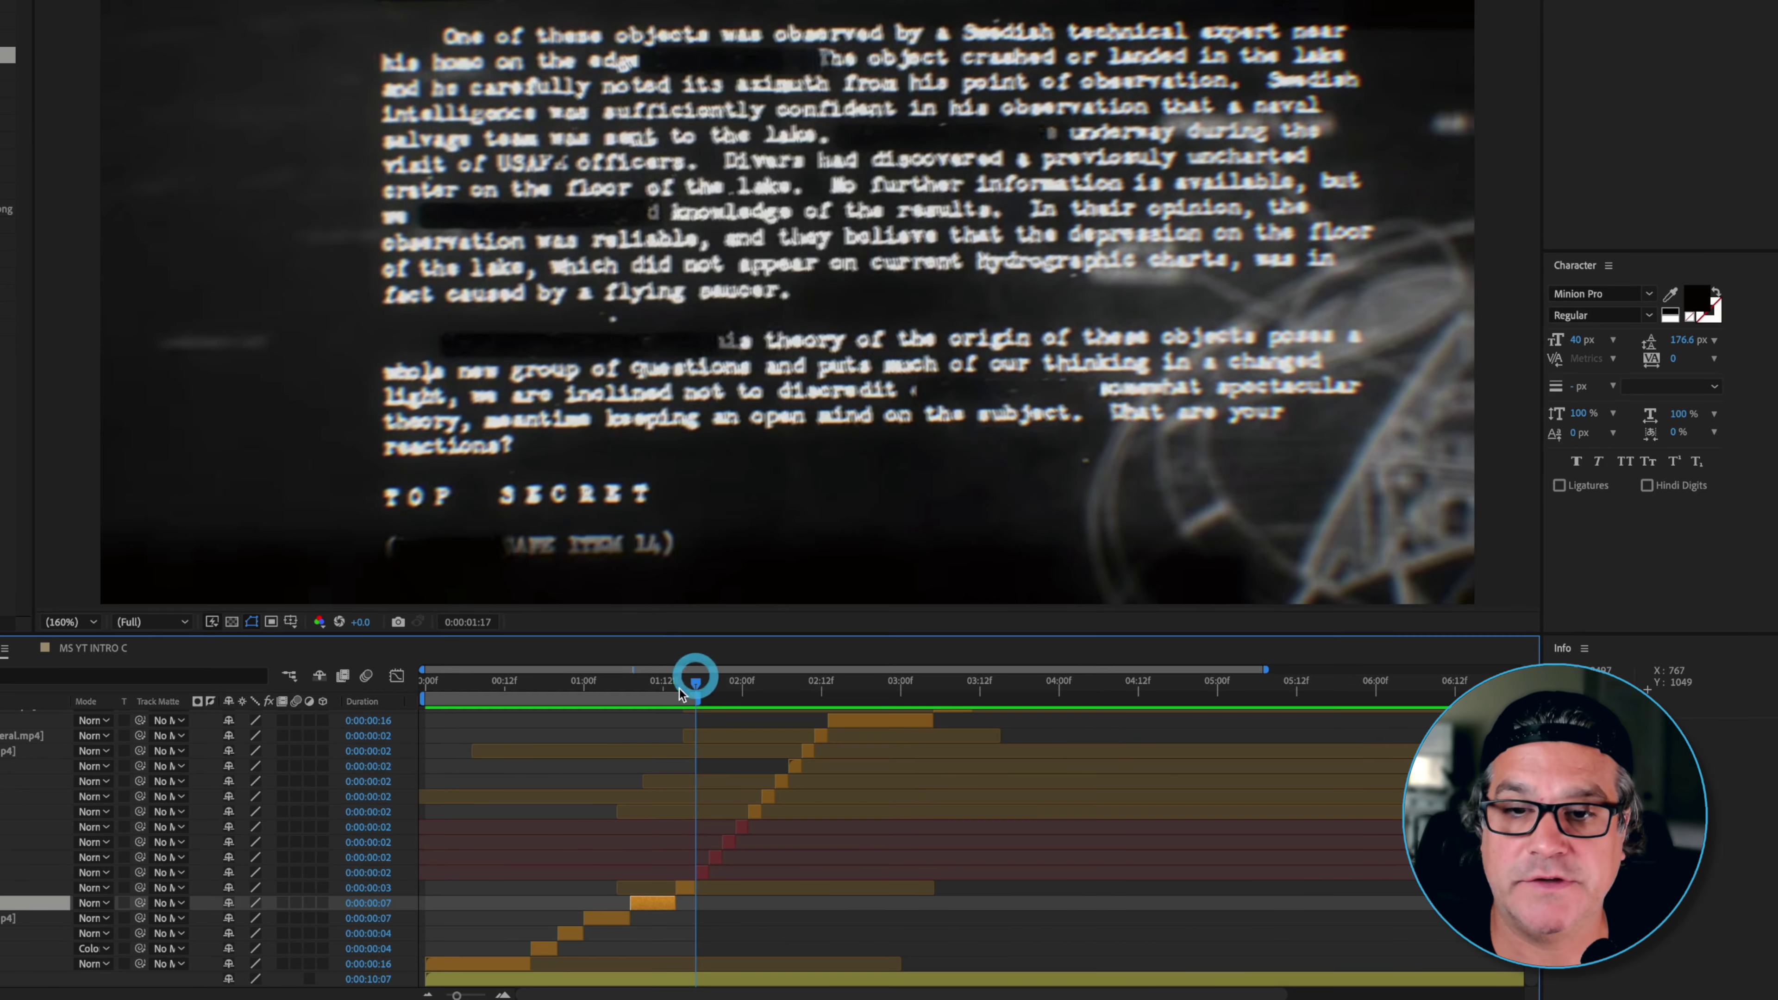
{"action": "mouse_move", "coordinate": [662, 698]}
{"action": "left_mouse_down"}
{"action": "mouse_move", "coordinate": [918, 698]}
{"action": "mouse_move", "coordinate": [751, 698]}
{"action": "left_mouse_up"}
{"action": "left_click", "coordinate": [703, 873]}
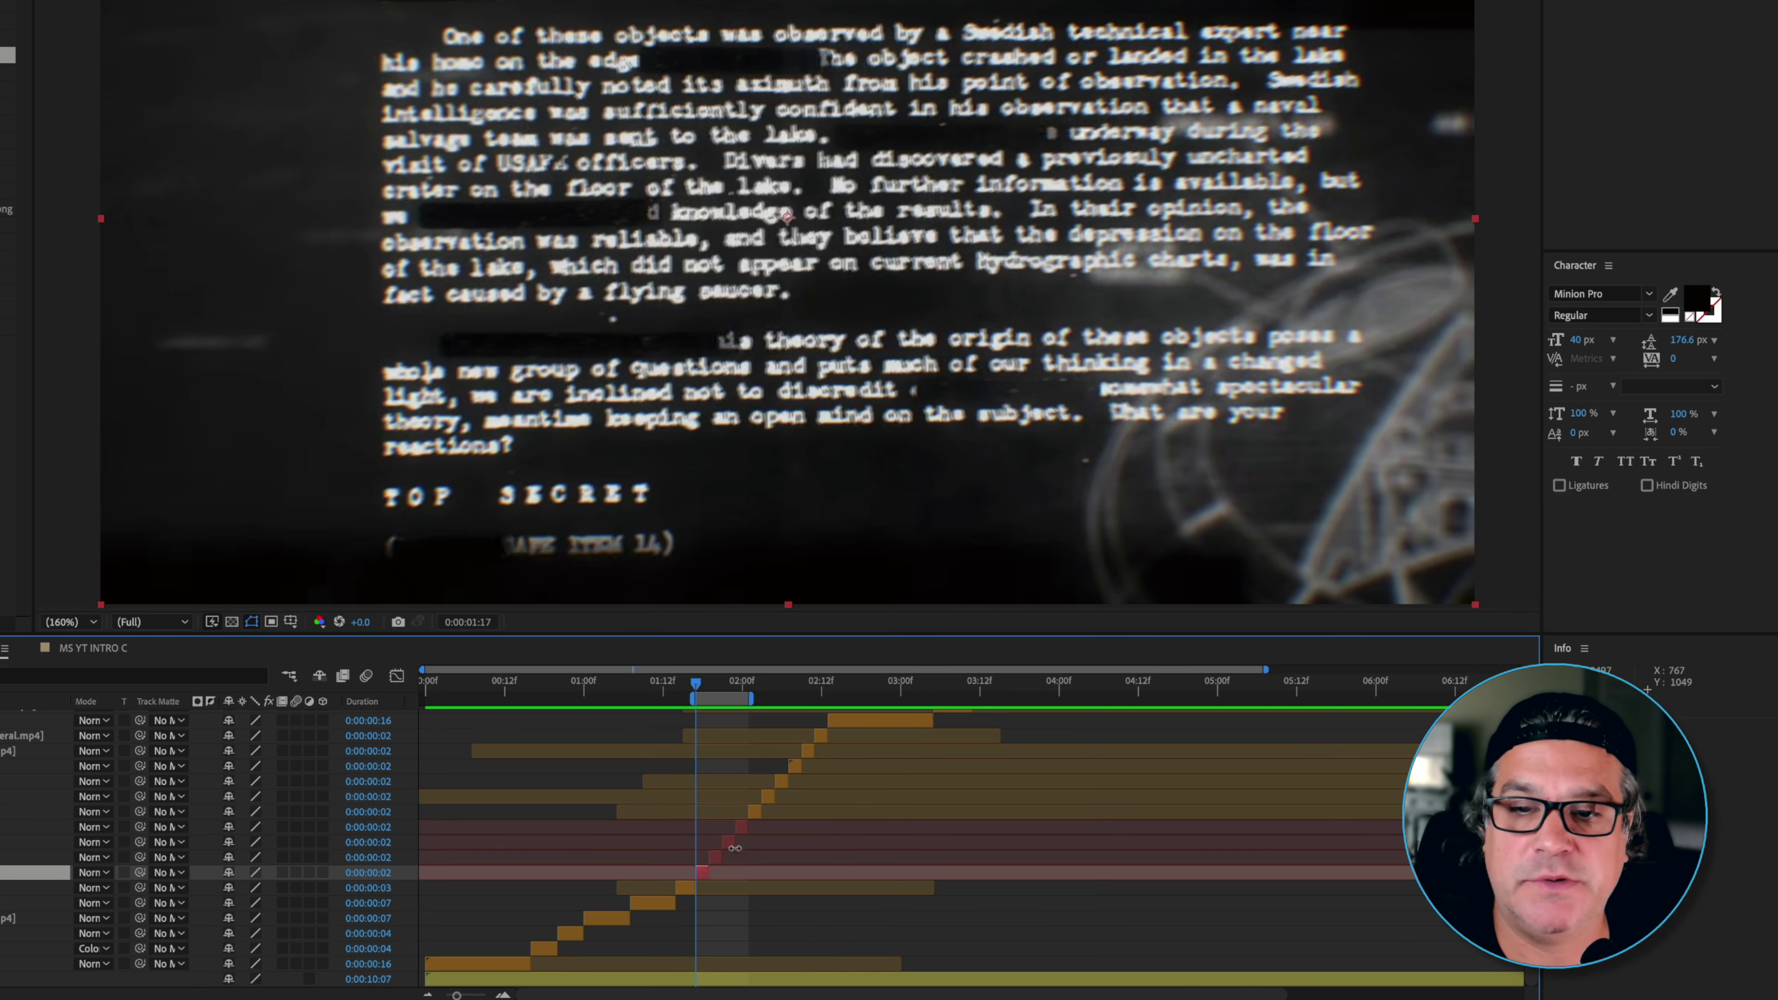
- Preview the montage and scrub back and forth through the rapid UFO document cuts
{"action": "key", "text": "space"}
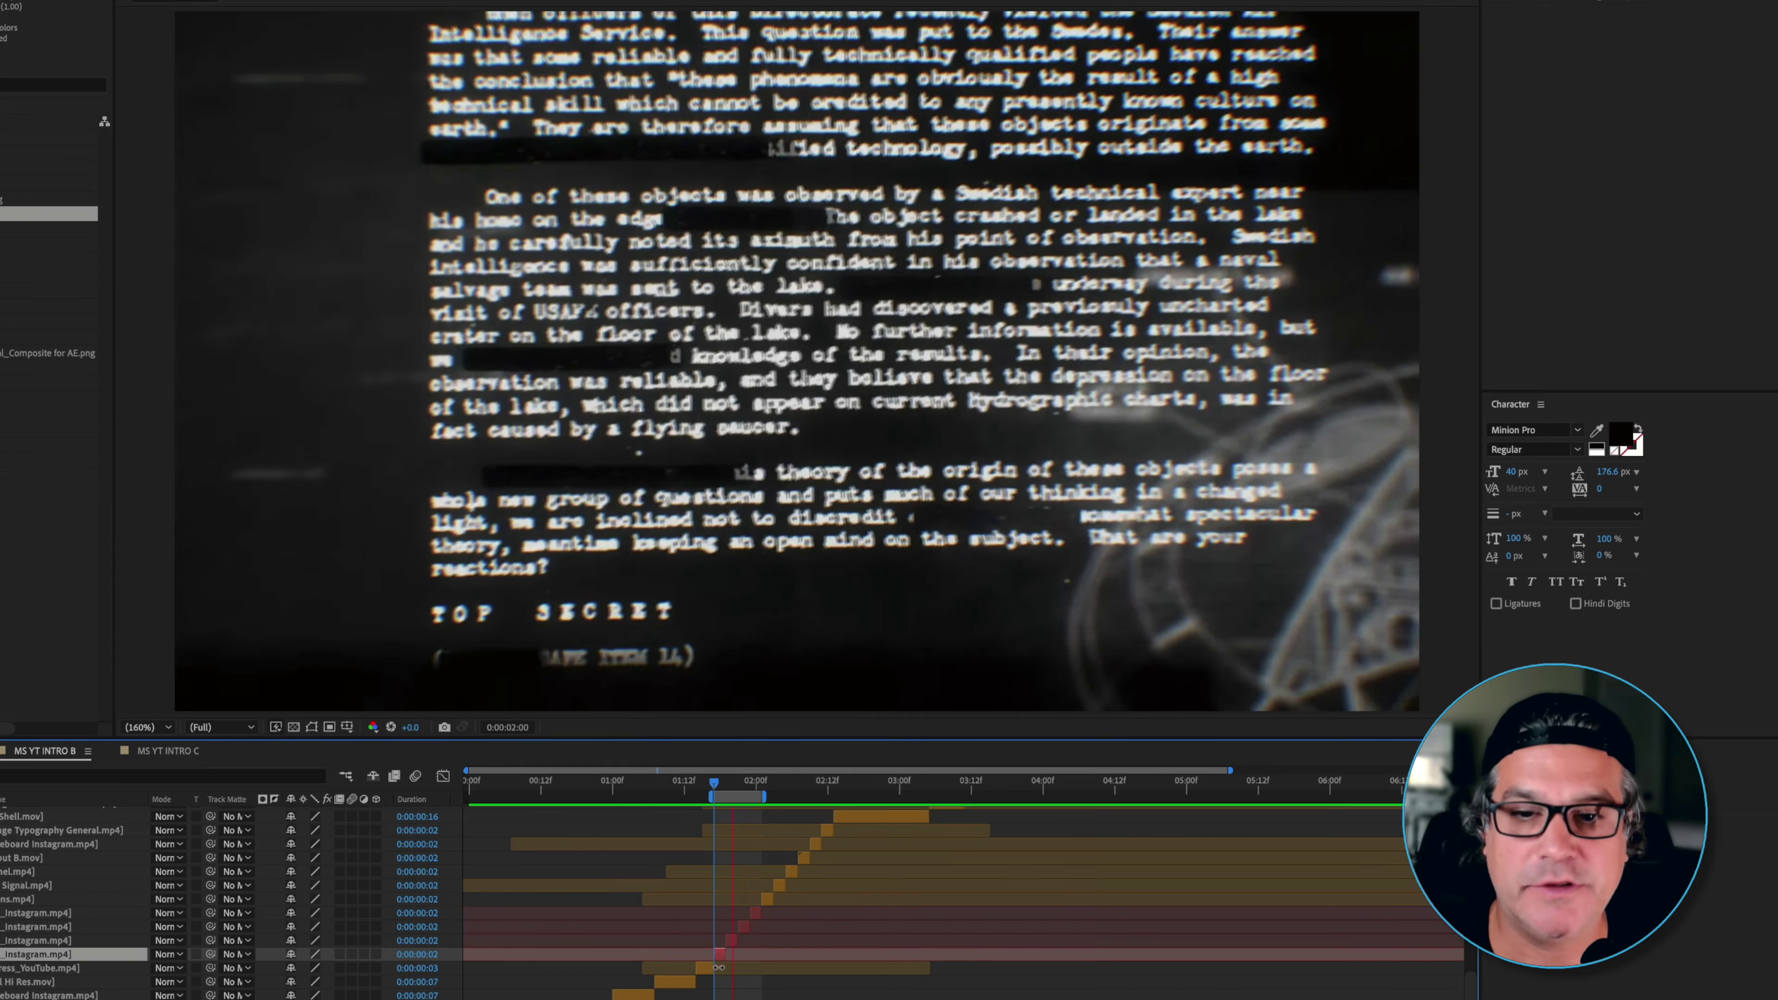
{"action": "left_click_drag", "start_coordinate": [734, 940], "coordinate": [770, 911]}
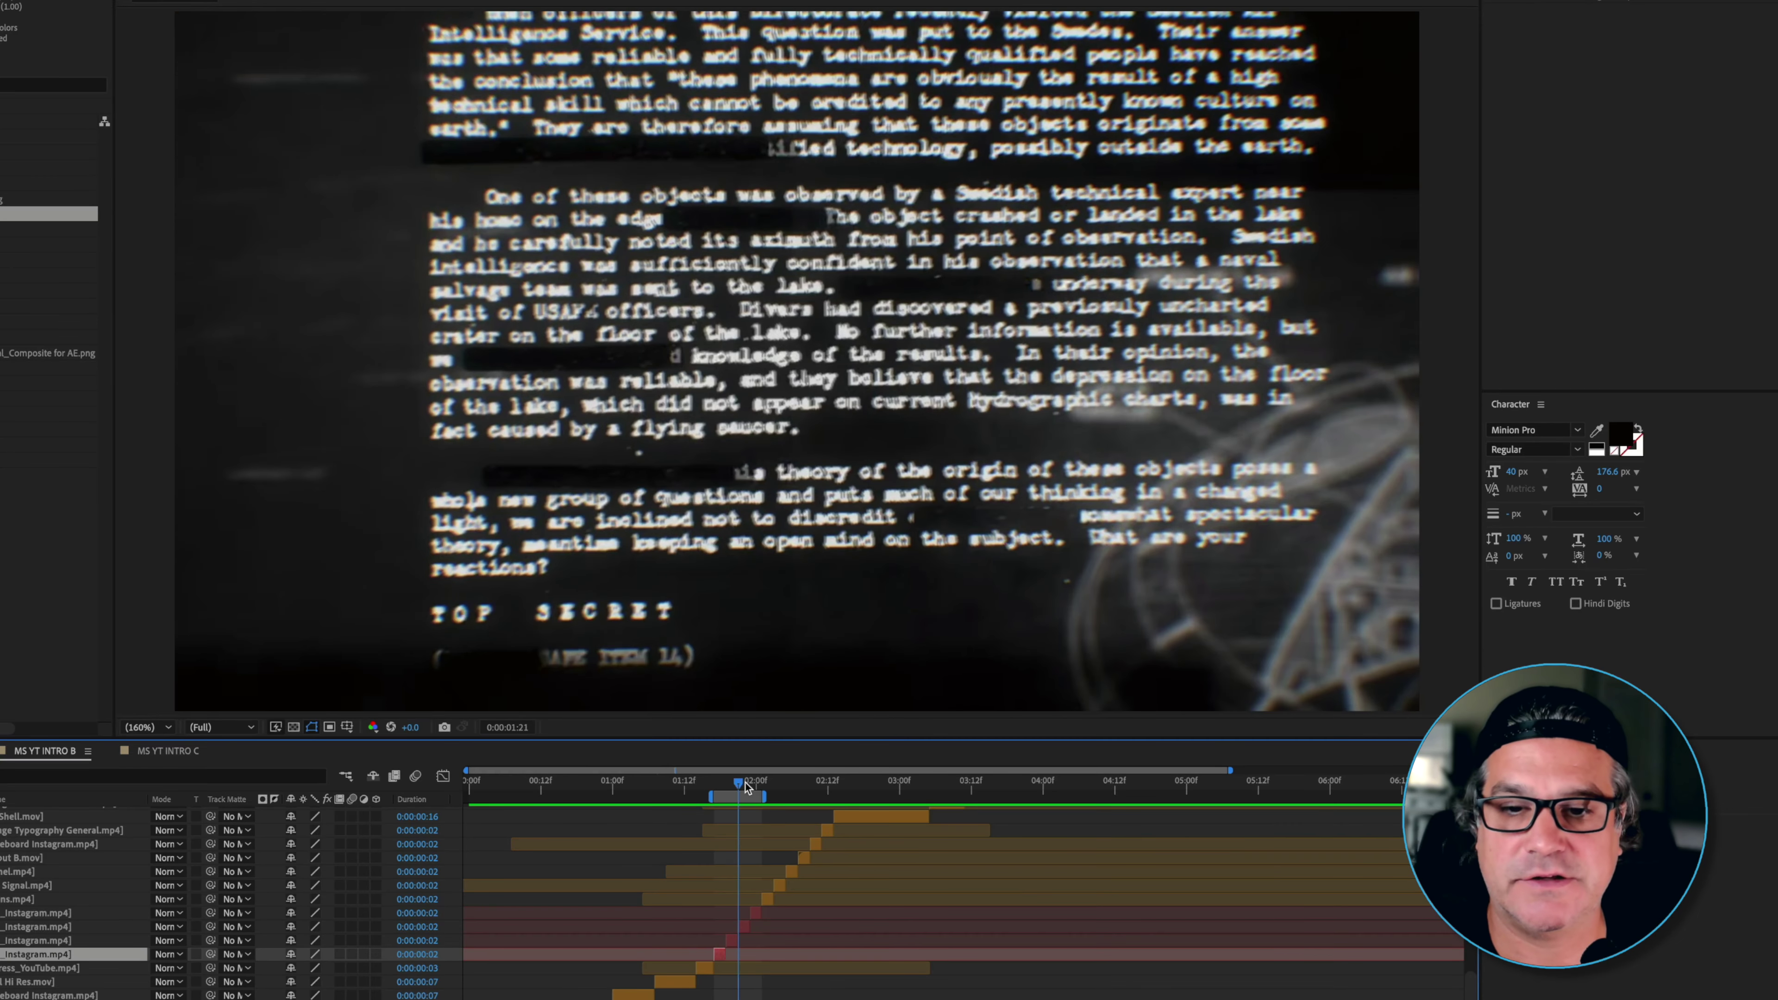
{"action": "left_click_drag", "start_coordinate": [746, 789], "coordinate": [837, 849]}
{"action": "scroll", "coordinate": [885, 885], "scroll_direction": "up", "scroll_amount": 4}
- Preview the nearby cuts, then extend the work area to the comp start and preview again
{"action": "left_click", "coordinate": [910, 793]}
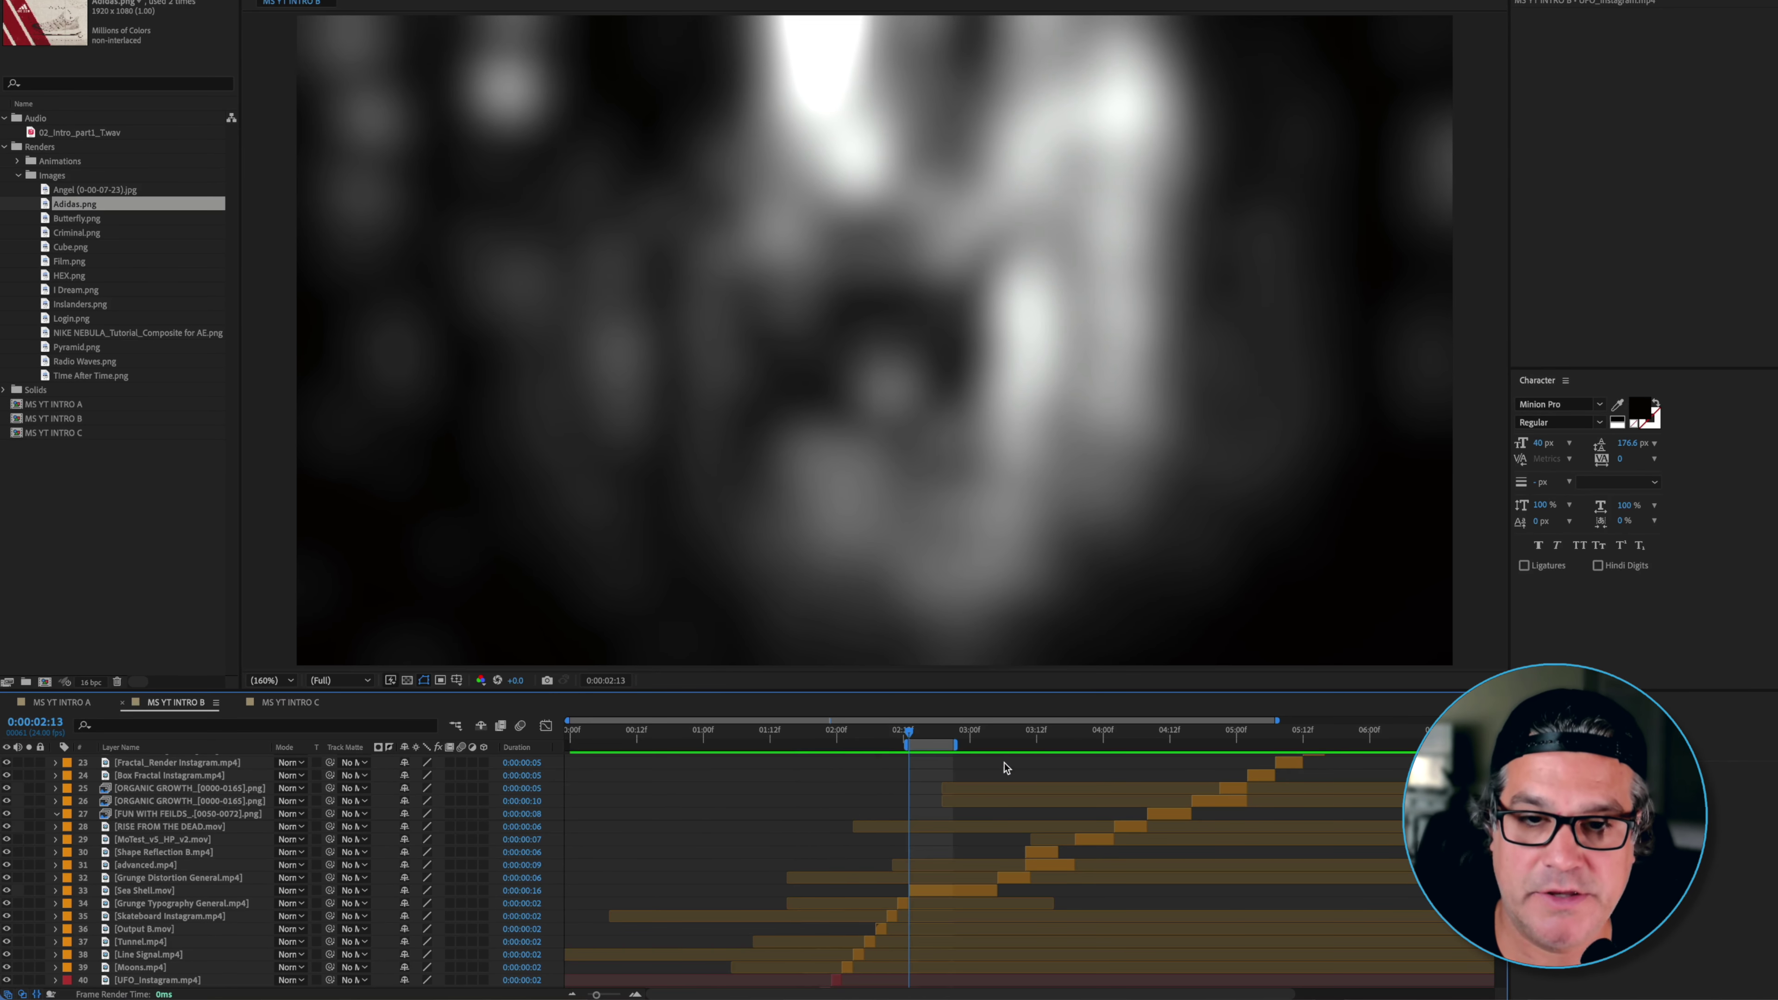
{"action": "scroll", "coordinate": [771, 841], "scroll_direction": "down", "scroll_amount": 5}
{"action": "left_click", "coordinate": [660, 891]}
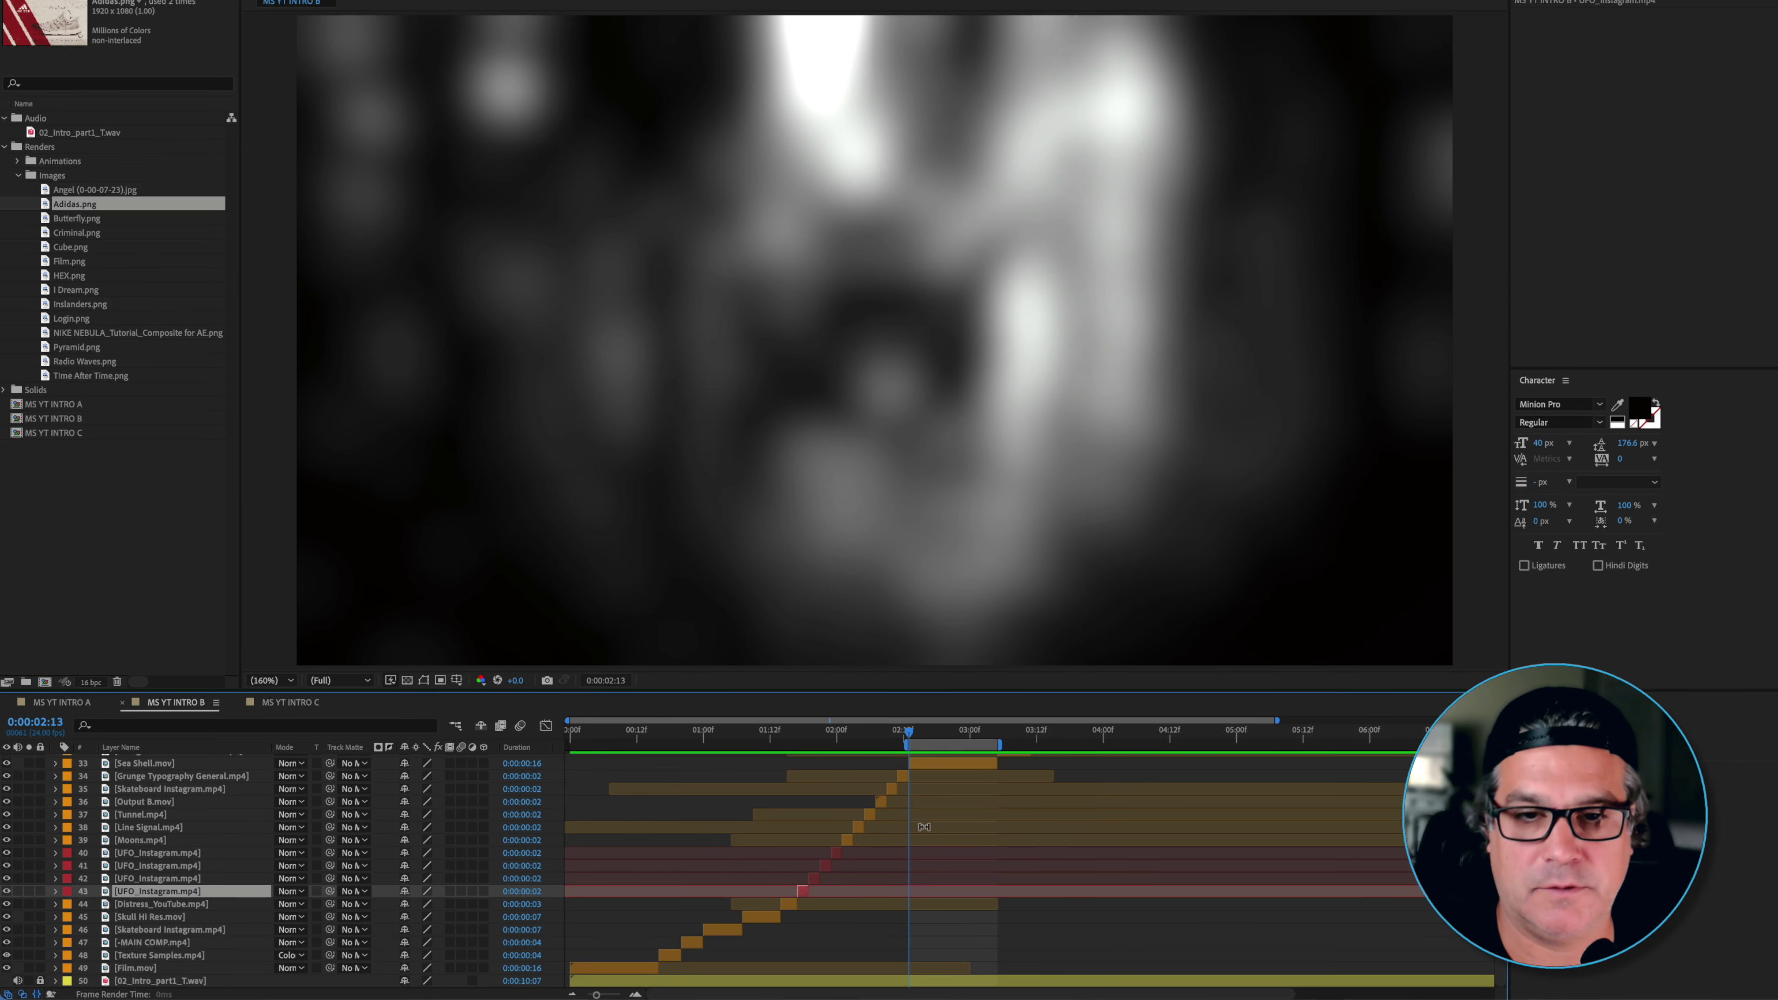
{"action": "key", "text": "space"}
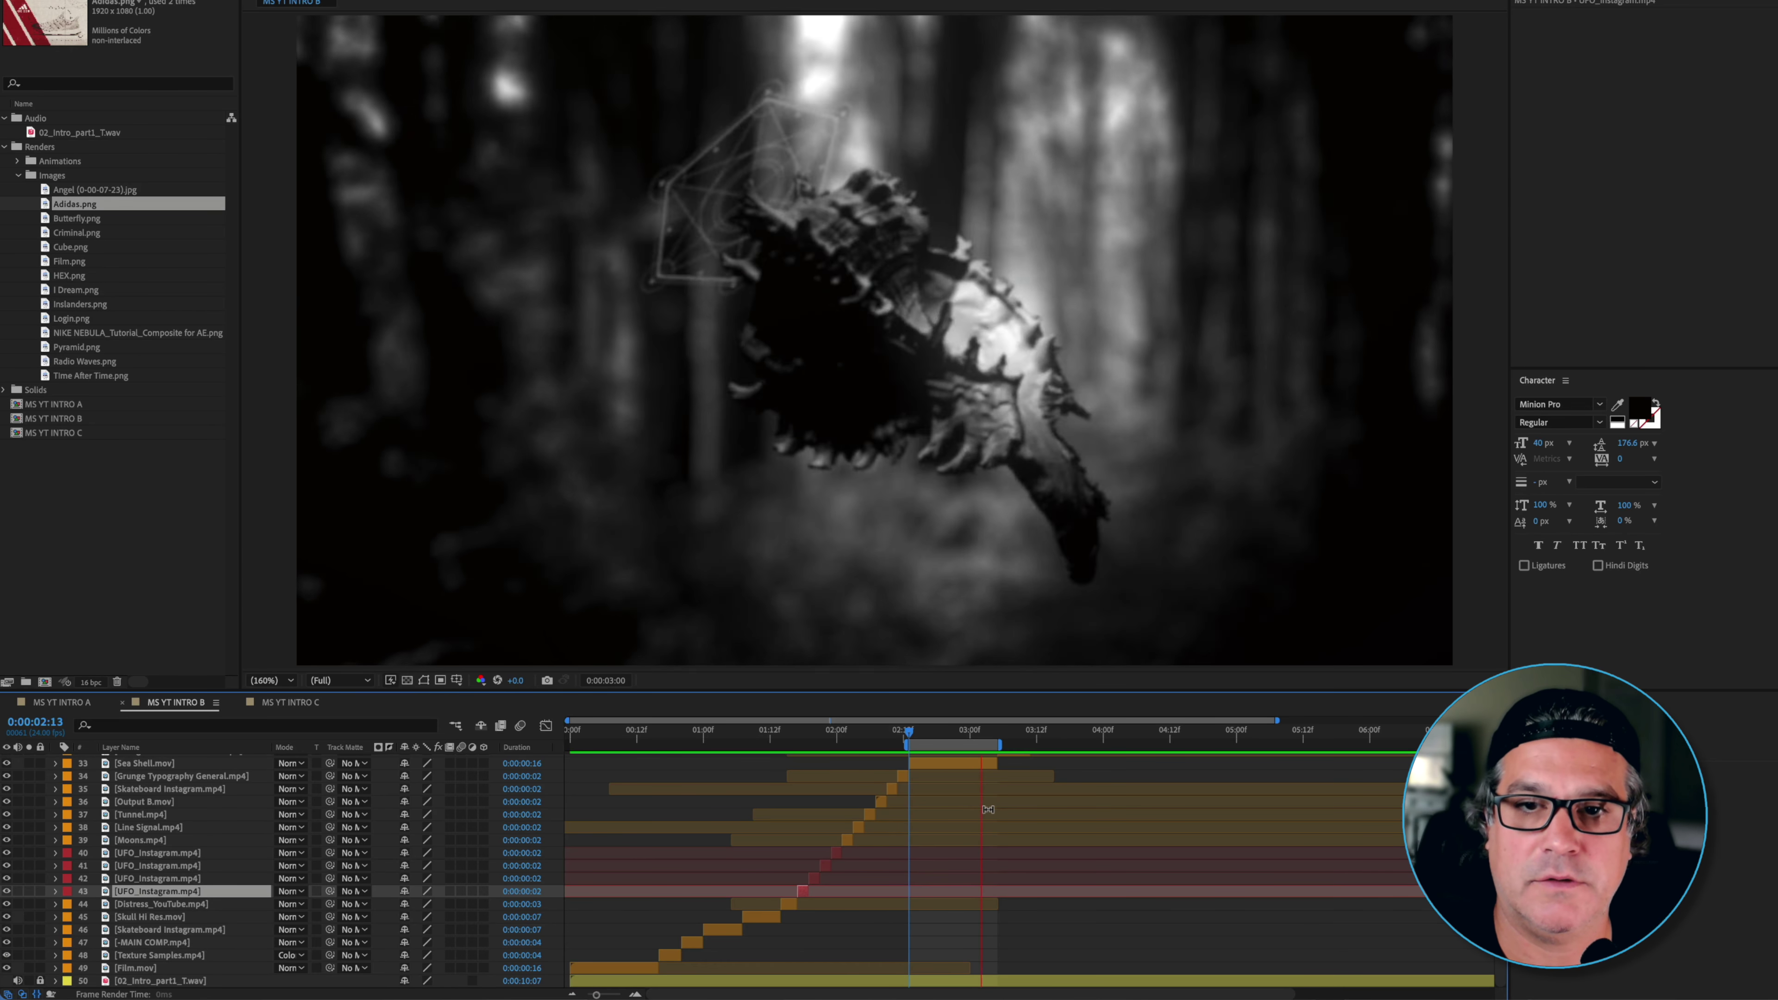
{"action": "key", "text": "space"}
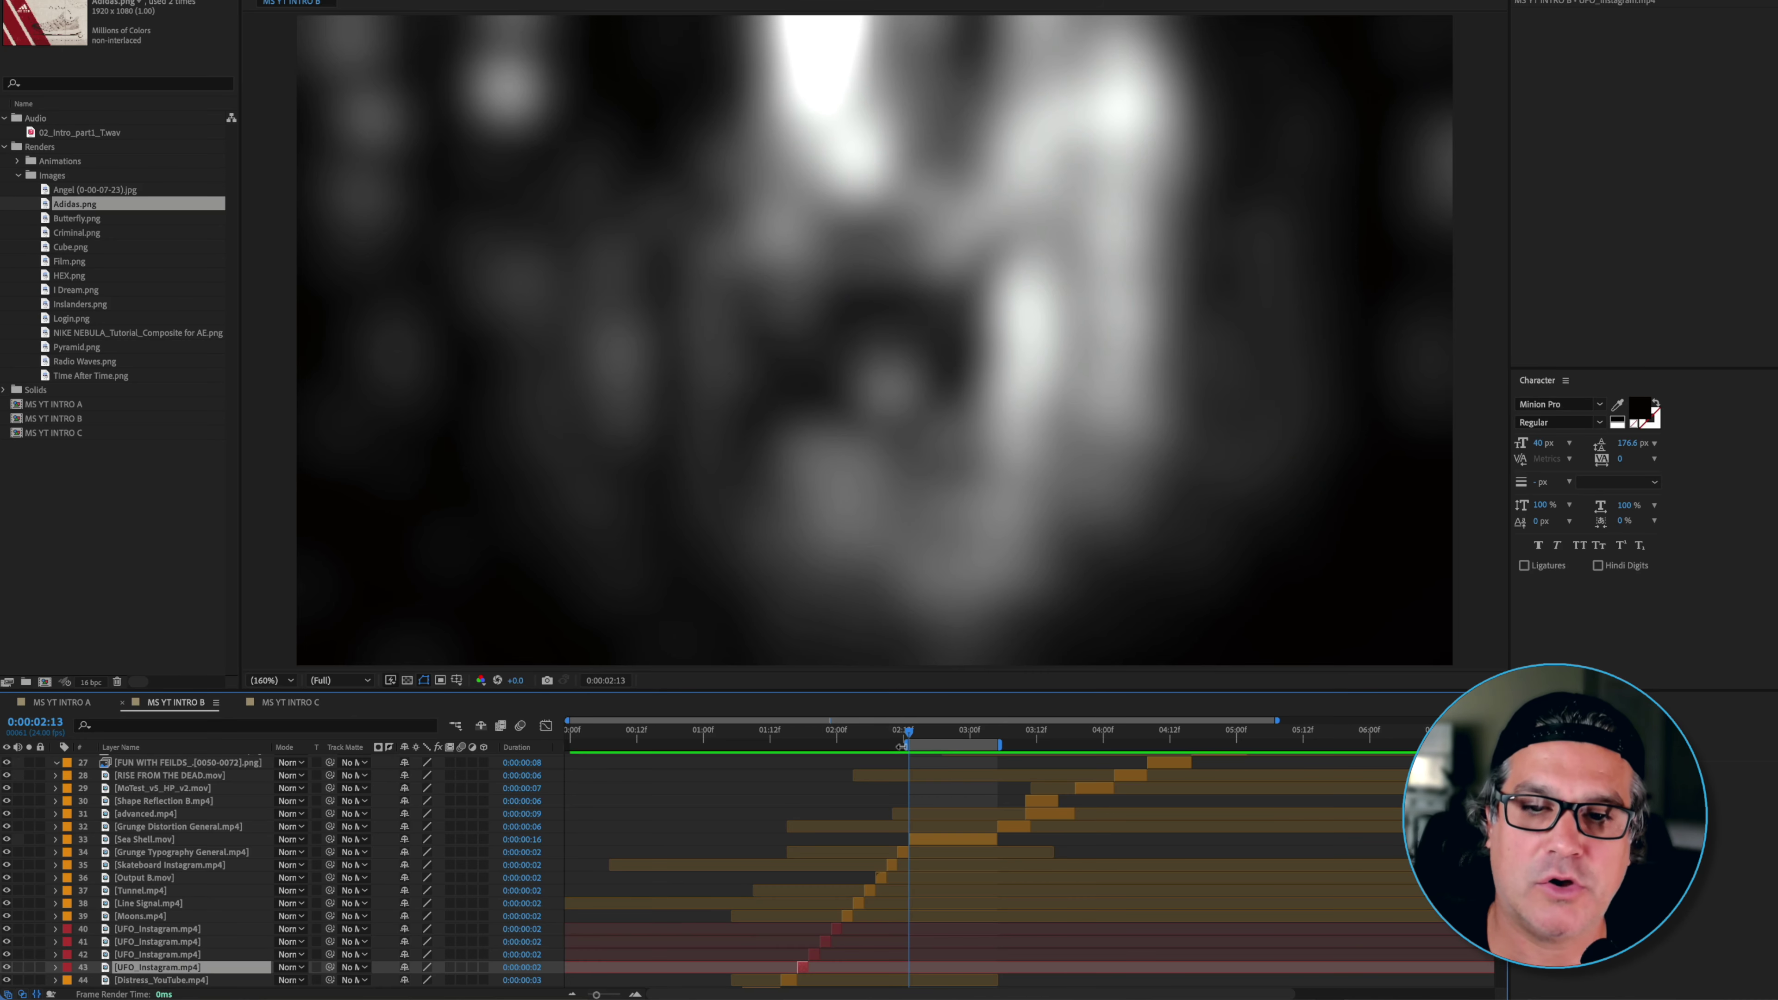
{"action": "left_click_drag", "start_coordinate": [902, 746], "coordinate": [595, 746]}
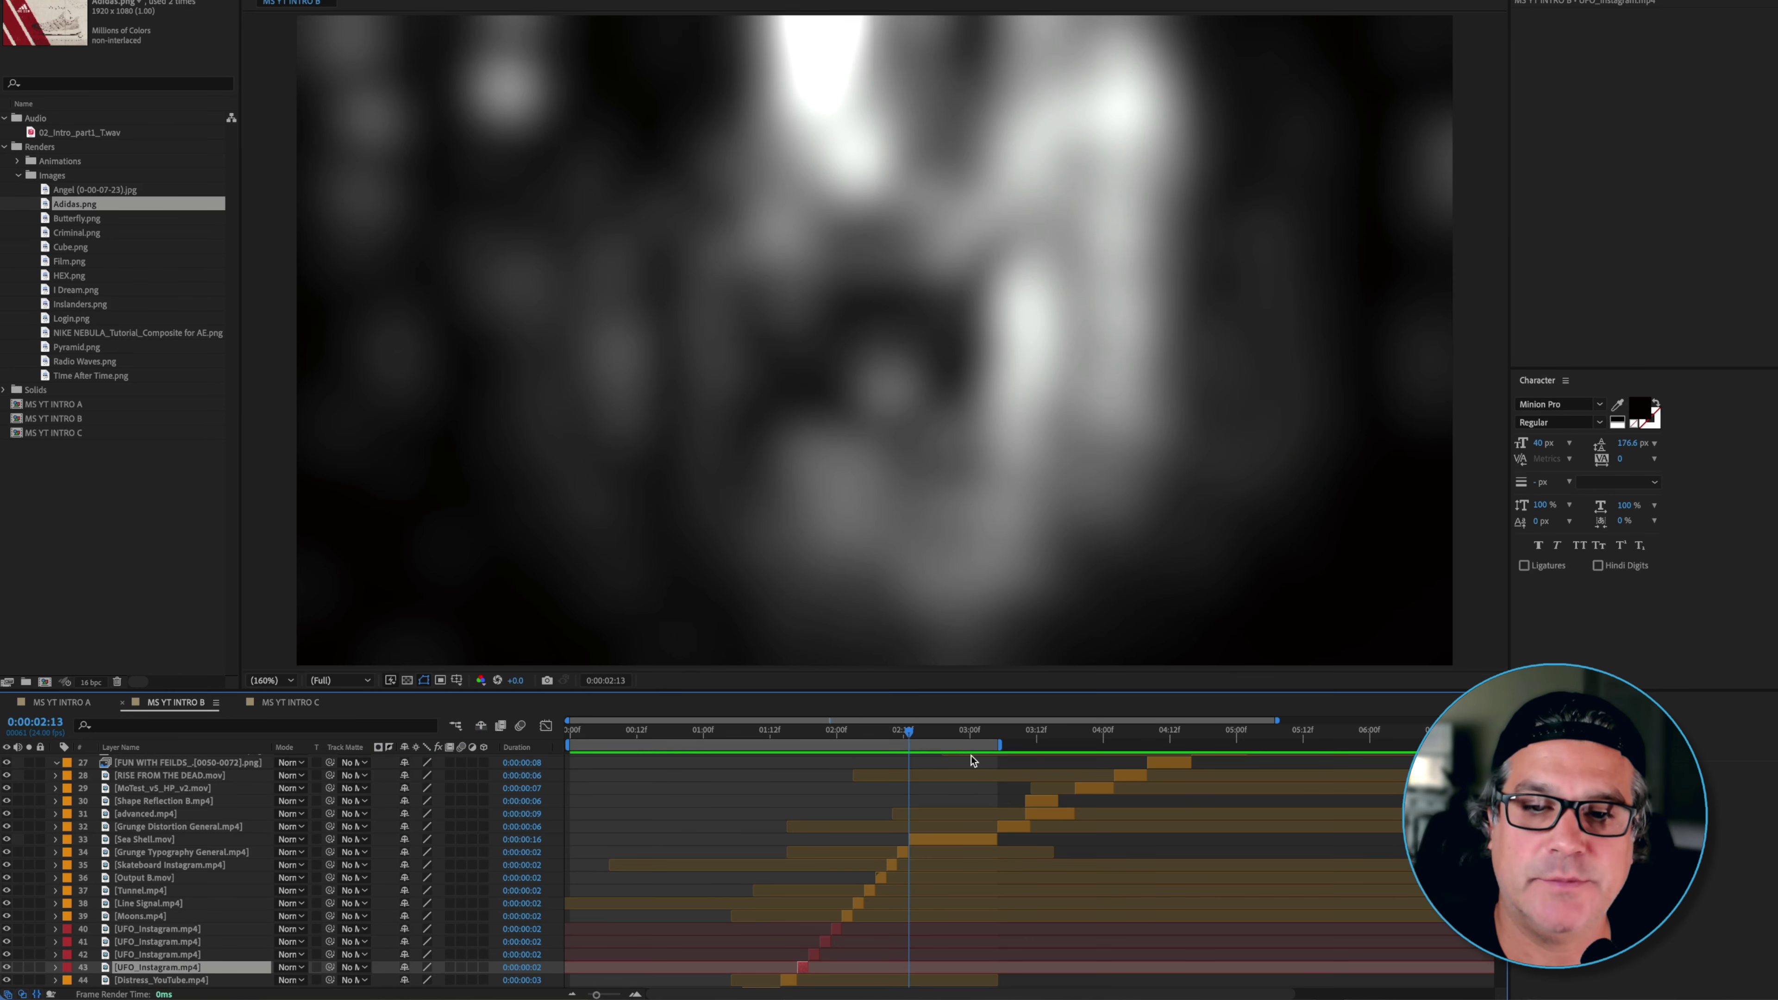
{"action": "key", "text": "space"}
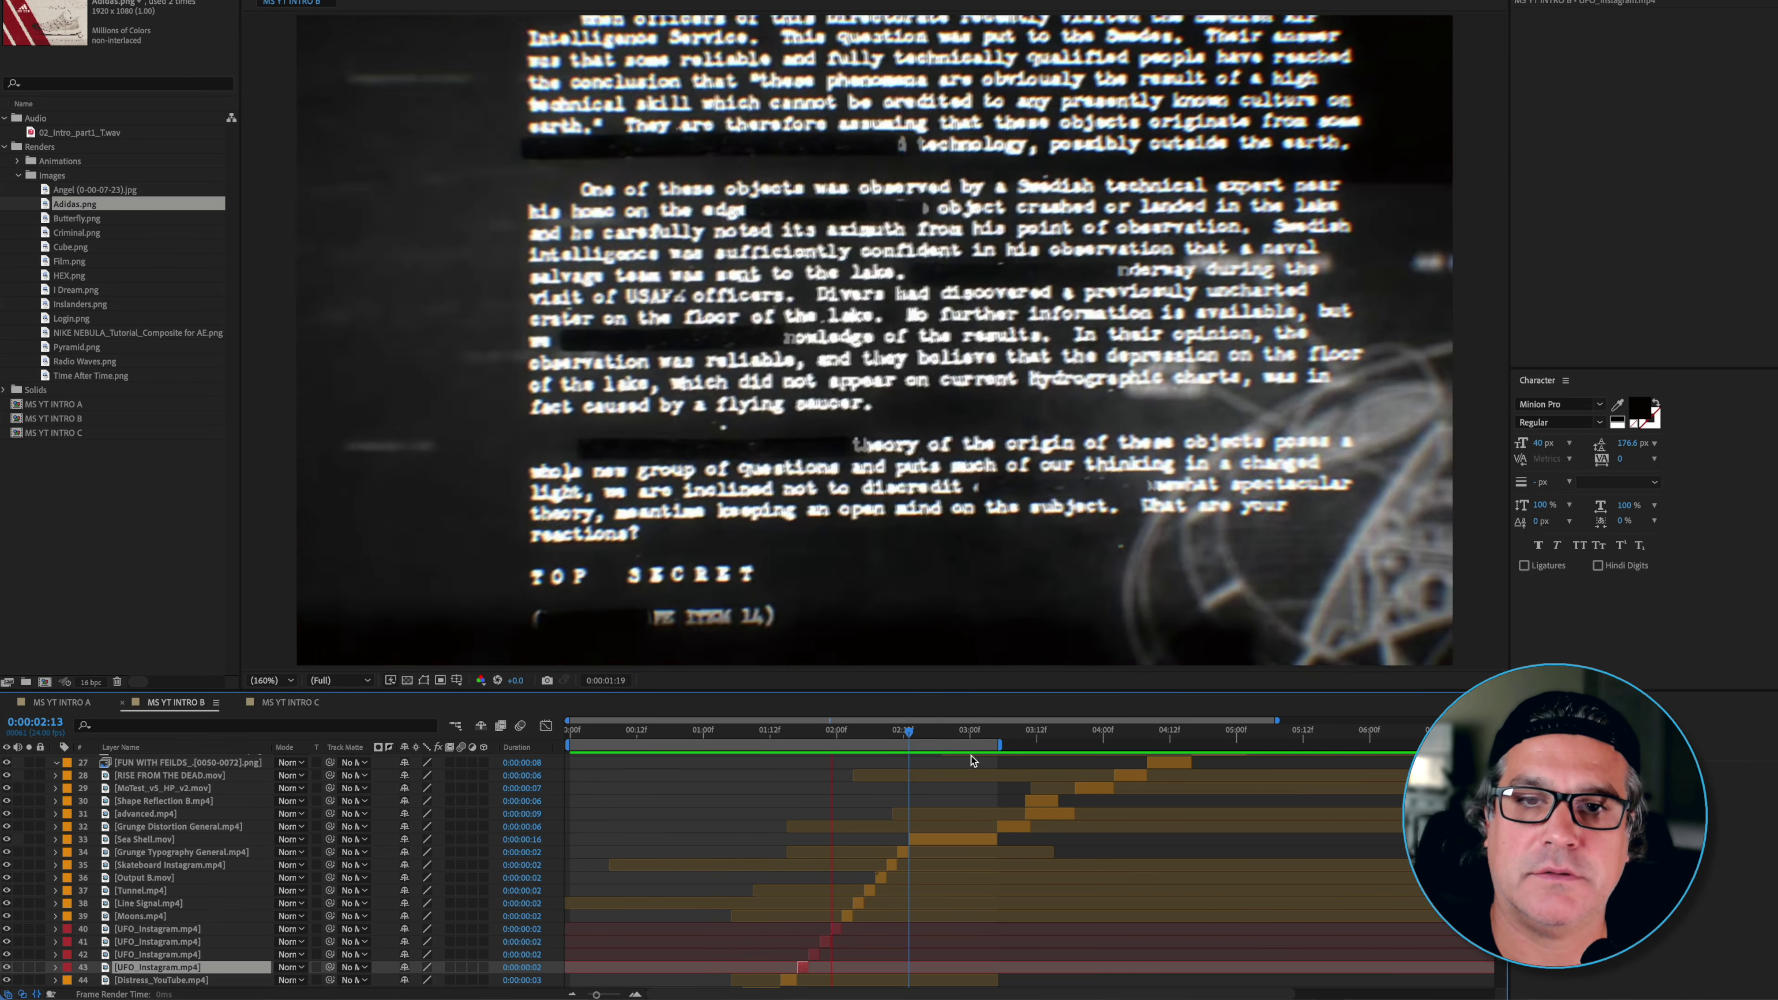
{"action": "key", "text": "space"}
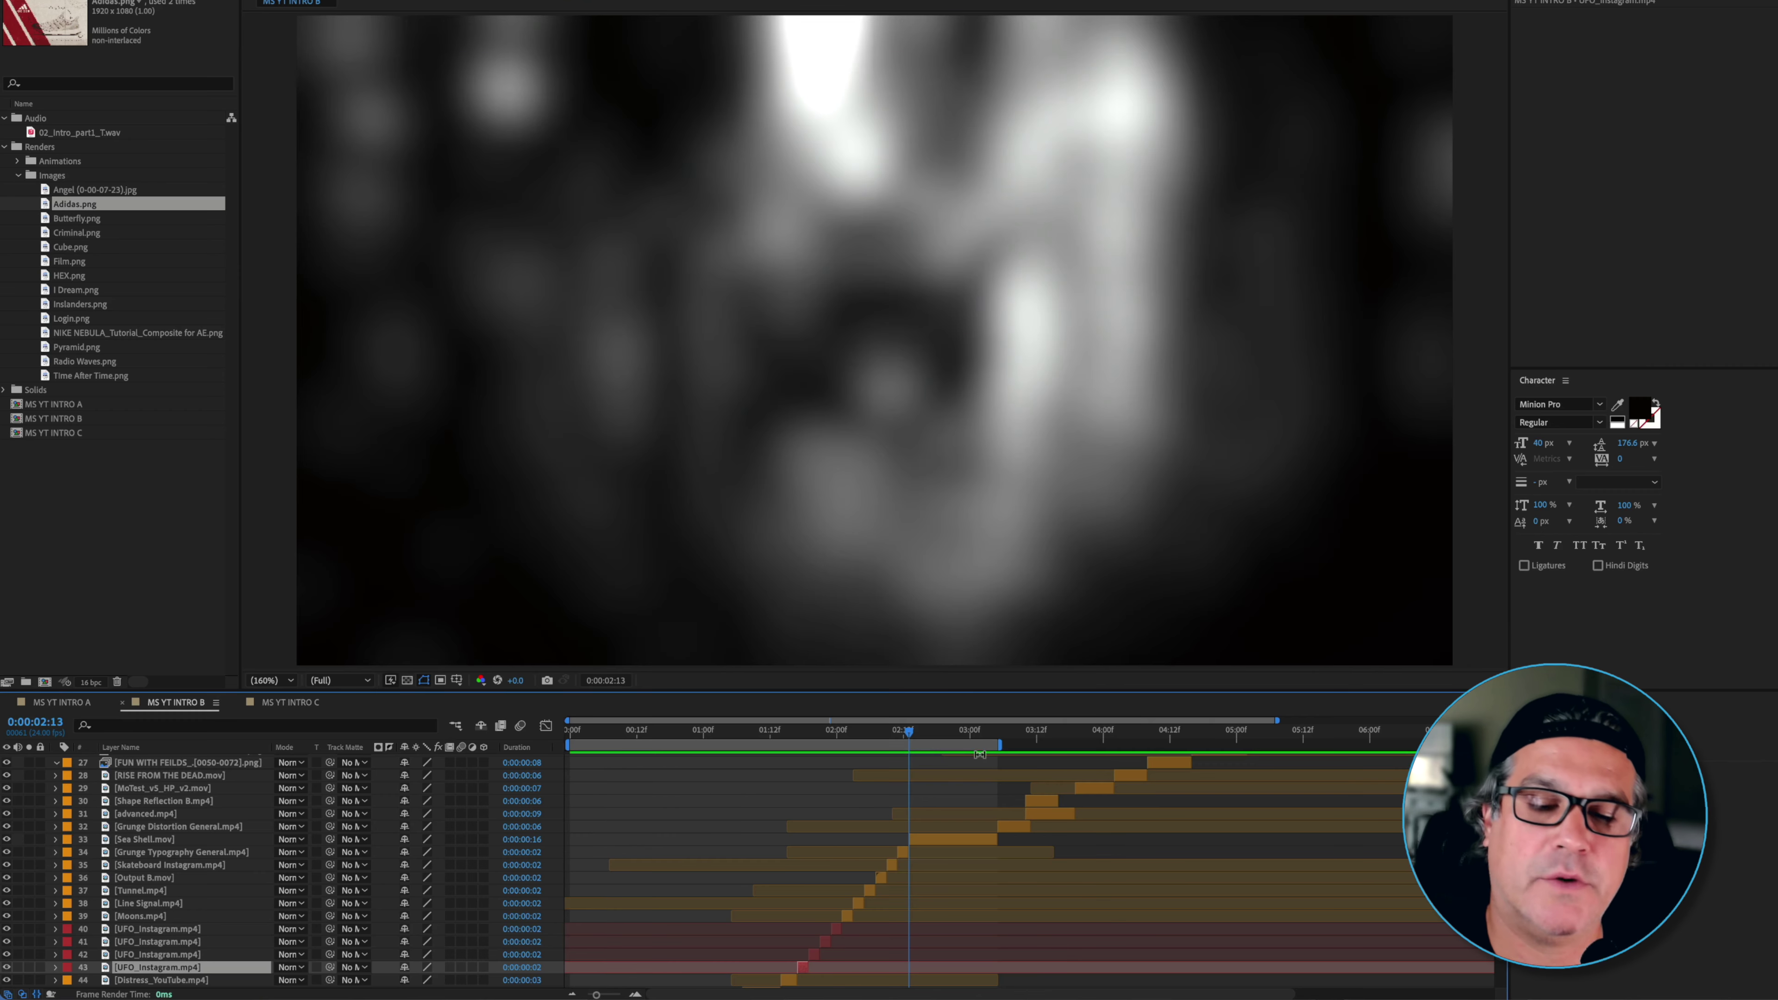
- Move the preview range to about 02:10–05:20 and scrub to the neon diamond clip
{"action": "scroll", "coordinate": [841, 757], "scroll_direction": "down", "scroll_amount": 3}
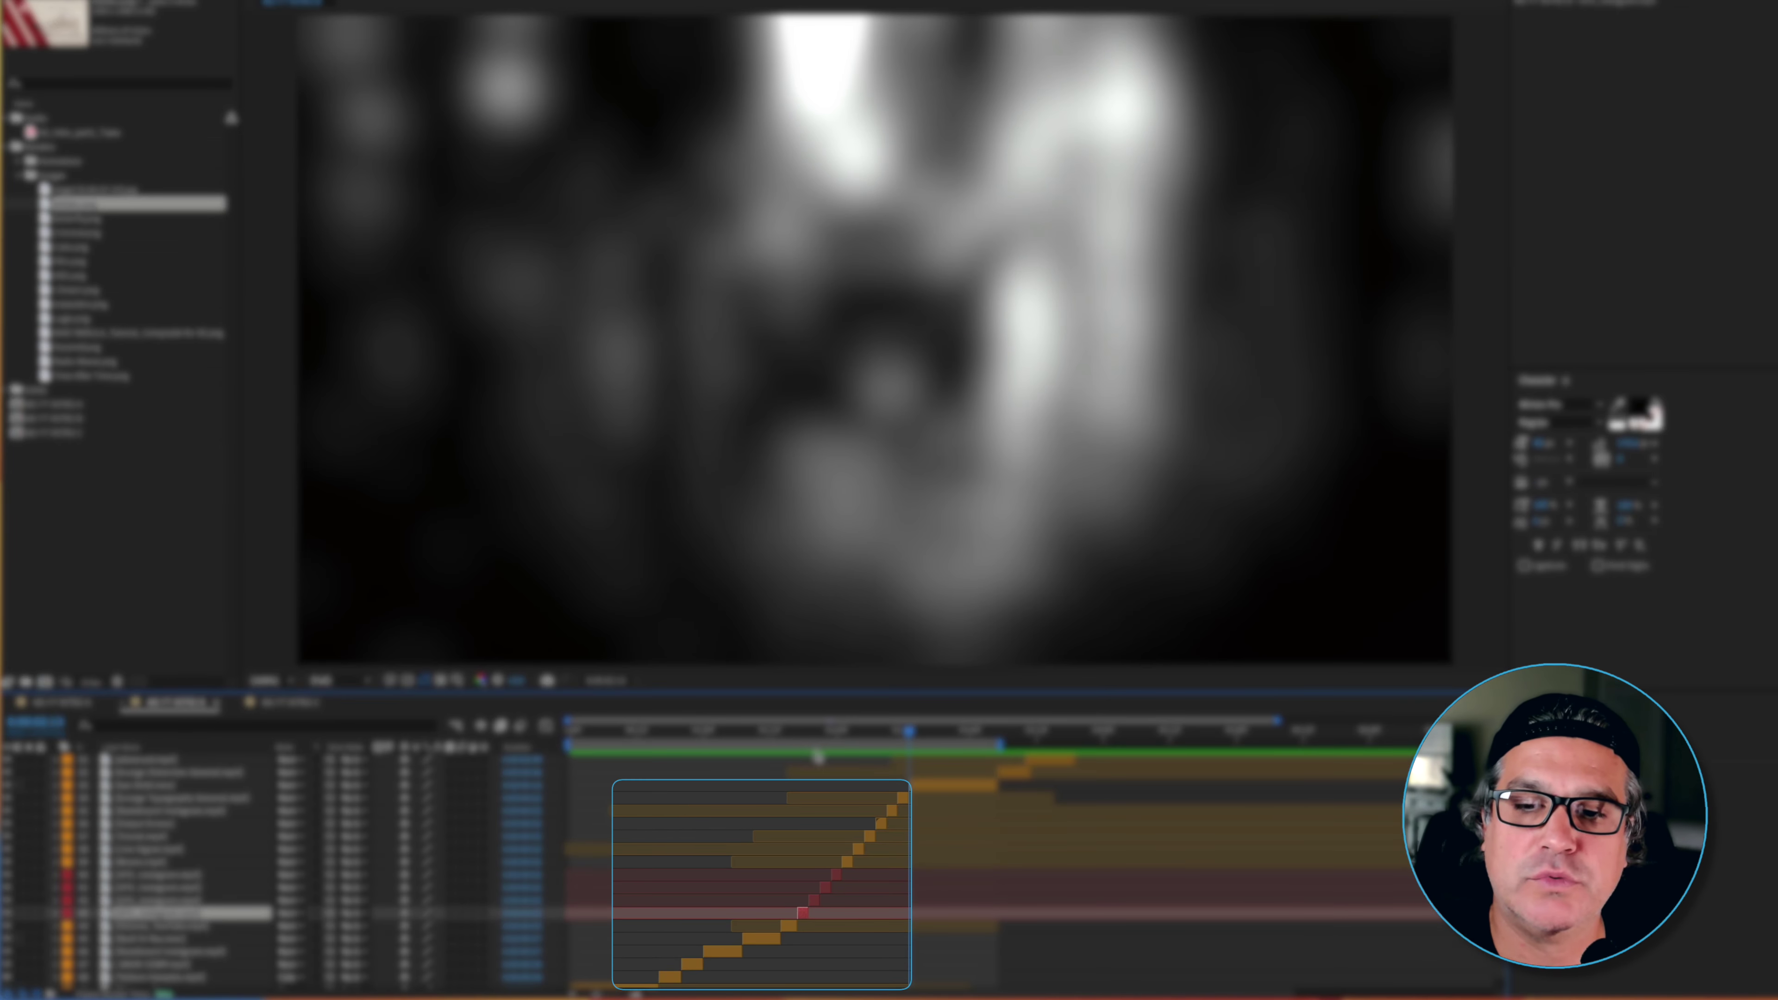
{"action": "left_click_drag", "start_coordinate": [909, 733], "coordinate": [997, 732]}
{"action": "scroll", "coordinate": [980, 828], "scroll_direction": "up", "scroll_amount": 3}
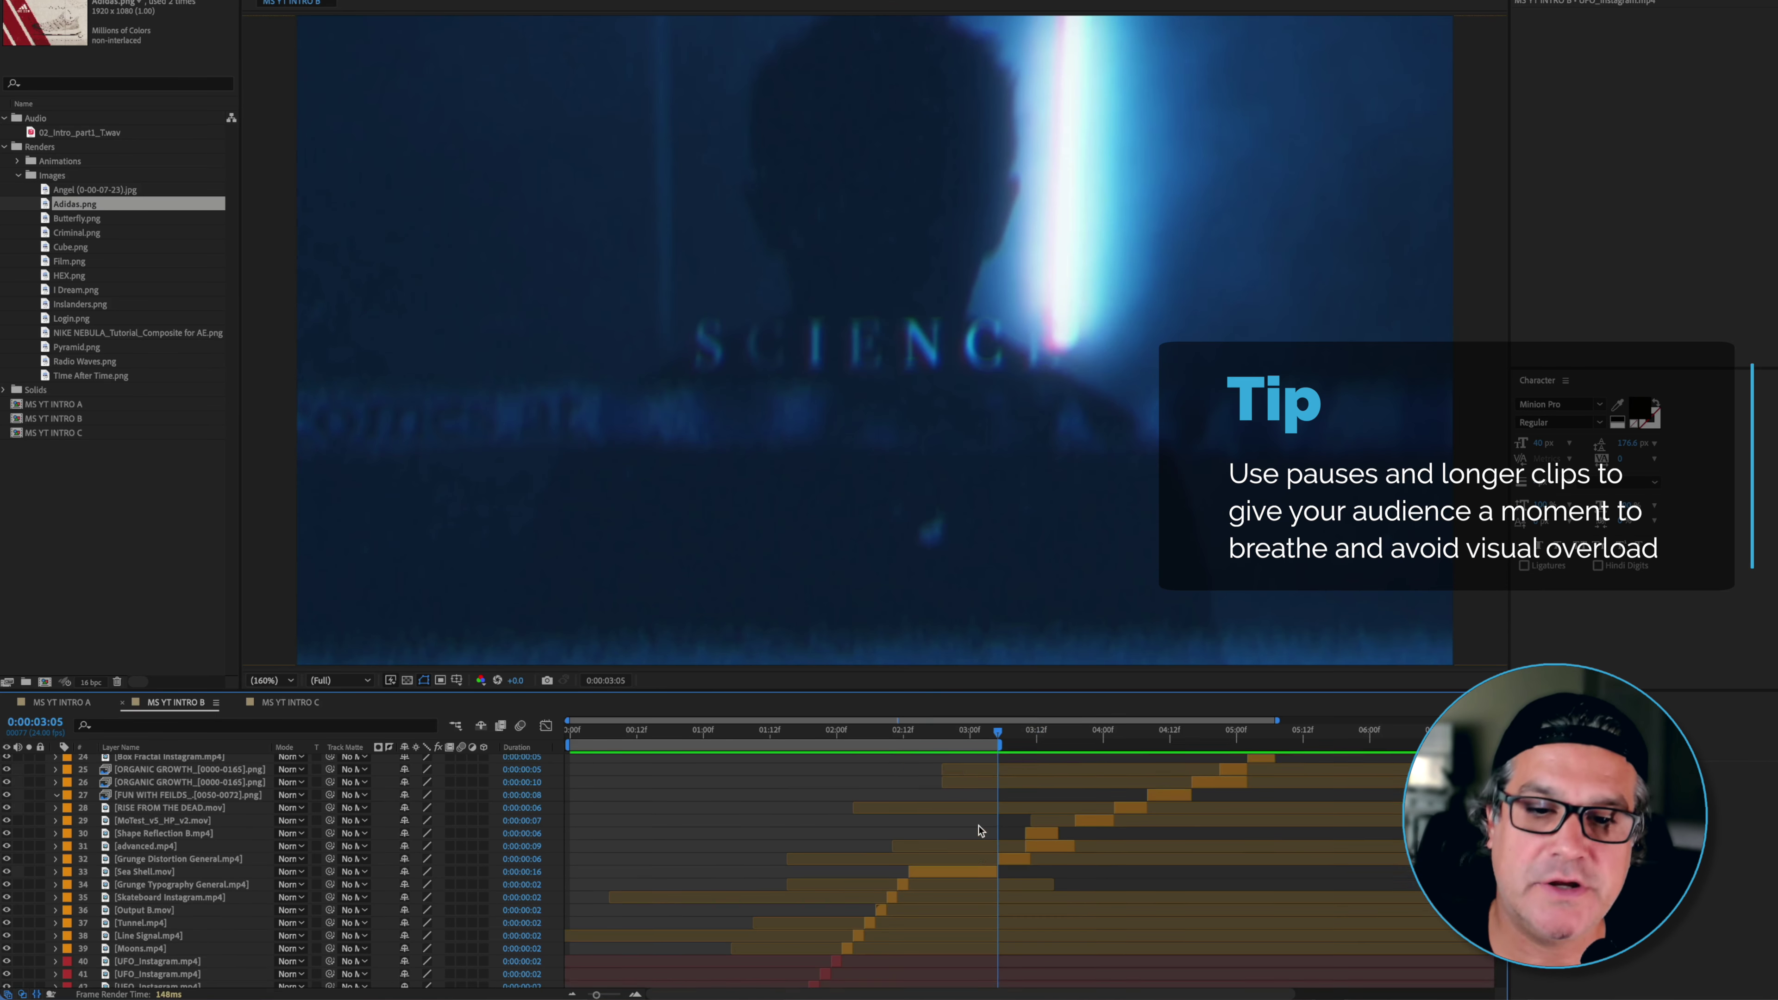
{"action": "scroll", "coordinate": [964, 829], "scroll_direction": "up", "scroll_amount": 2}
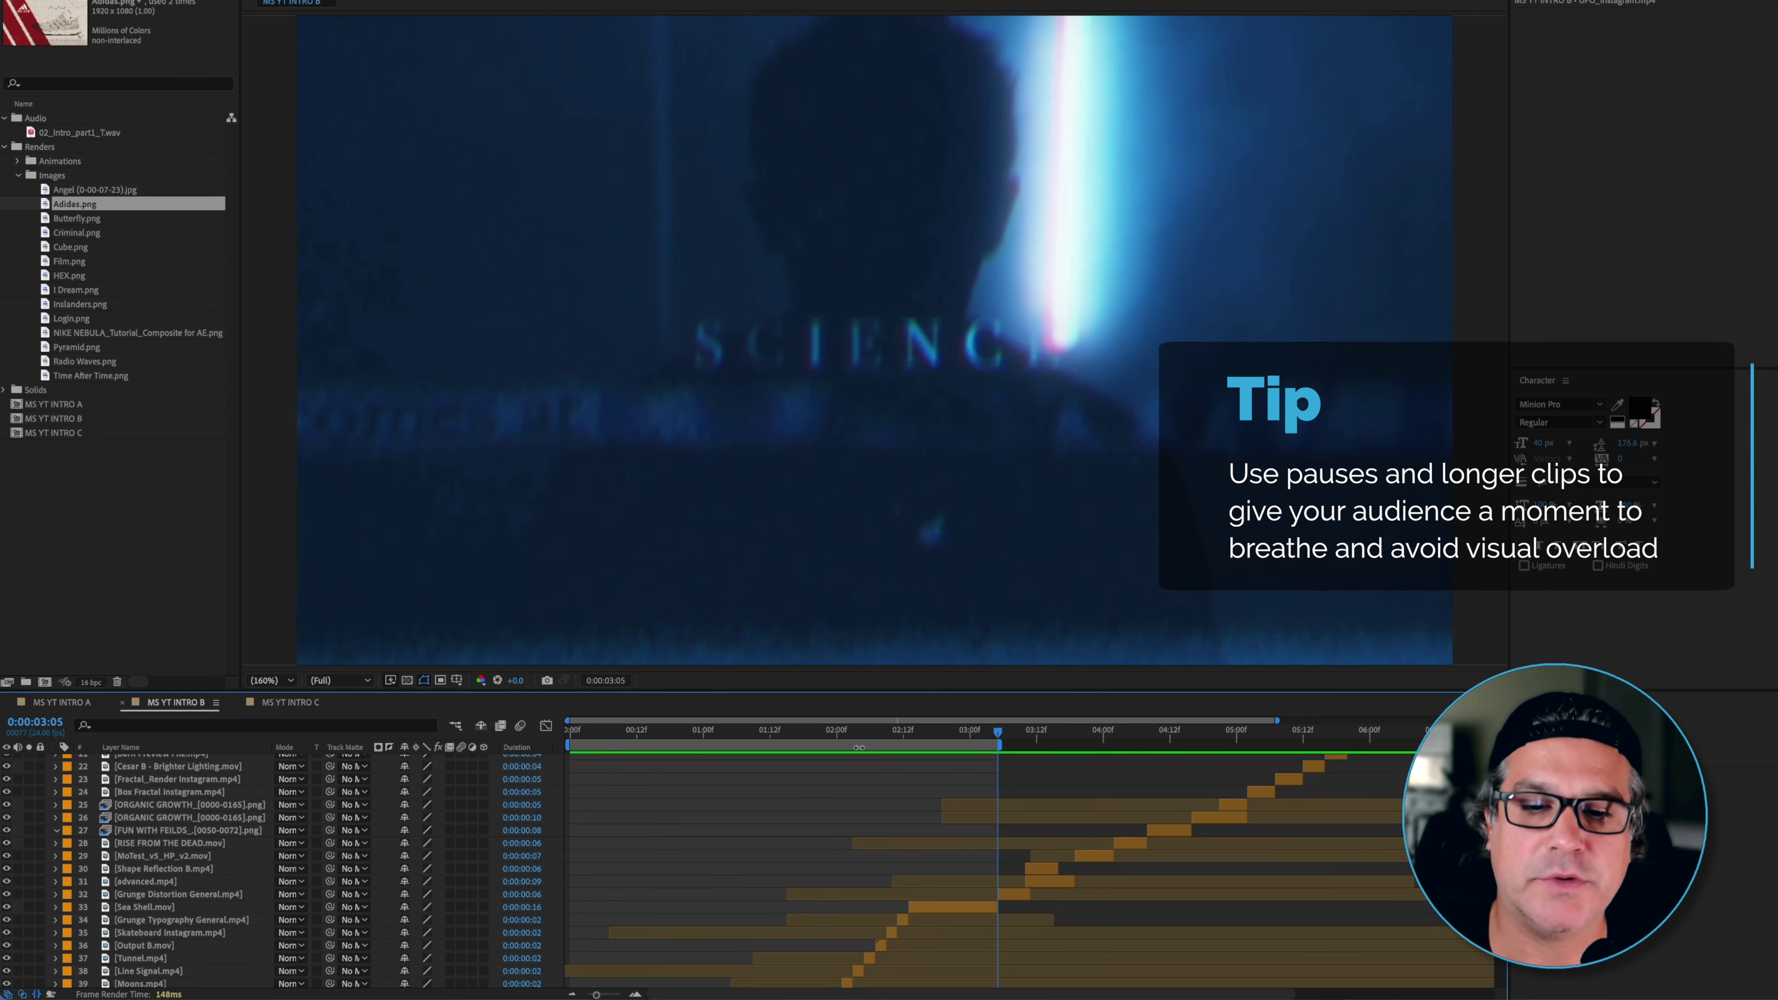
{"action": "left_click_drag", "start_coordinate": [860, 747], "coordinate": [1221, 744]}
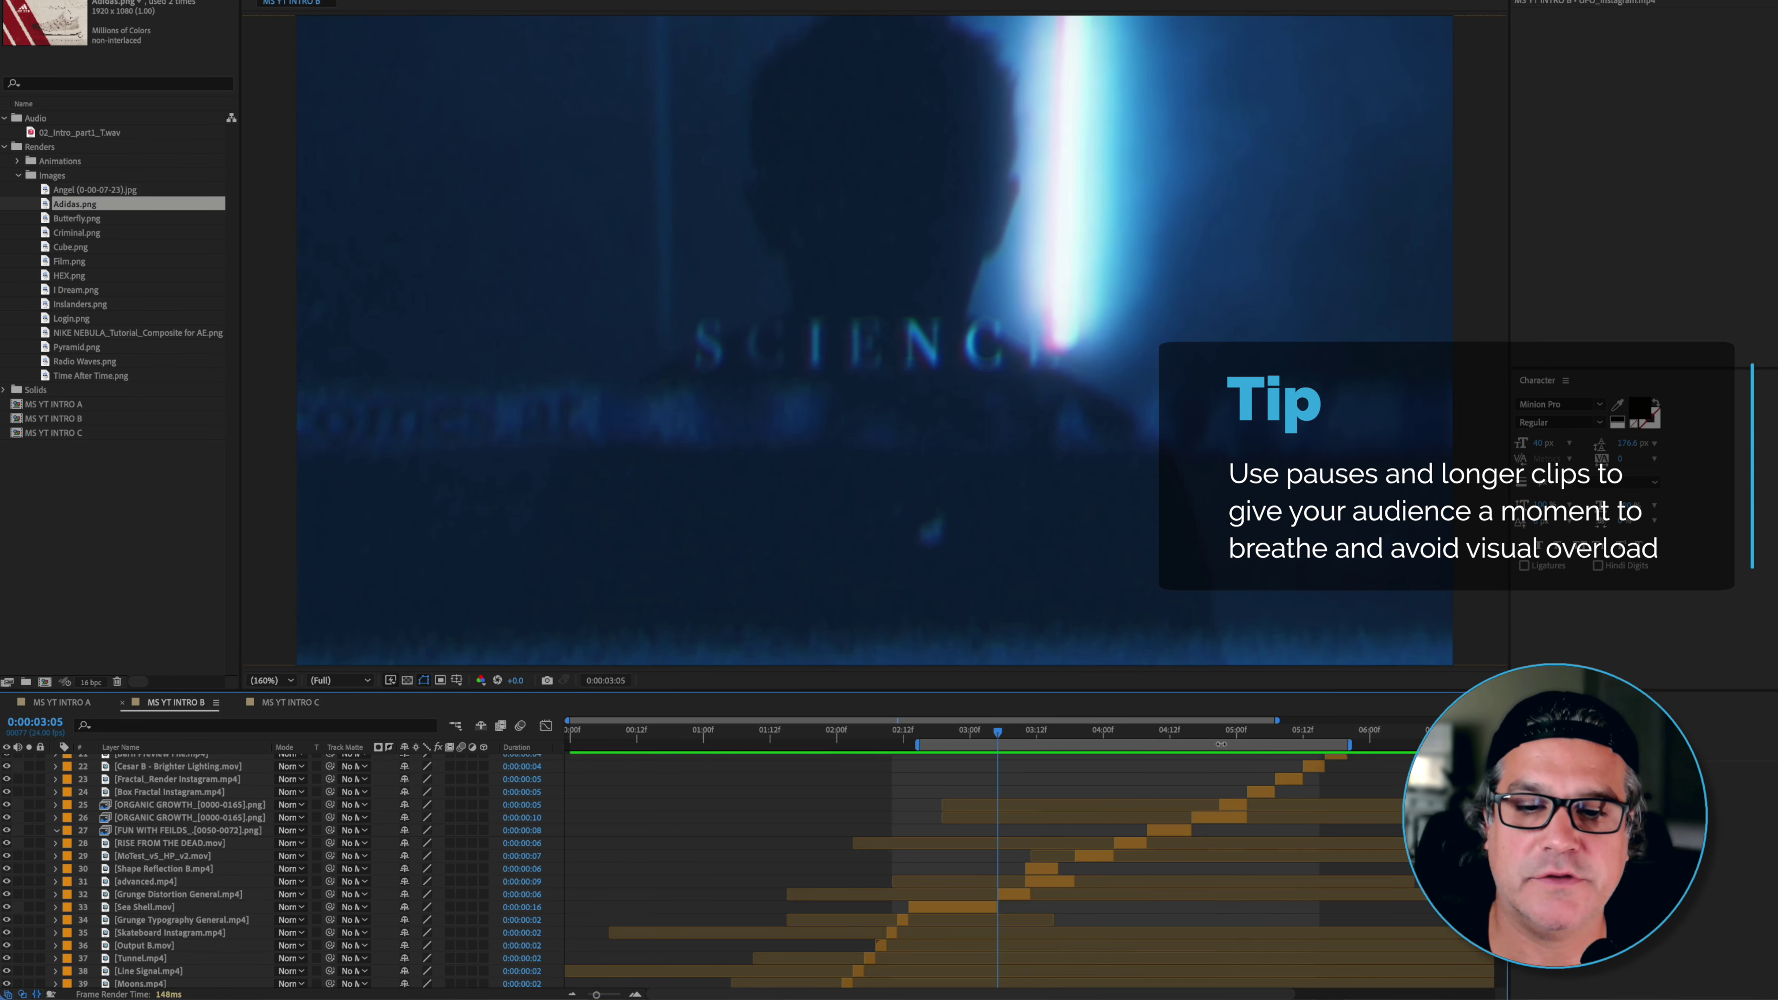
{"action": "left_click", "coordinate": [1284, 746]}
{"action": "left_click_drag", "start_coordinate": [1007, 734], "coordinate": [1225, 756]}
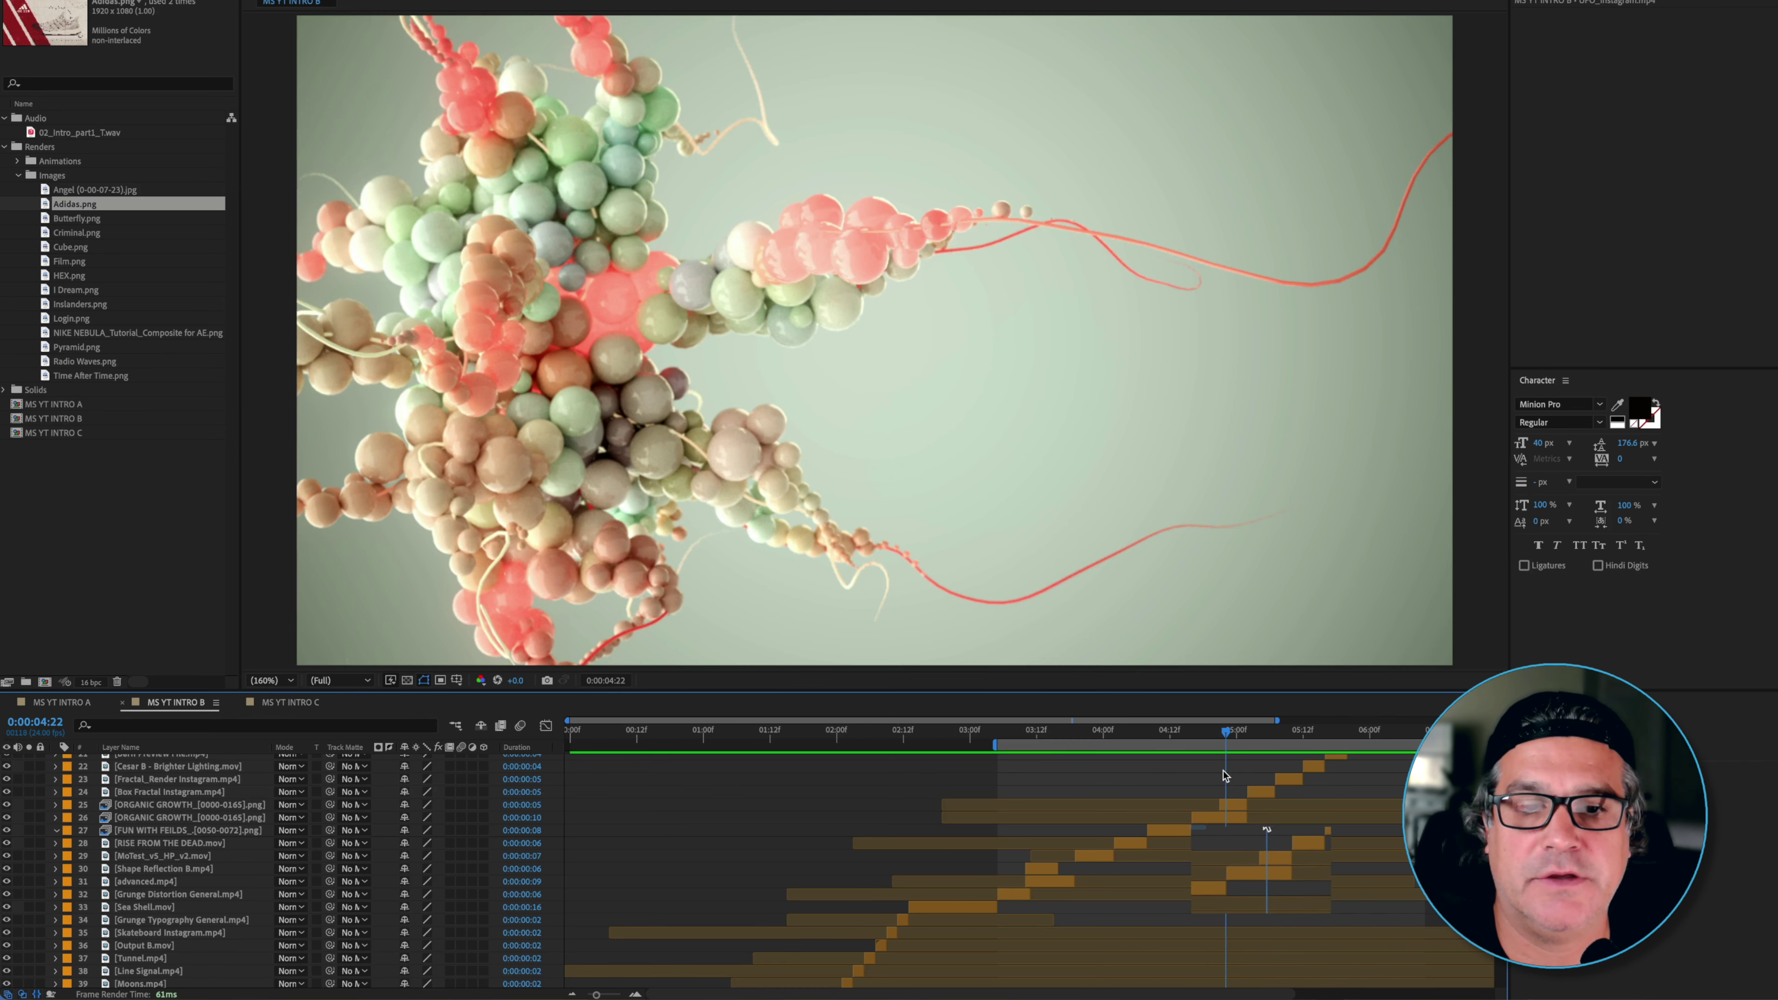
- Delete the duplicate ORGANIC GROWTH layer and split the remaining one at 0:00:04:22
{"action": "left_click", "coordinate": [1226, 805]}
{"action": "left_click", "coordinate": [1225, 820]}
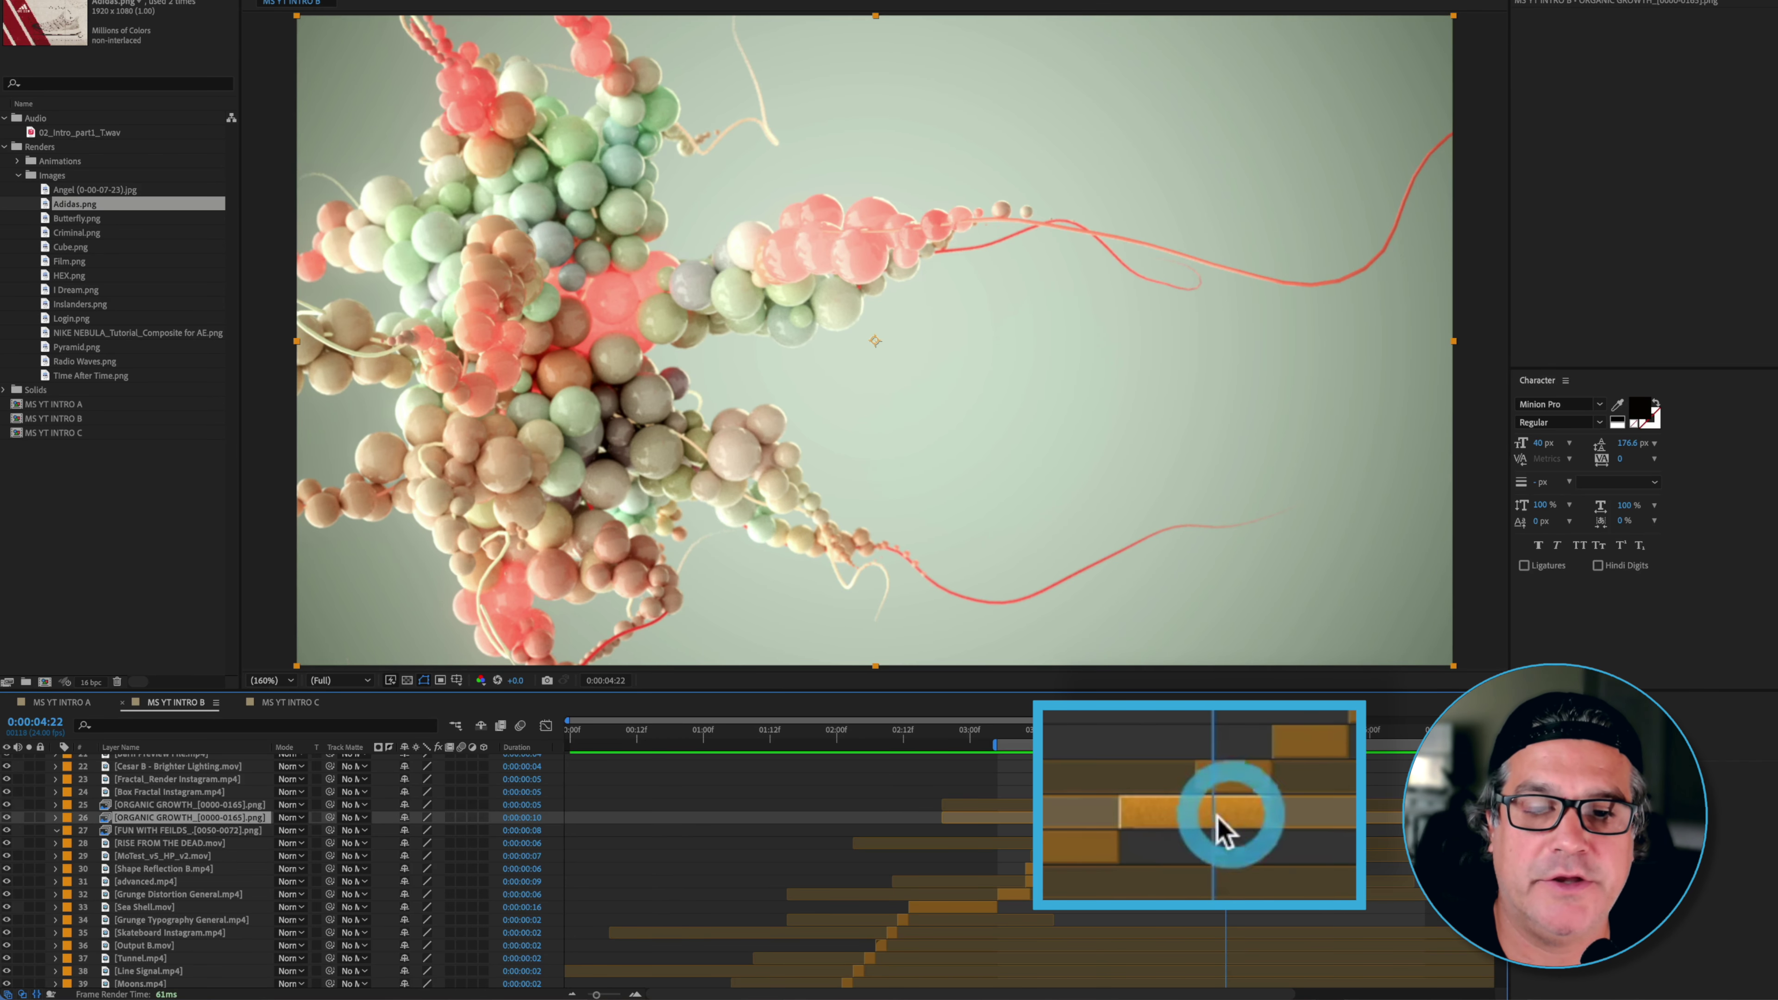
{"action": "left_click", "coordinate": [1236, 781]}
{"action": "key", "text": "Delete"}
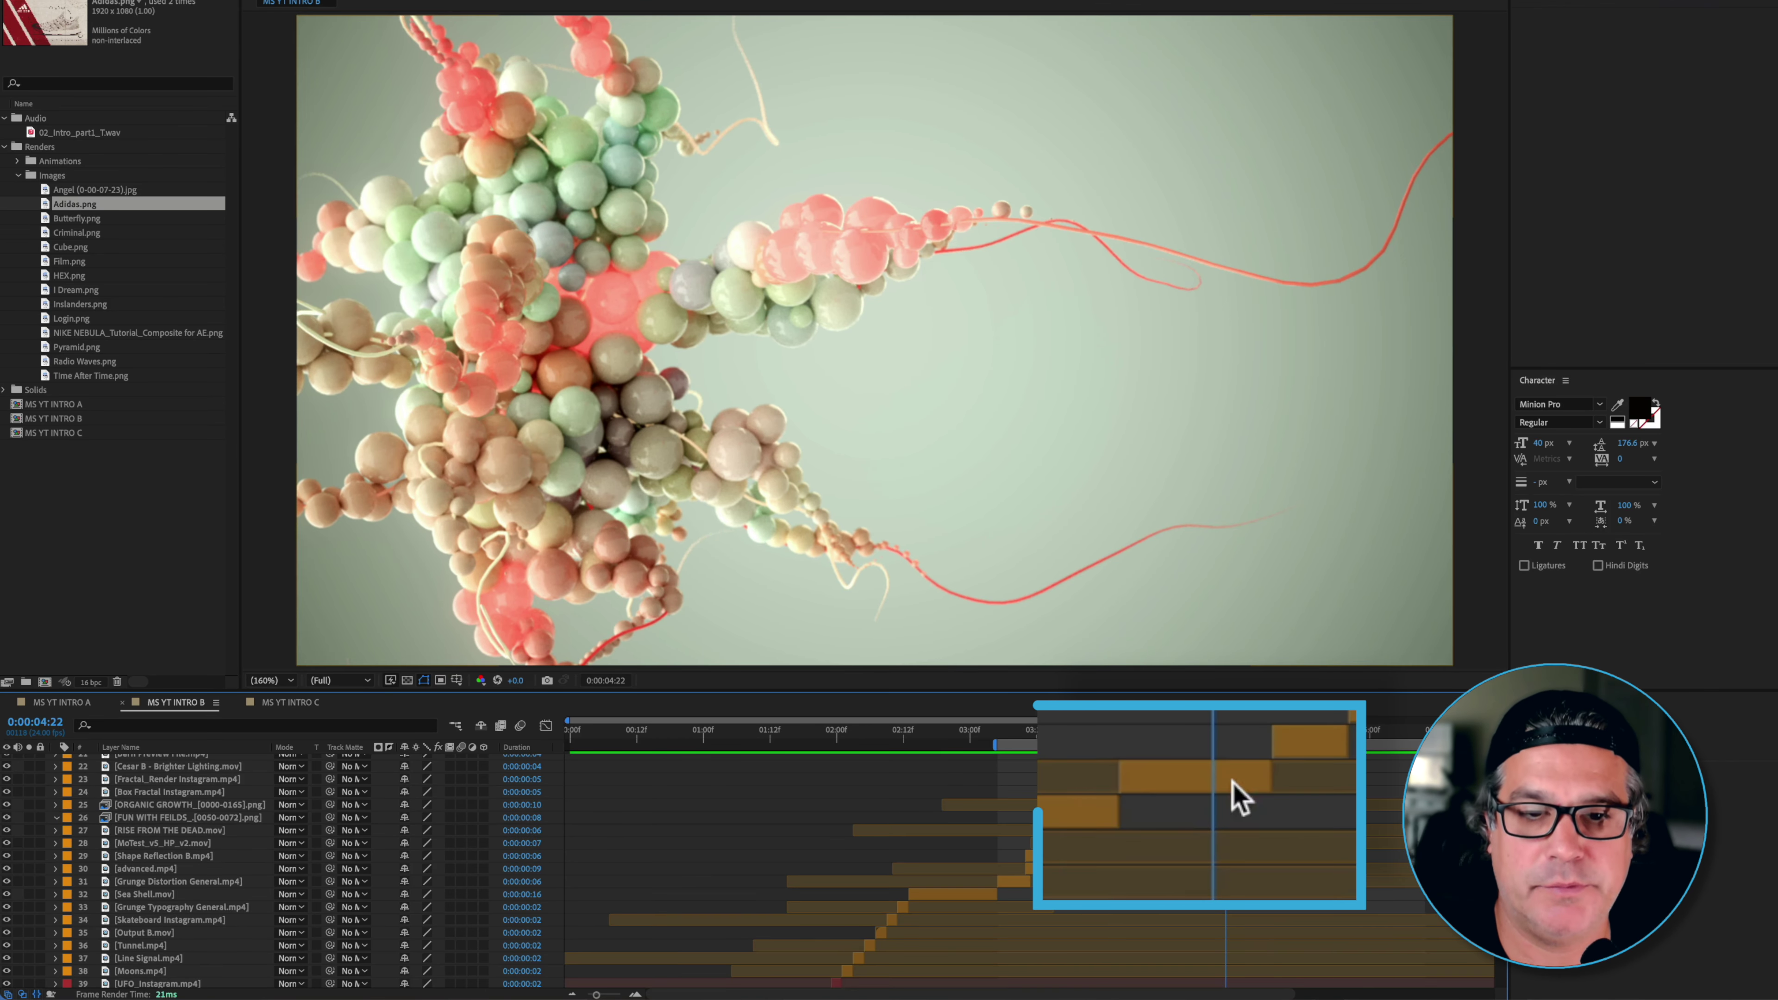
{"action": "key", "text": "super+shift+d"}
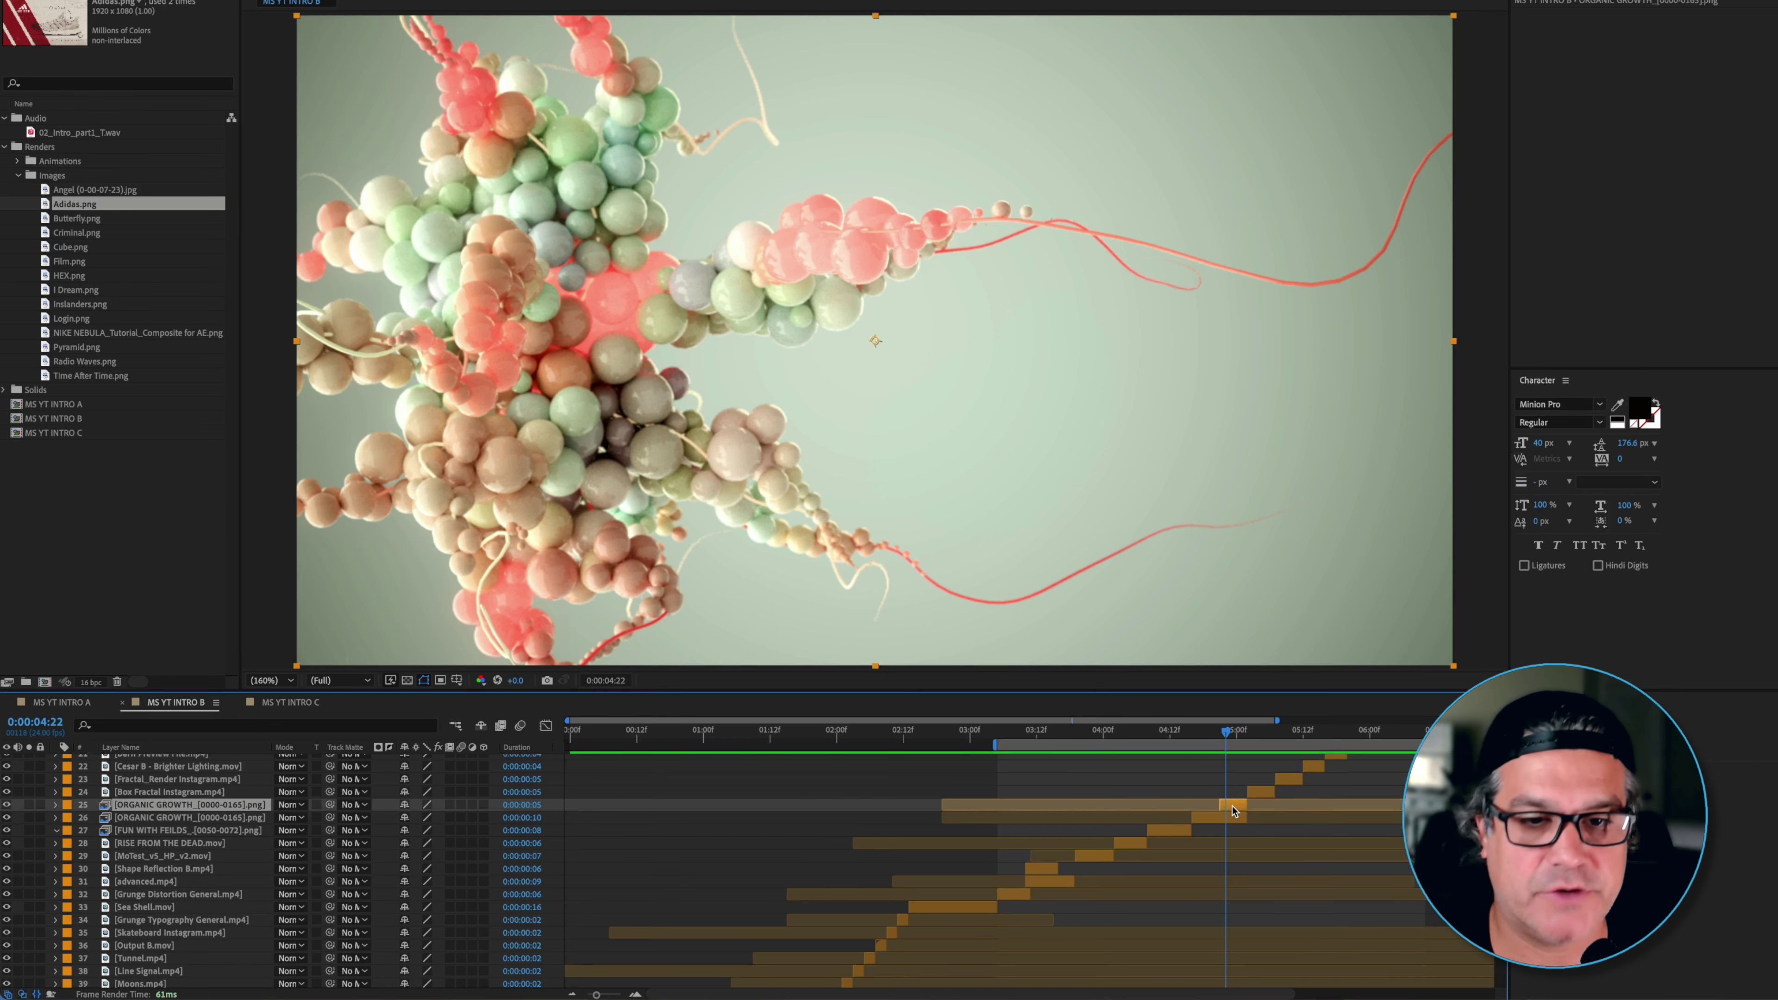
- Scrub past the fractal, cube and statue clips to the AMERICAN MAKER poster at 0:00:06:04
{"action": "scroll", "coordinate": [1190, 791], "scroll_direction": "up", "scroll_amount": 3}
{"action": "scroll", "coordinate": [1190, 792], "scroll_direction": "left", "scroll_amount": 2}
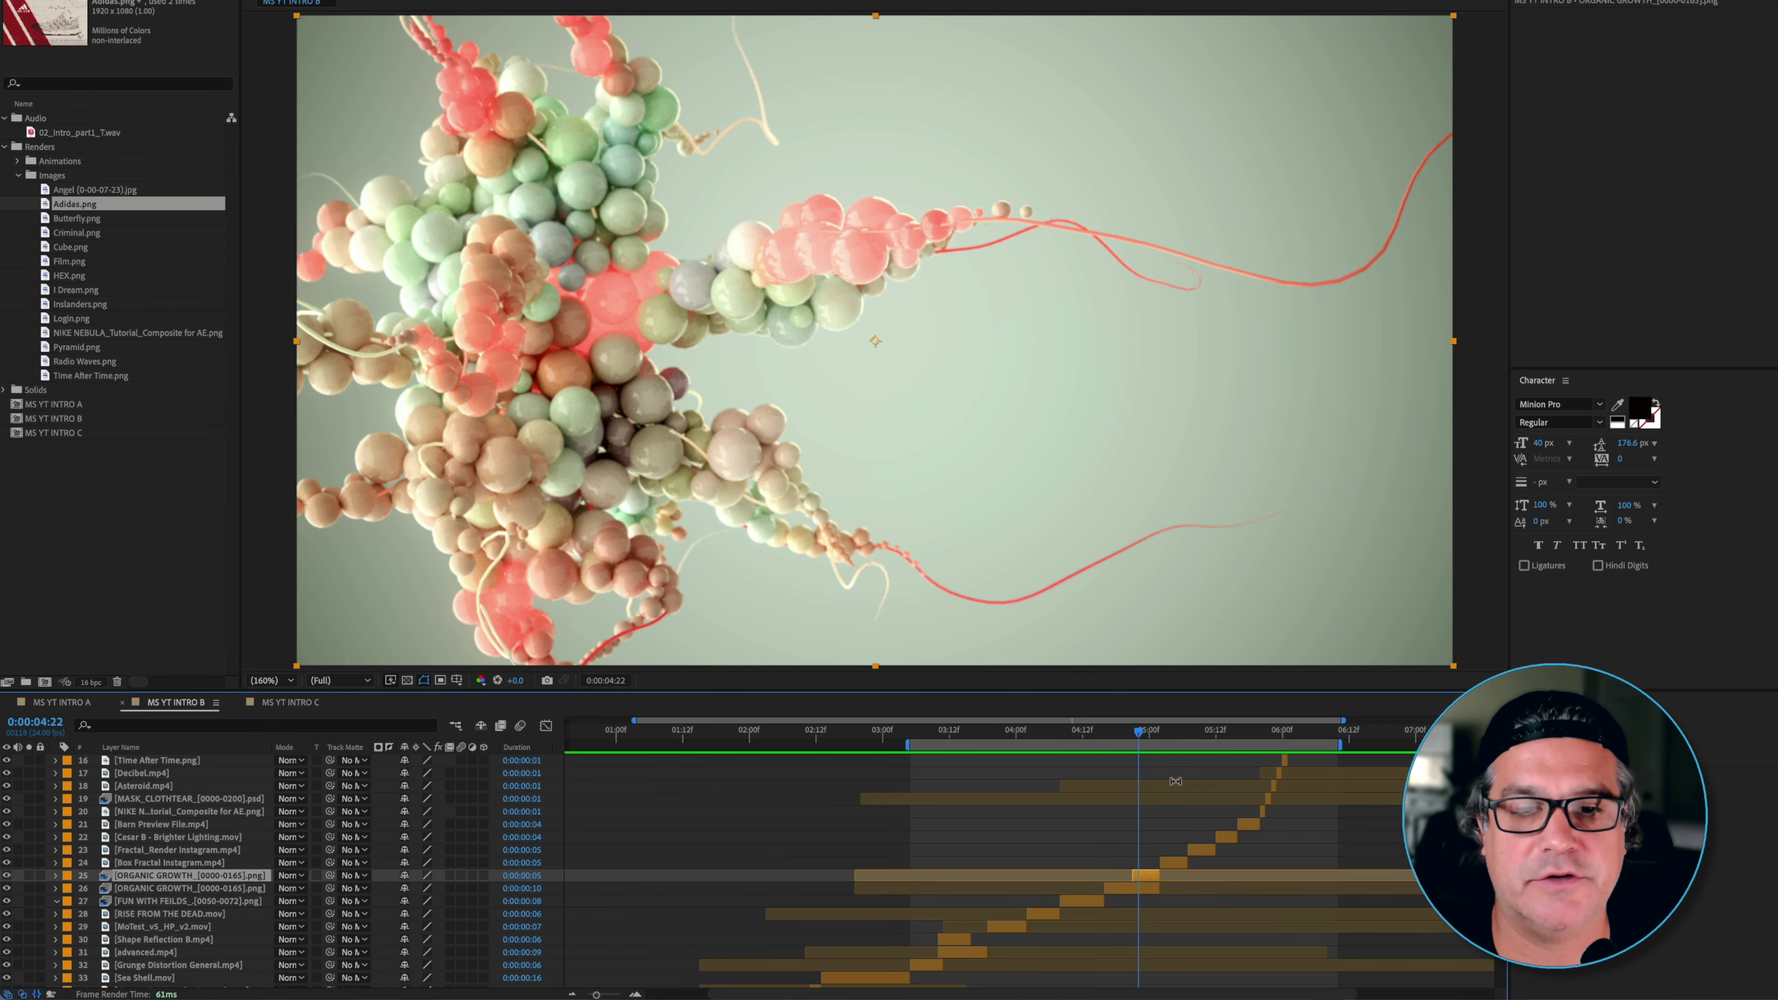
{"action": "left_click_drag", "start_coordinate": [1141, 735], "coordinate": [1181, 765]}
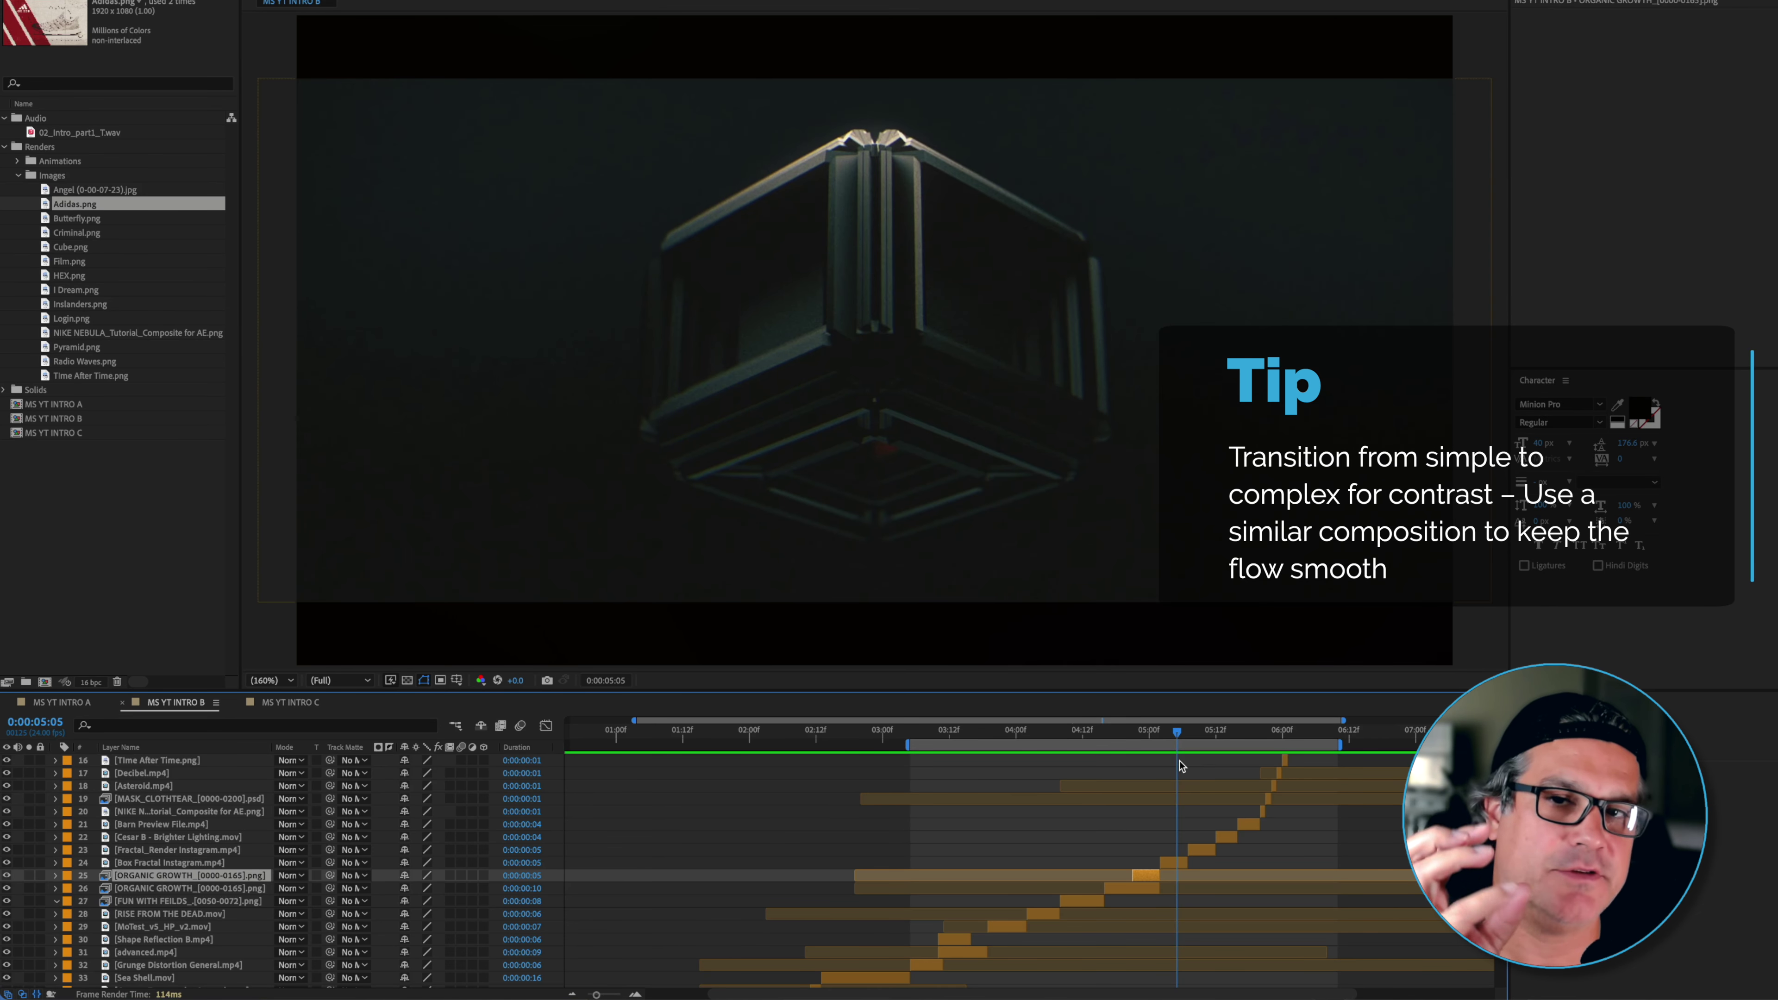
{"action": "left_click_drag", "start_coordinate": [1181, 766], "coordinate": [1306, 770]}
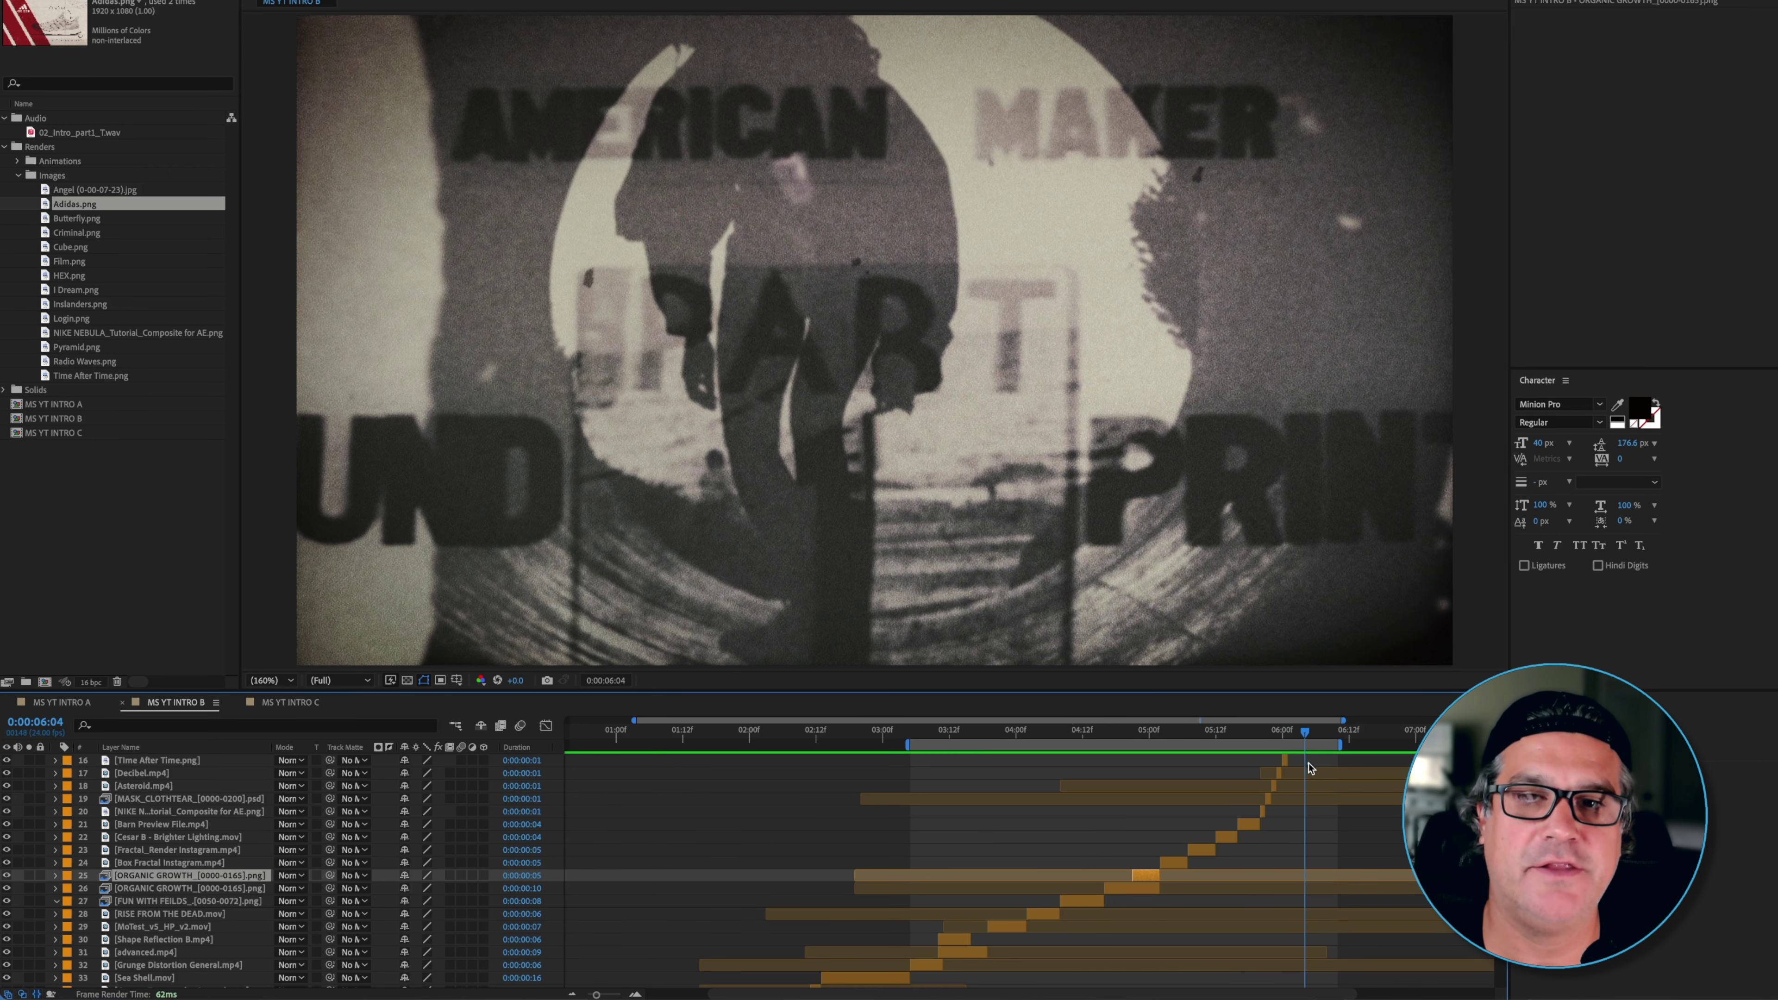
- Scrub from 0:00:06:04 through the moon clip to the MOTION SCIENCE logo at 0:00:07:05
{"action": "scroll", "coordinate": [1306, 778], "scroll_direction": "up", "scroll_amount": 5}
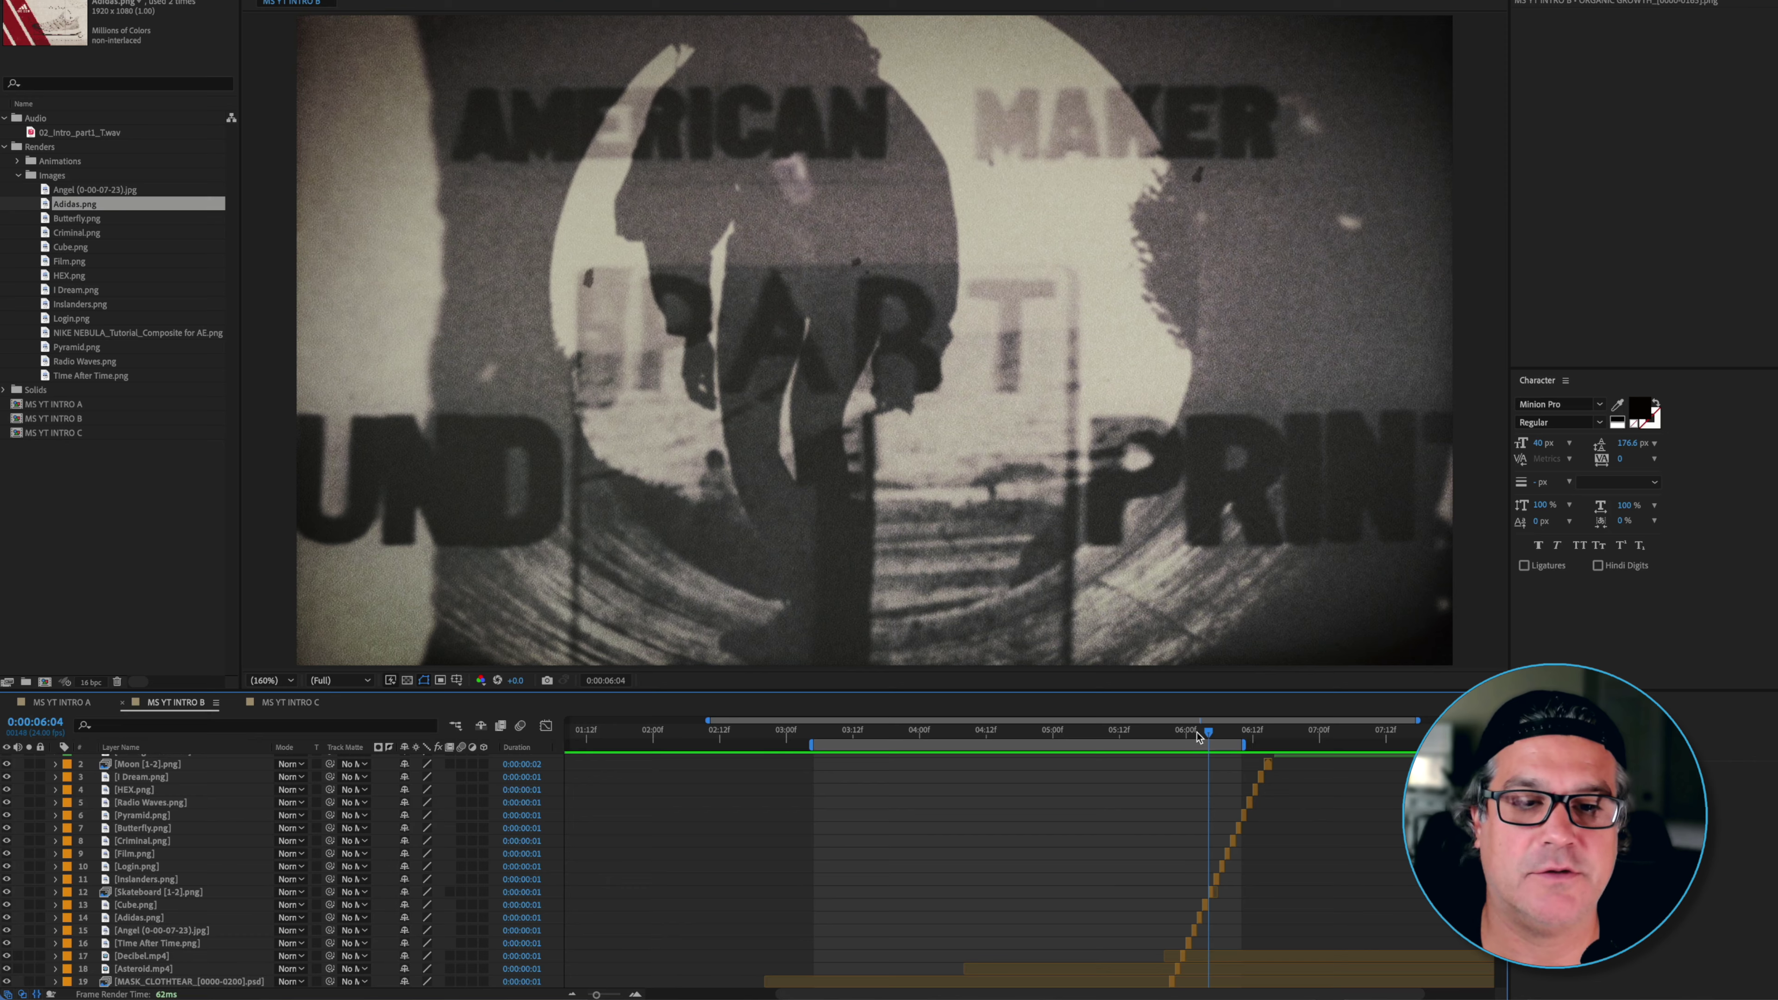
{"action": "left_click_drag", "start_coordinate": [1214, 734], "coordinate": [1270, 735]}
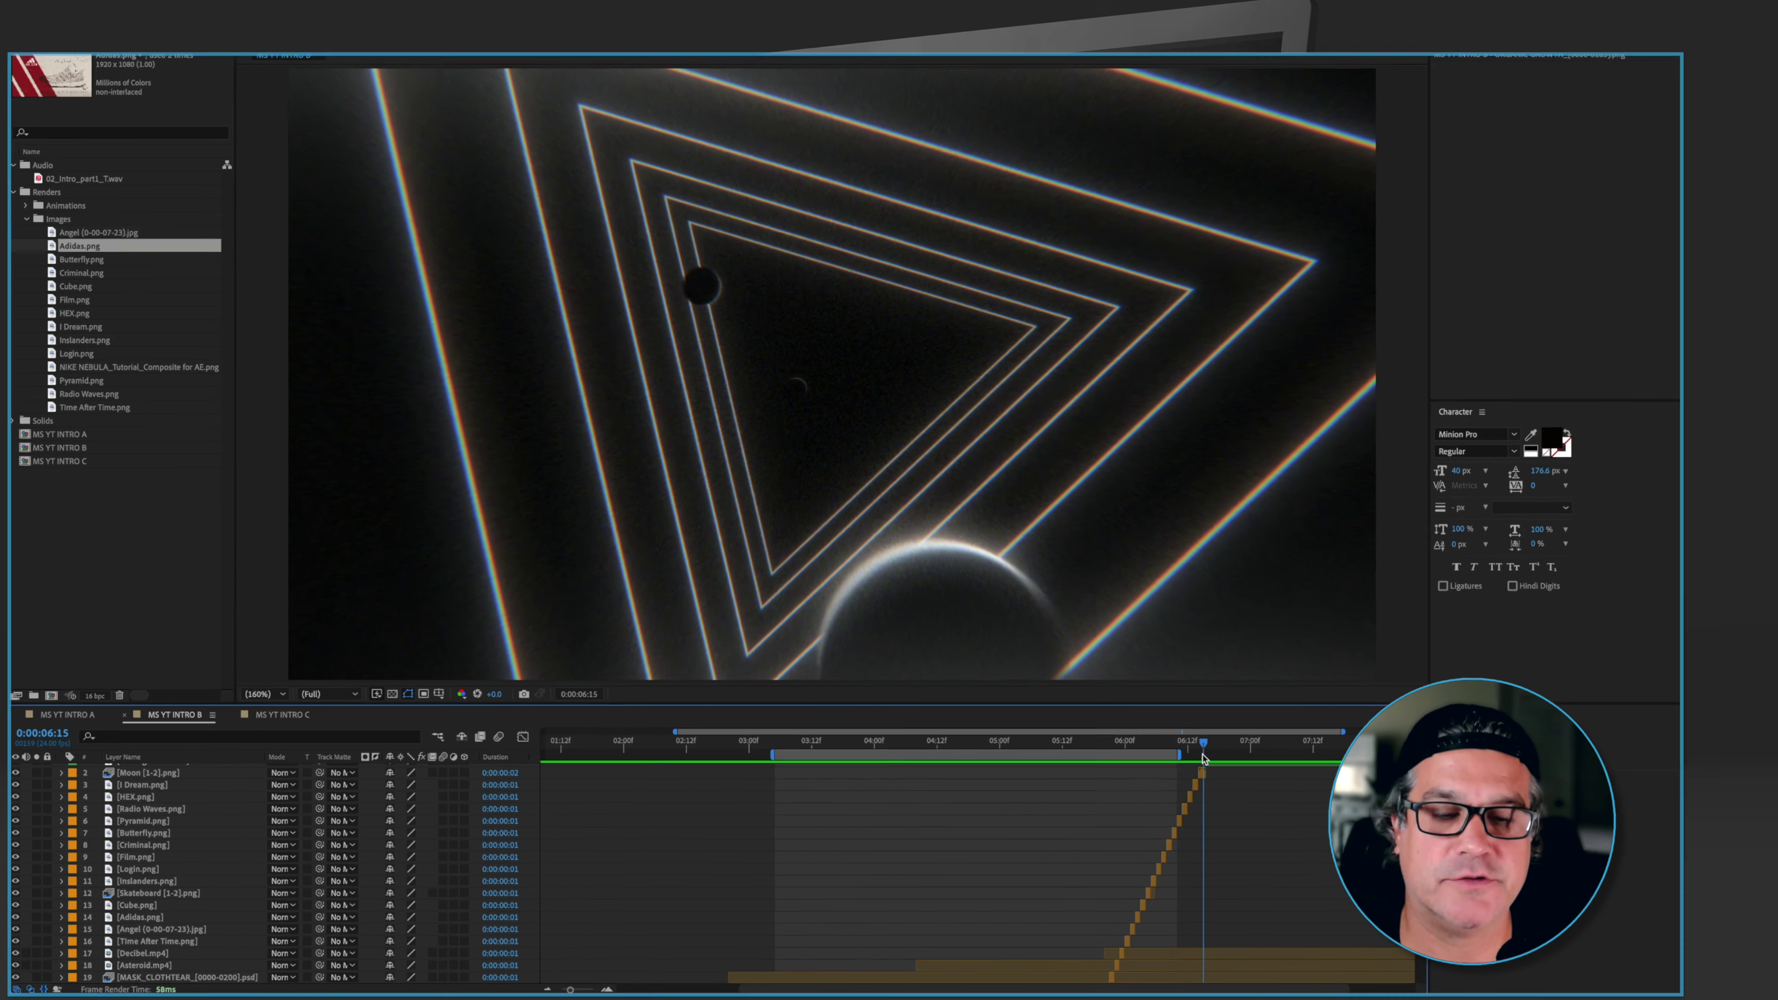
{"action": "scroll", "coordinate": [1203, 758], "scroll_direction": "up", "scroll_amount": 1}
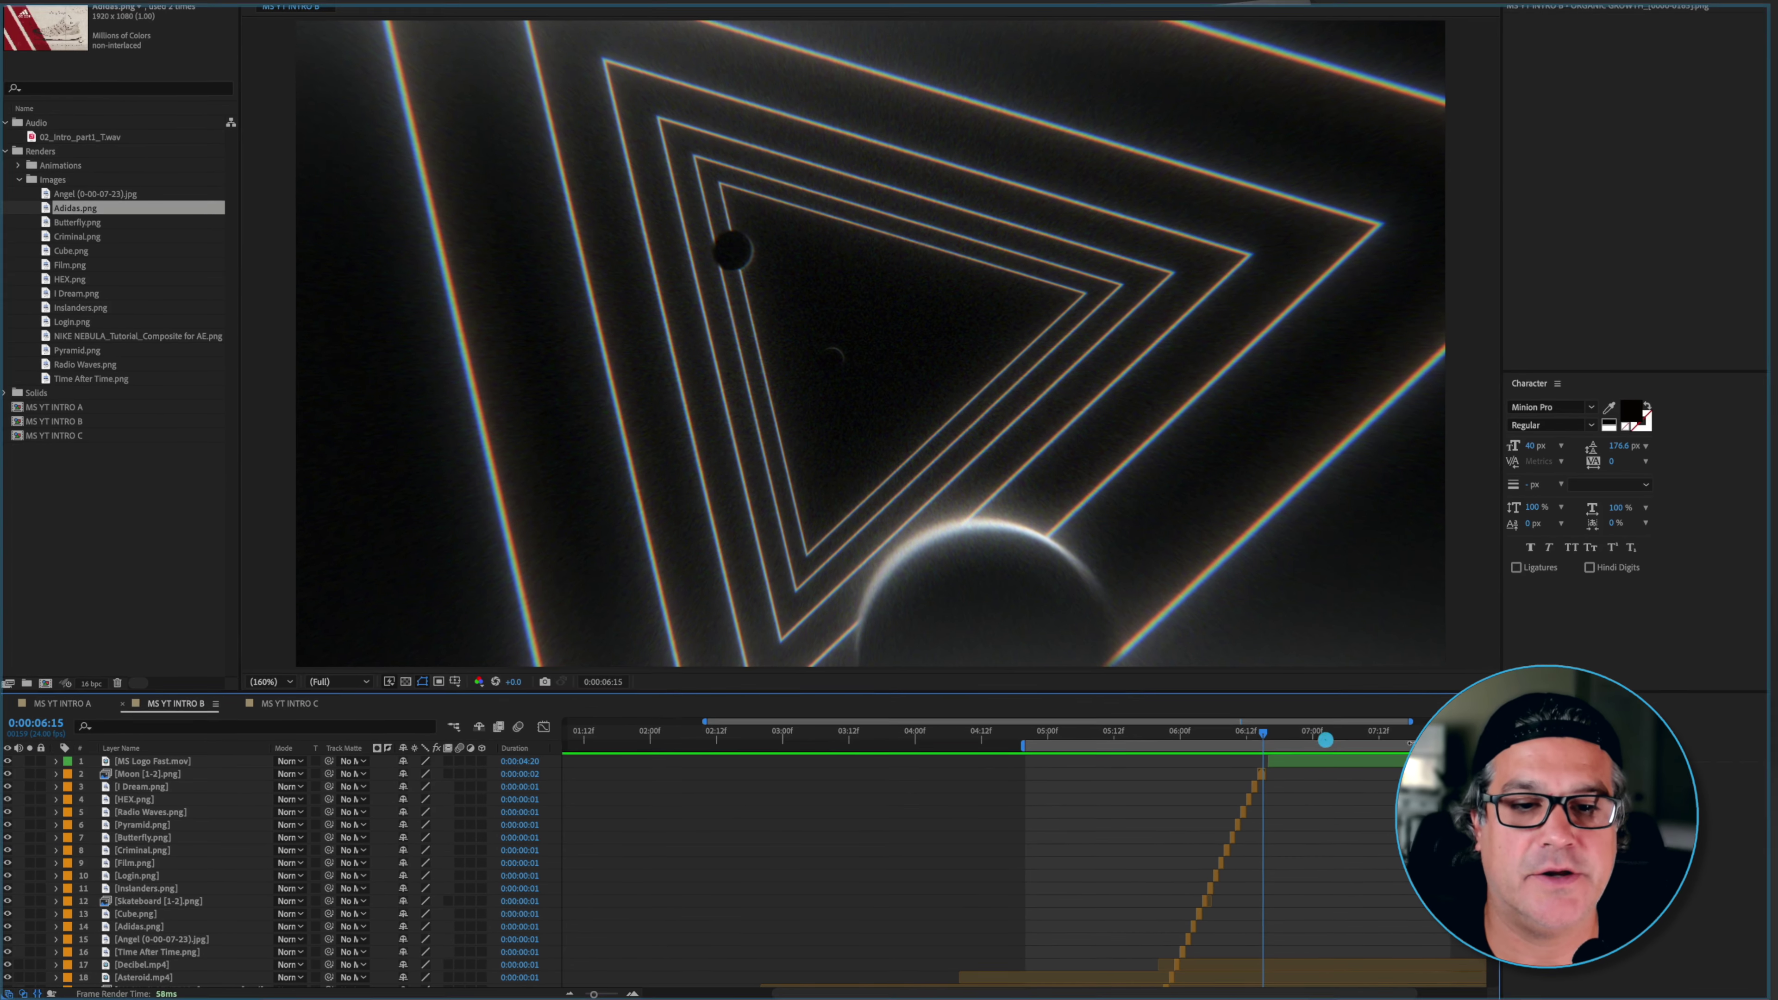
{"action": "left_click_drag", "start_coordinate": [1272, 739], "coordinate": [1348, 762]}
- Show Time Remap keyframes on MS Logo Fast.mov and scrub 0:00:06:22 to 0:00:08:00 as the logo resolves
{"action": "left_click", "coordinate": [1348, 762]}
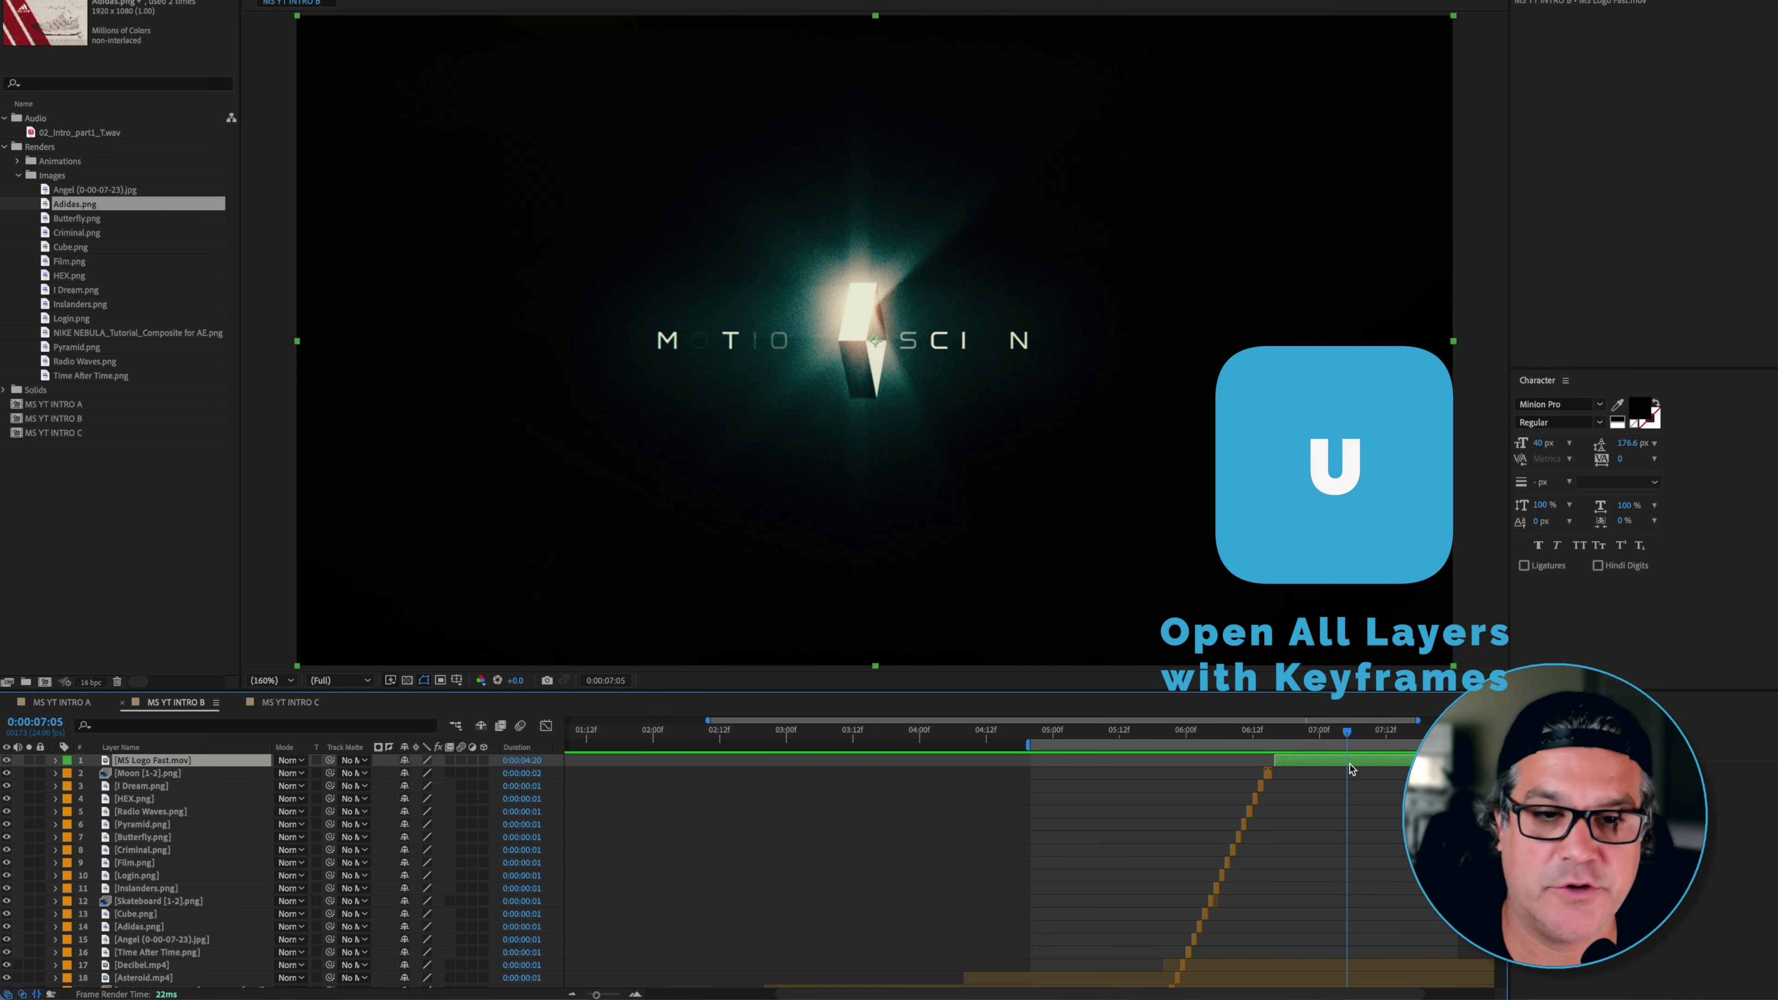
{"action": "key", "text": "u"}
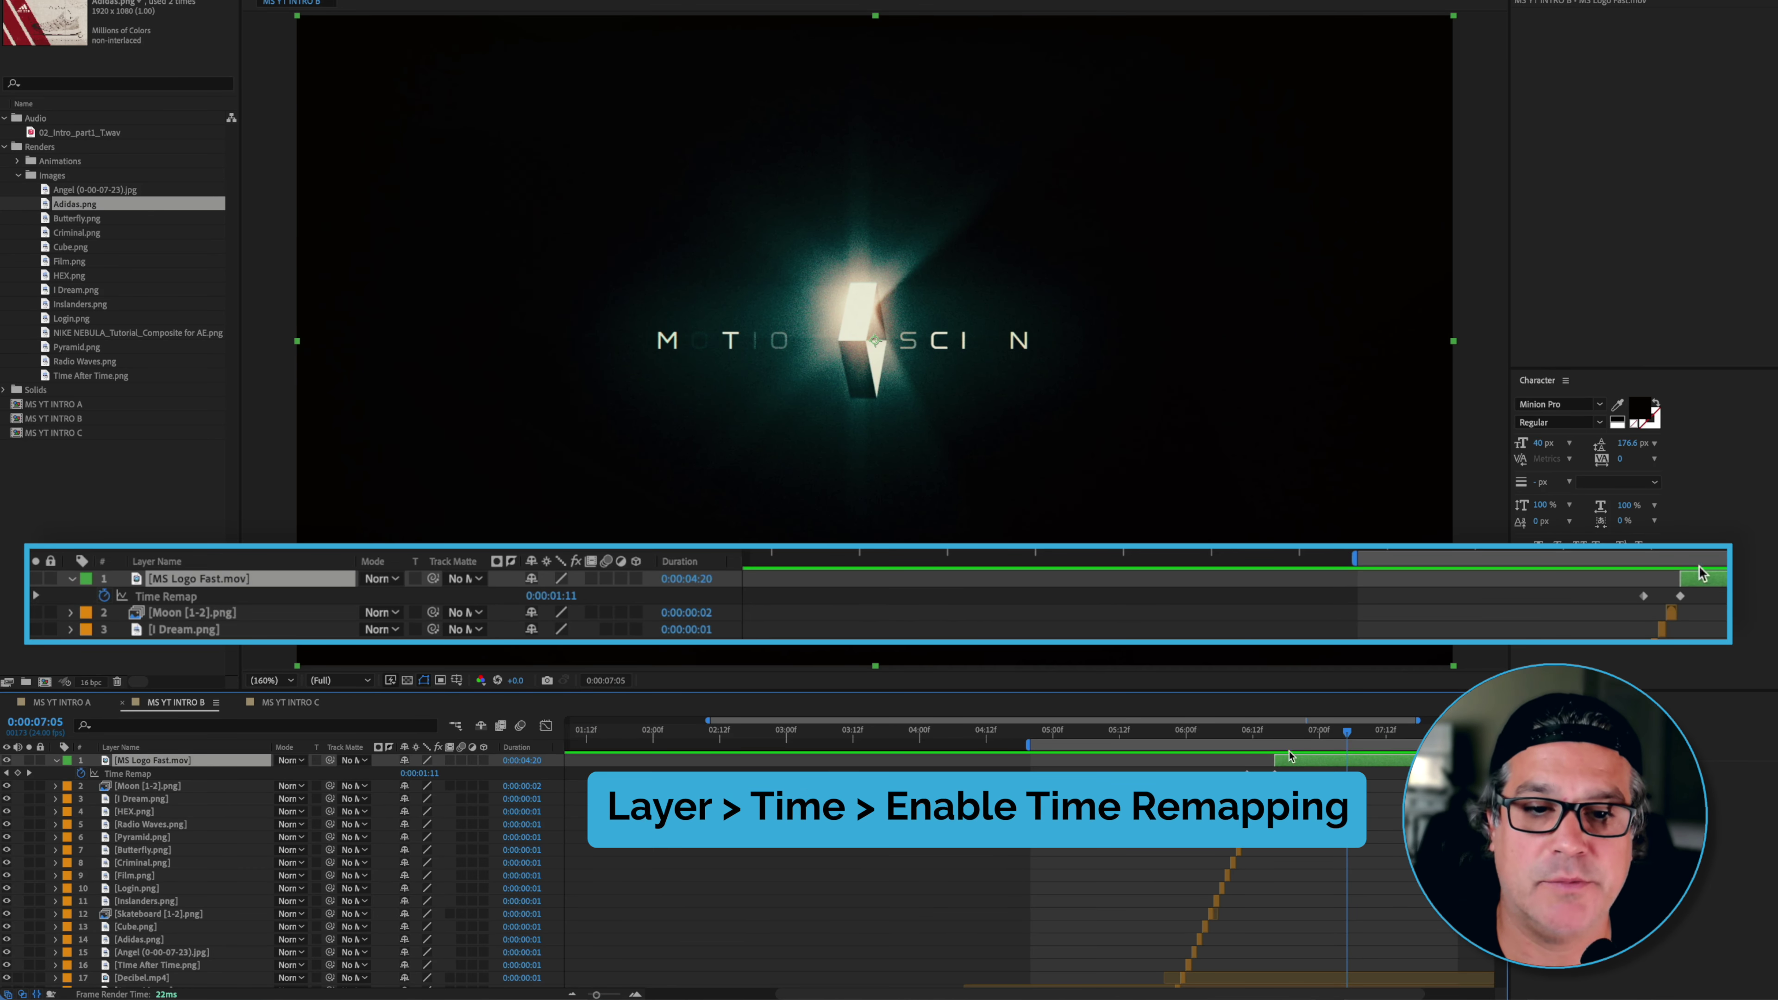
{"action": "scroll", "coordinate": [1280, 738], "scroll_direction": "right", "scroll_amount": 2}
{"action": "left_click_drag", "start_coordinate": [1272, 735], "coordinate": [1211, 734]}
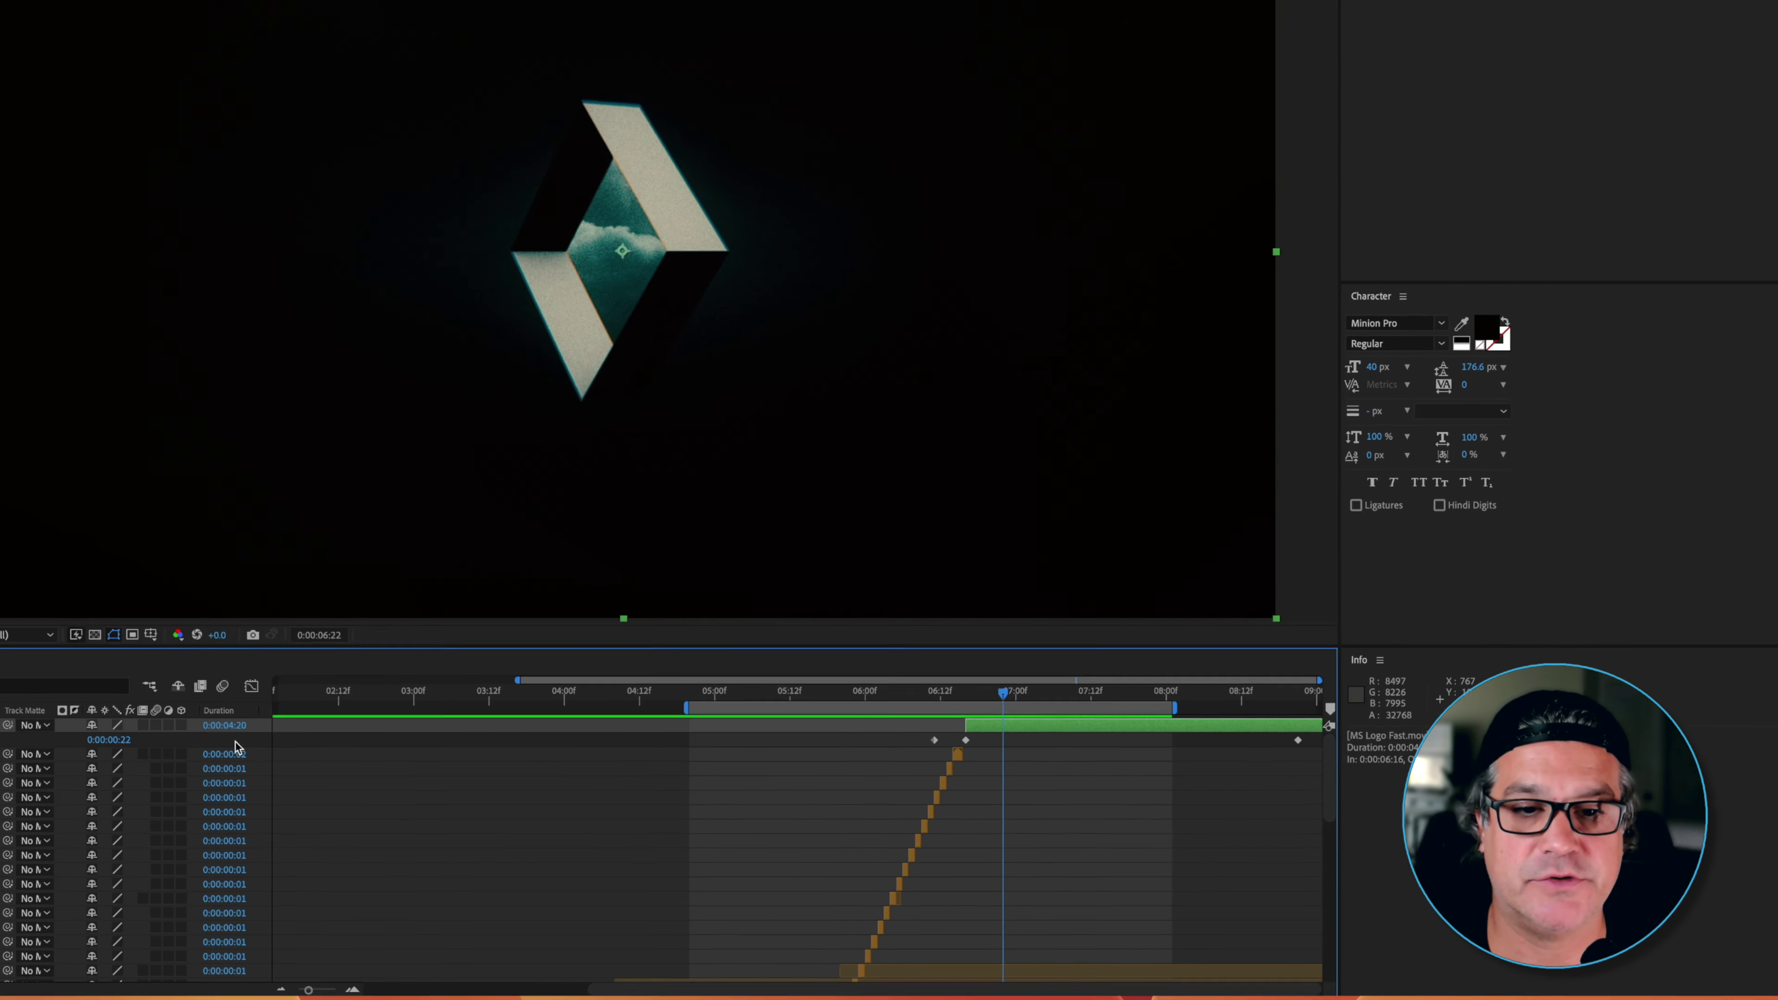
{"action": "left_click", "coordinate": [1229, 734]}
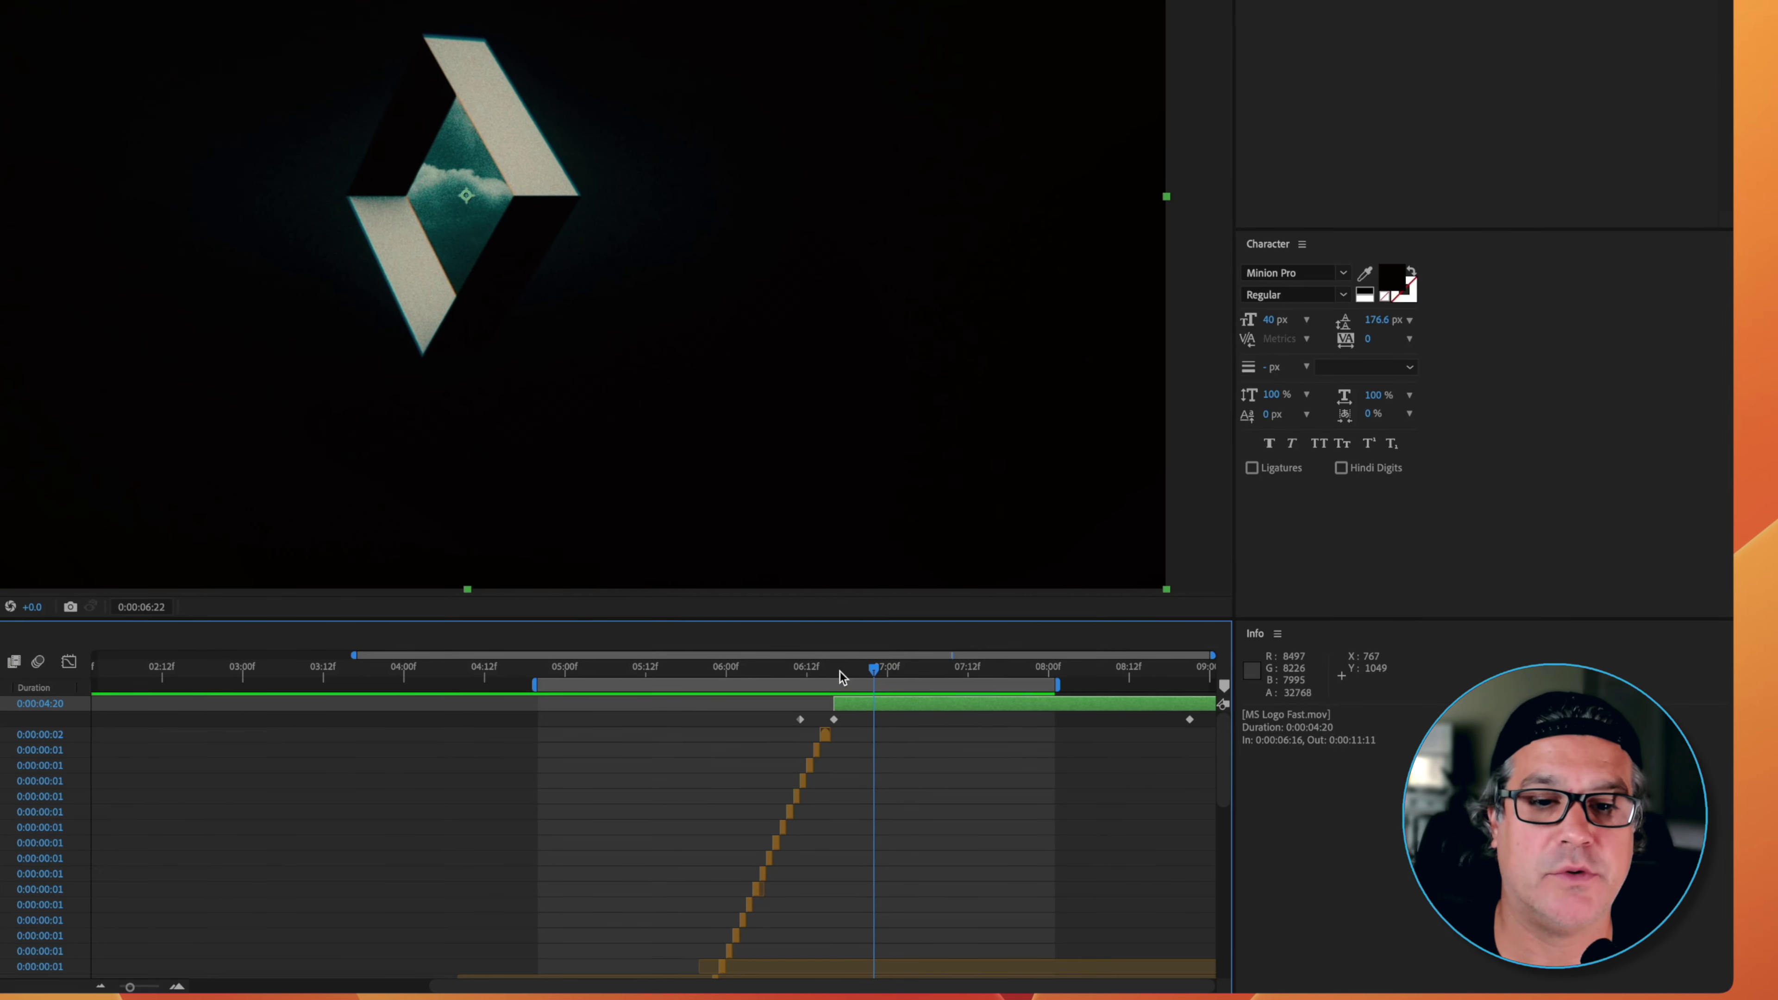
{"action": "left_click_drag", "start_coordinate": [909, 671], "coordinate": [1055, 671]}
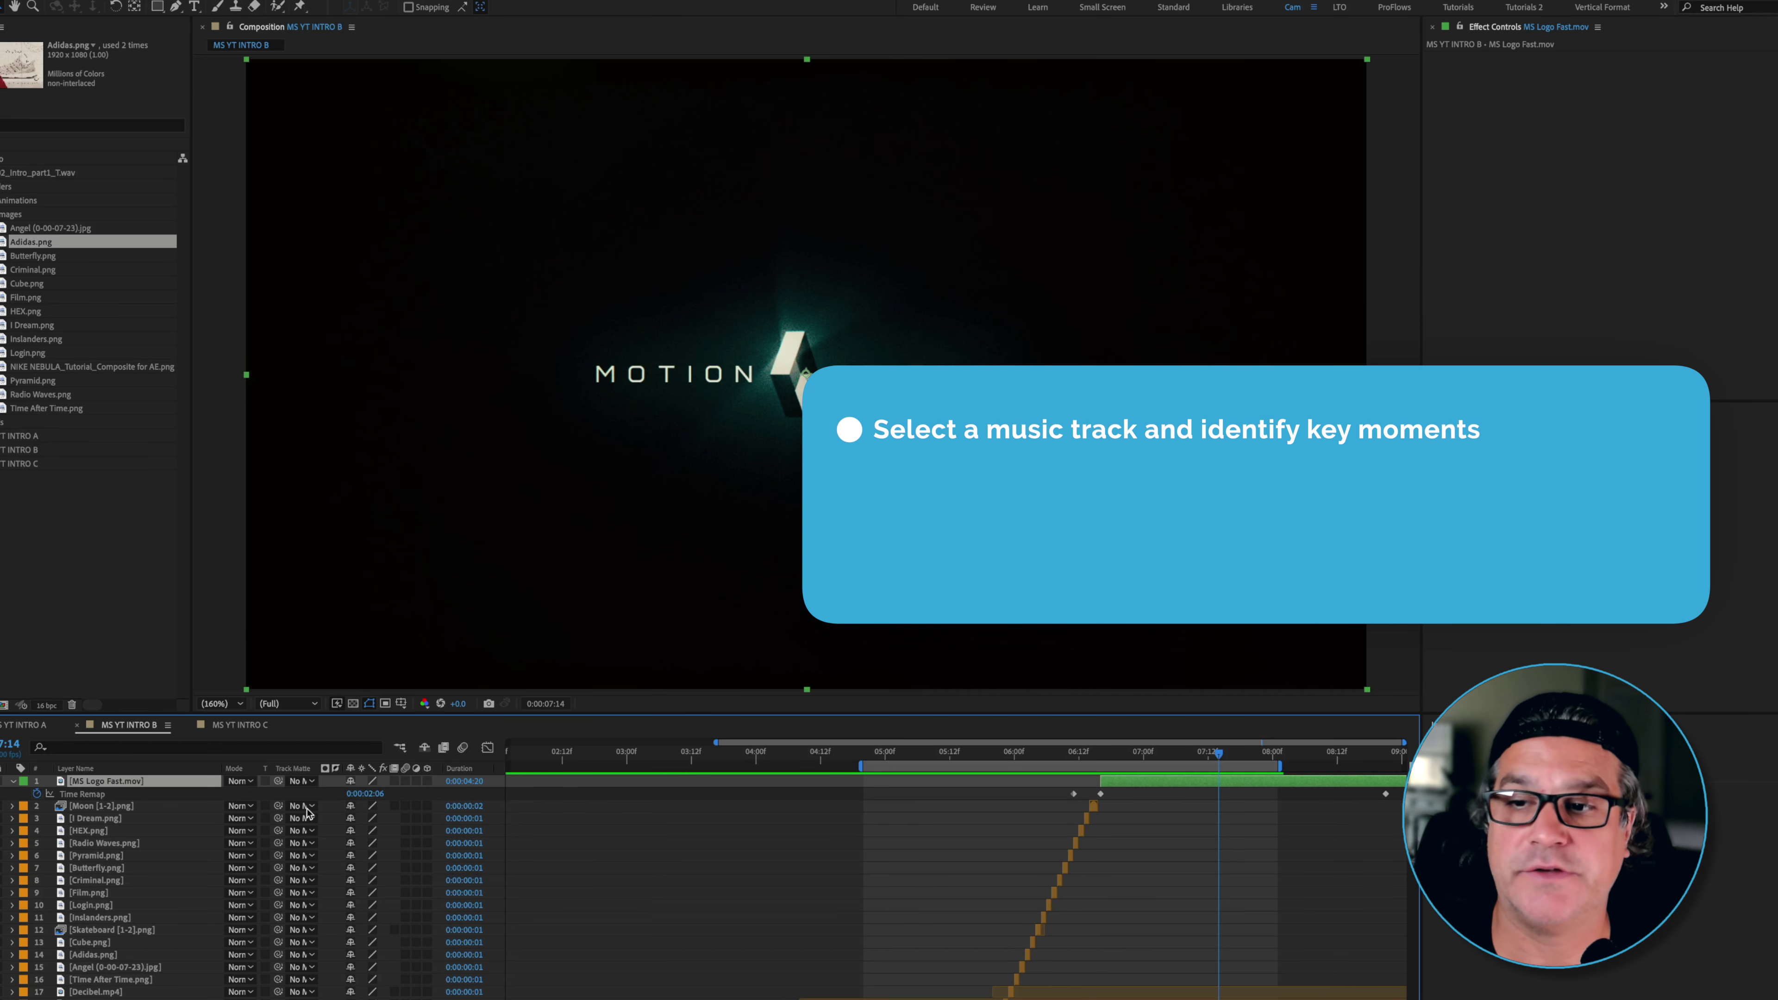
- Collapse the logo's Time Remap property and switch to the MS YT INTRO C composition
{"action": "left_click", "coordinate": [11, 783]}
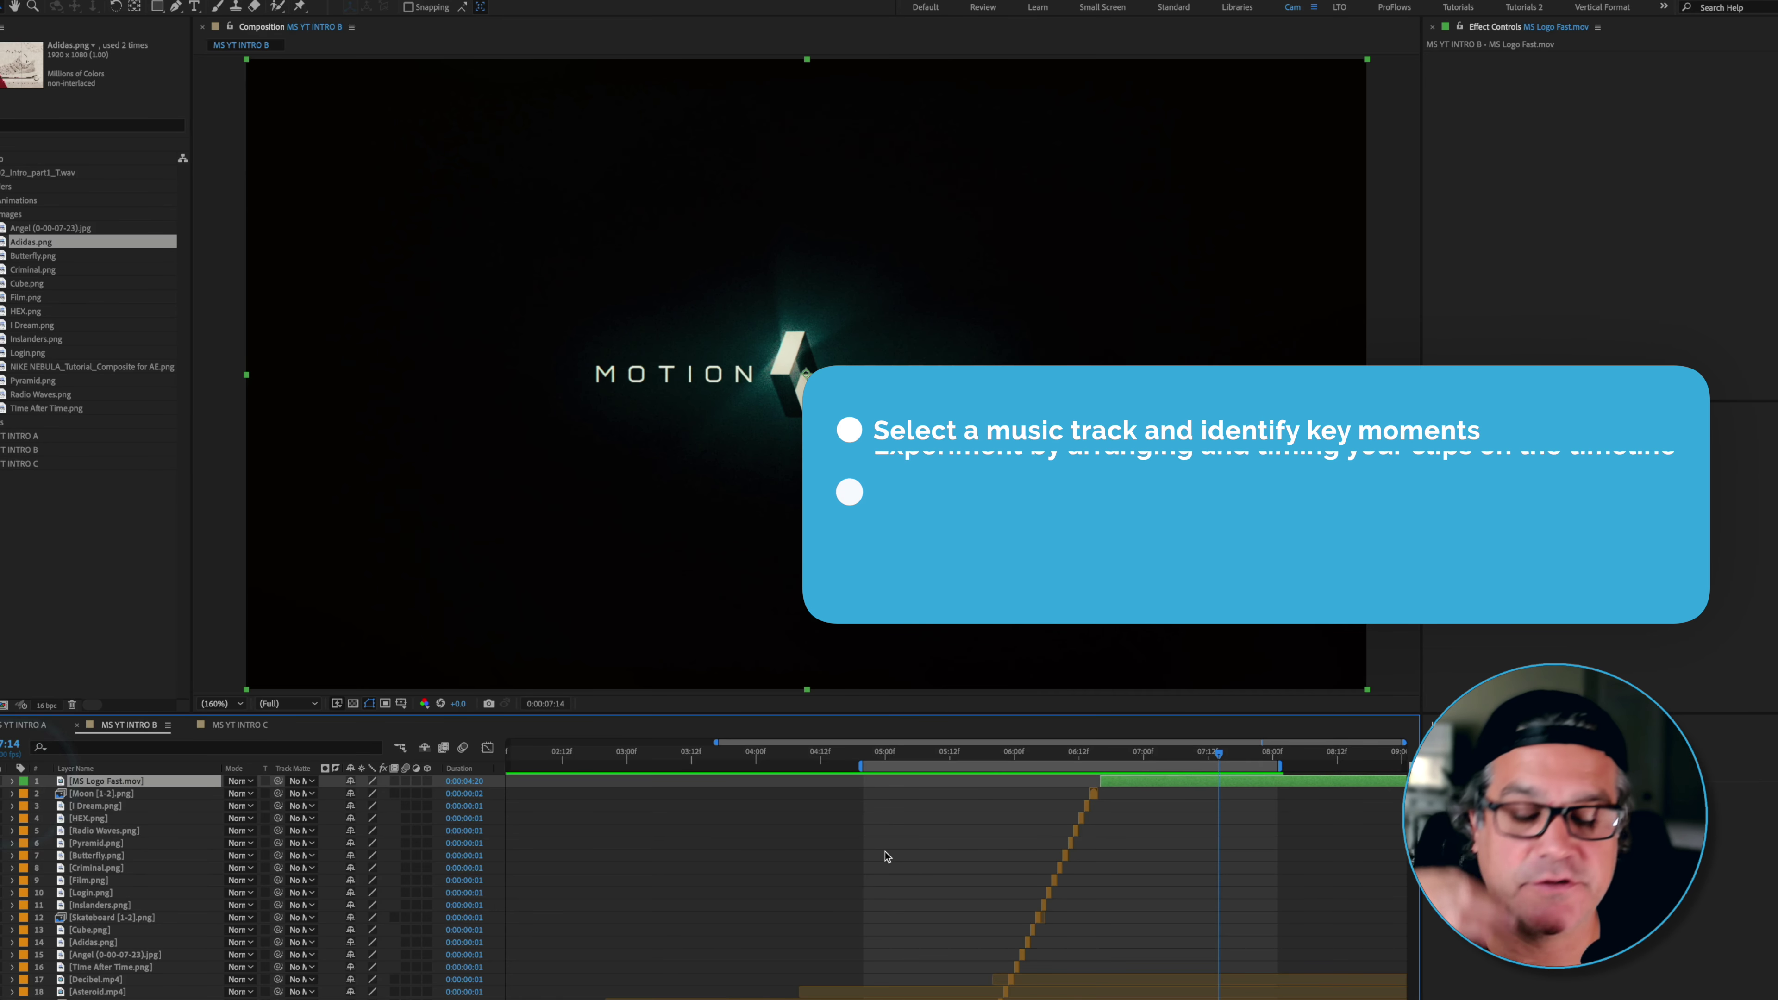
{"action": "scroll", "coordinate": [886, 856], "scroll_direction": "down", "scroll_amount": 5}
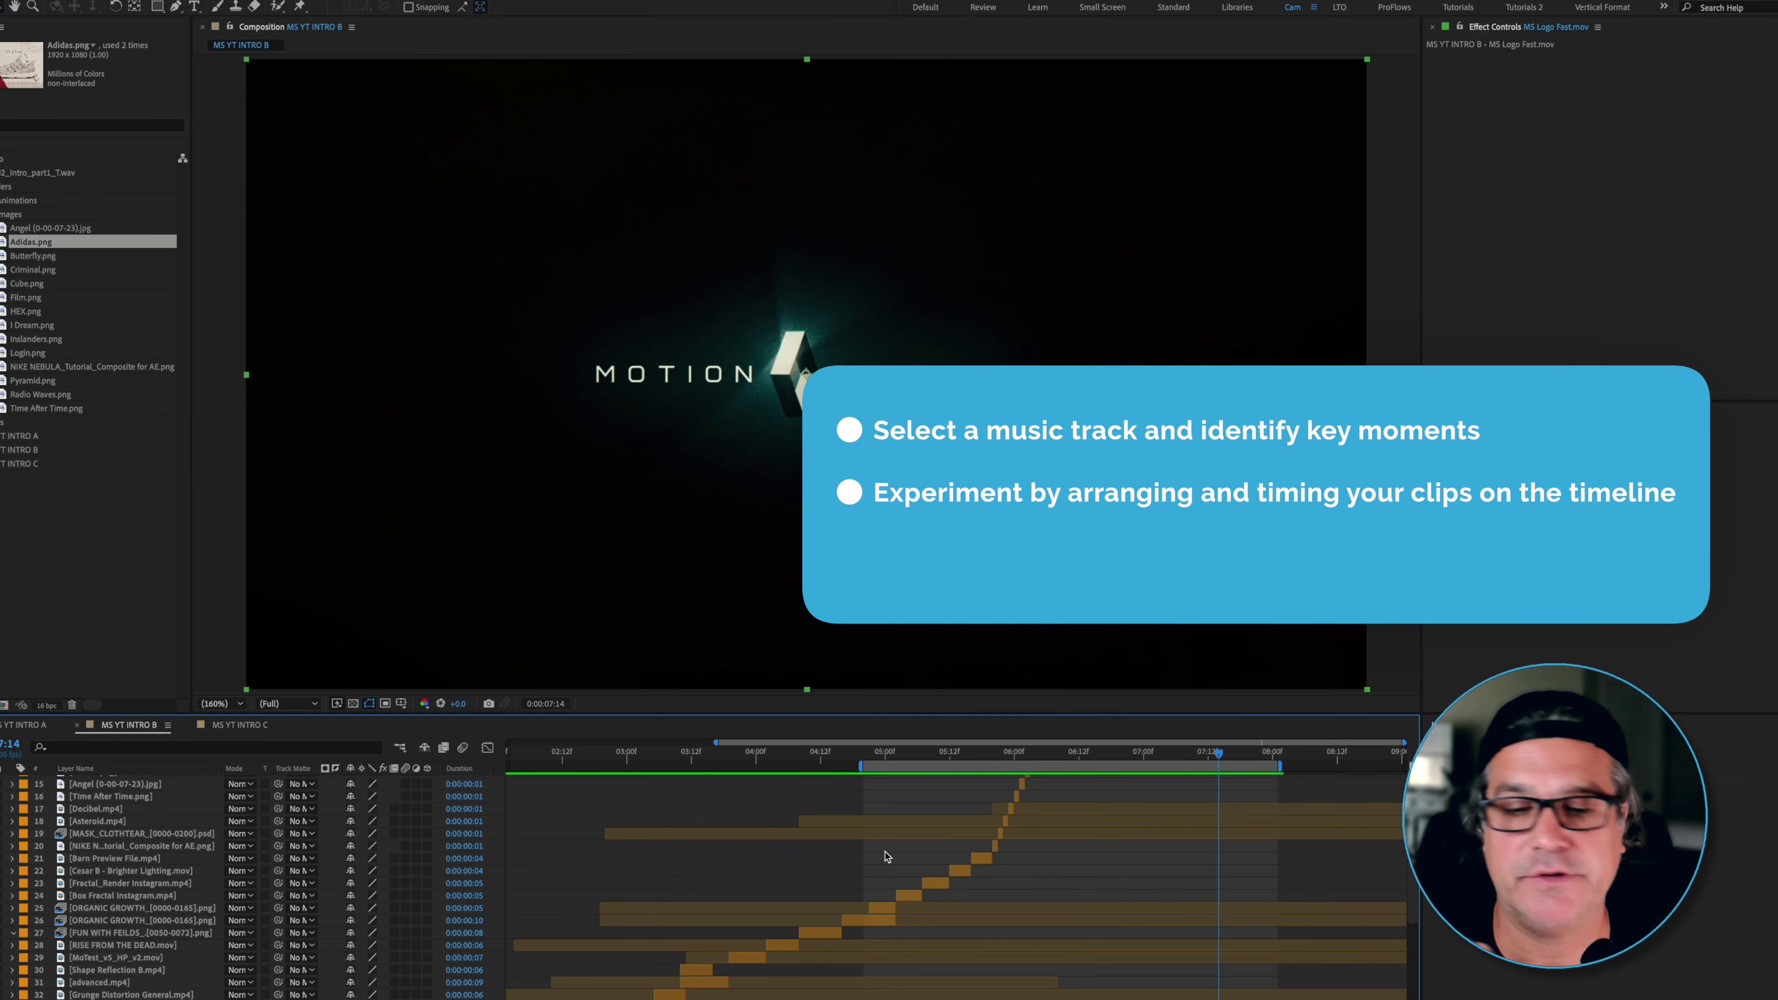
{"action": "scroll", "coordinate": [886, 856], "scroll_direction": "down", "scroll_amount": 3}
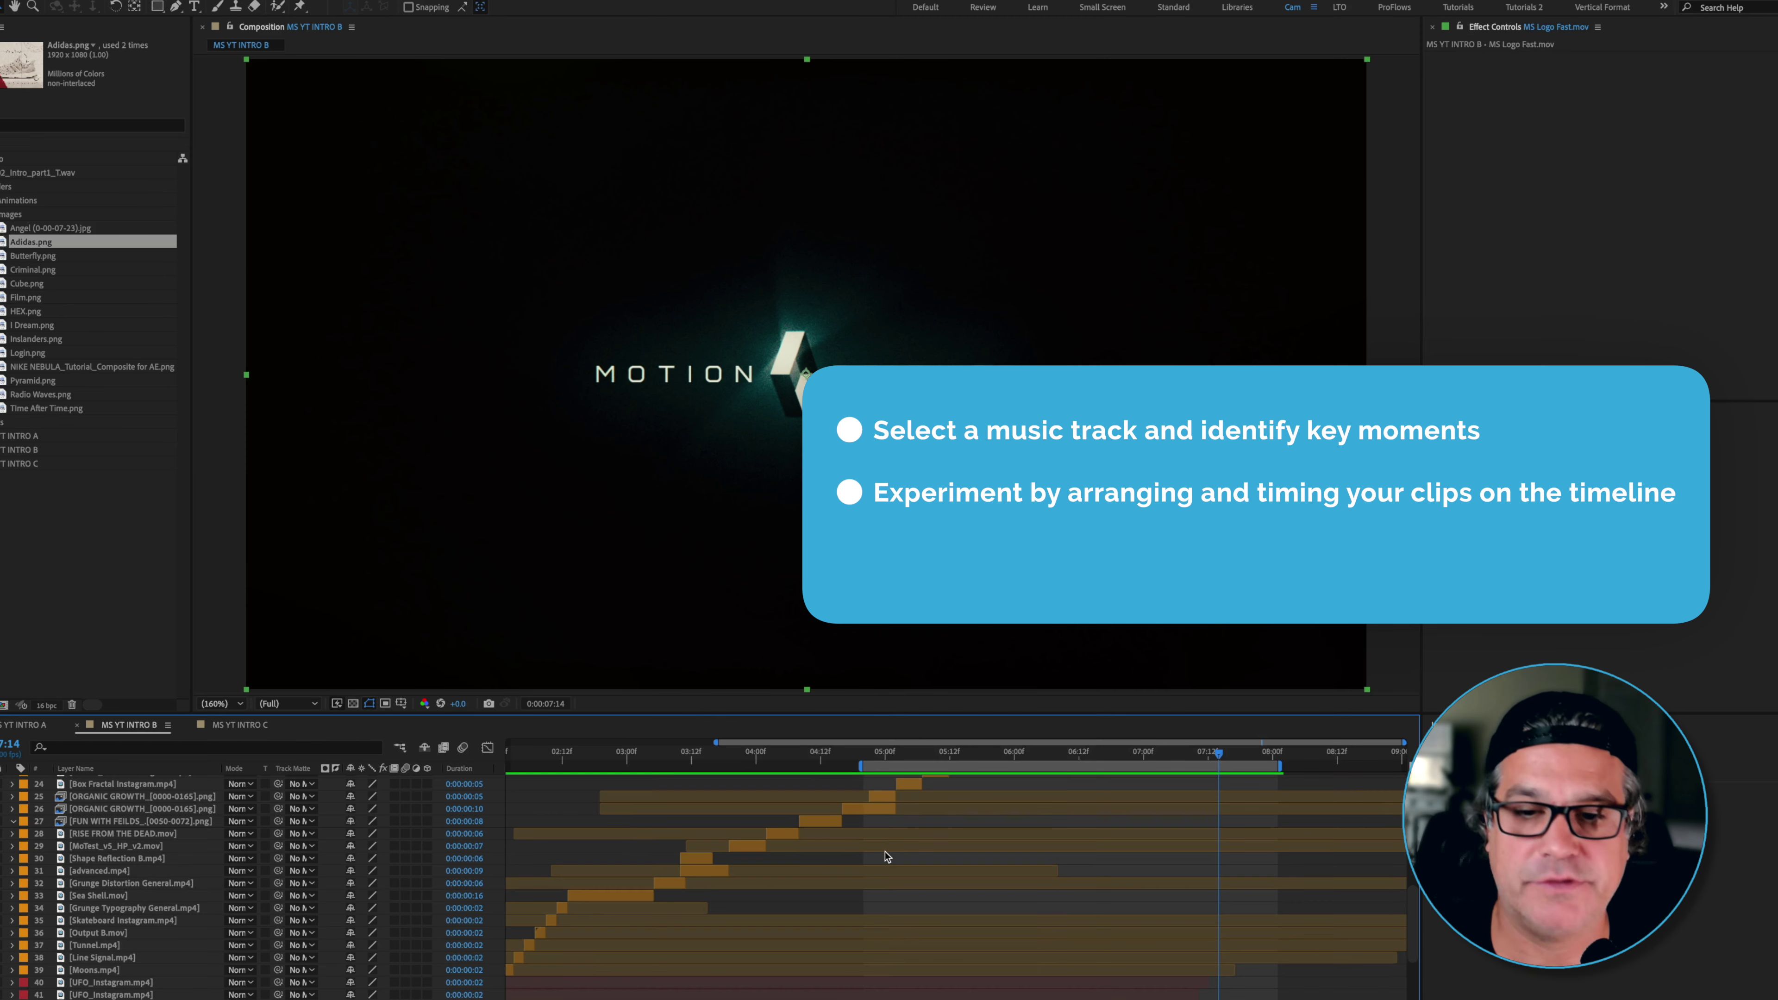
{"action": "left_click", "coordinate": [241, 725]}
{"action": "scroll", "coordinate": [633, 862], "scroll_direction": "down", "scroll_amount": 5}
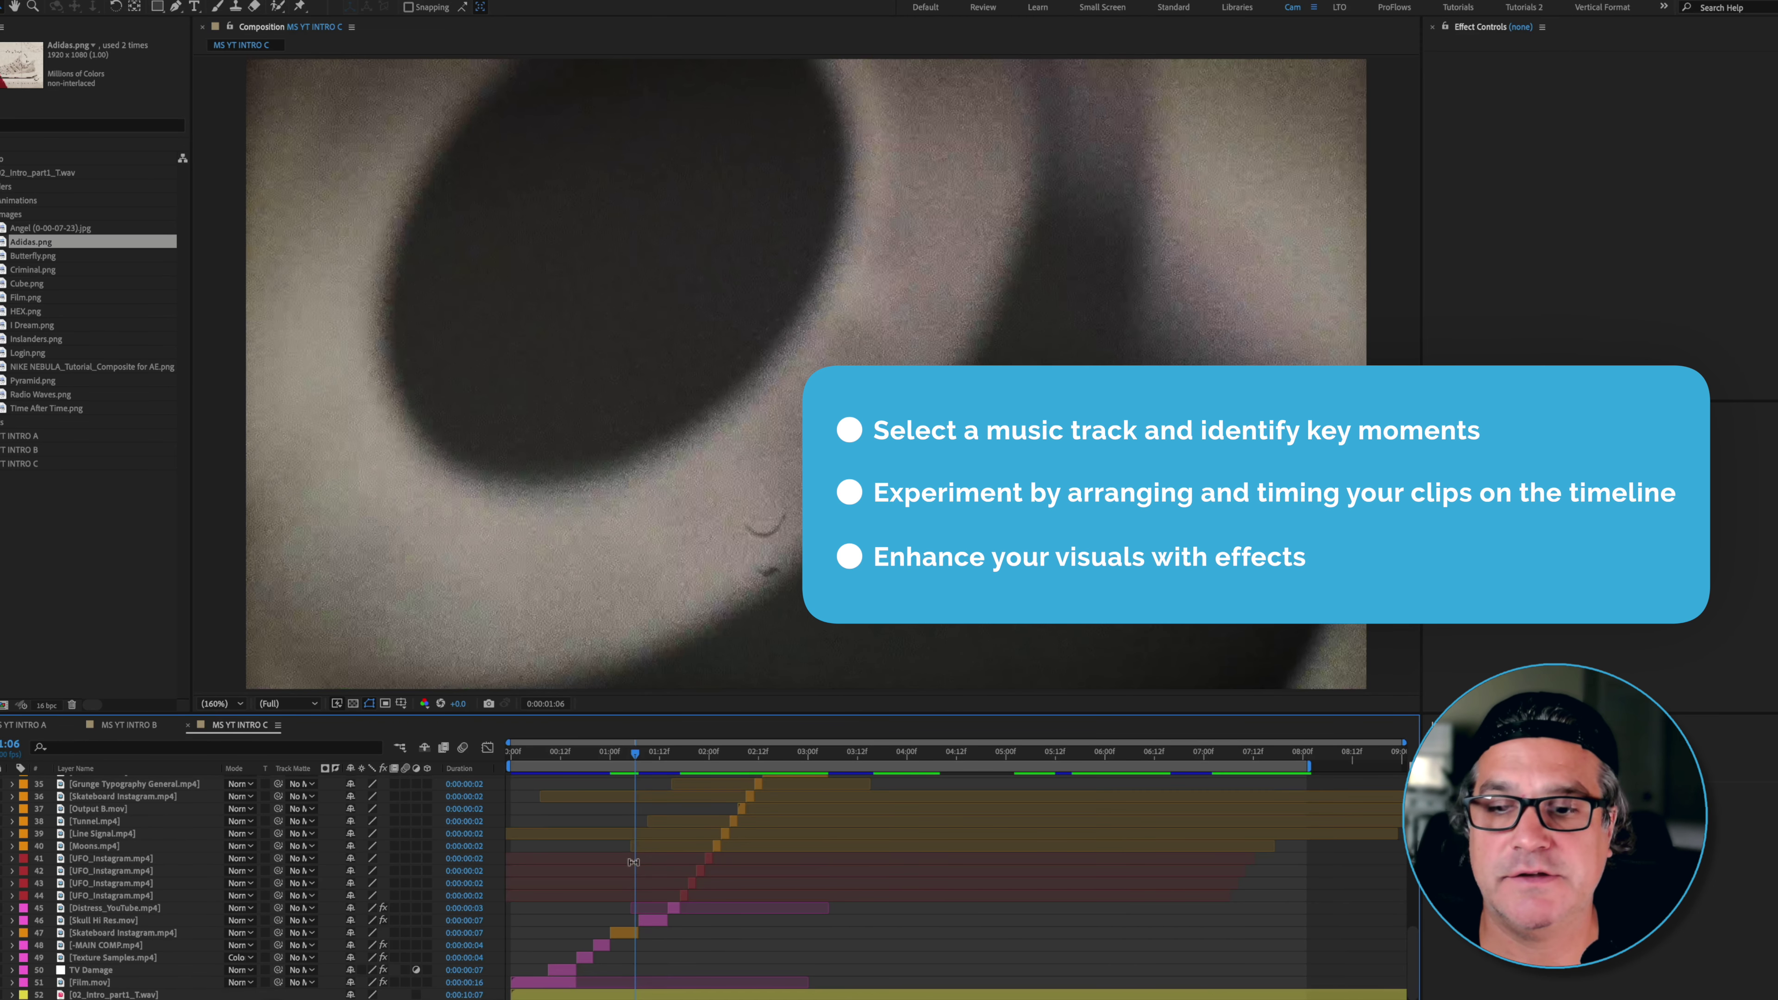
- Select layers 48–51, from Film.mov up to -MAIN COMP.mp4, and show their effects
{"action": "left_click", "coordinate": [554, 986]}
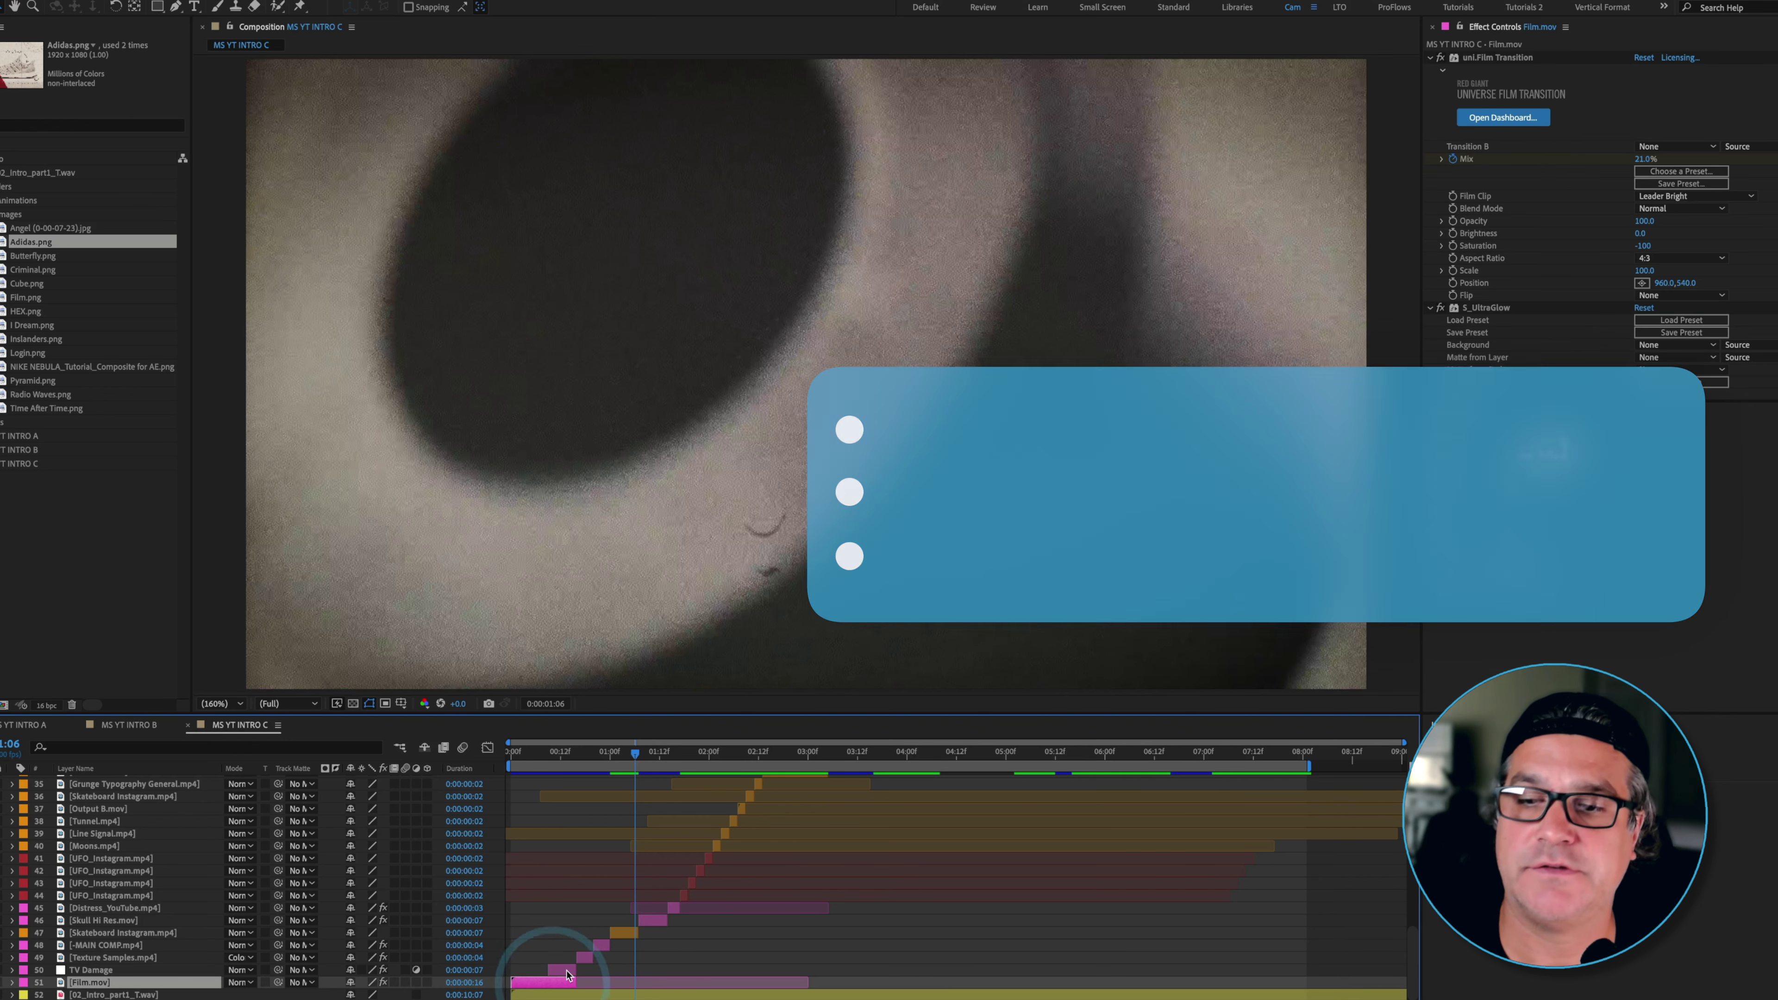
{"action": "left_click", "coordinate": [602, 946], "text": "shift"}
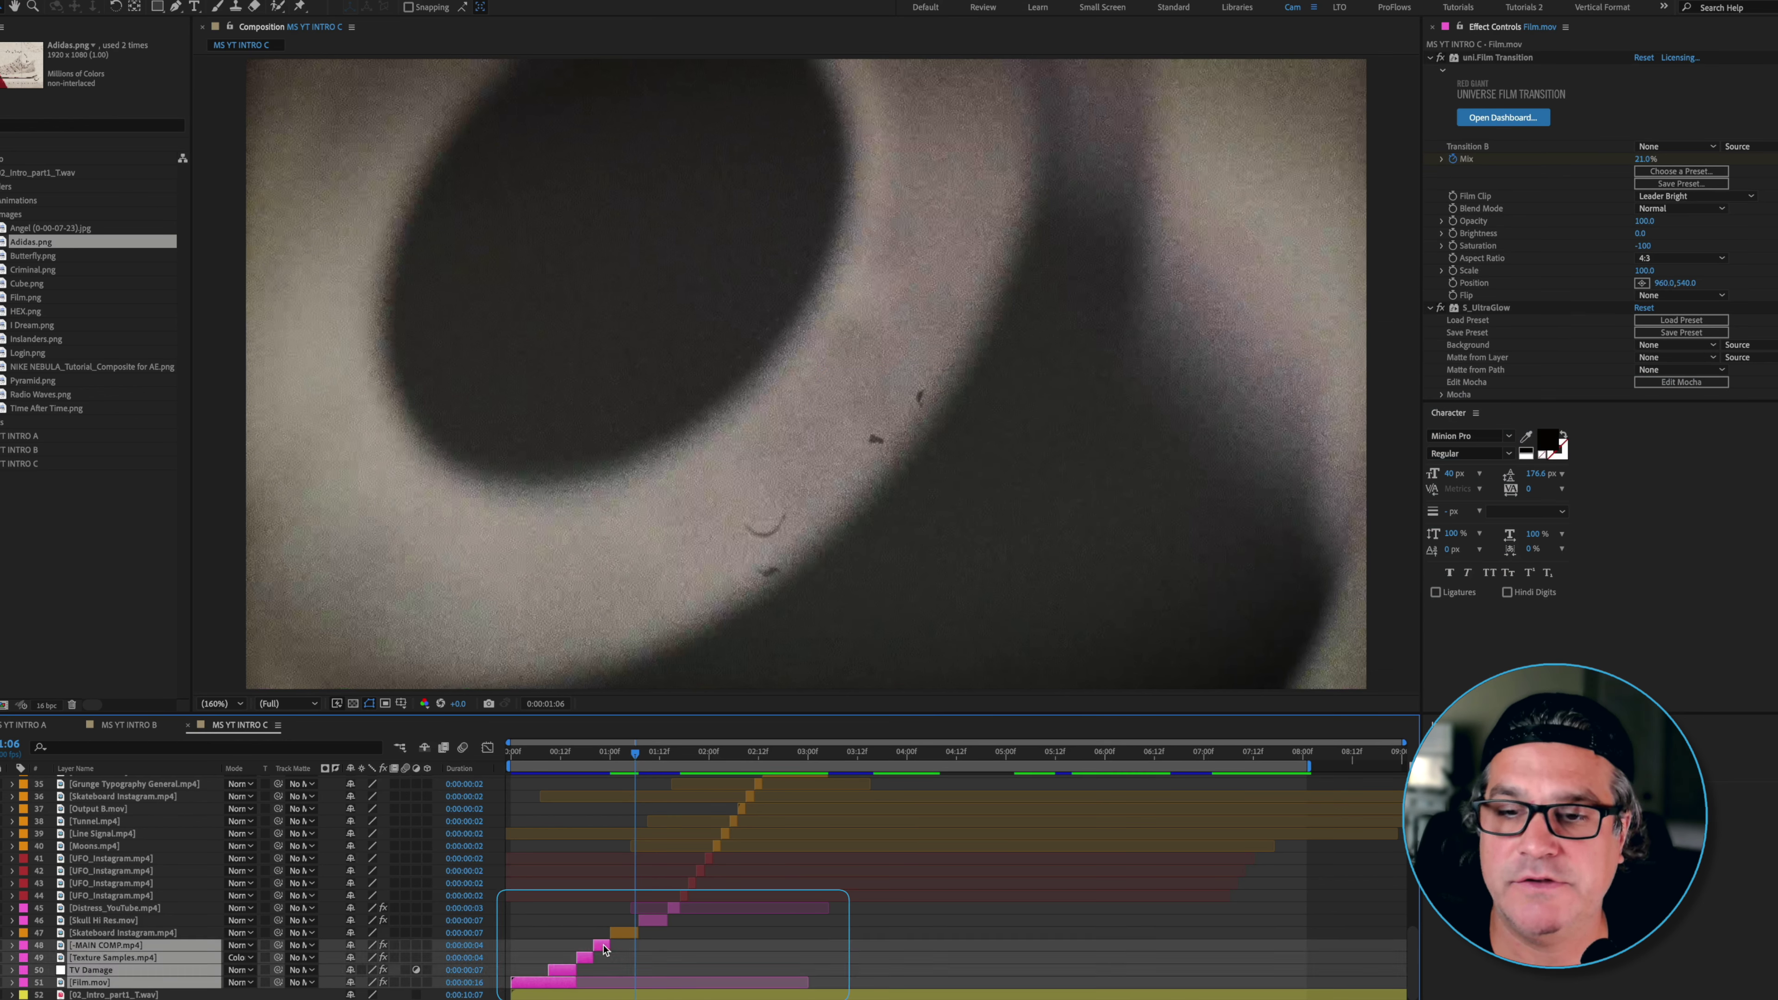
{"action": "key", "text": "e"}
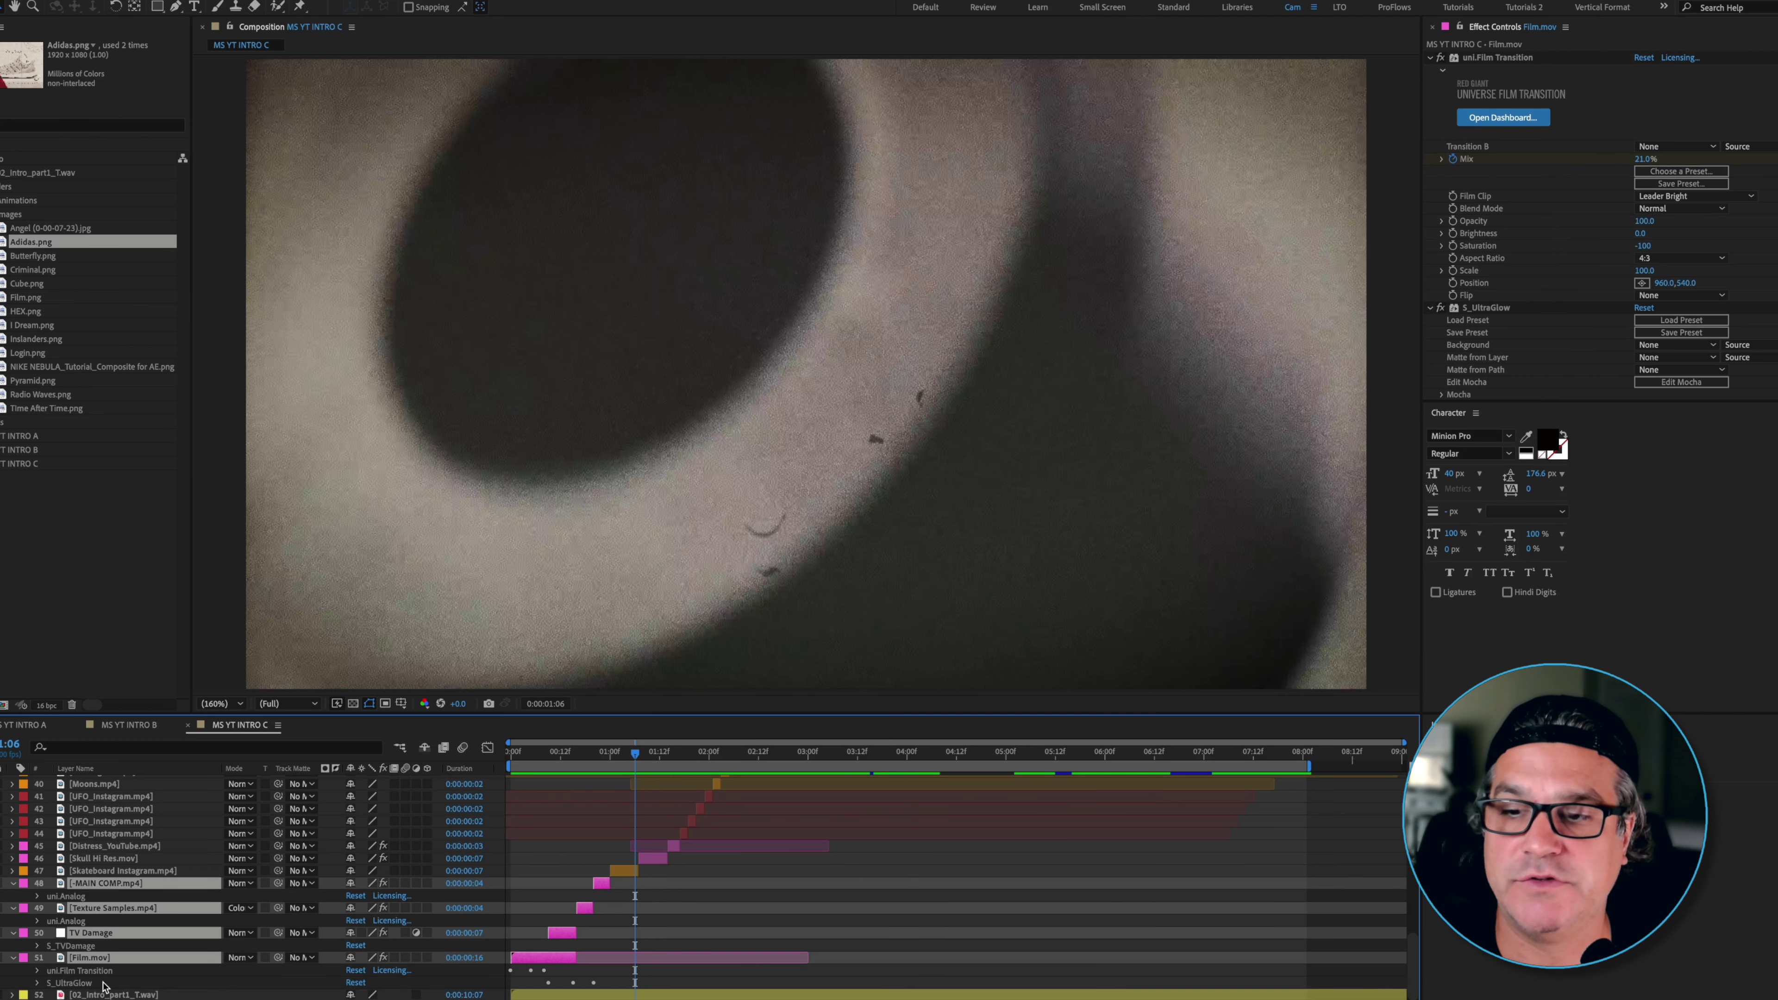
- From the composition start, step through frames previewing the uni.Film Transition on Film.mov
{"action": "key", "text": "Home"}
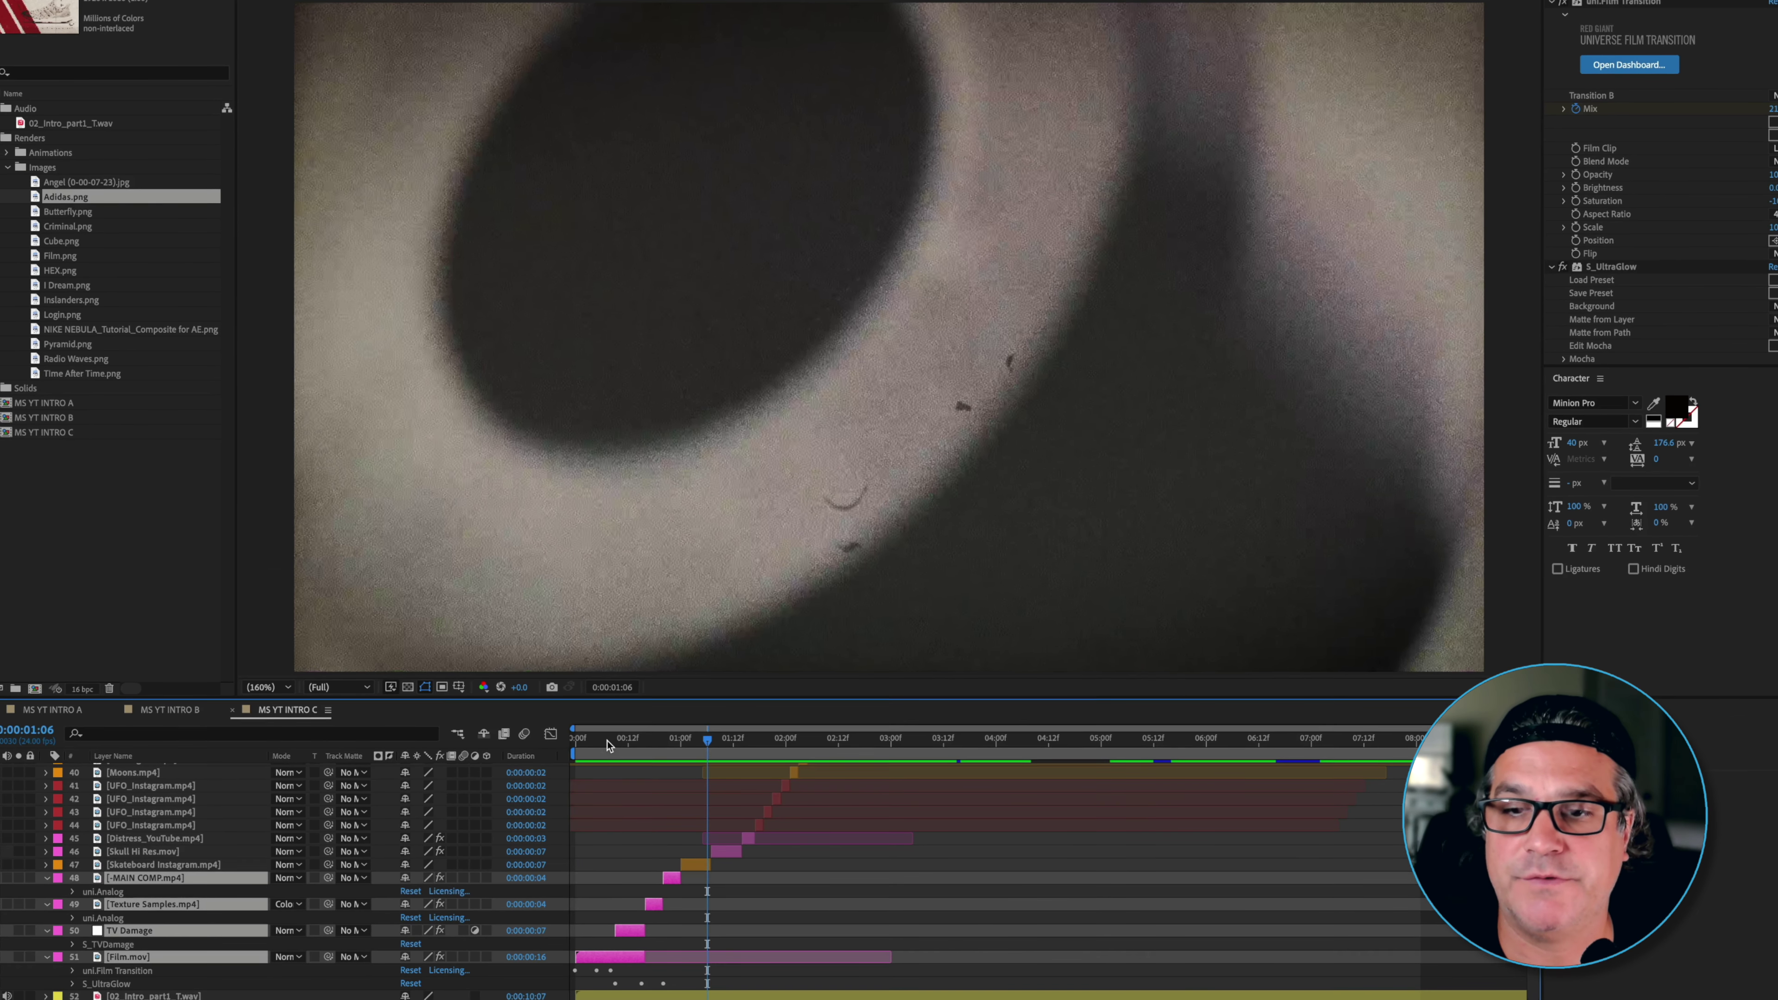
{"action": "left_click", "coordinate": [551, 749]}
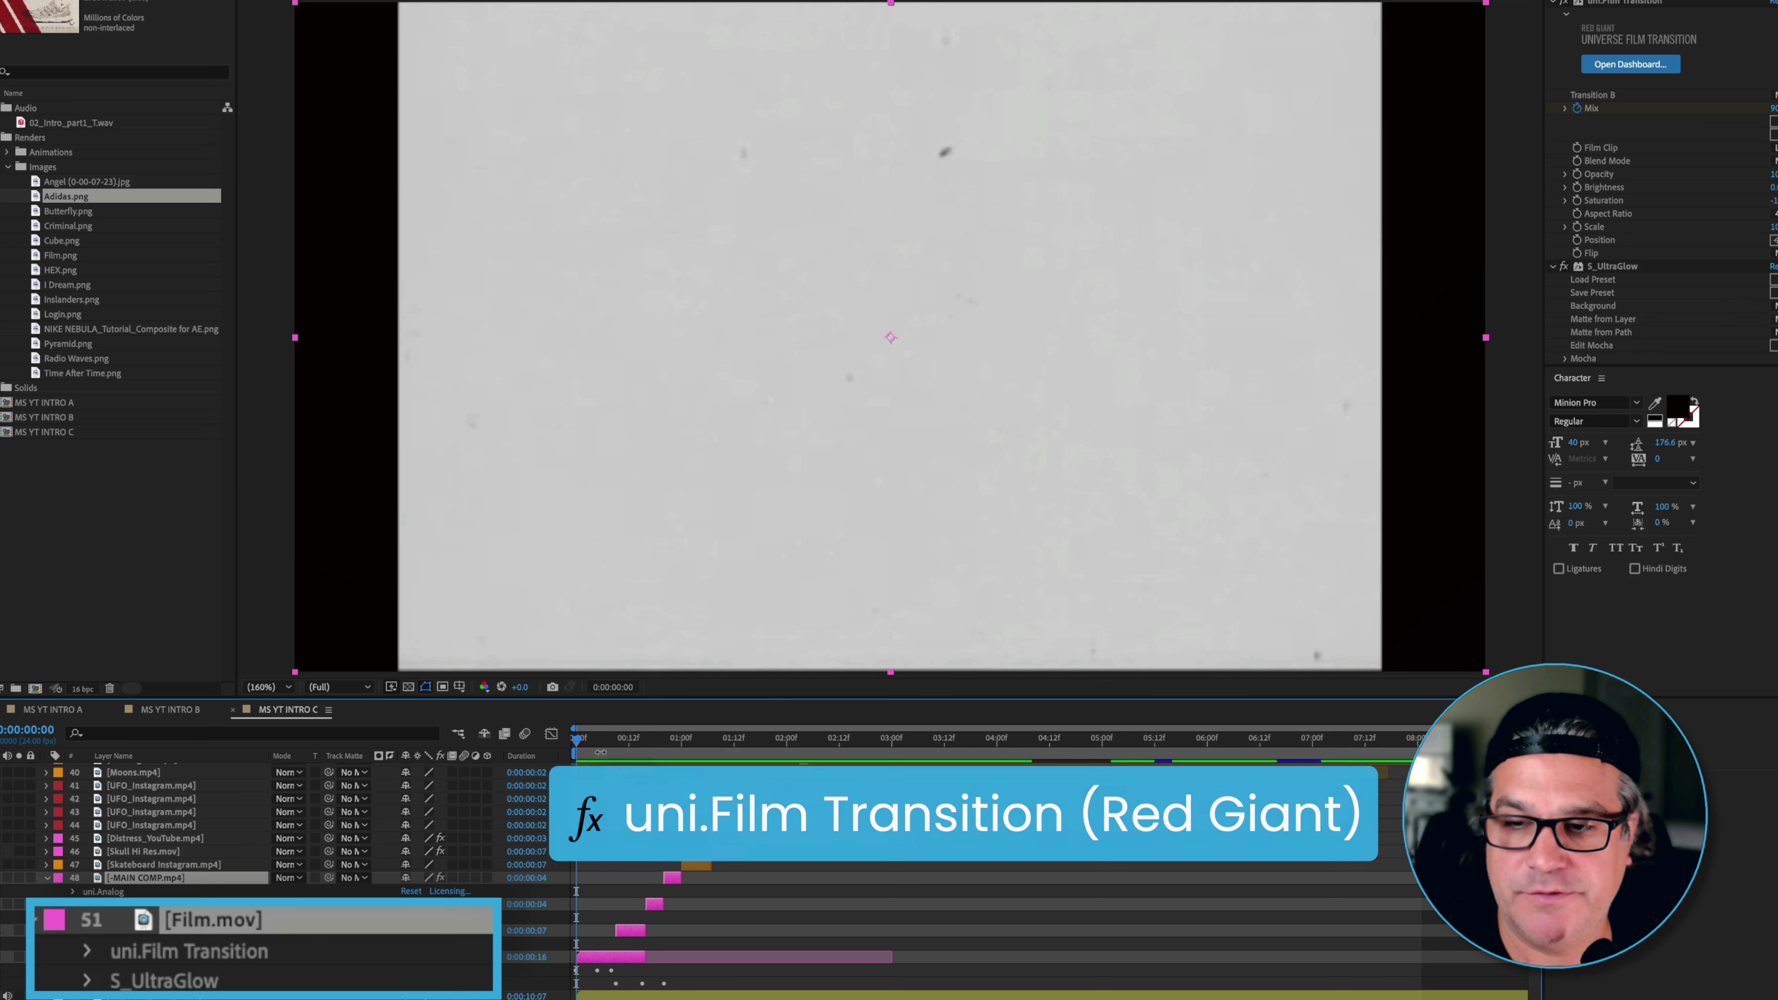
{"action": "left_click", "coordinate": [217, 972]}
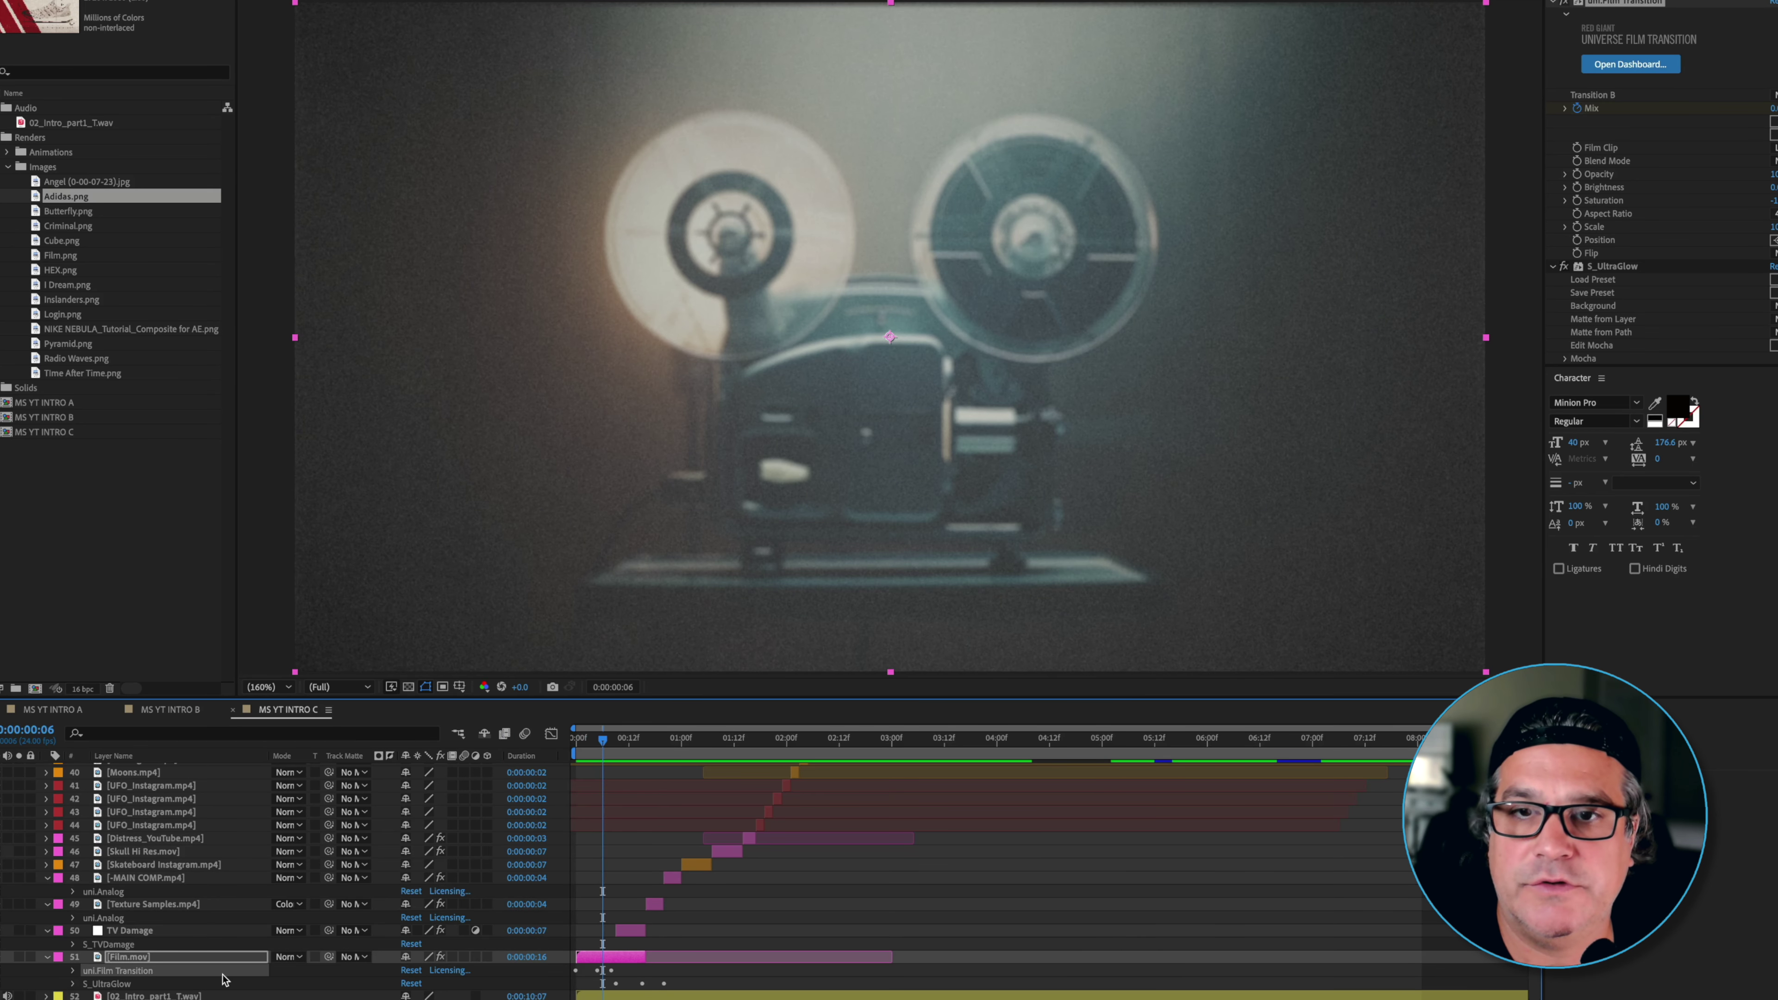
{"action": "key", "text": "Page_Up"}
{"action": "key", "text": "Page_Up"}
{"action": "key", "text": "Page_Up"}
{"action": "key", "text": "Page_Up"}
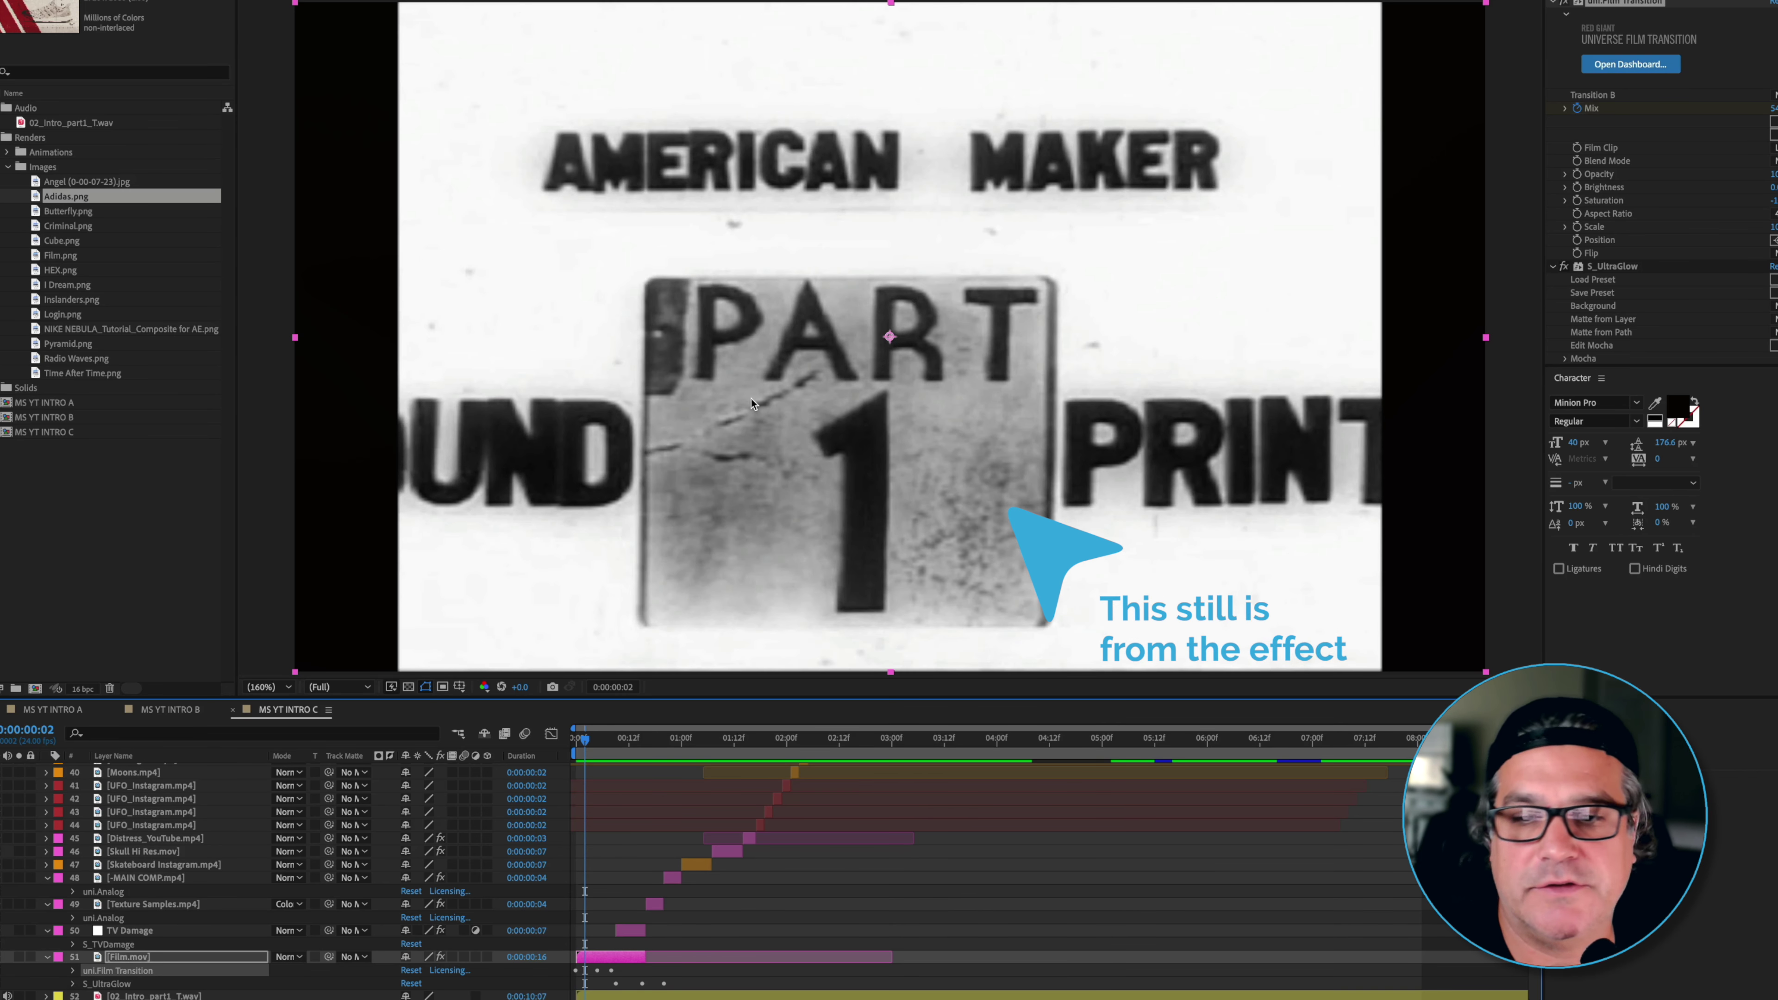
{"action": "key", "text": "Page_Down"}
{"action": "key", "text": "Page_Down"}
{"action": "key", "text": "Page_Down"}
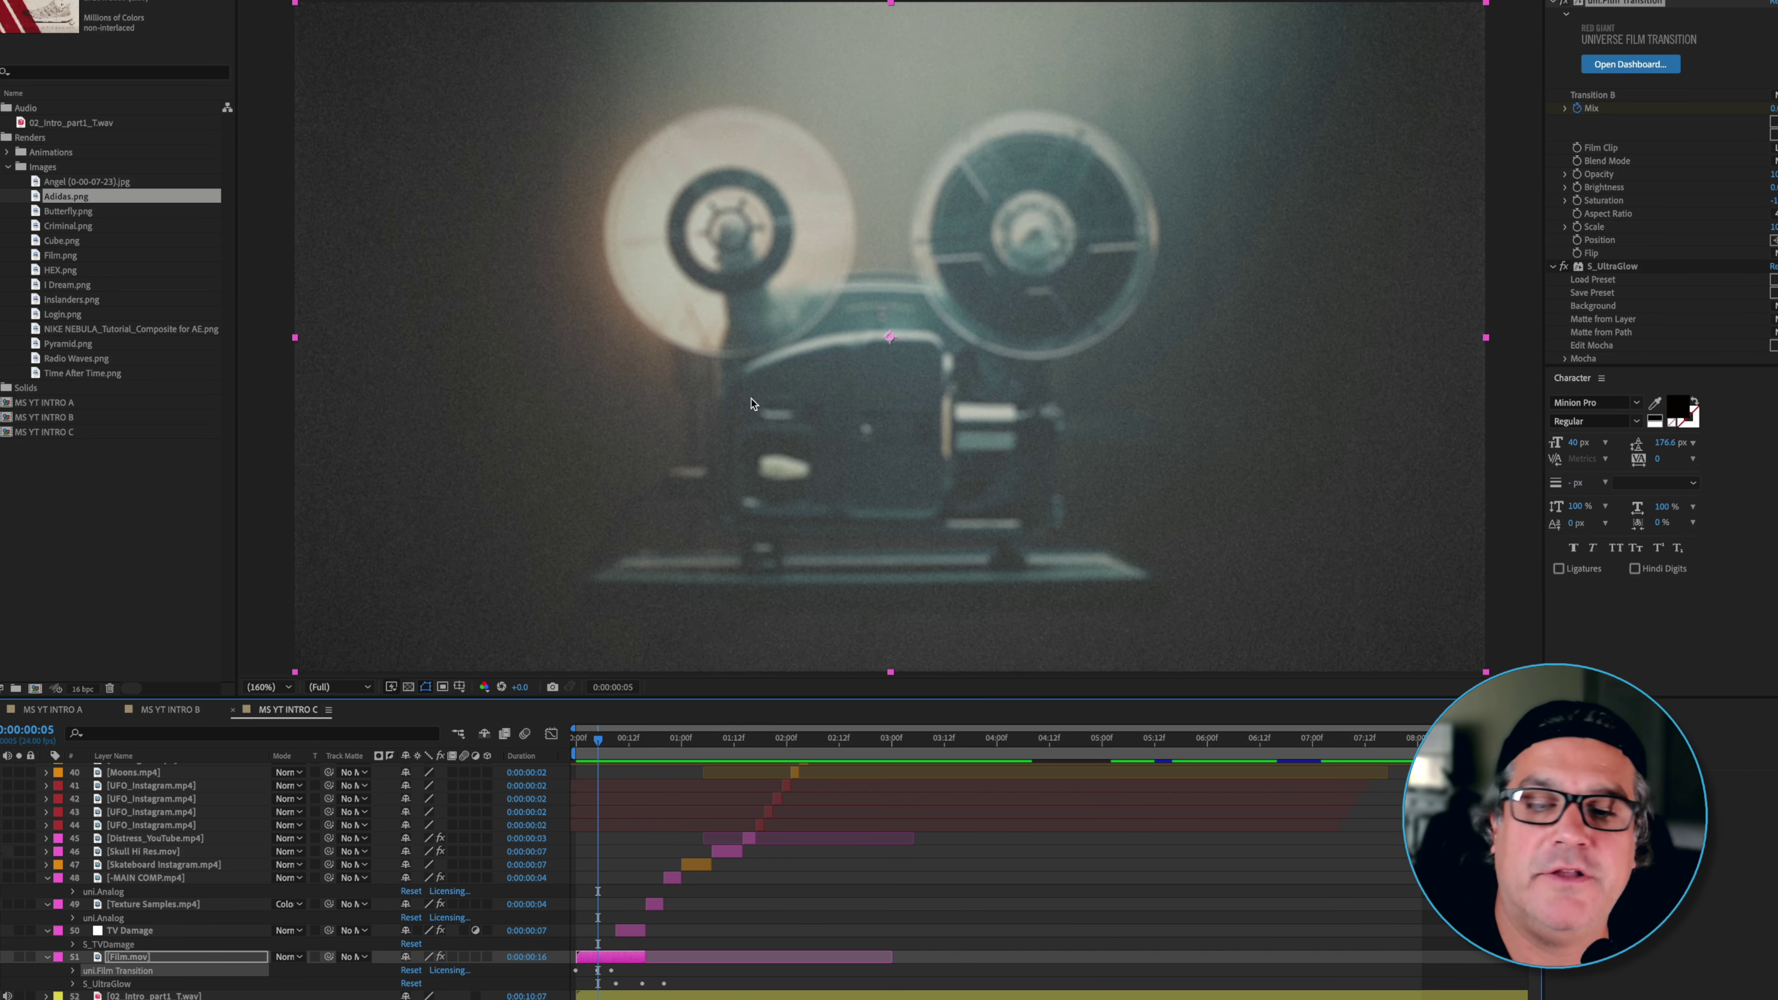
{"action": "key", "text": "Page_Down"}
{"action": "key", "text": "Page_Down"}
{"action": "key", "text": "Page_Down"}
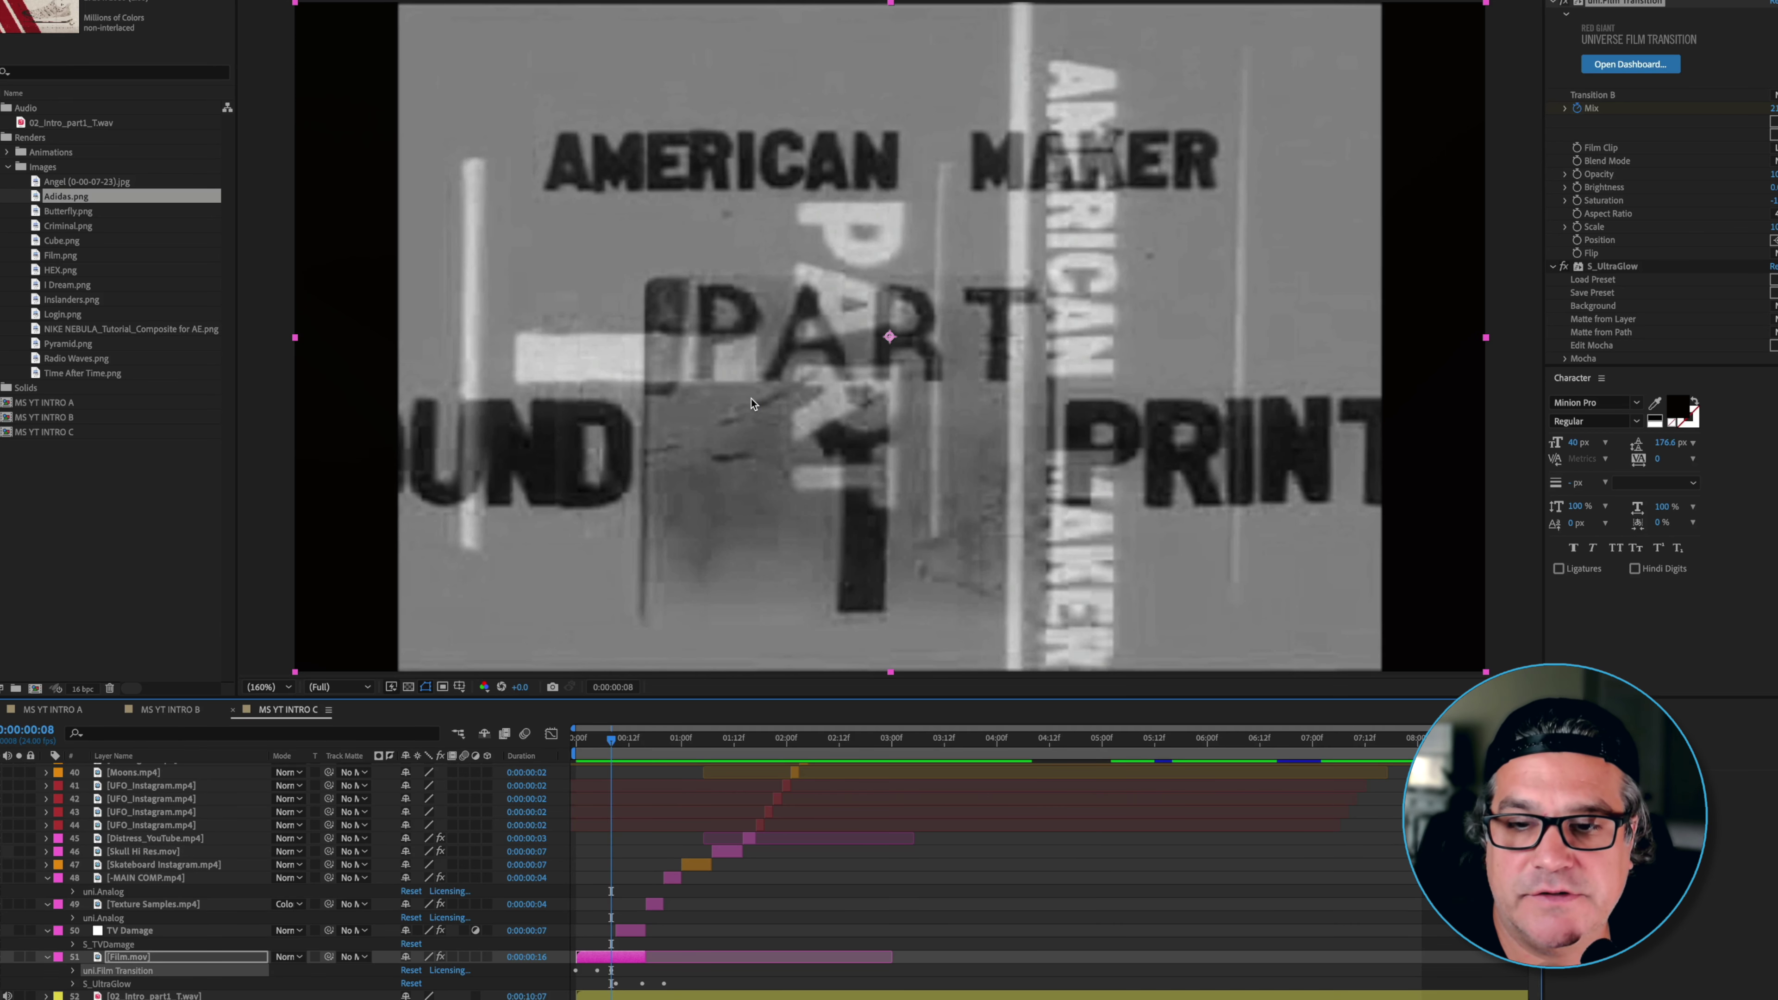
{"action": "key", "text": "Page_Down"}
{"action": "key", "text": "Page_Down"}
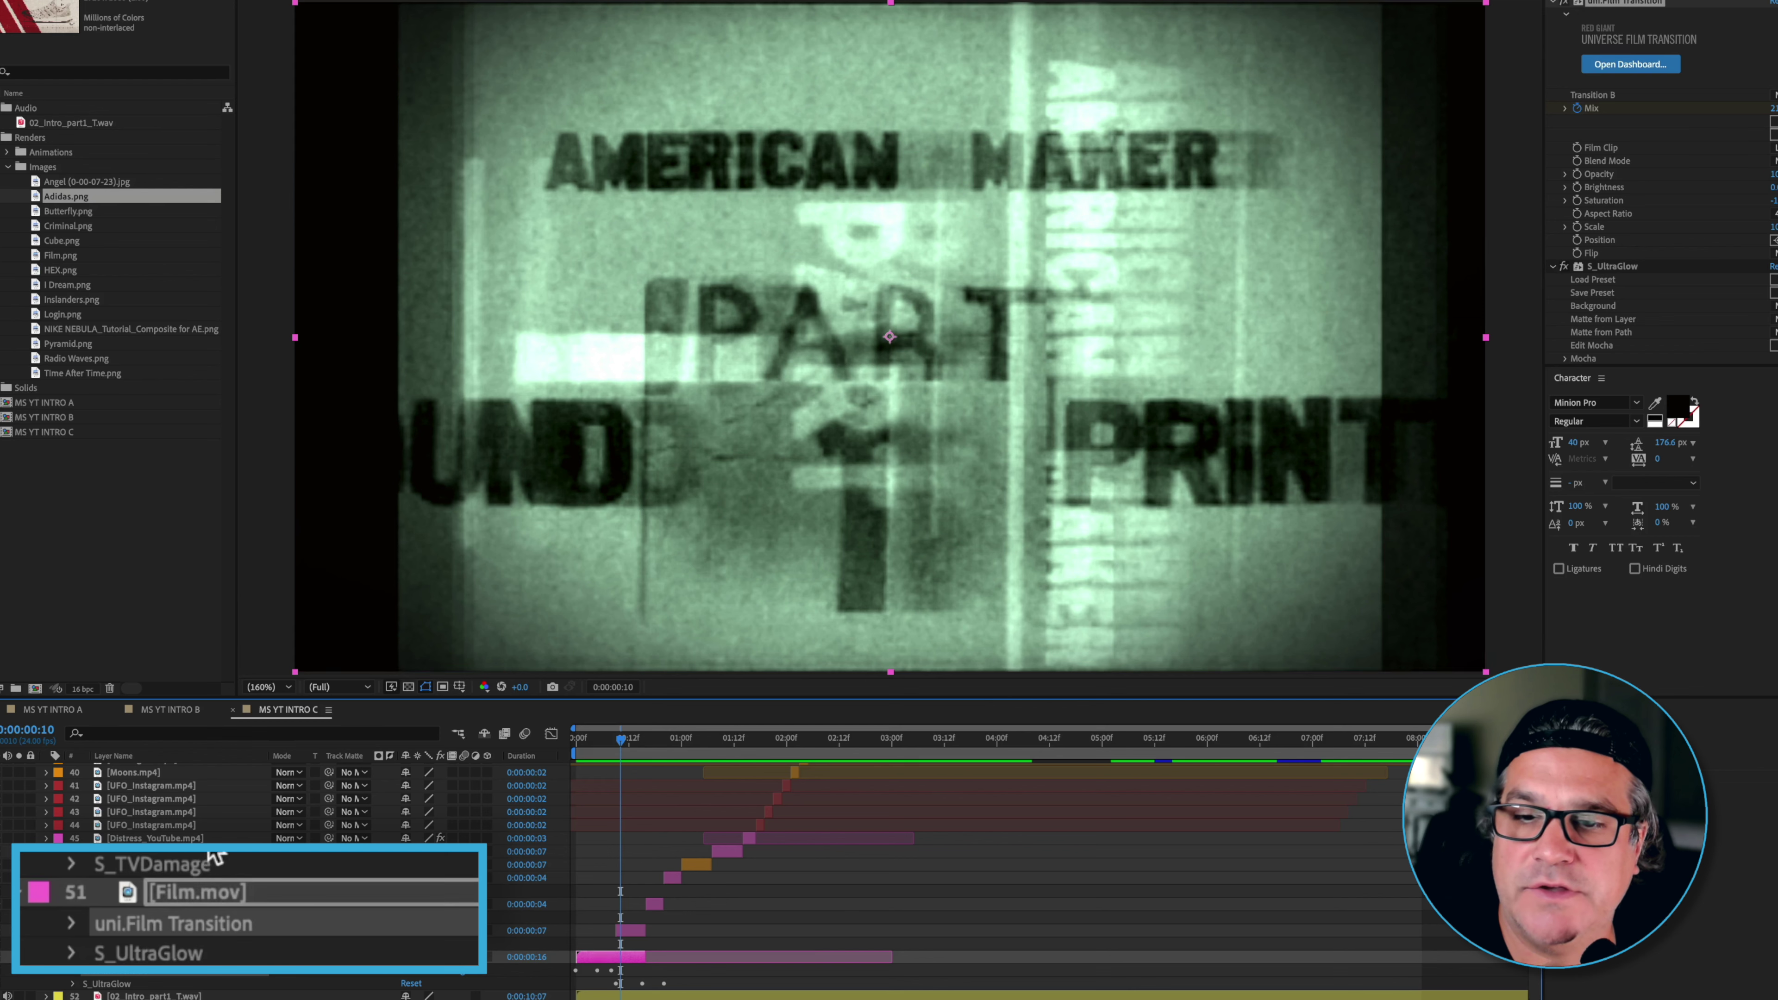
- Select the TV Damage clip and step forward to preview its S_TVDamage look
{"action": "left_click", "coordinate": [628, 932]}
{"action": "key", "text": "Page_Down"}
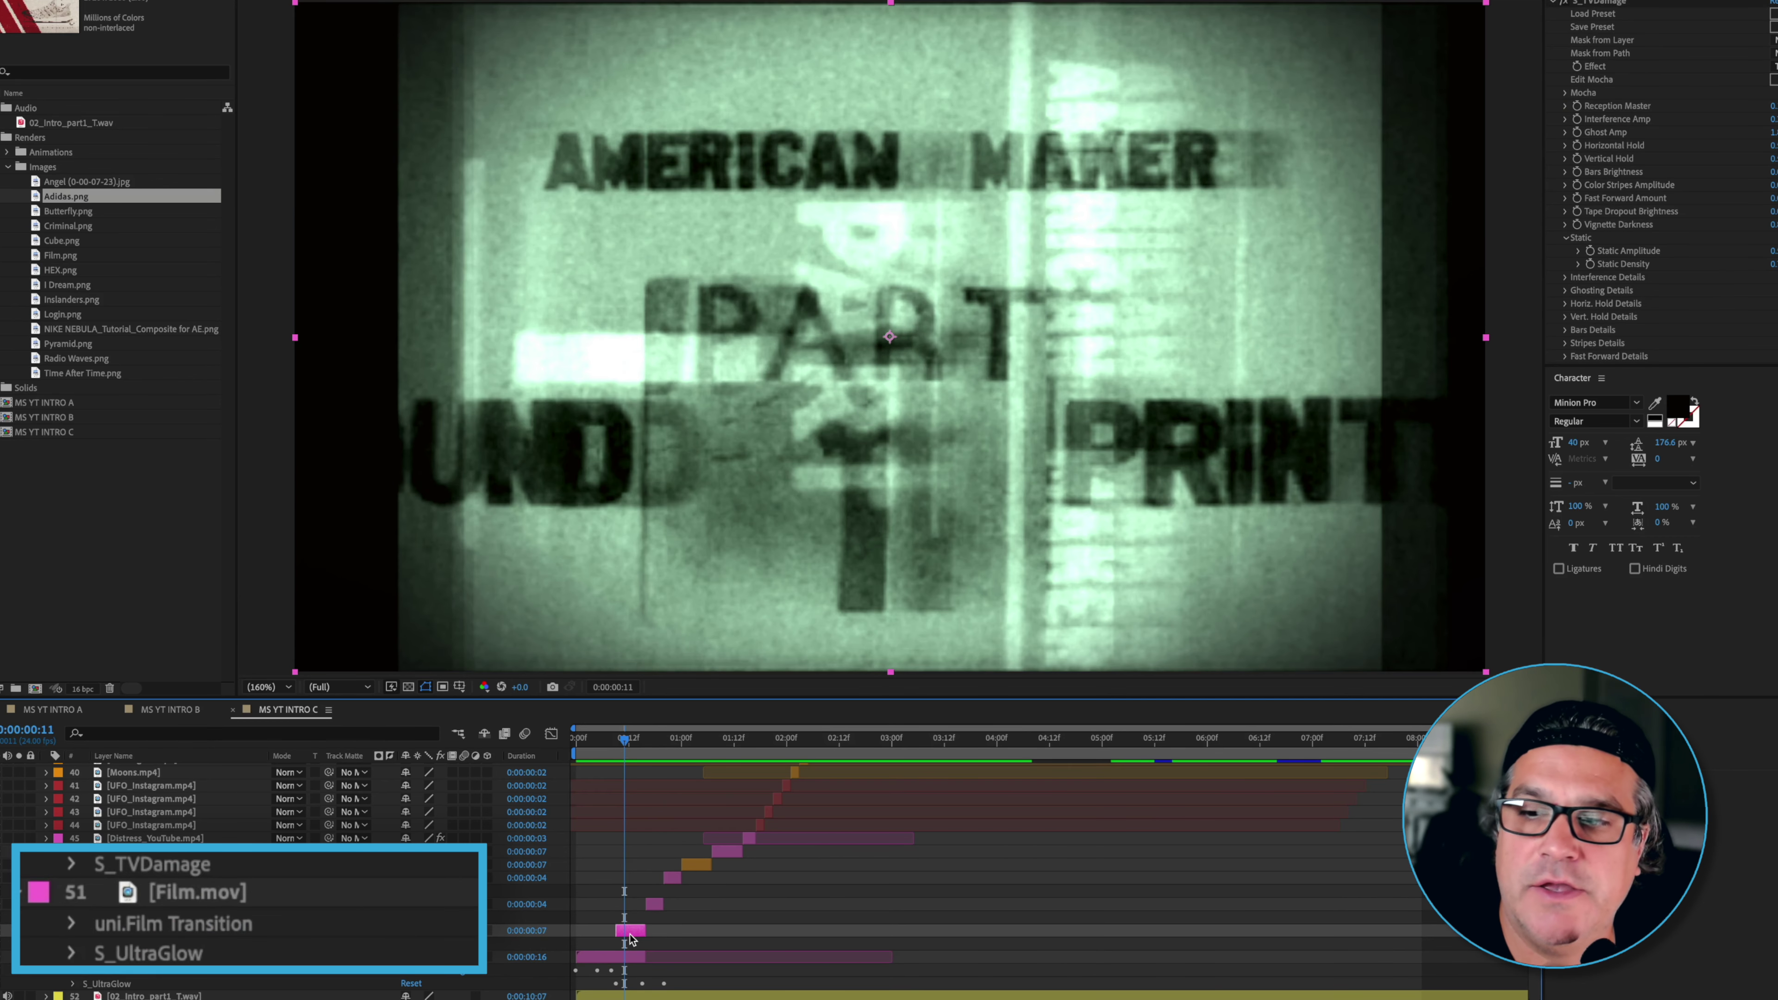
{"action": "key", "text": "Page_Down"}
{"action": "key", "text": "Page_Down"}
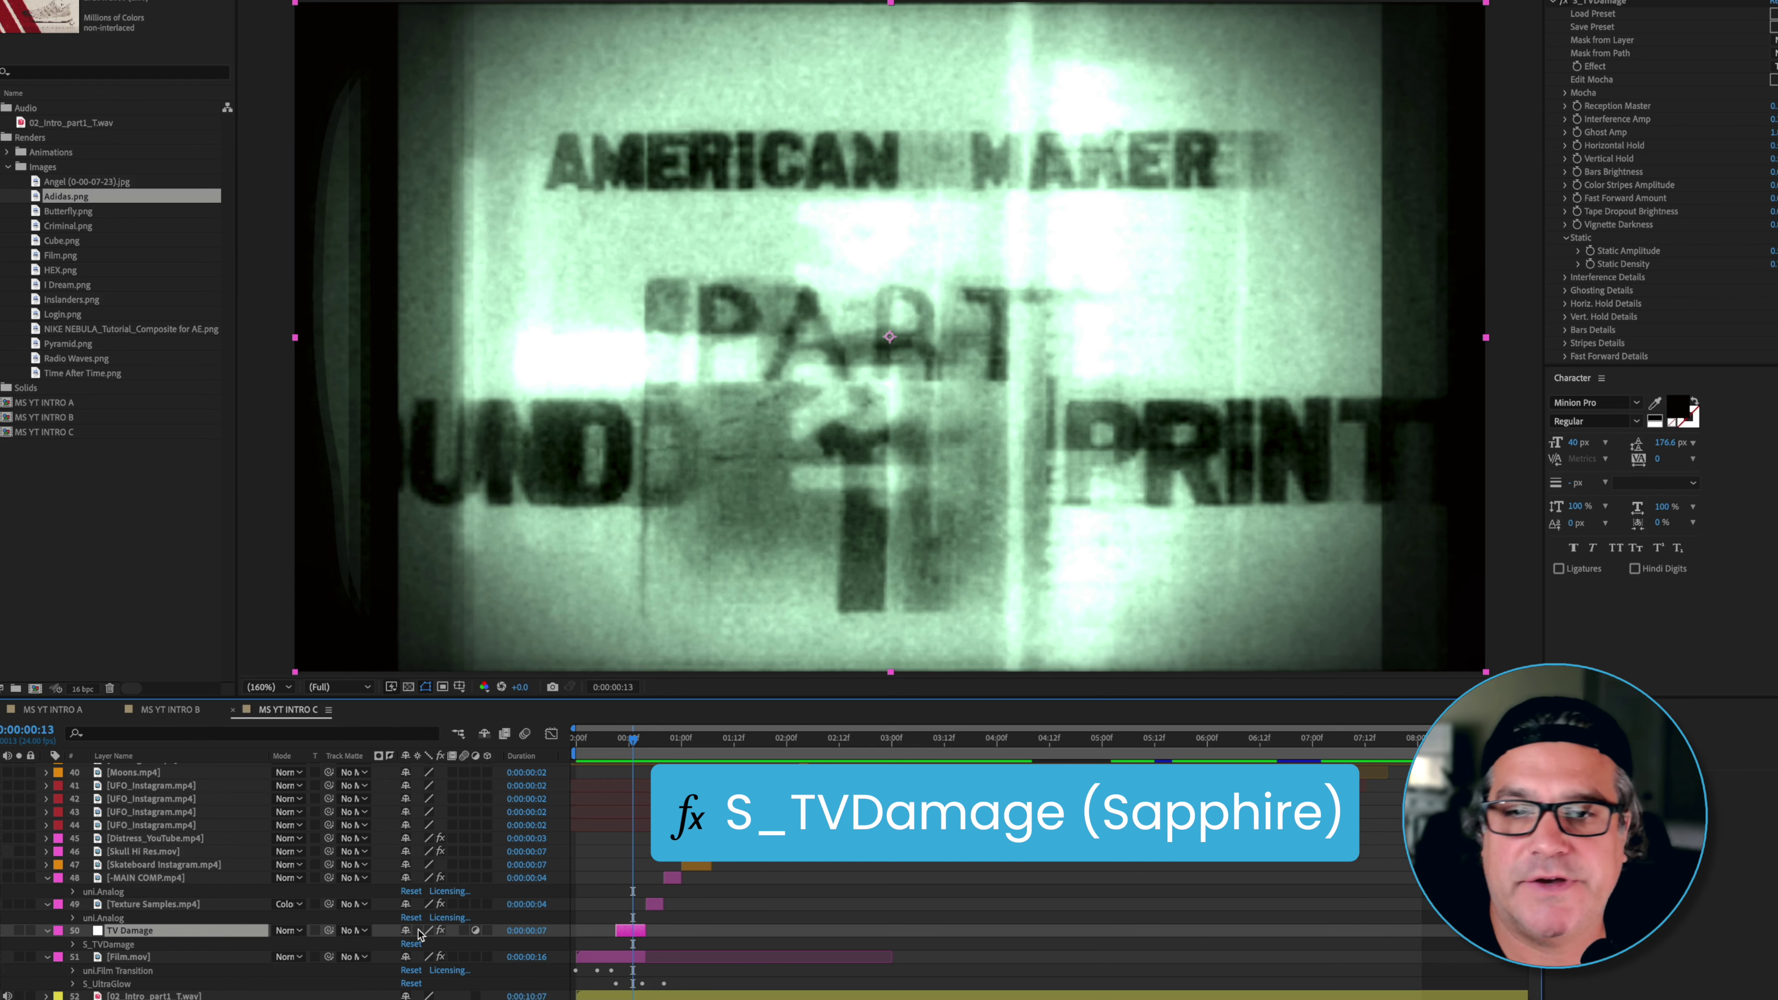
{"action": "key", "text": "Page_Down"}
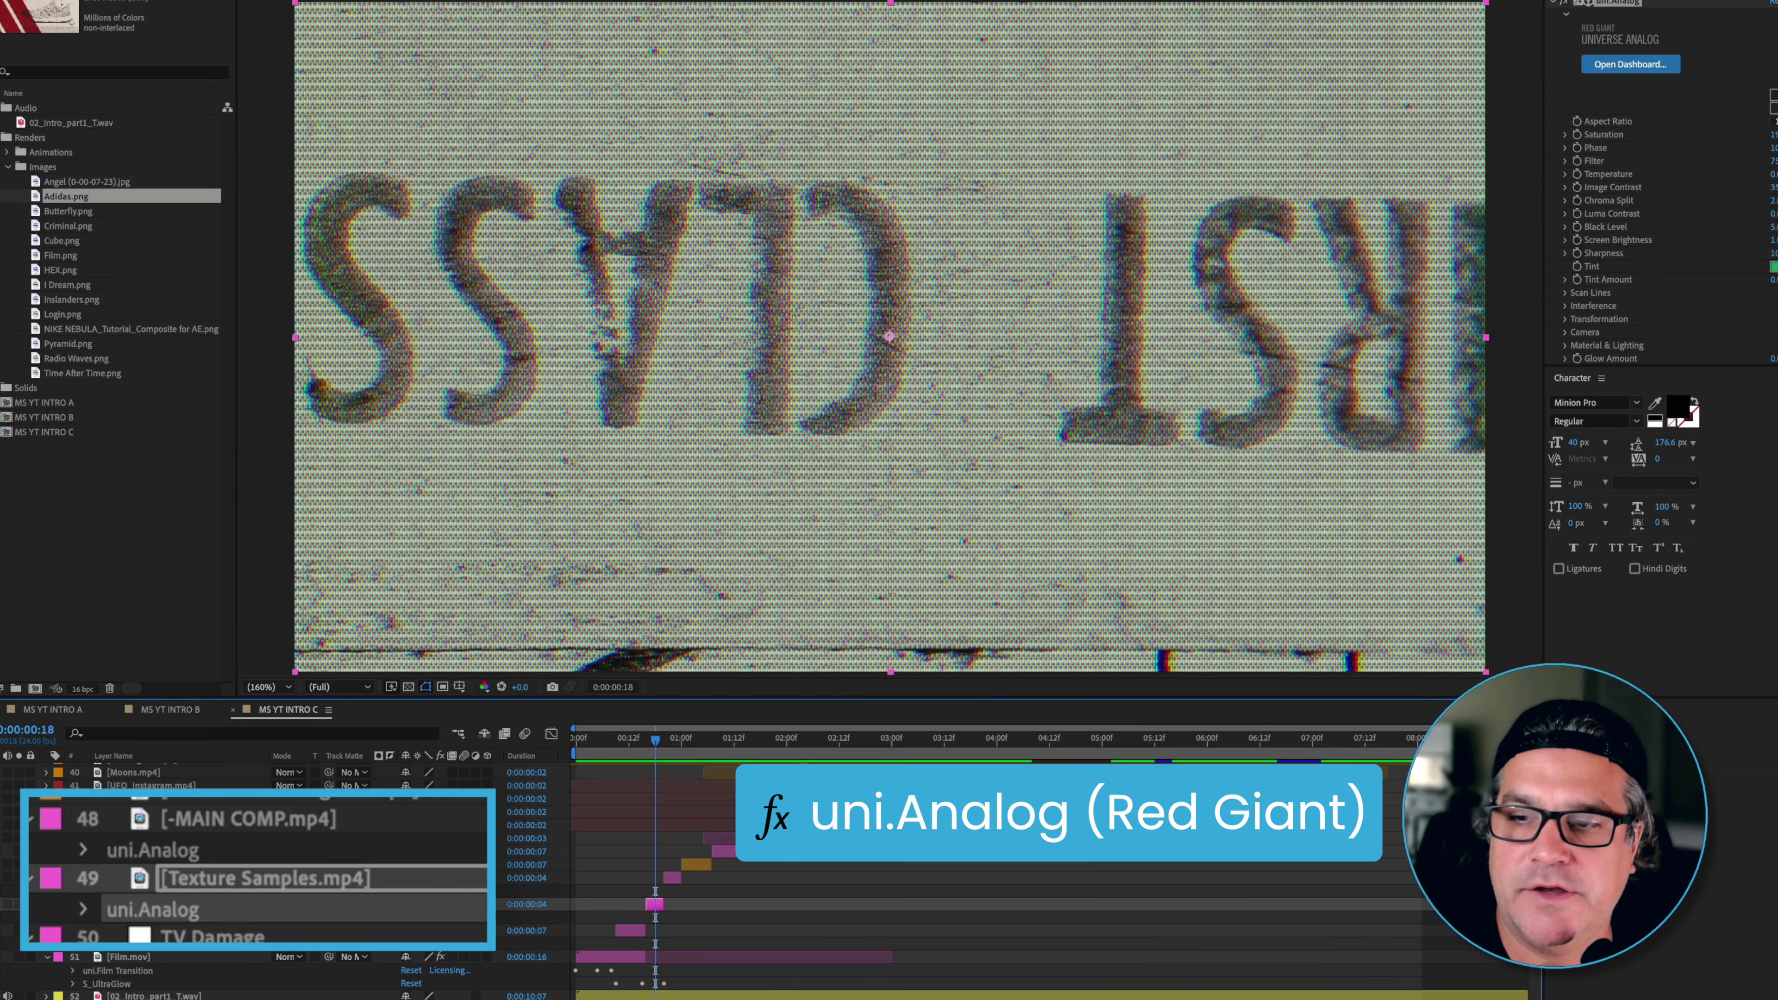
- Compare uni.Analog off and on for -MAIN COMP.mp4, leaving it enabled
{"action": "left_click", "coordinate": [283, 824]}
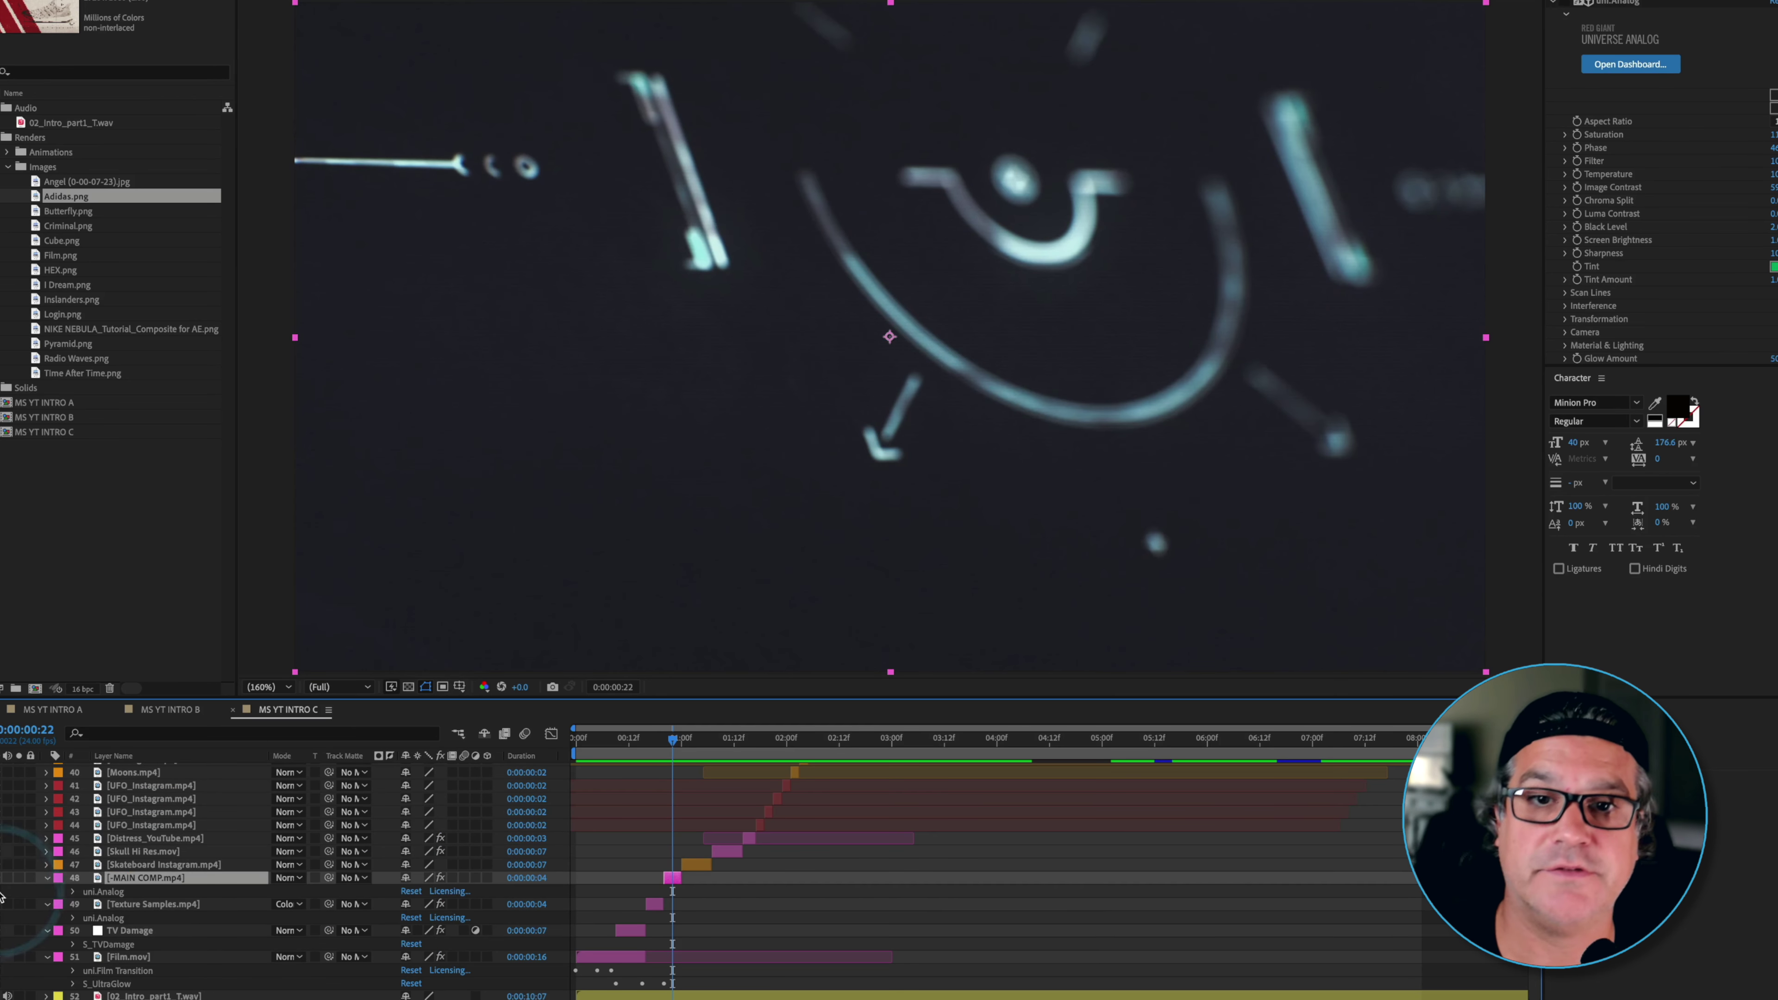
{"action": "left_click", "coordinate": [3, 892]}
{"action": "left_click", "coordinate": [3, 893]}
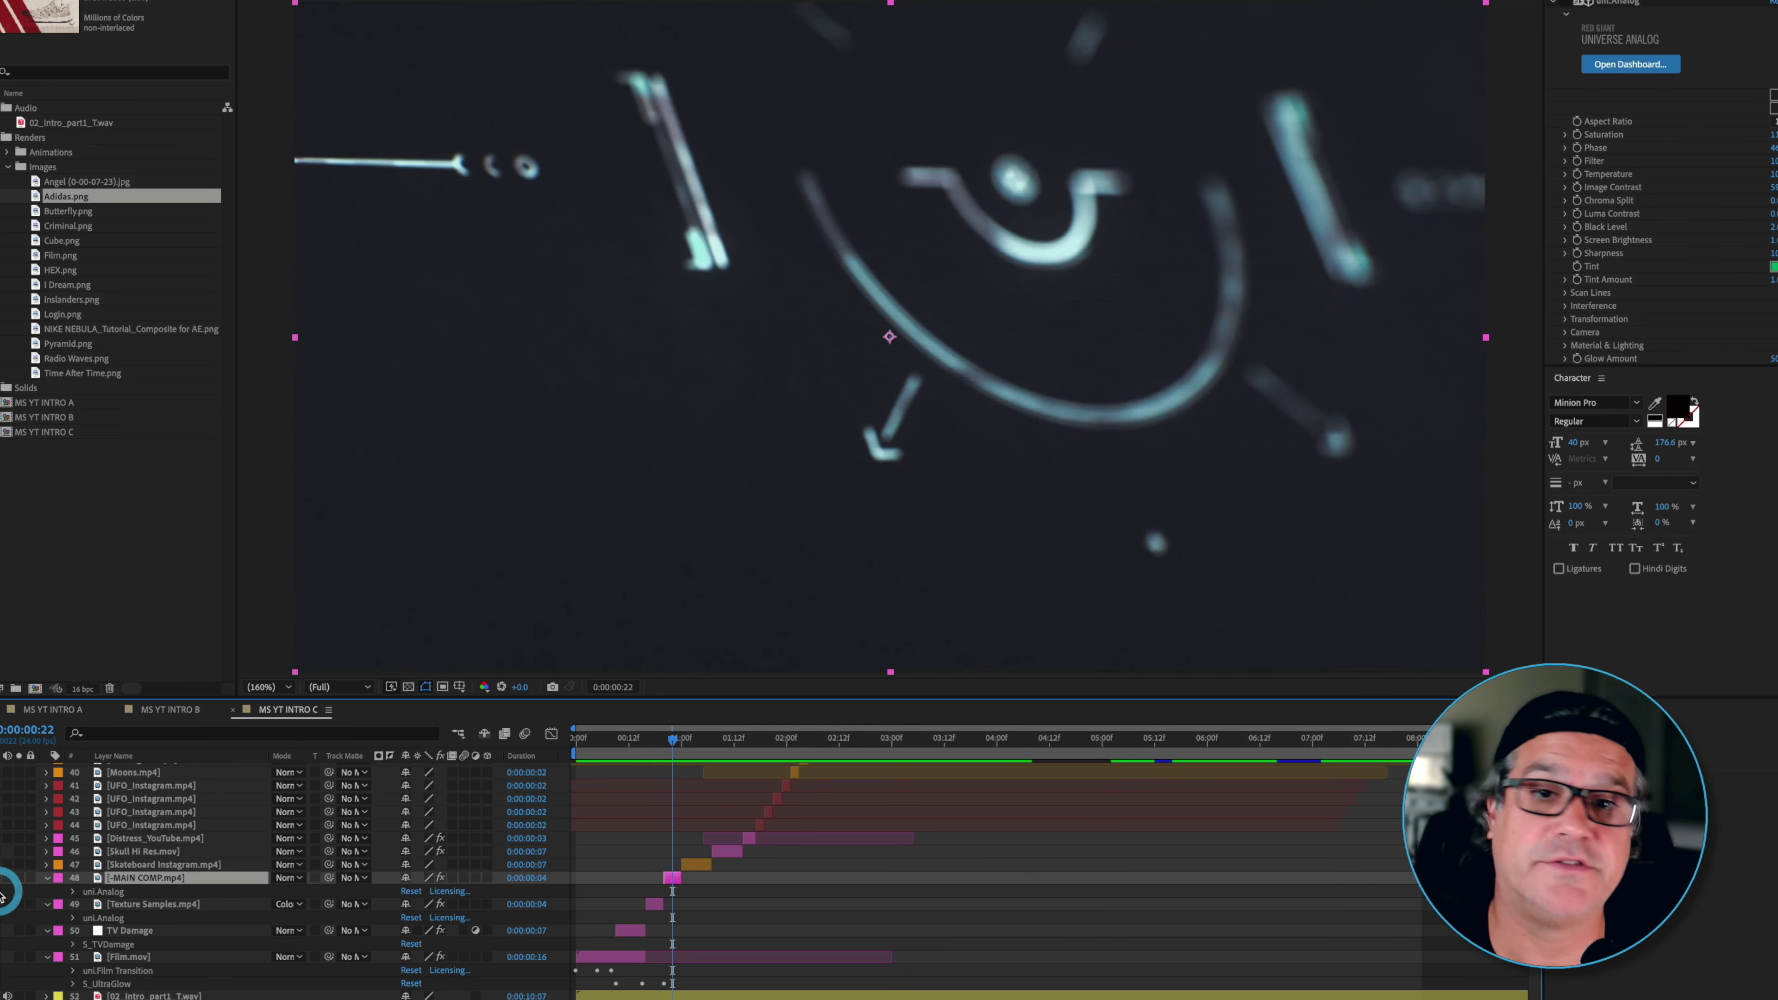
{"action": "left_click", "coordinate": [3, 892]}
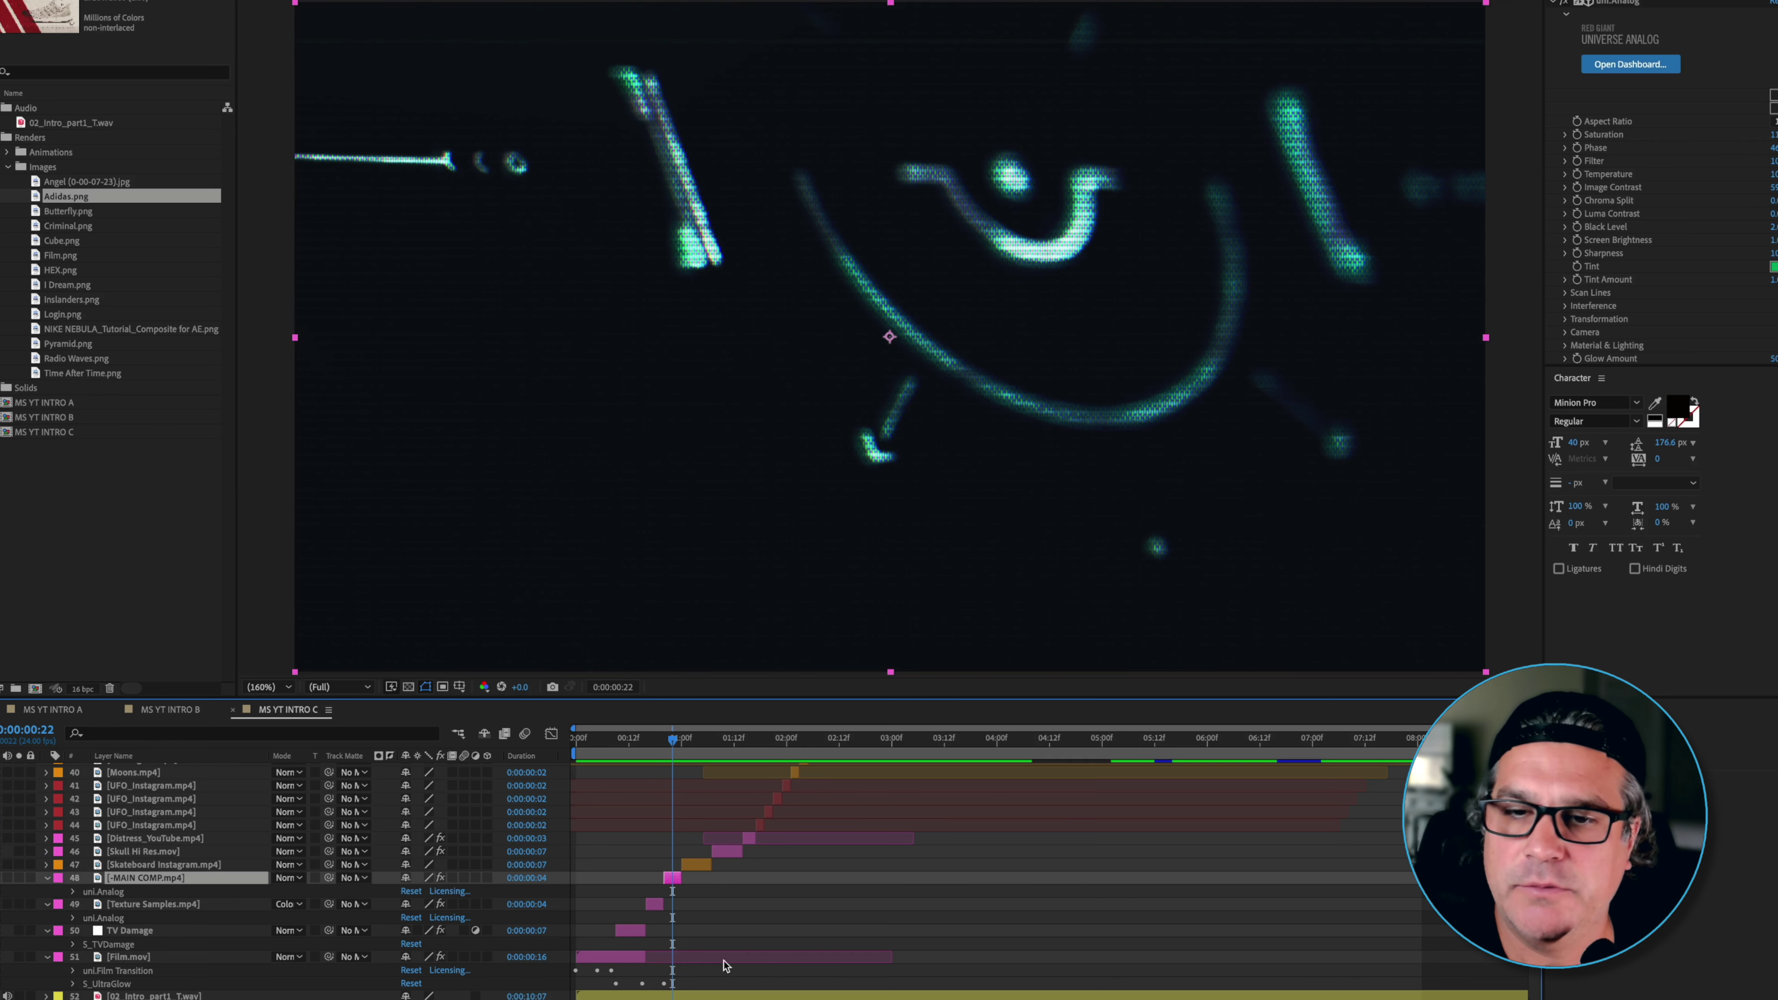
- Show uni.Analog and S_JitterFrames on Skull Hi Res and layer 45, previewing from 1:08
{"action": "left_click", "coordinate": [729, 853]}
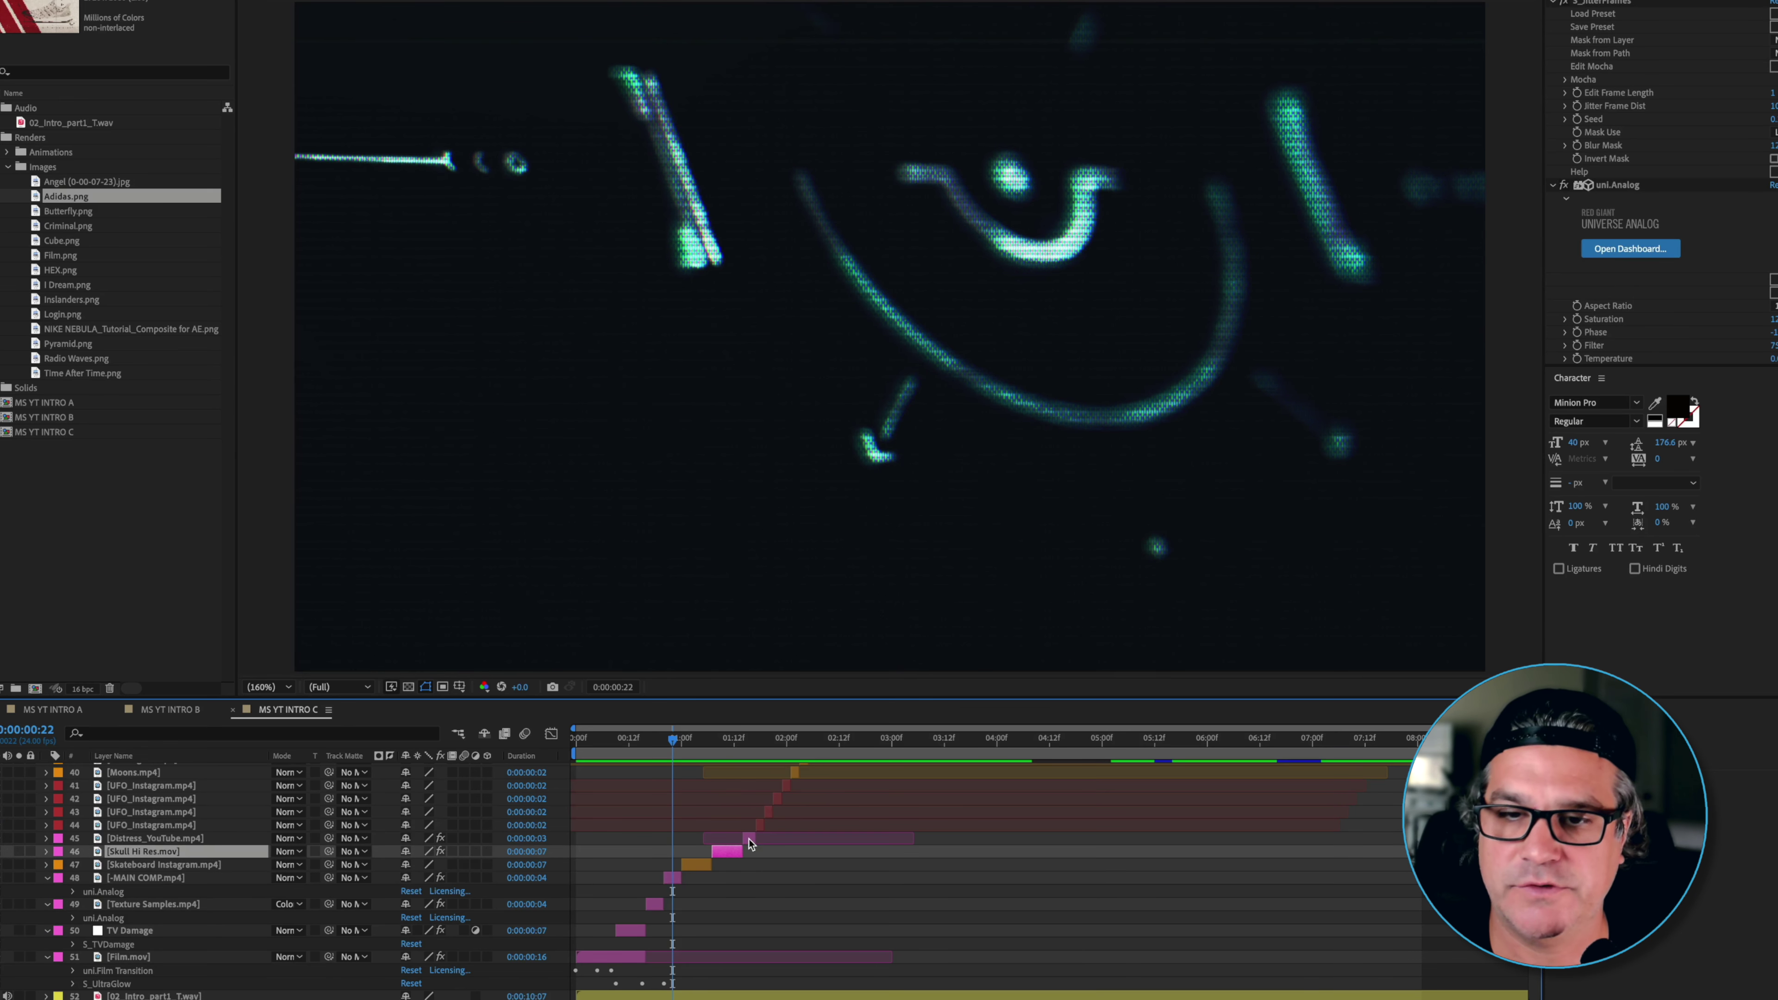
{"action": "left_click", "coordinate": [748, 839], "text": "shift"}
{"action": "key", "text": "e"}
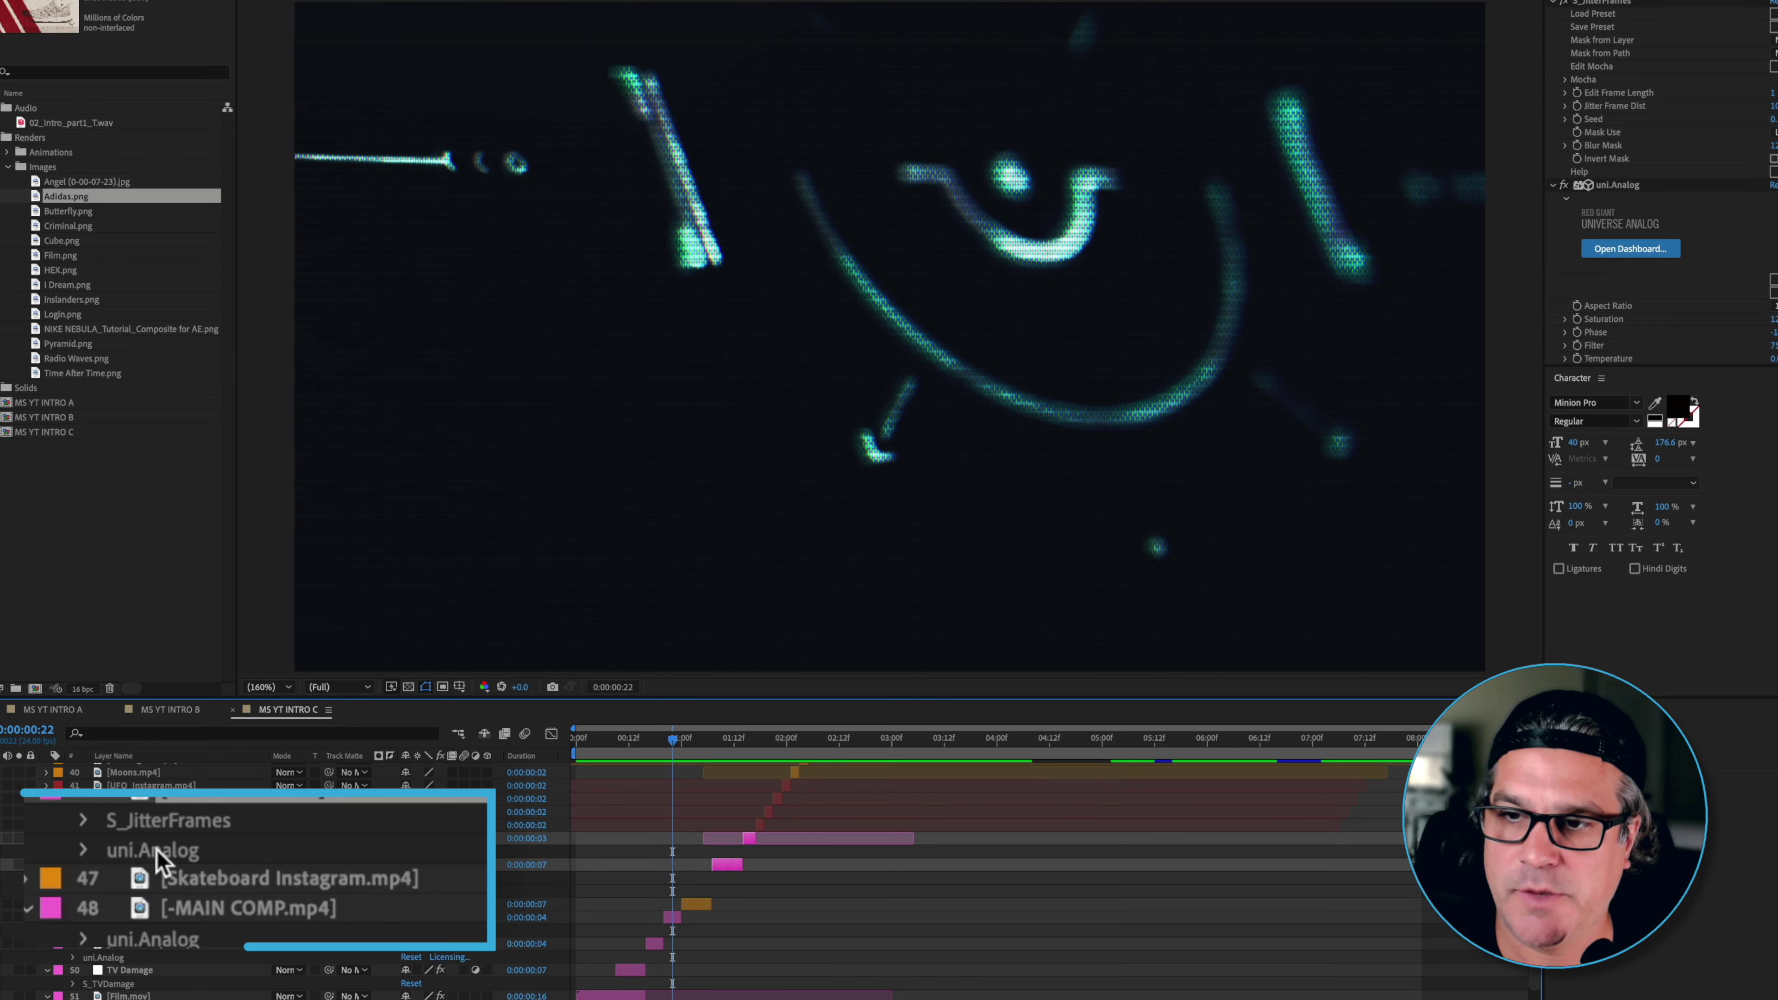
{"action": "left_click", "coordinate": [159, 850]}
{"action": "left_click", "coordinate": [174, 829]}
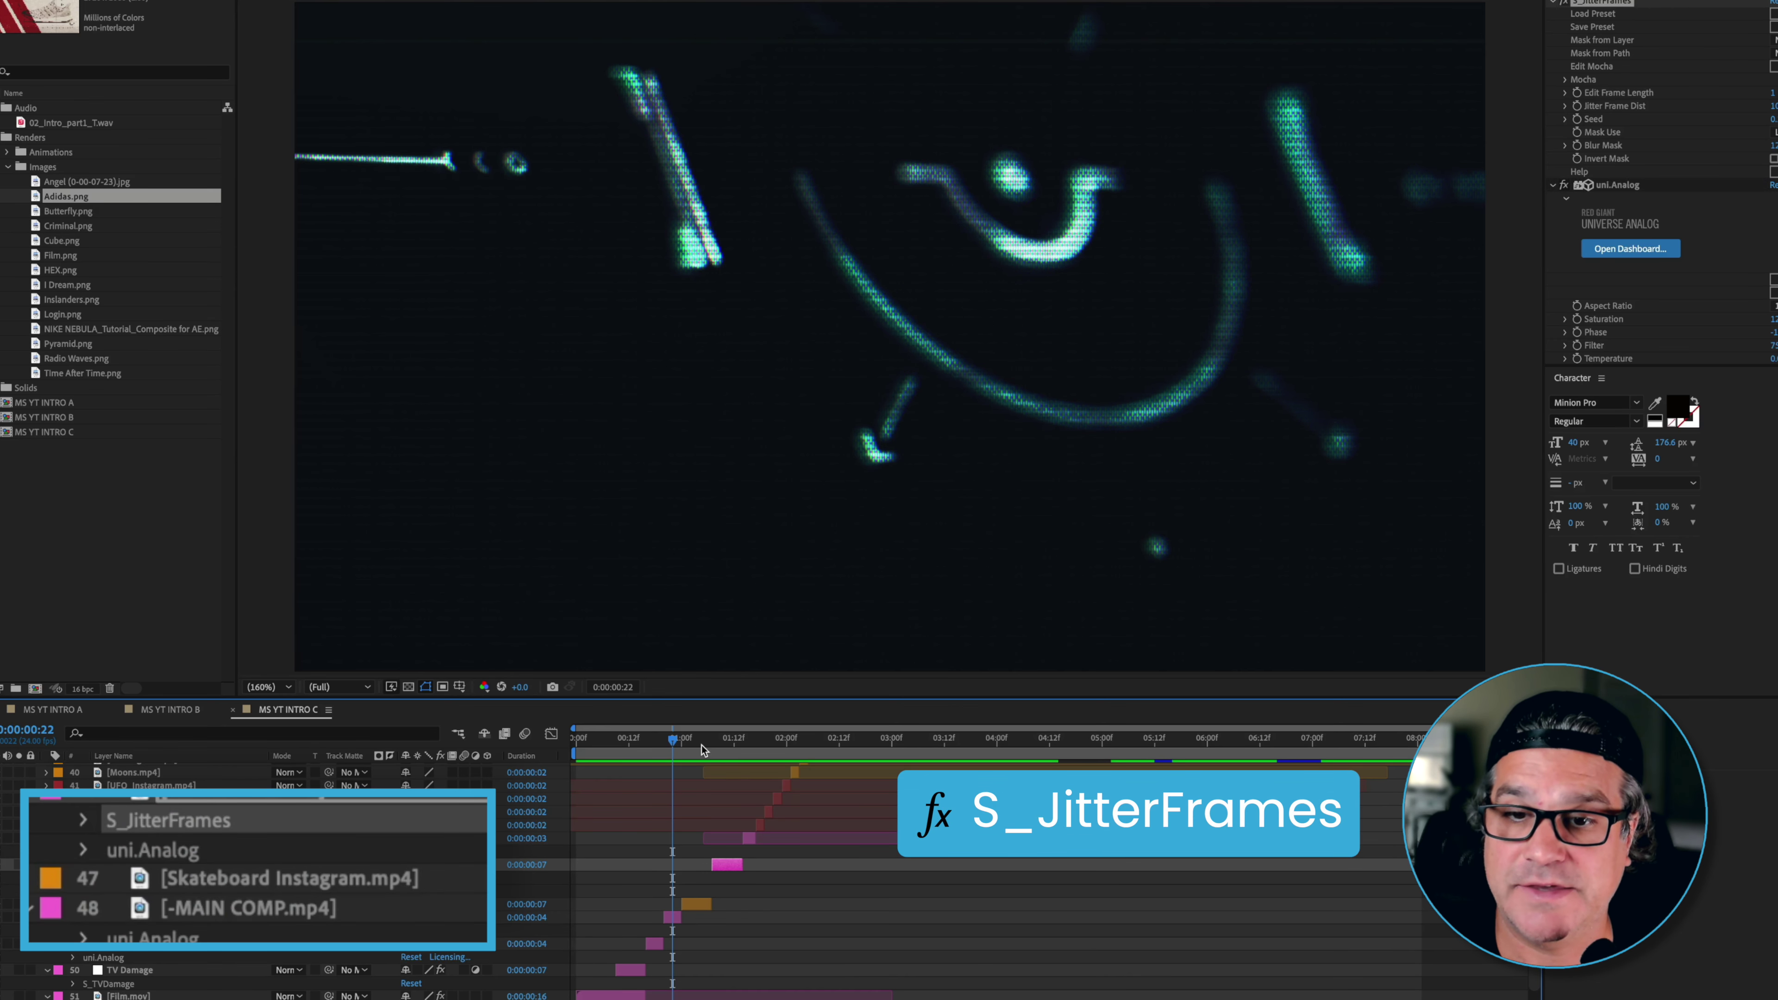
{"action": "left_click_drag", "start_coordinate": [703, 749], "coordinate": [712, 748]}
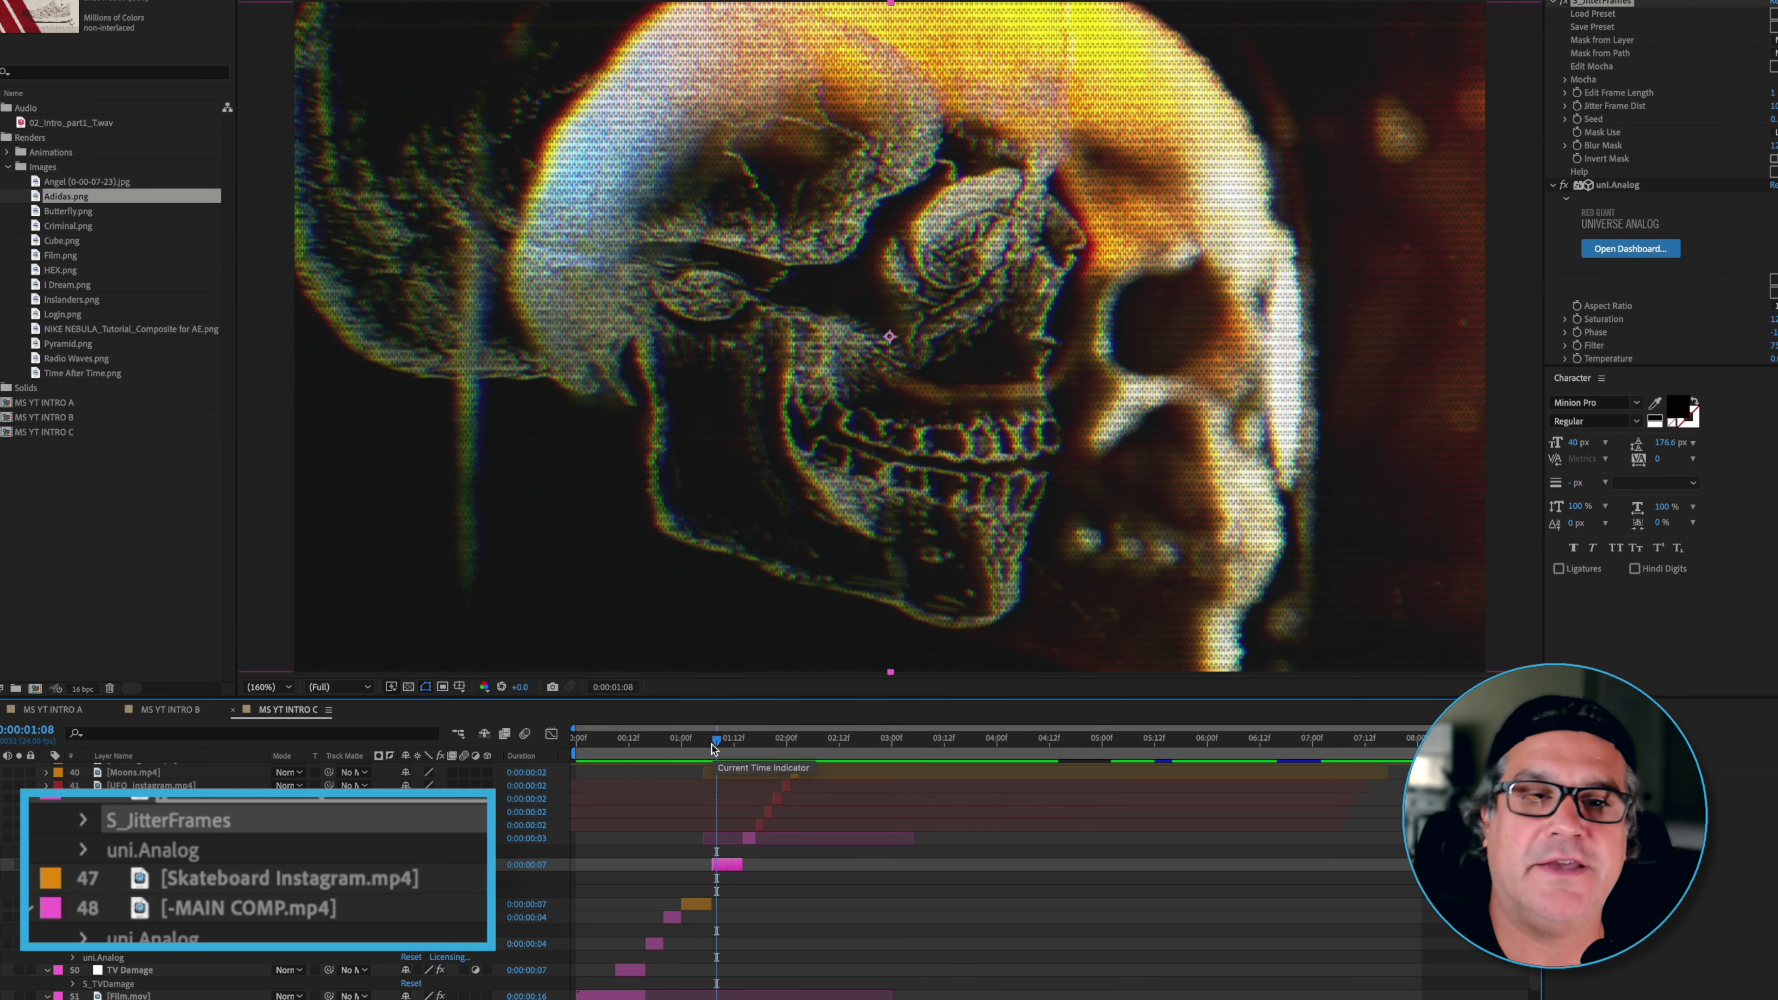
{"action": "key", "text": "space"}
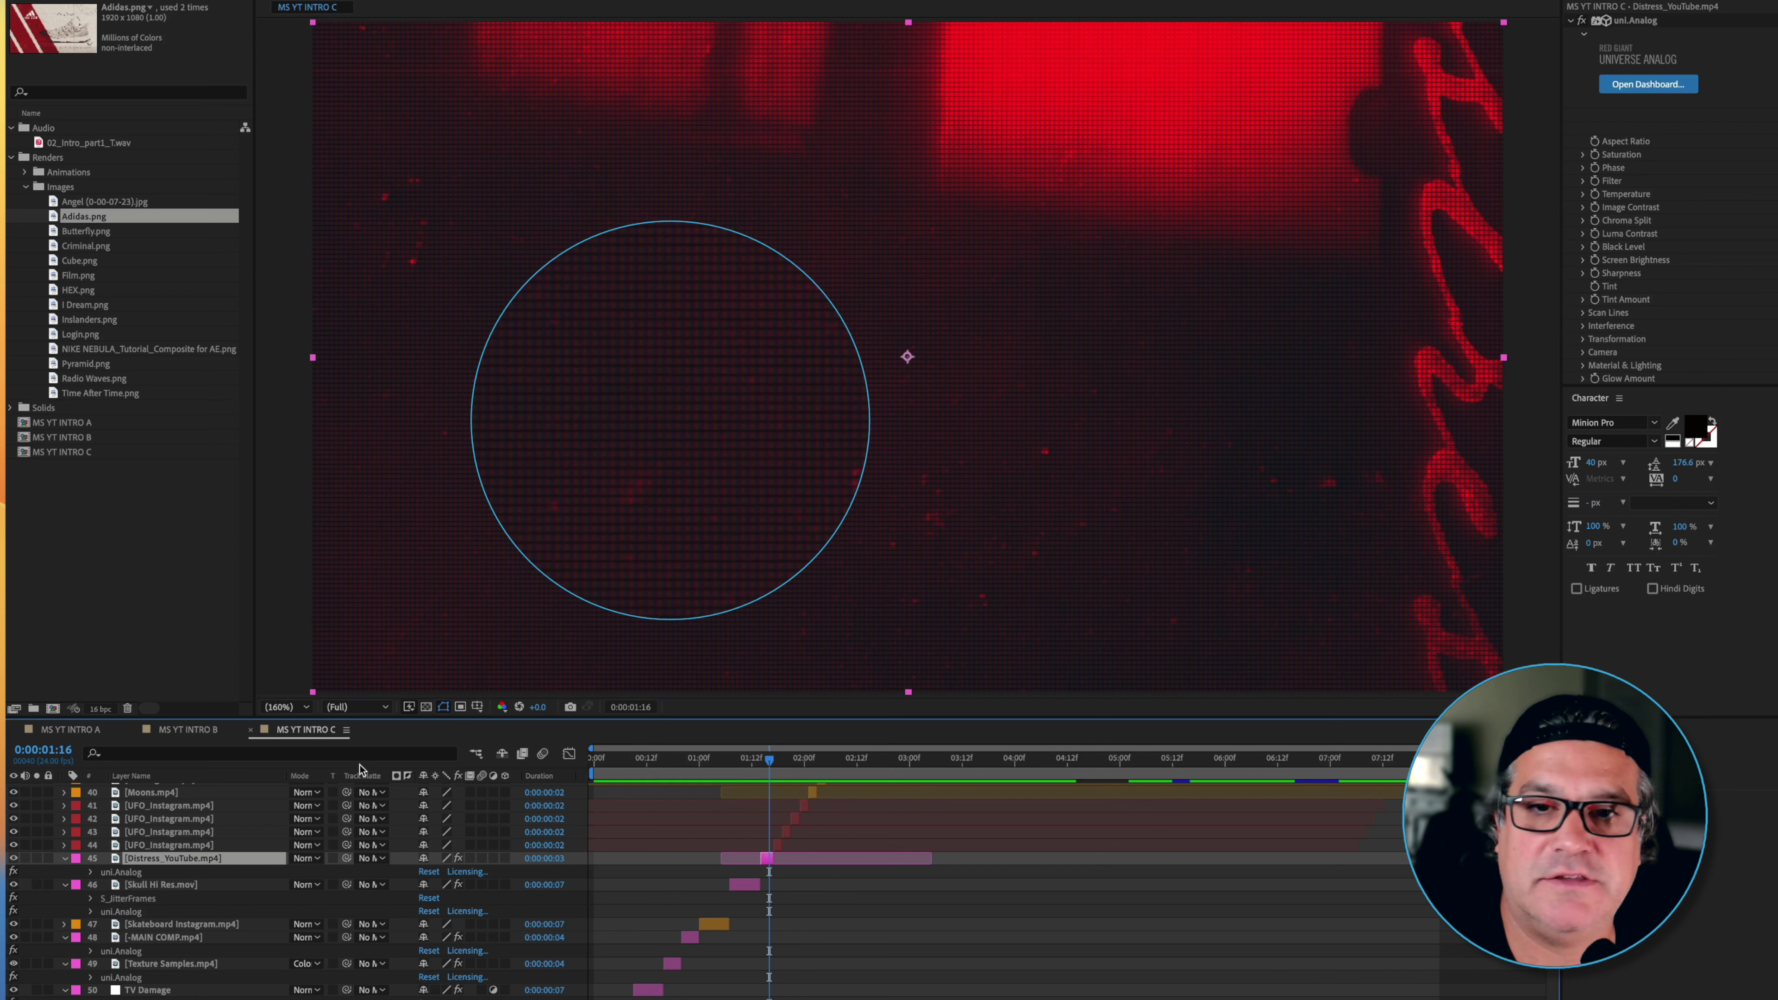
- Compare uni.Analog off and on for Distress_YouTube, leaving it enabled
{"action": "left_click", "coordinate": [13, 872]}
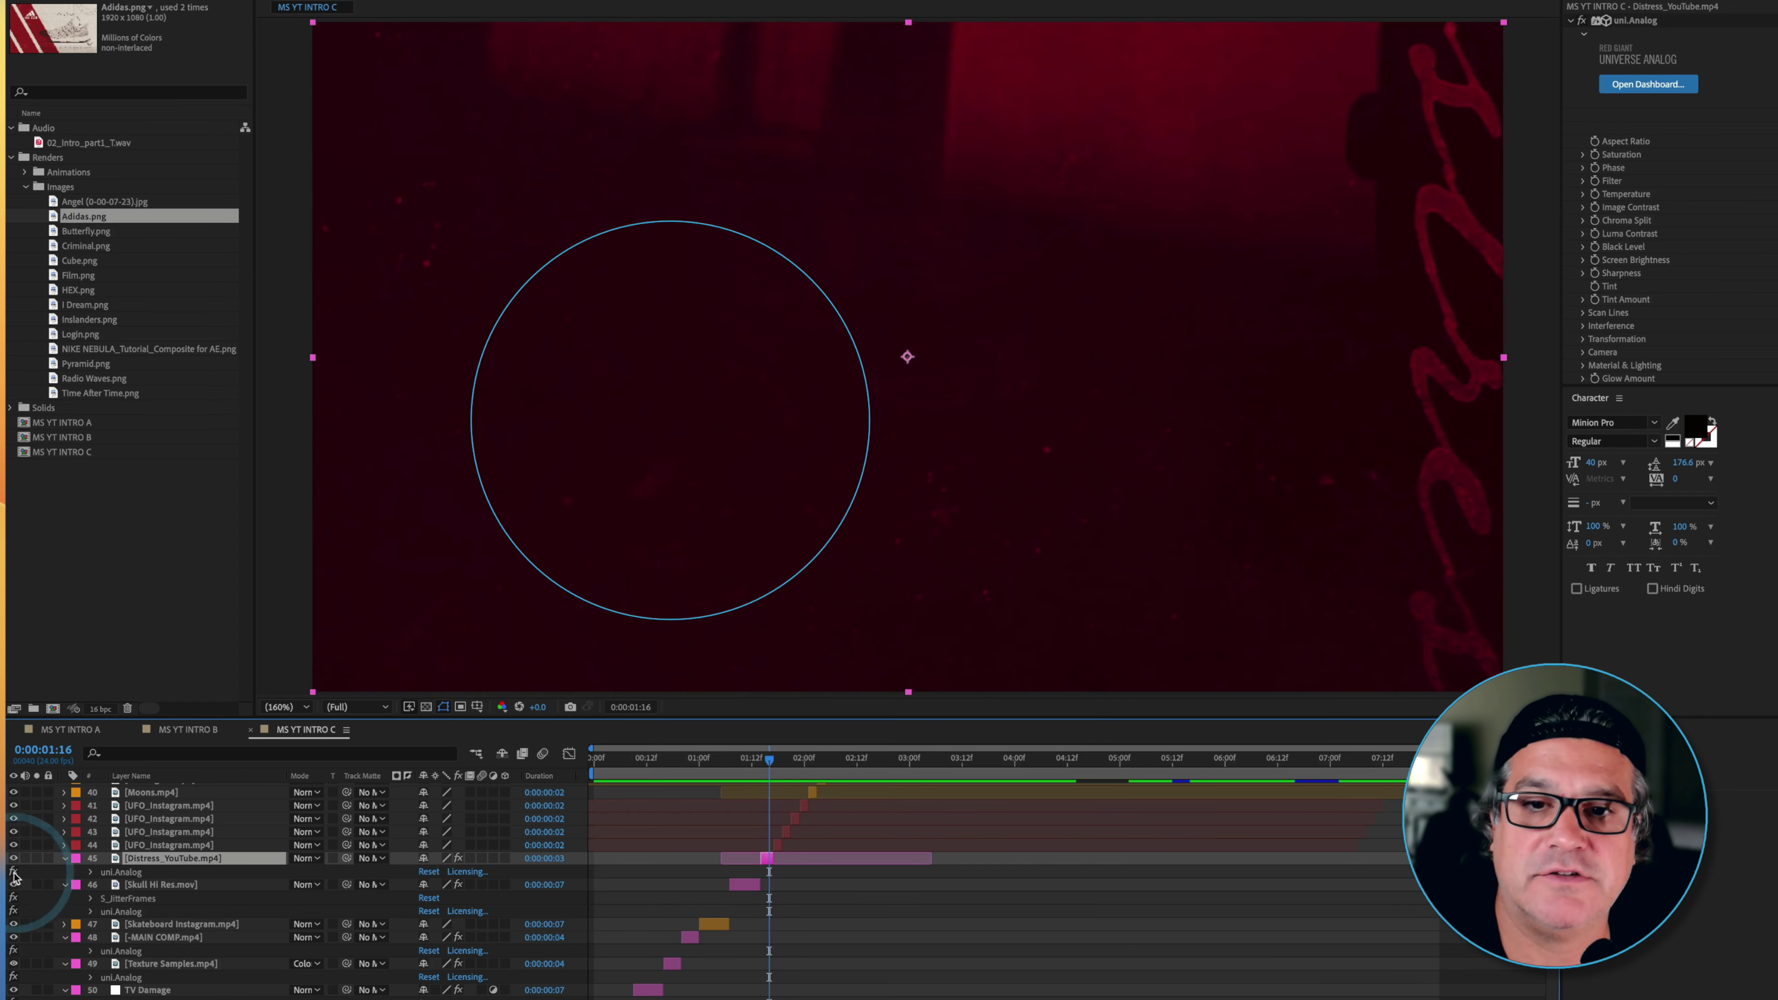
{"action": "left_click", "coordinate": [14, 872]}
{"action": "left_click", "coordinate": [14, 872]}
{"action": "left_click", "coordinate": [14, 872]}
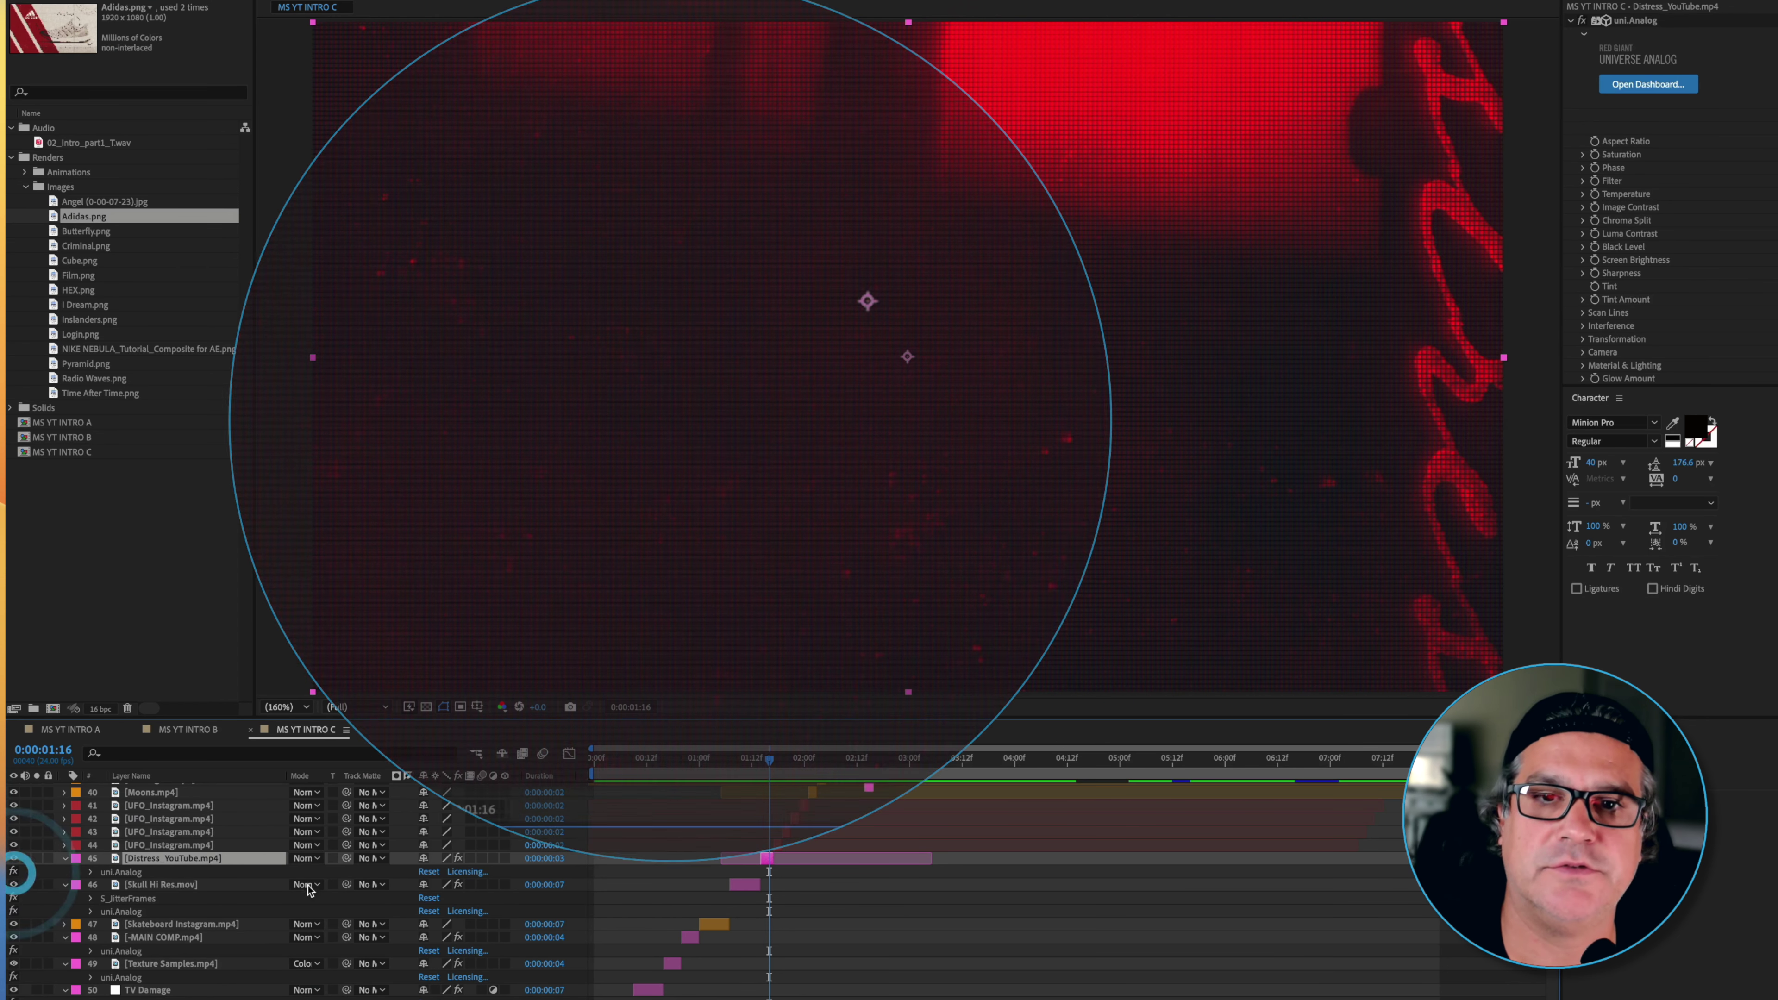
{"action": "scroll", "coordinate": [966, 883], "scroll_direction": "up", "scroll_amount": 5}
- Show S_FilmEffect on Grunge Distortion General.mp4 and Shape Reflection B.mp4
{"action": "left_click", "coordinate": [945, 889]}
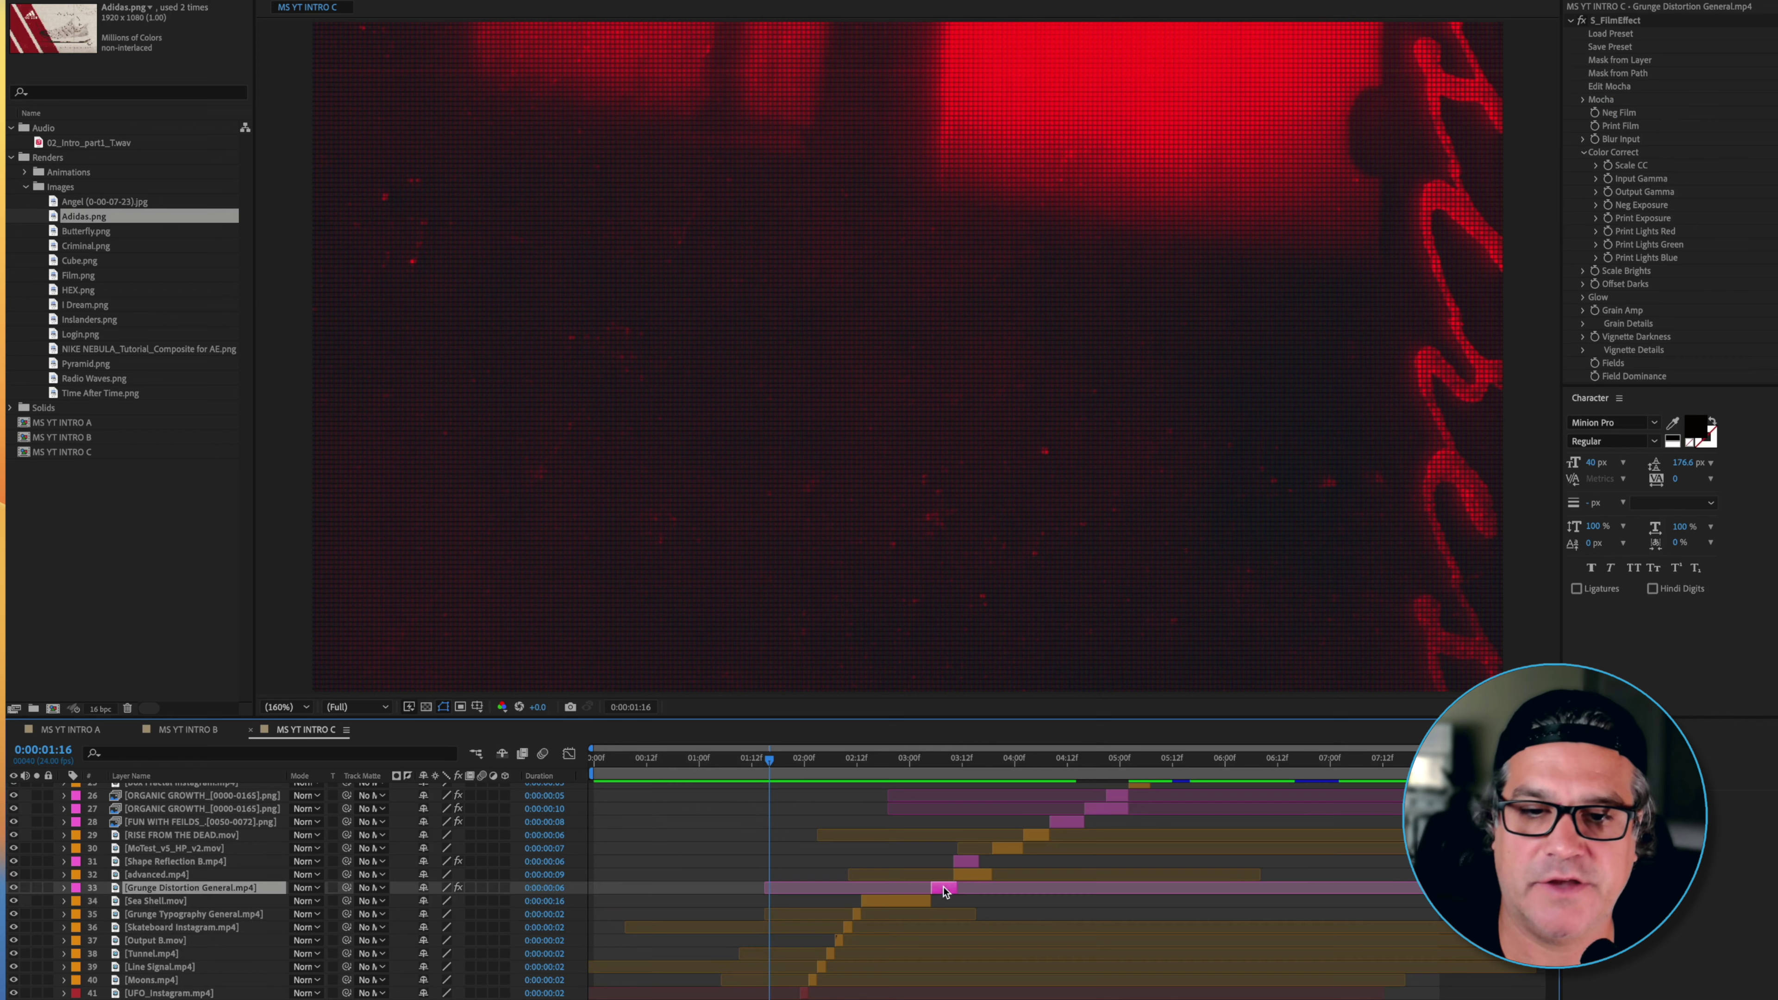
{"action": "left_click", "coordinate": [966, 863], "text": "shift"}
{"action": "key", "text": "e"}
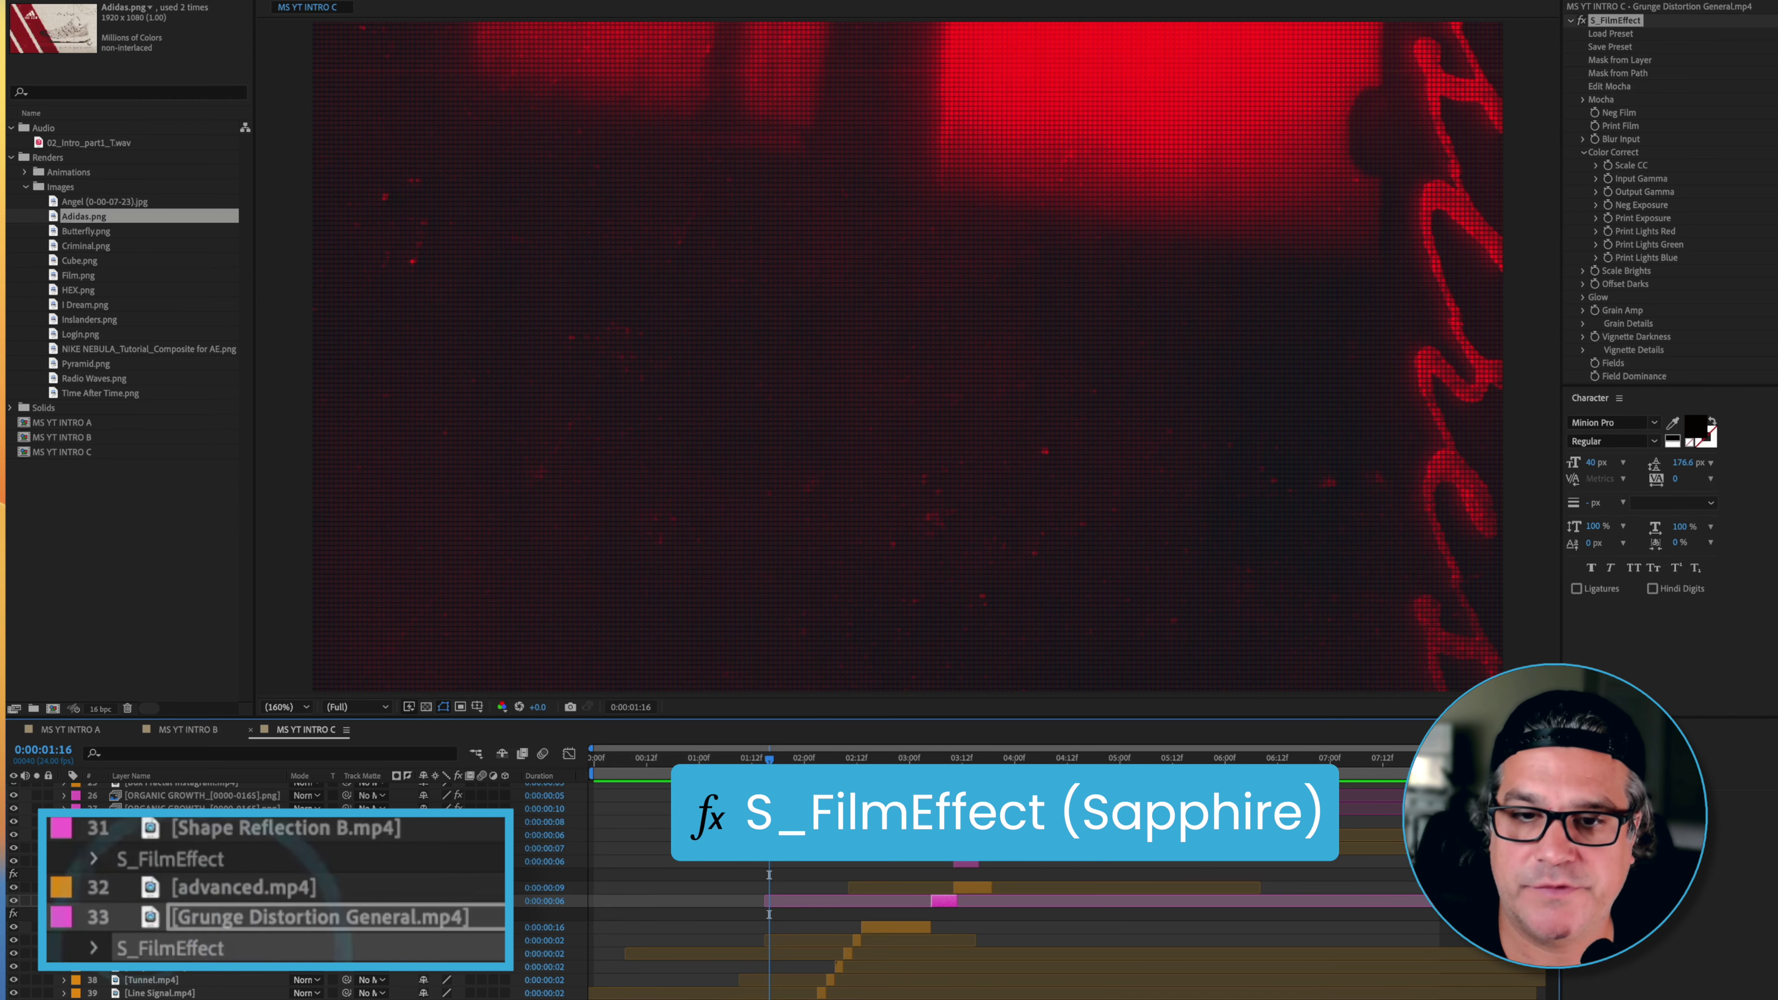
{"action": "left_click_drag", "start_coordinate": [945, 758], "coordinate": [966, 762]}
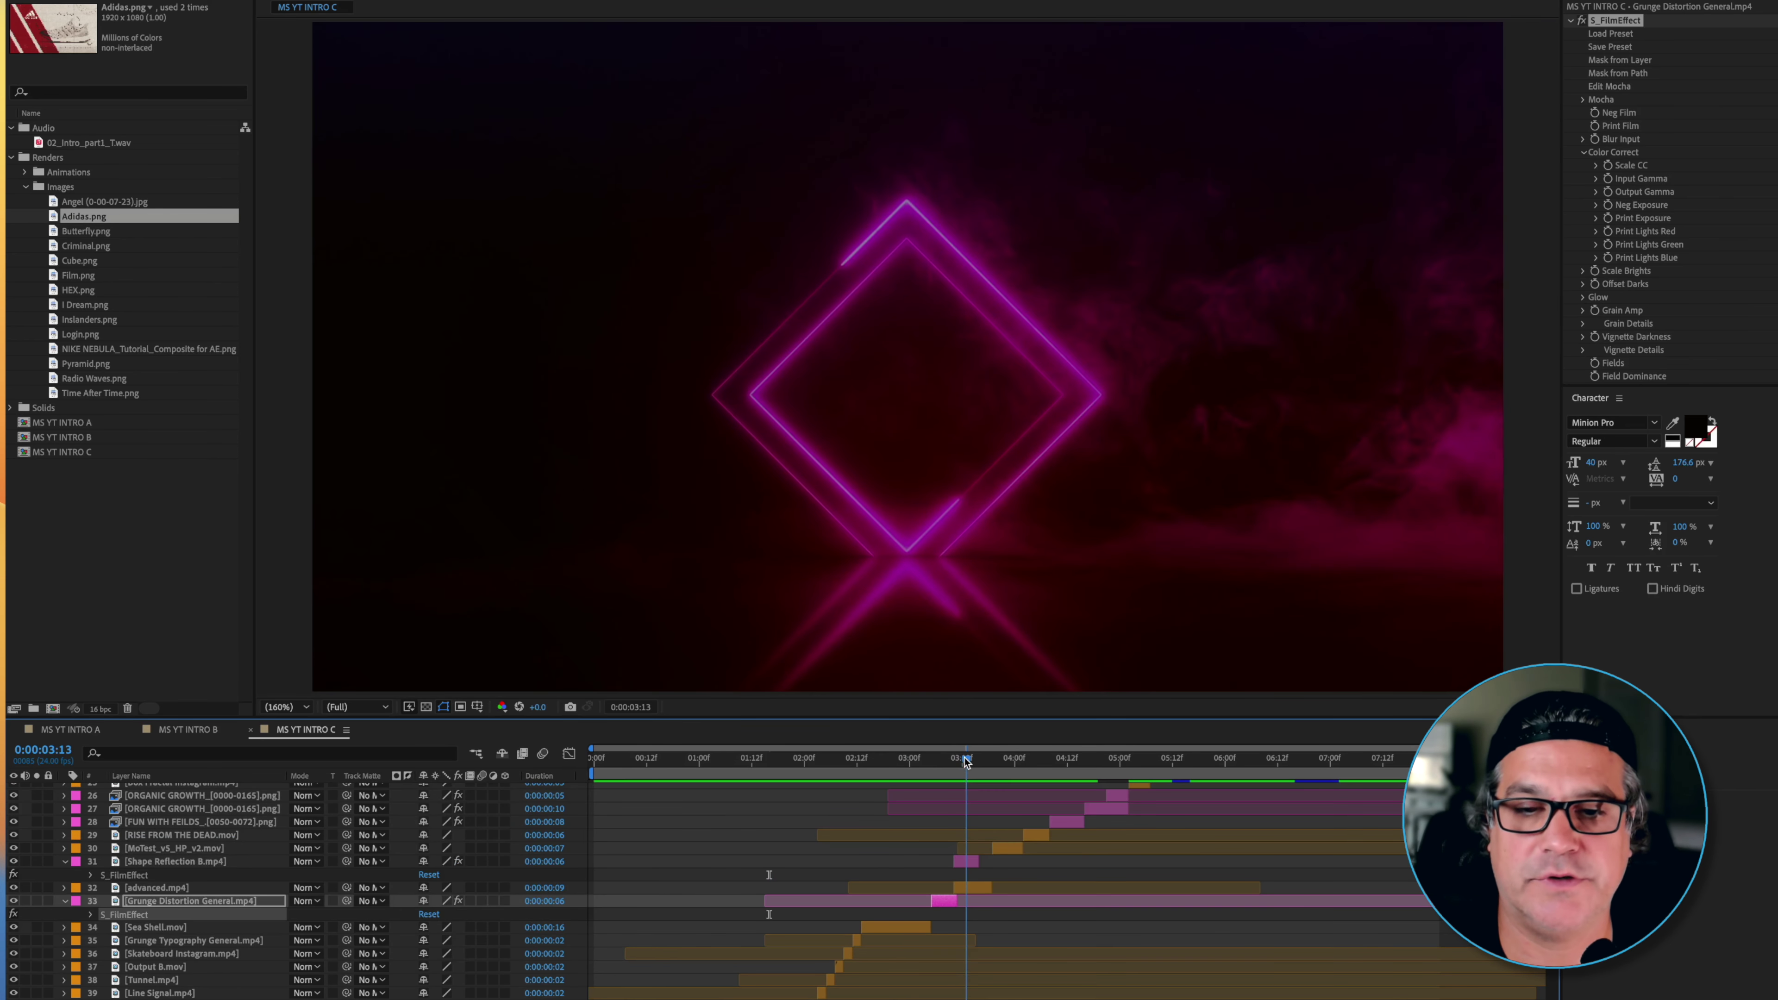
{"action": "left_click", "coordinate": [967, 862]}
- At 4:12, show uni.Analog on the FUN WITH FEILDS sequence layer
{"action": "left_click_drag", "start_coordinate": [1012, 760], "coordinate": [1068, 760]}
{"action": "left_click", "coordinate": [1065, 823]}
{"action": "key", "text": "e"}
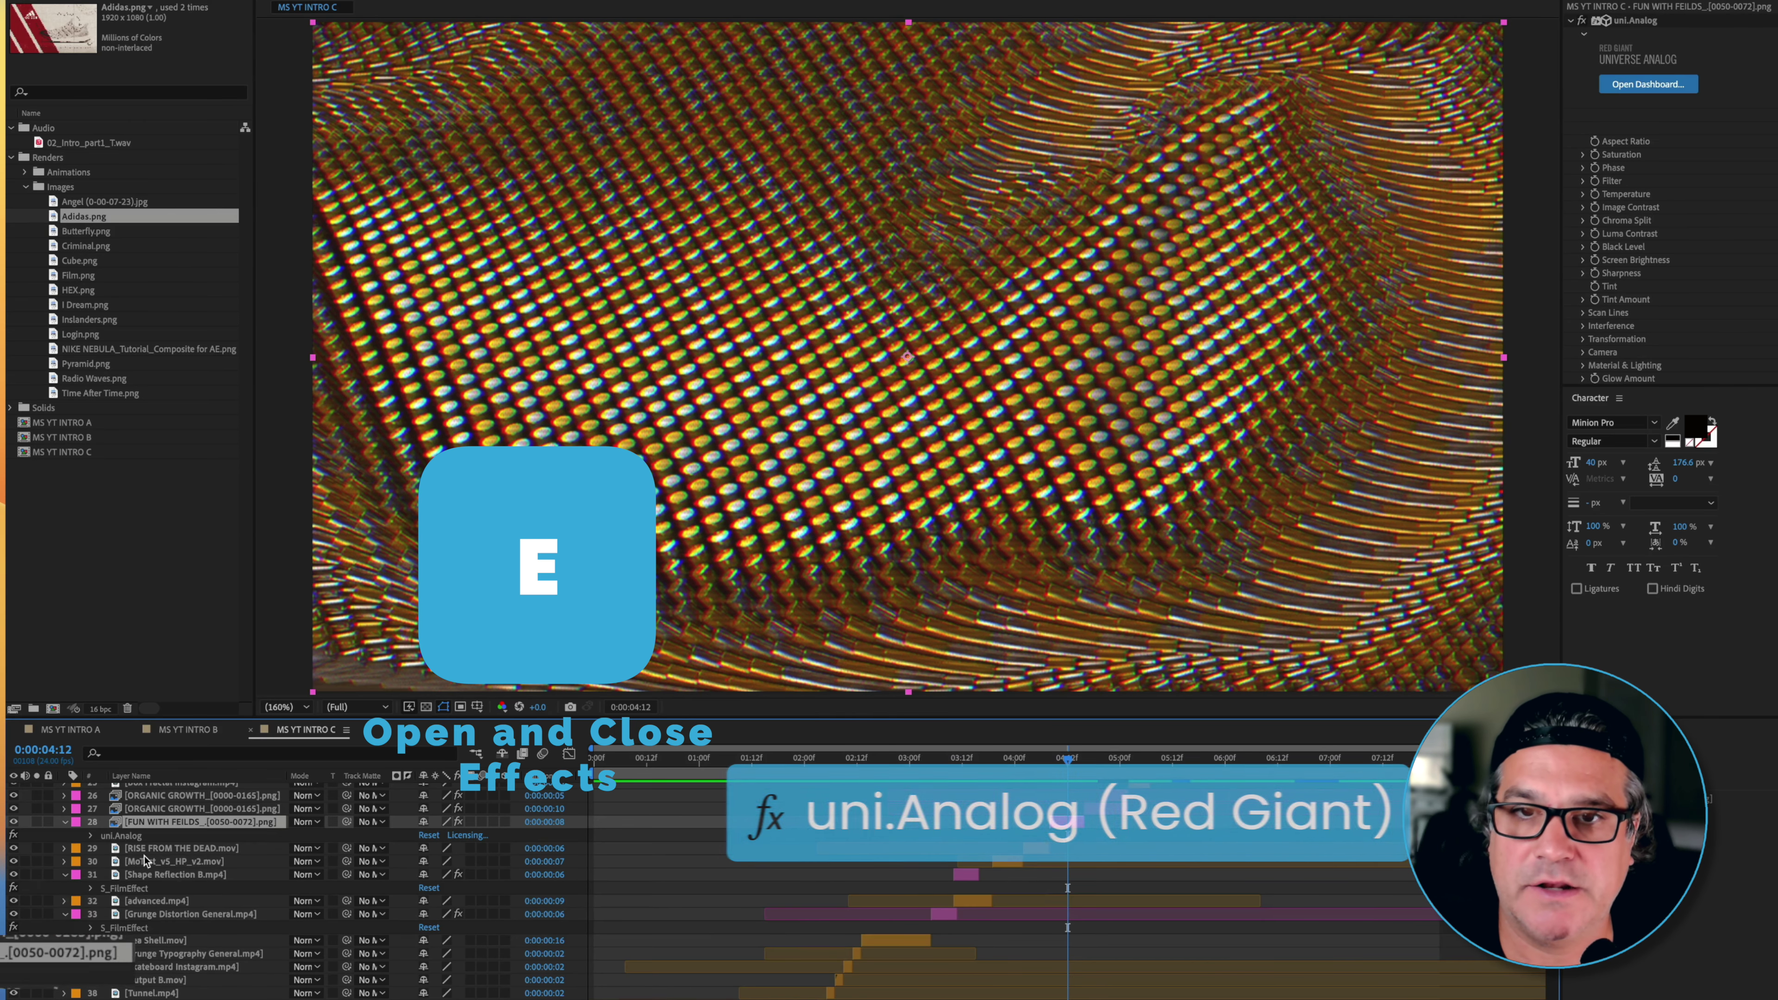
- Compare uni.Analog on the woven pattern clip, leaving it switched on
{"action": "left_click", "coordinate": [14, 836]}
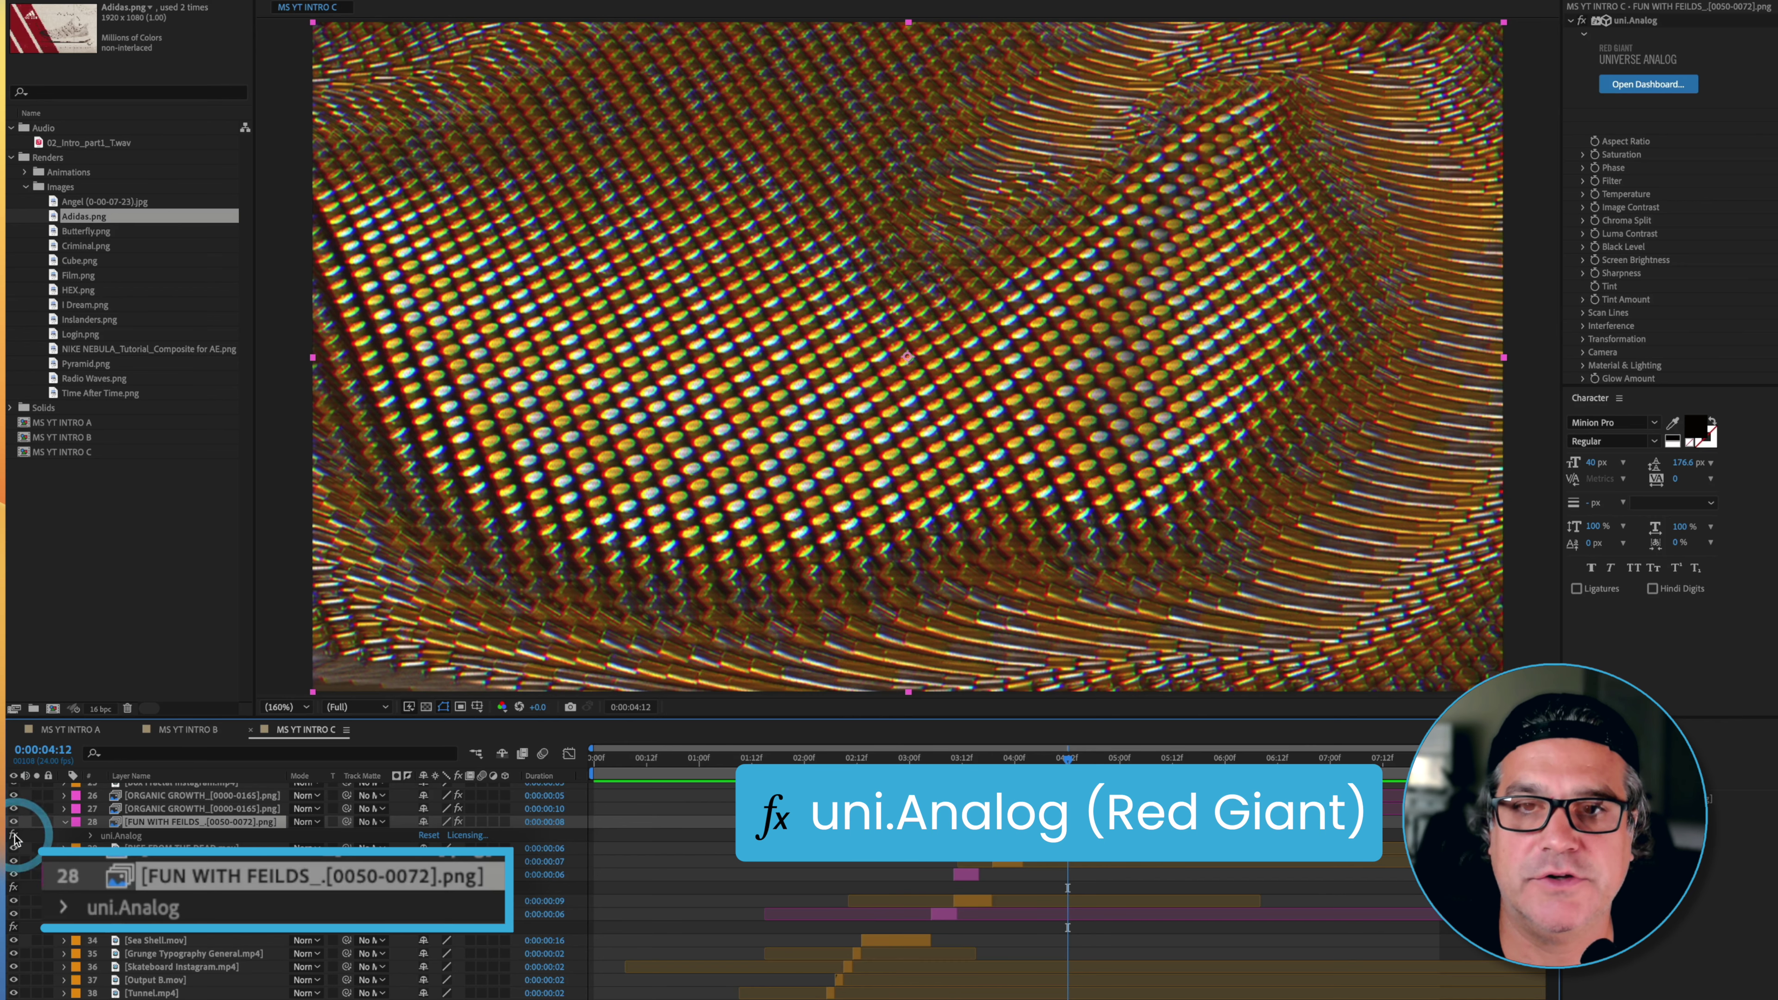
{"action": "left_click", "coordinate": [14, 836]}
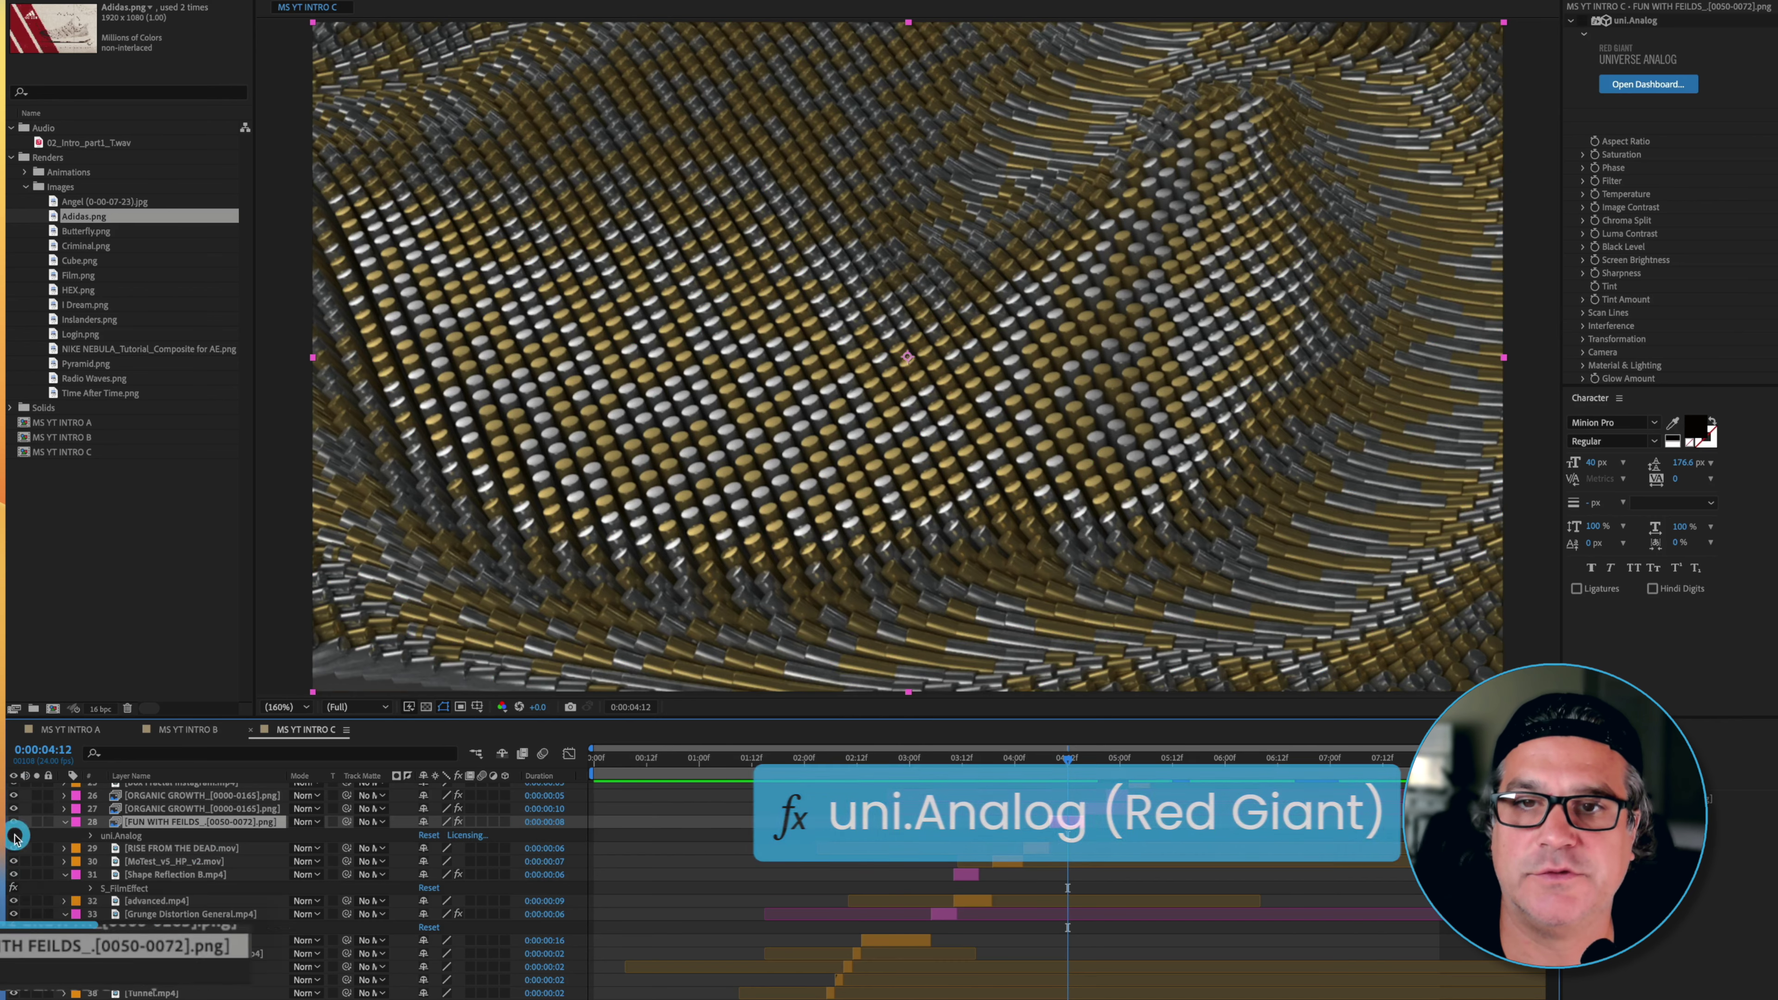
{"action": "left_click", "coordinate": [14, 837]}
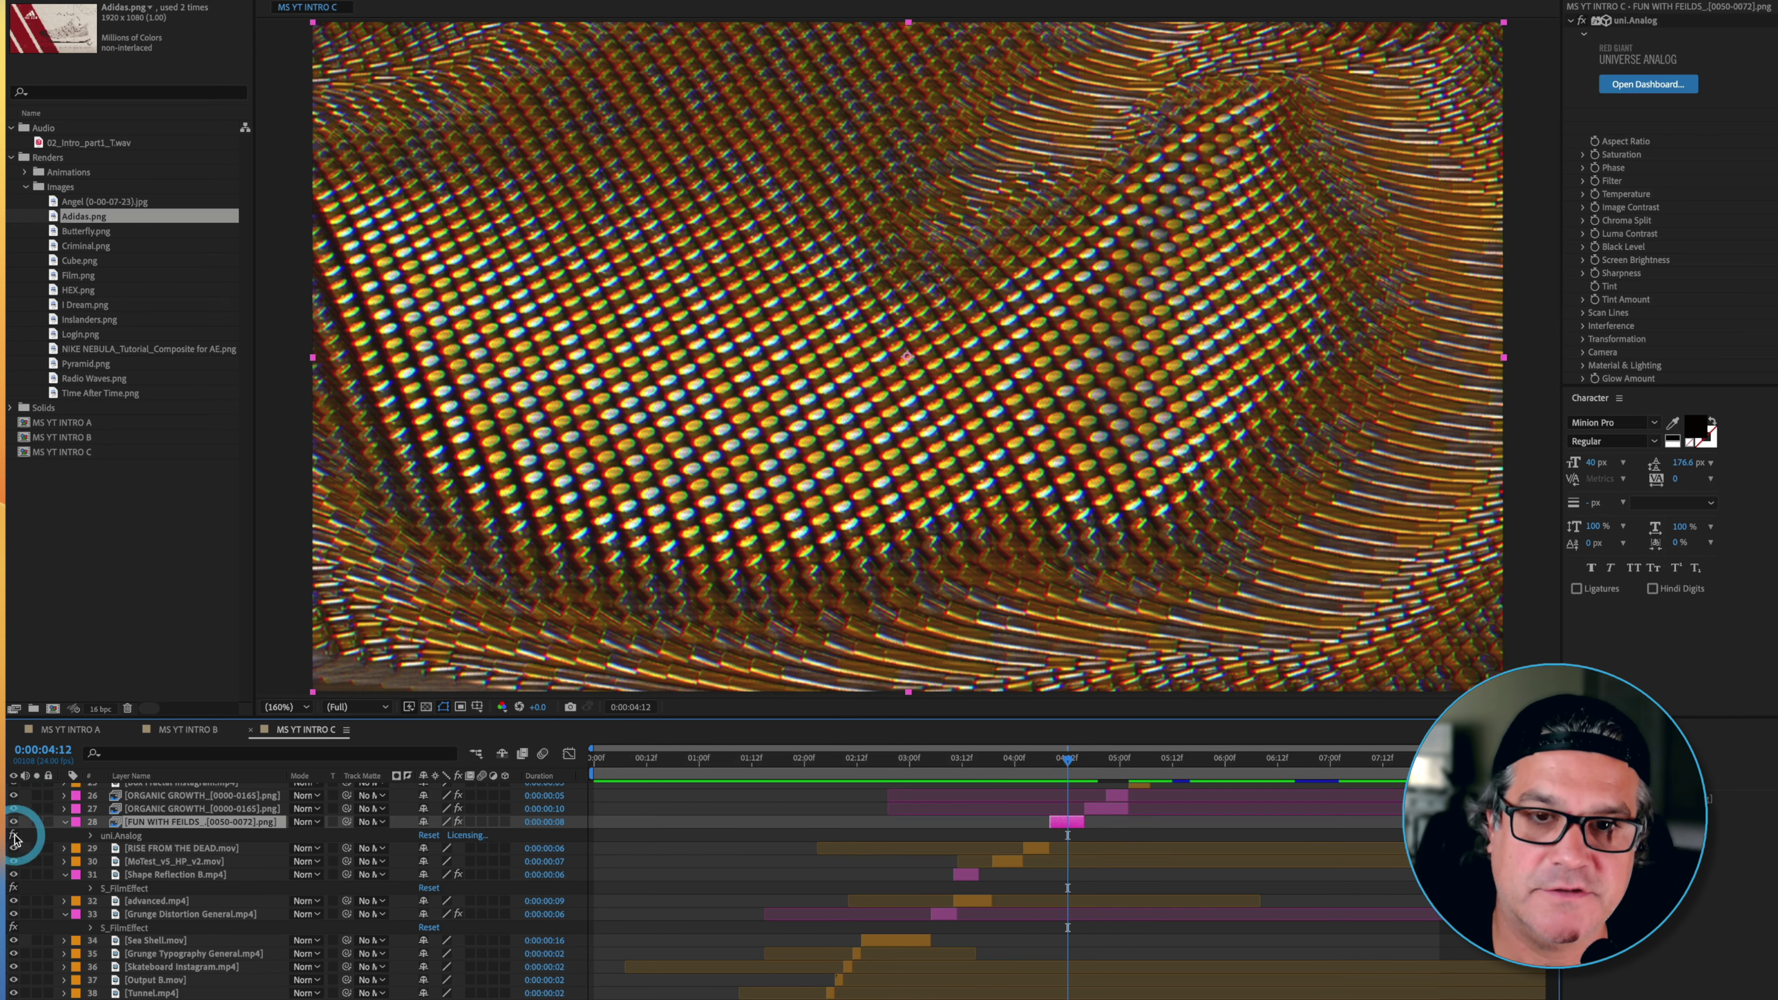
- Show both ORGANIC GROWTH layers' effects, highlighting S_PixelSort and uni.AV Club
{"action": "left_click", "coordinate": [1102, 810]}
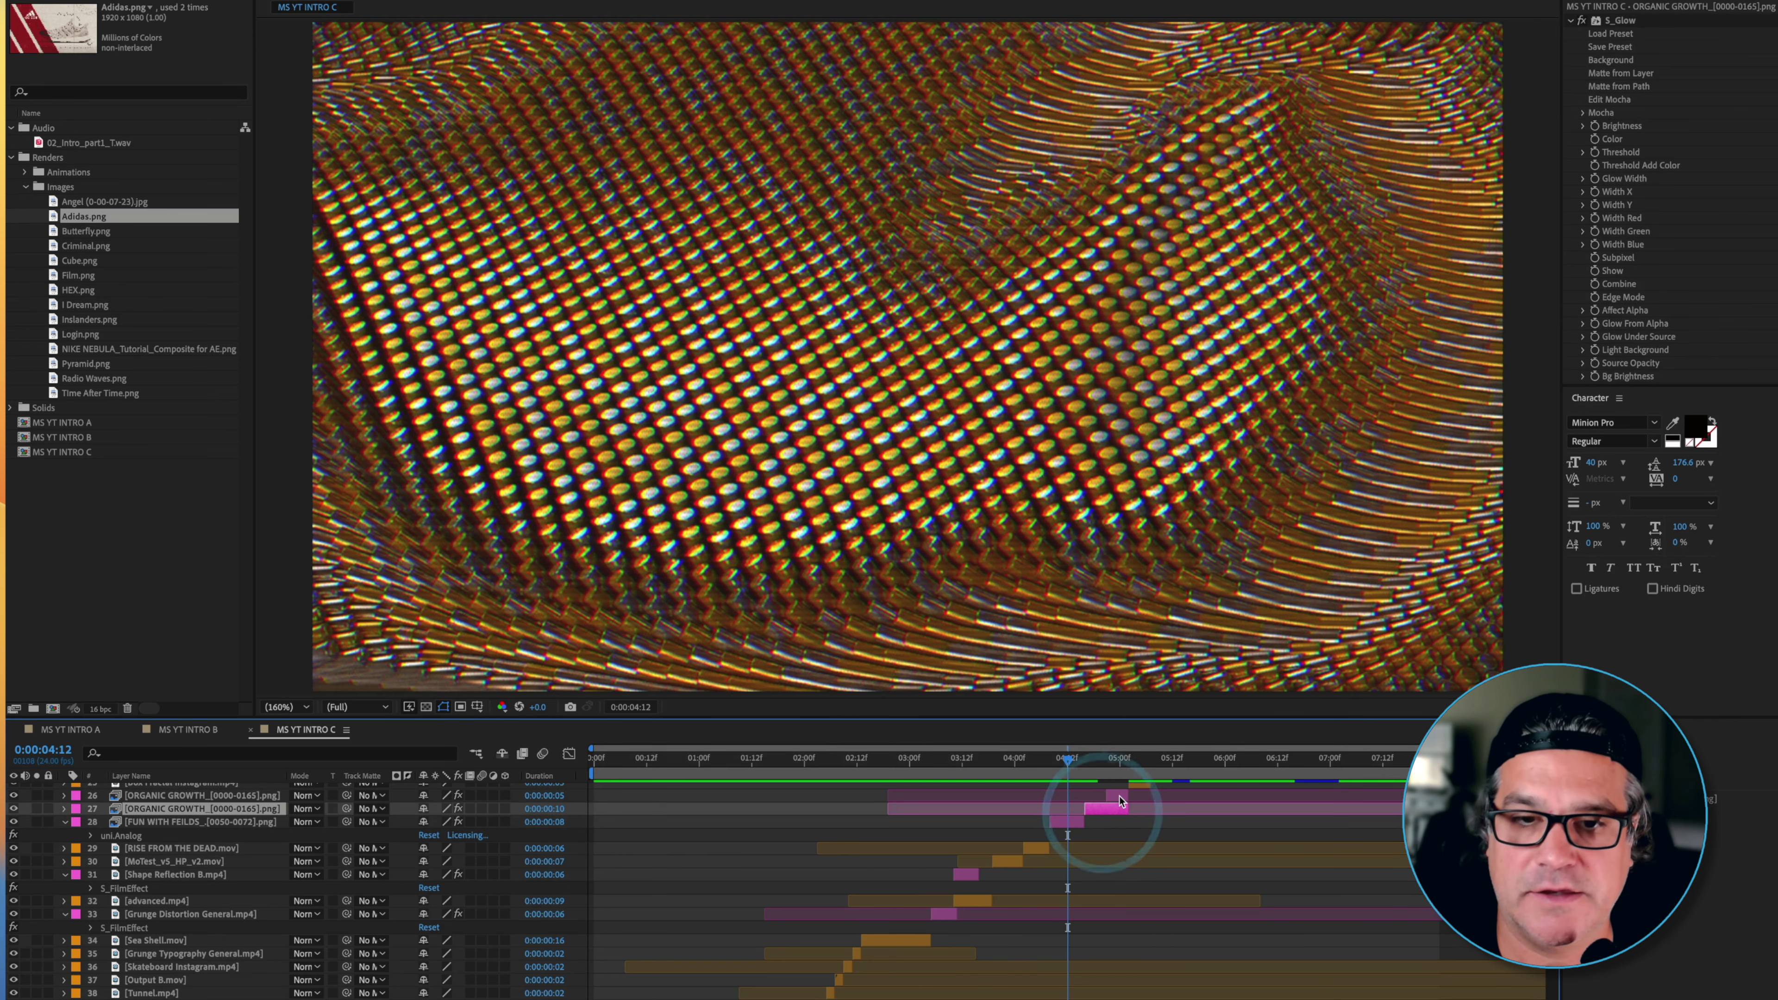
{"action": "left_click", "coordinate": [1121, 799]}
{"action": "key", "text": "e"}
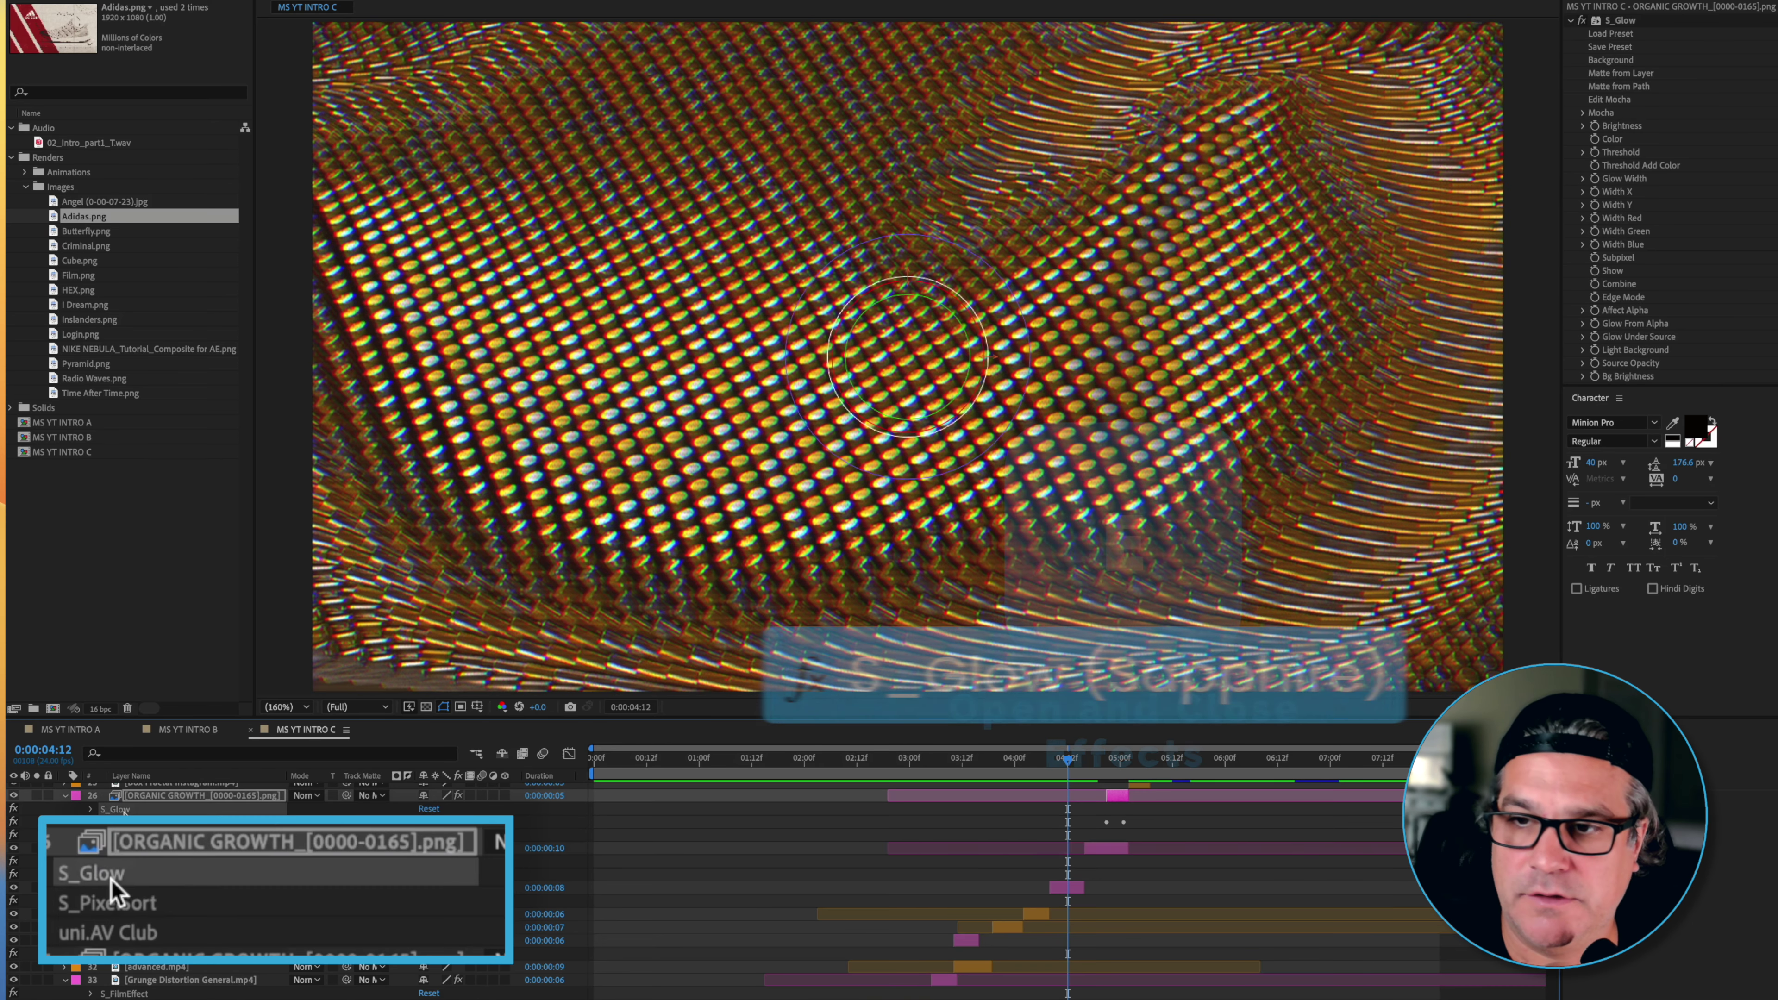
{"action": "left_click", "coordinate": [132, 823]}
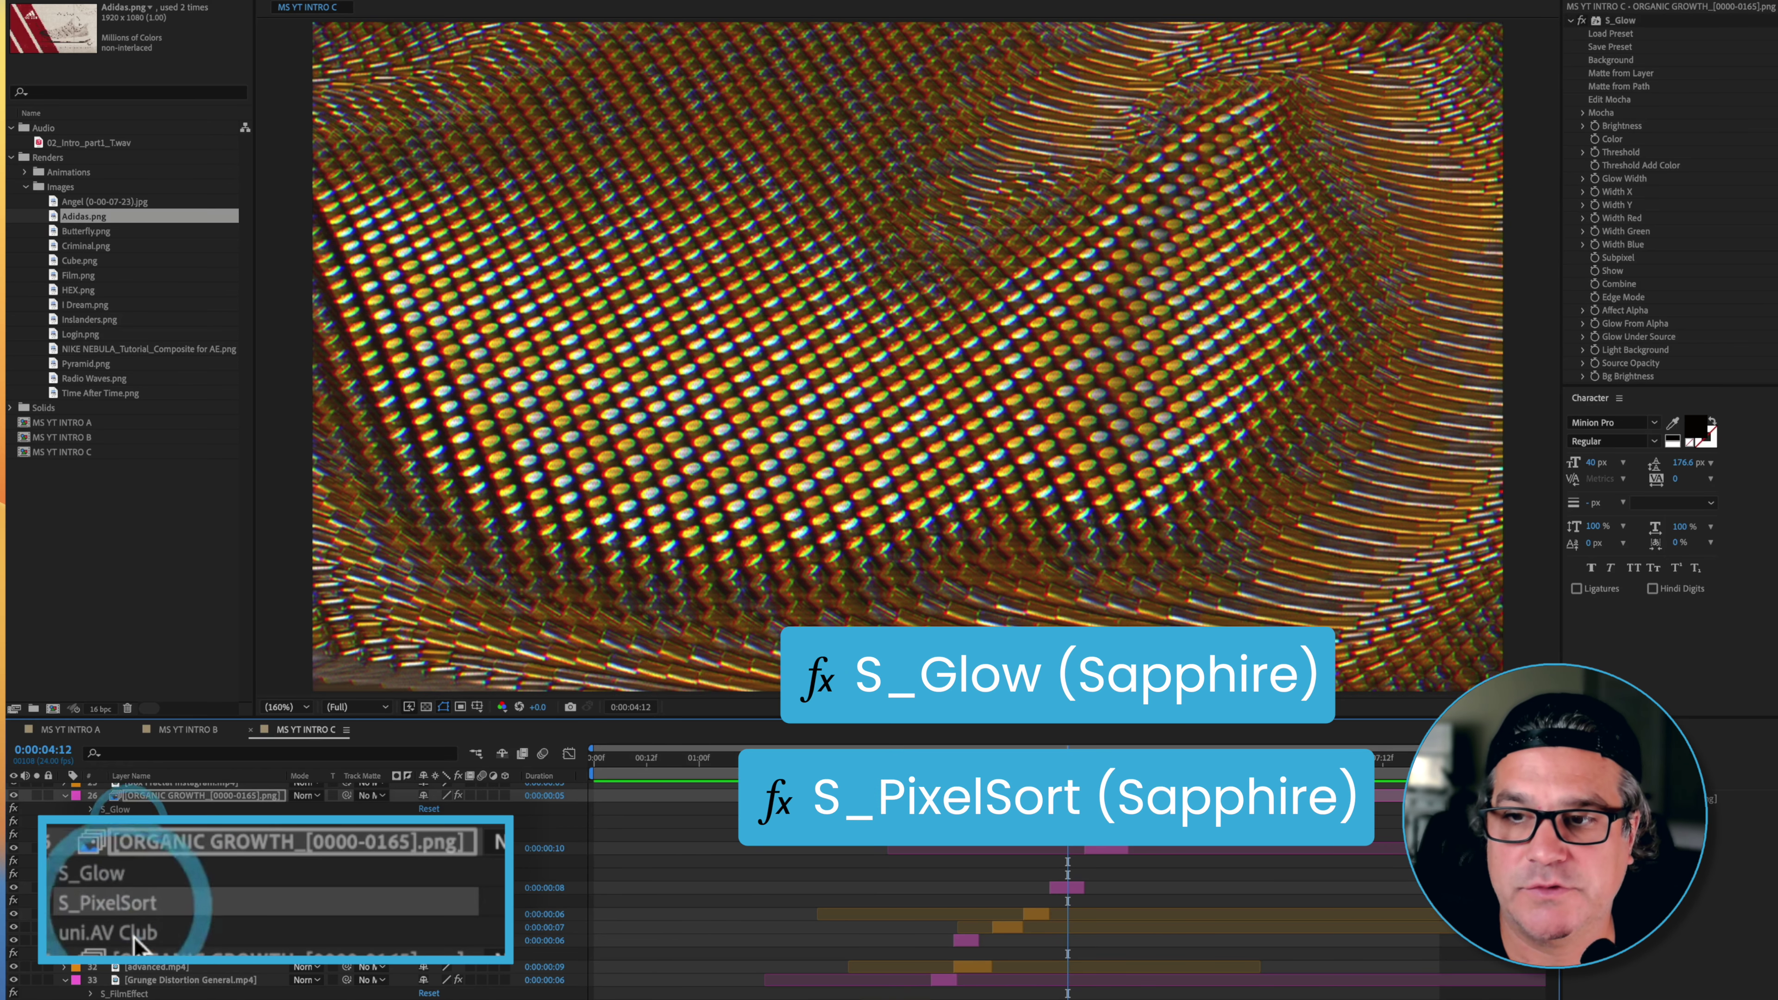
{"action": "left_click", "coordinate": [133, 836]}
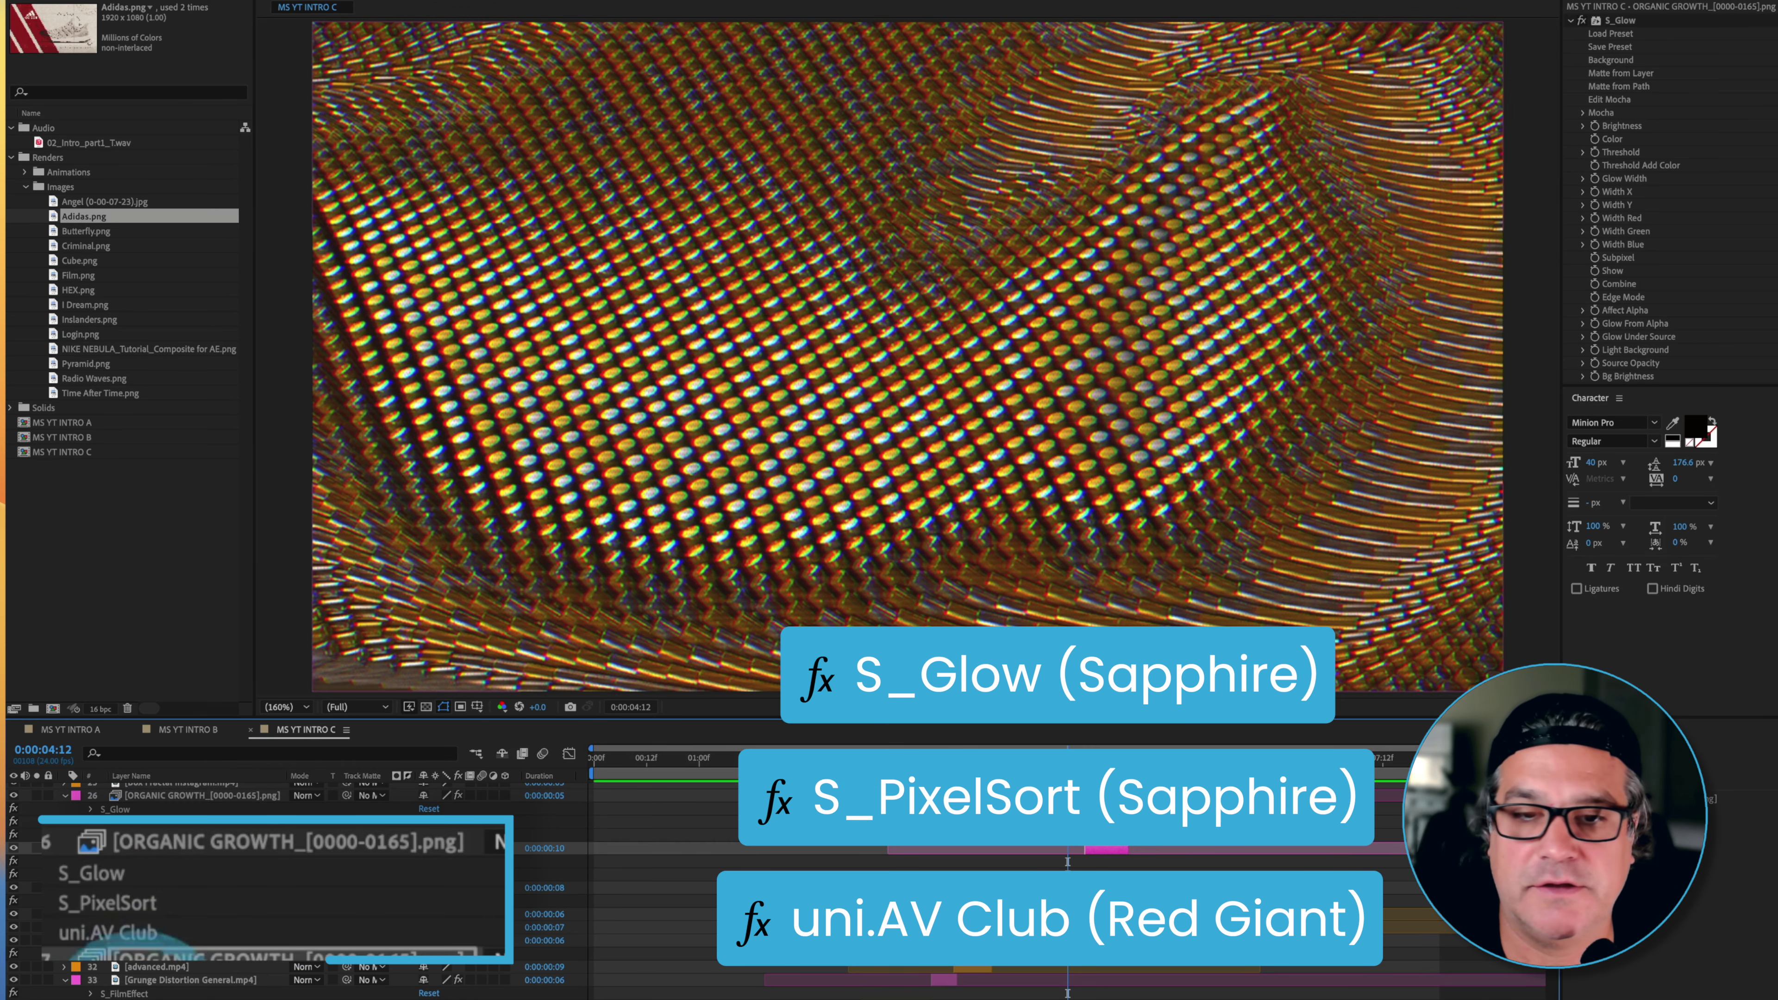
{"action": "scroll", "coordinate": [147, 890], "scroll_direction": "up", "scroll_amount": 3}
- On ORGANIC GROWTH layer 27, compare uni.AV Club and S_Glow off, then re-enable both
{"action": "left_click", "coordinate": [1098, 758]}
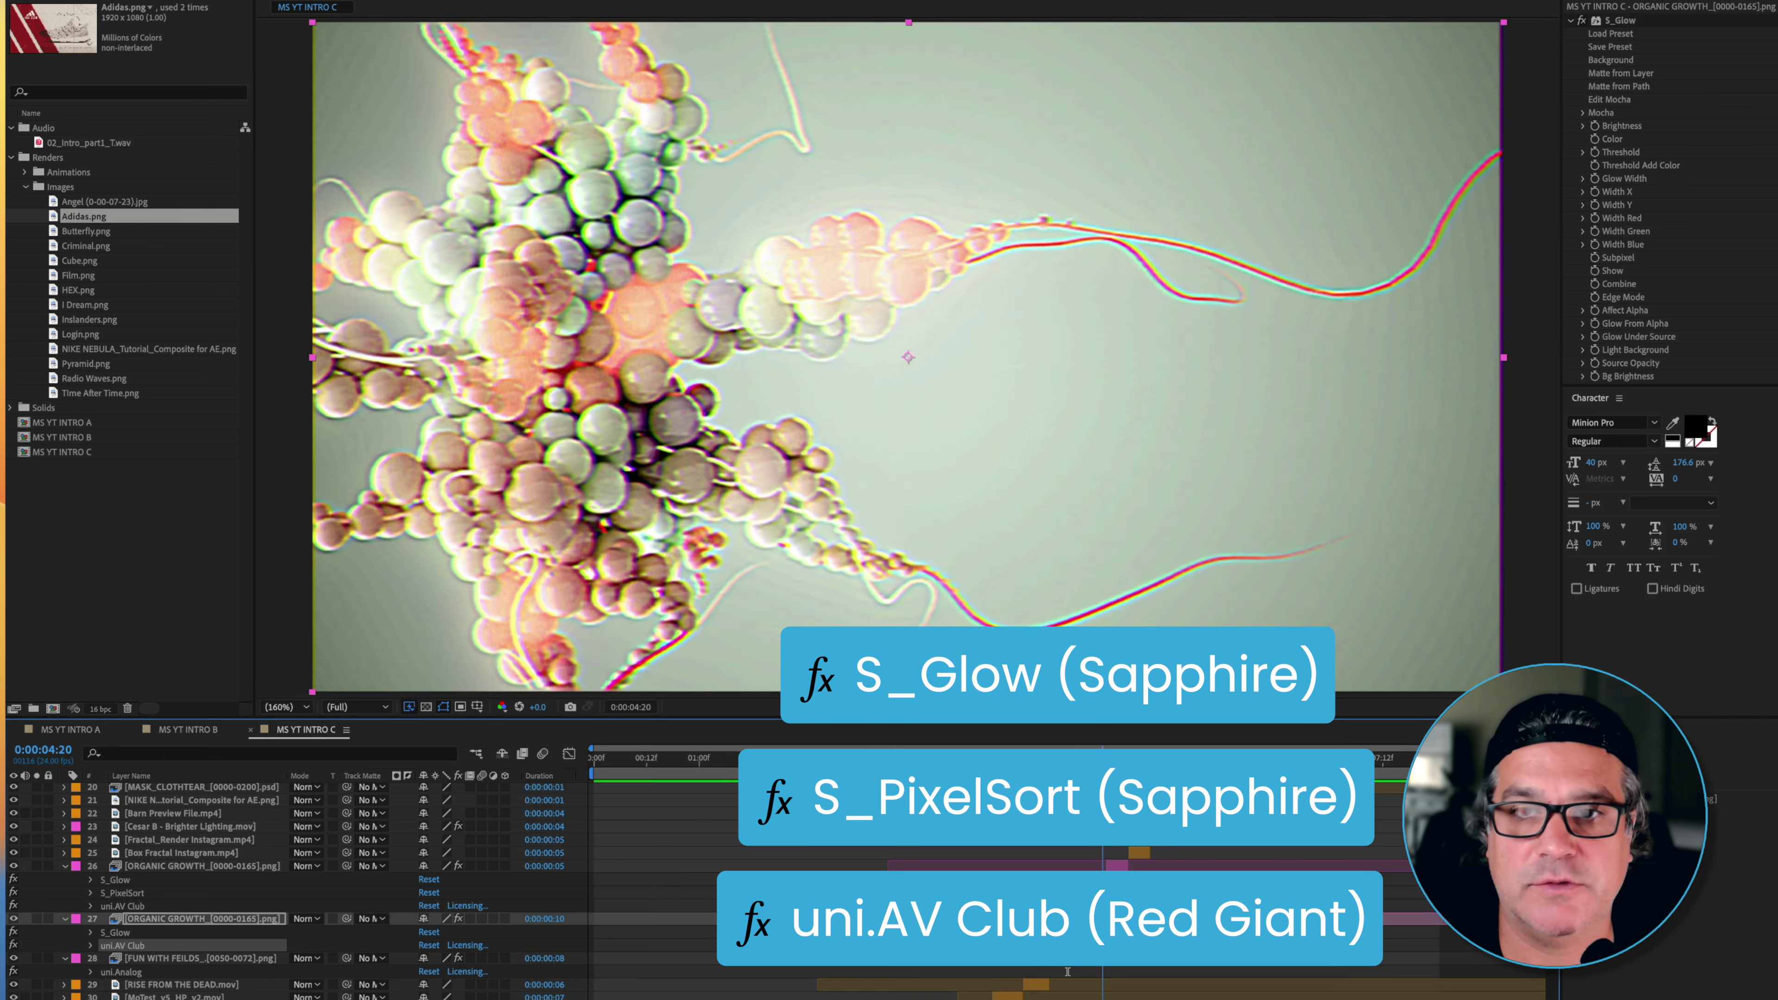
{"action": "left_click", "coordinate": [1096, 915]}
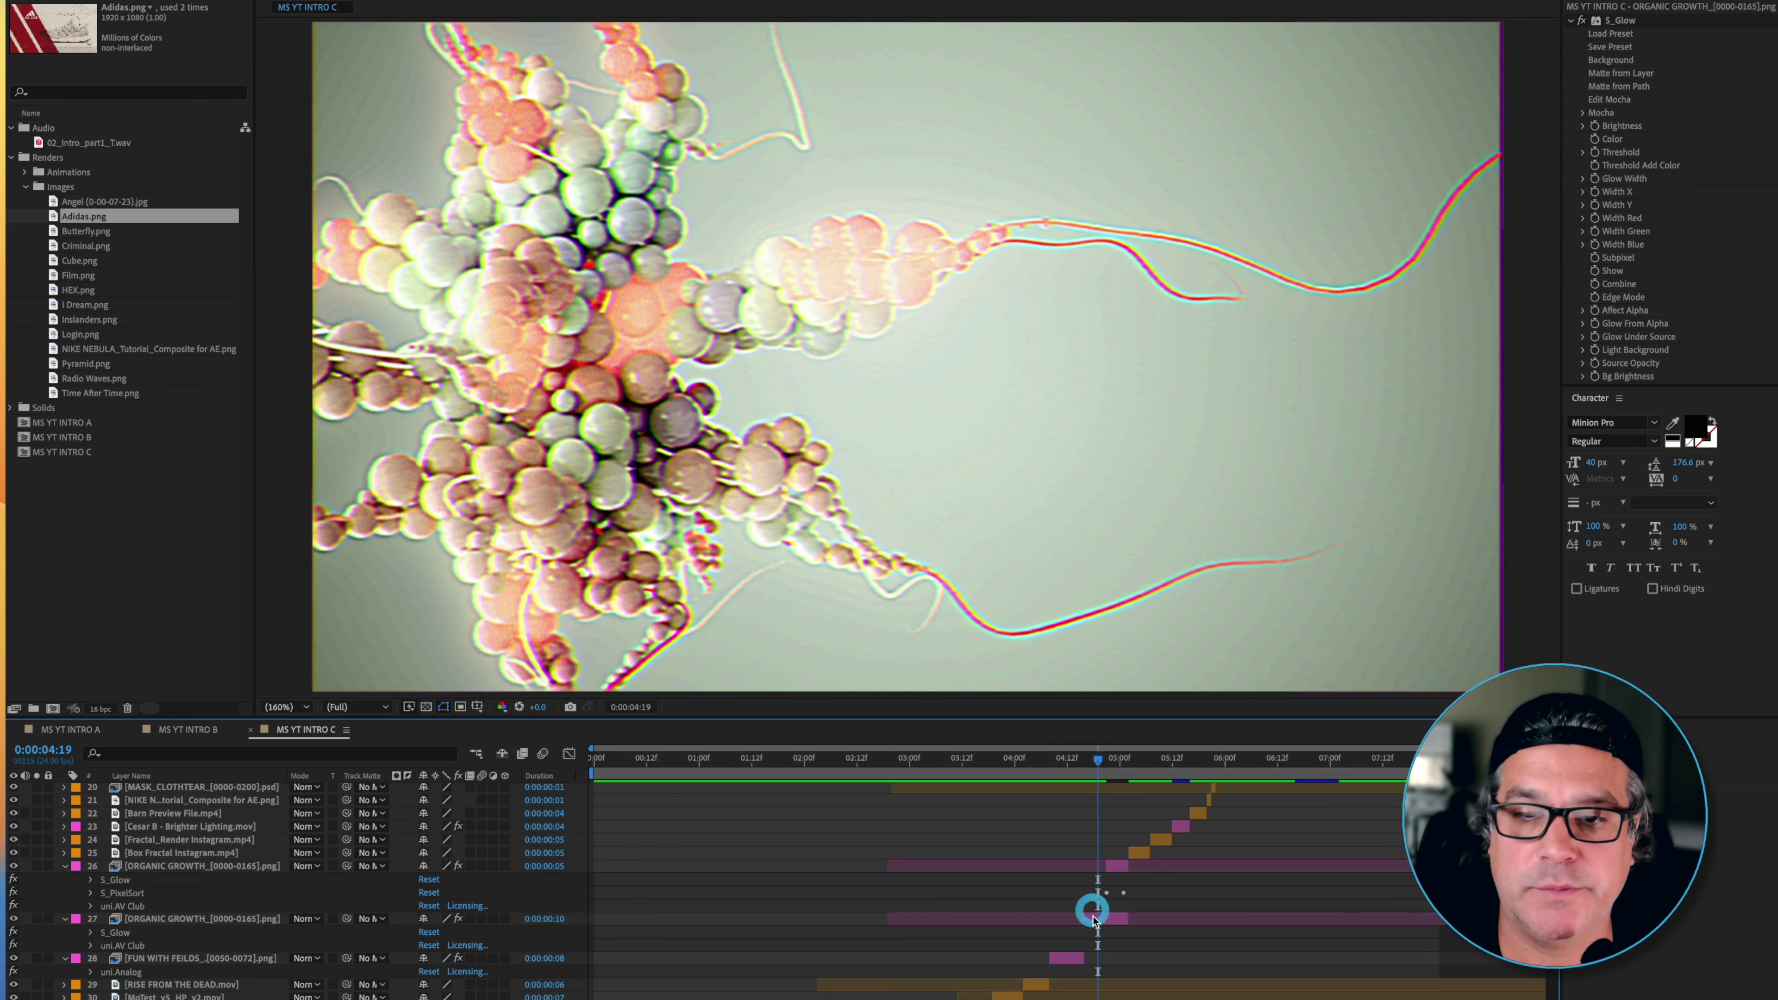
{"action": "left_click", "coordinate": [14, 948]}
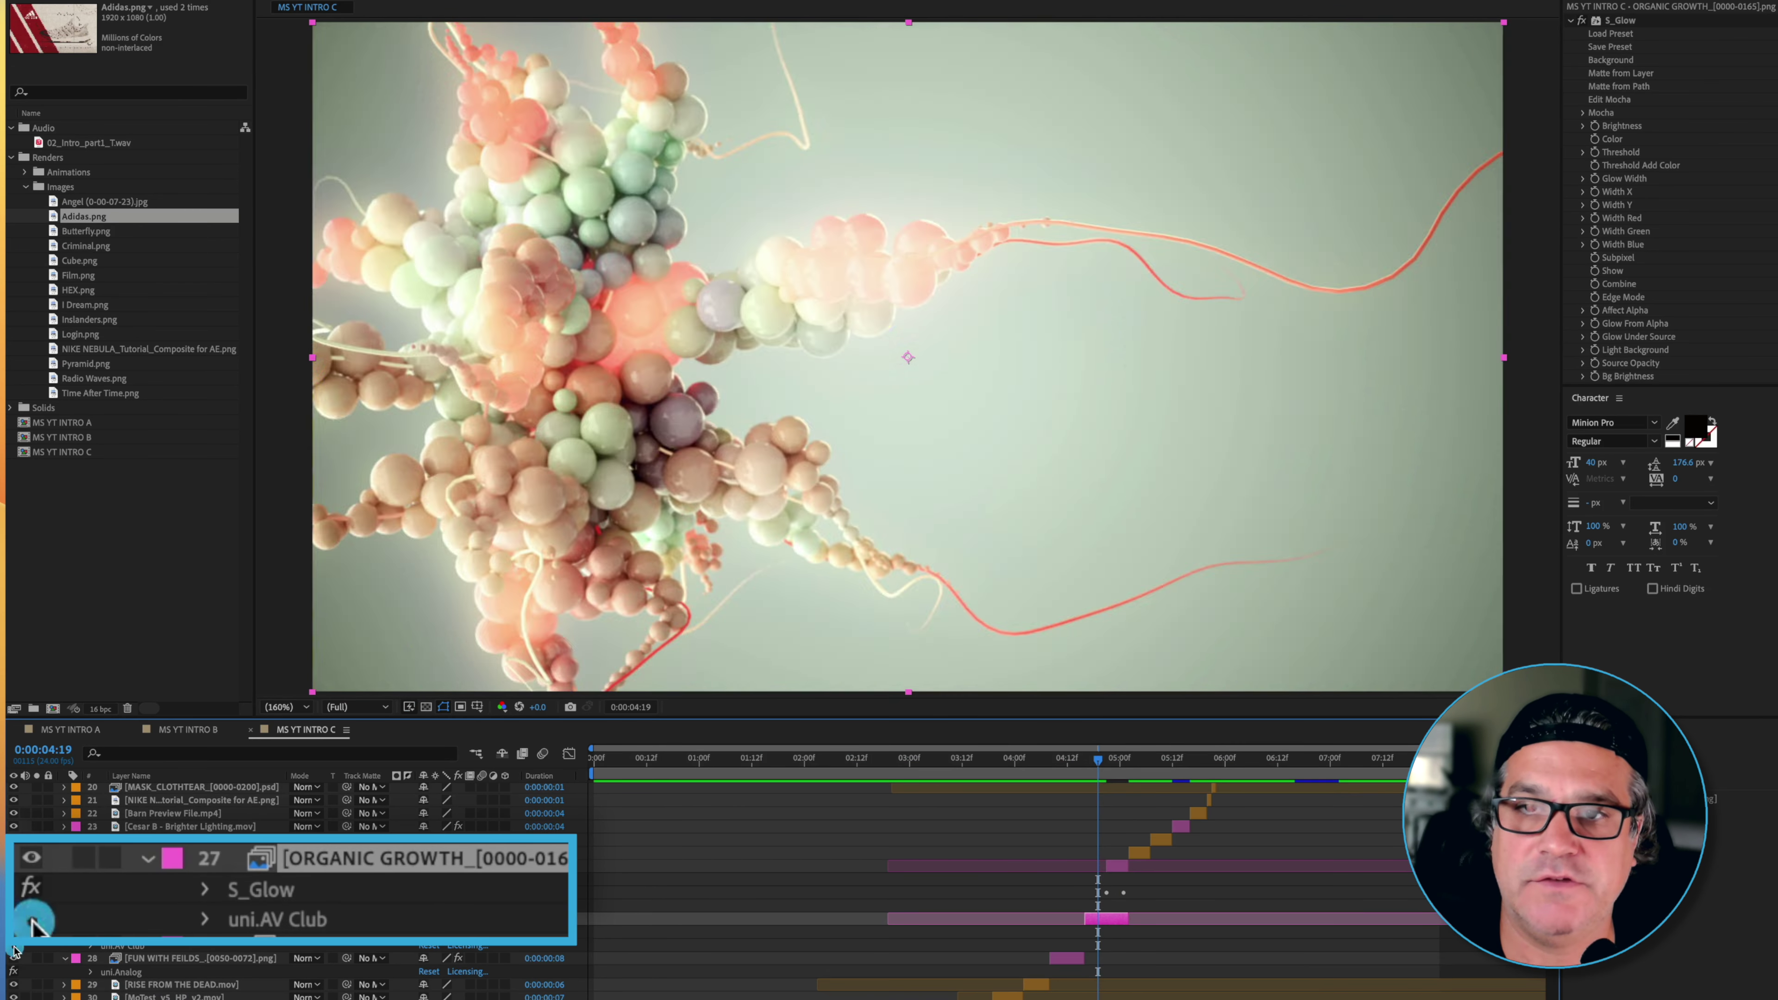
{"action": "left_click", "coordinate": [33, 889]}
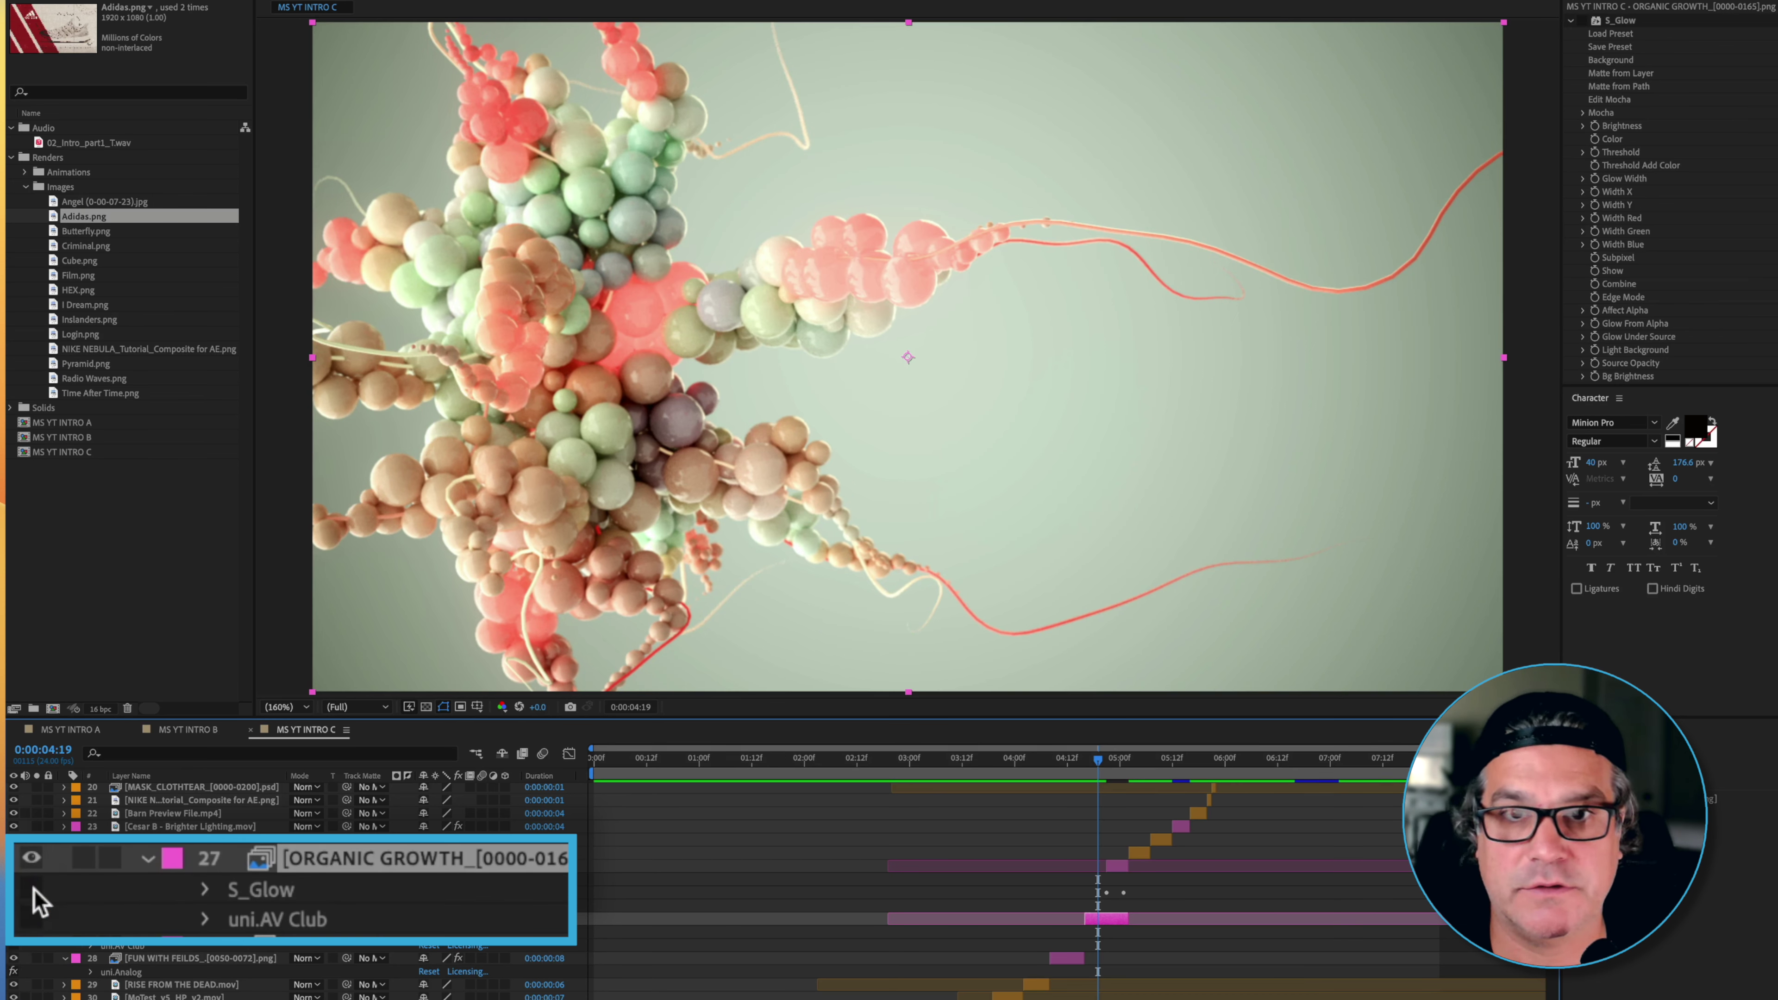
{"action": "left_click", "coordinate": [33, 890]}
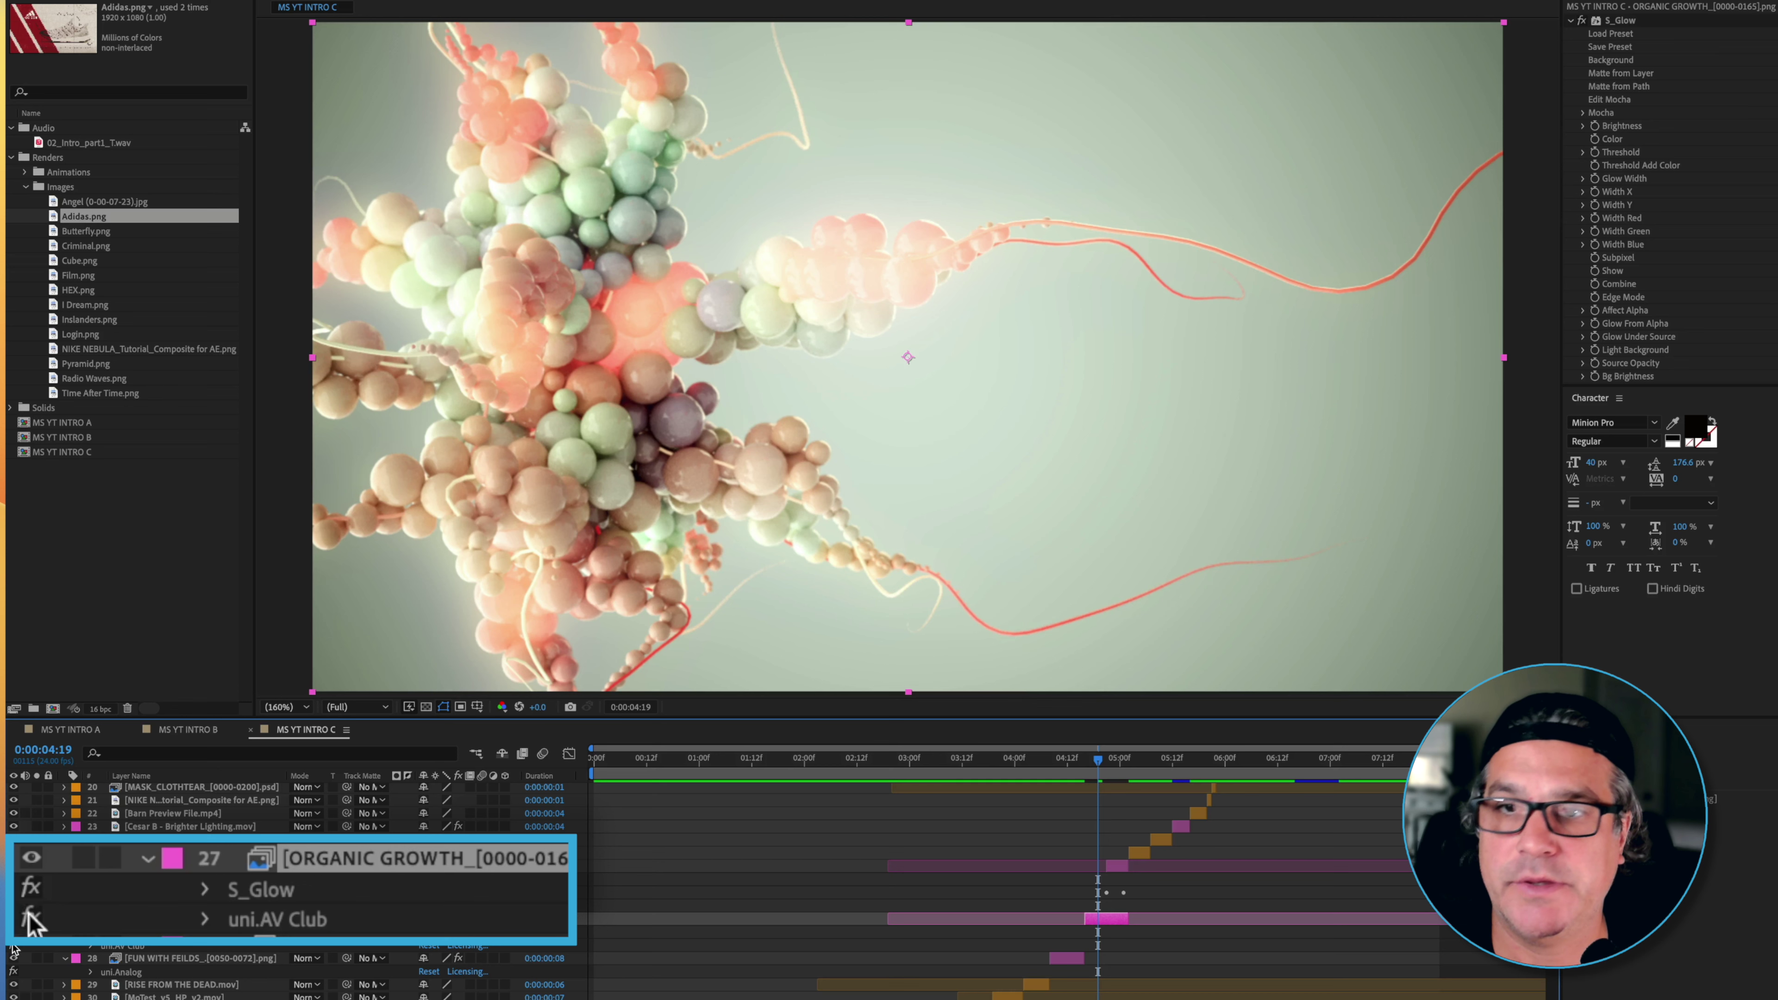
{"action": "left_click", "coordinate": [29, 920]}
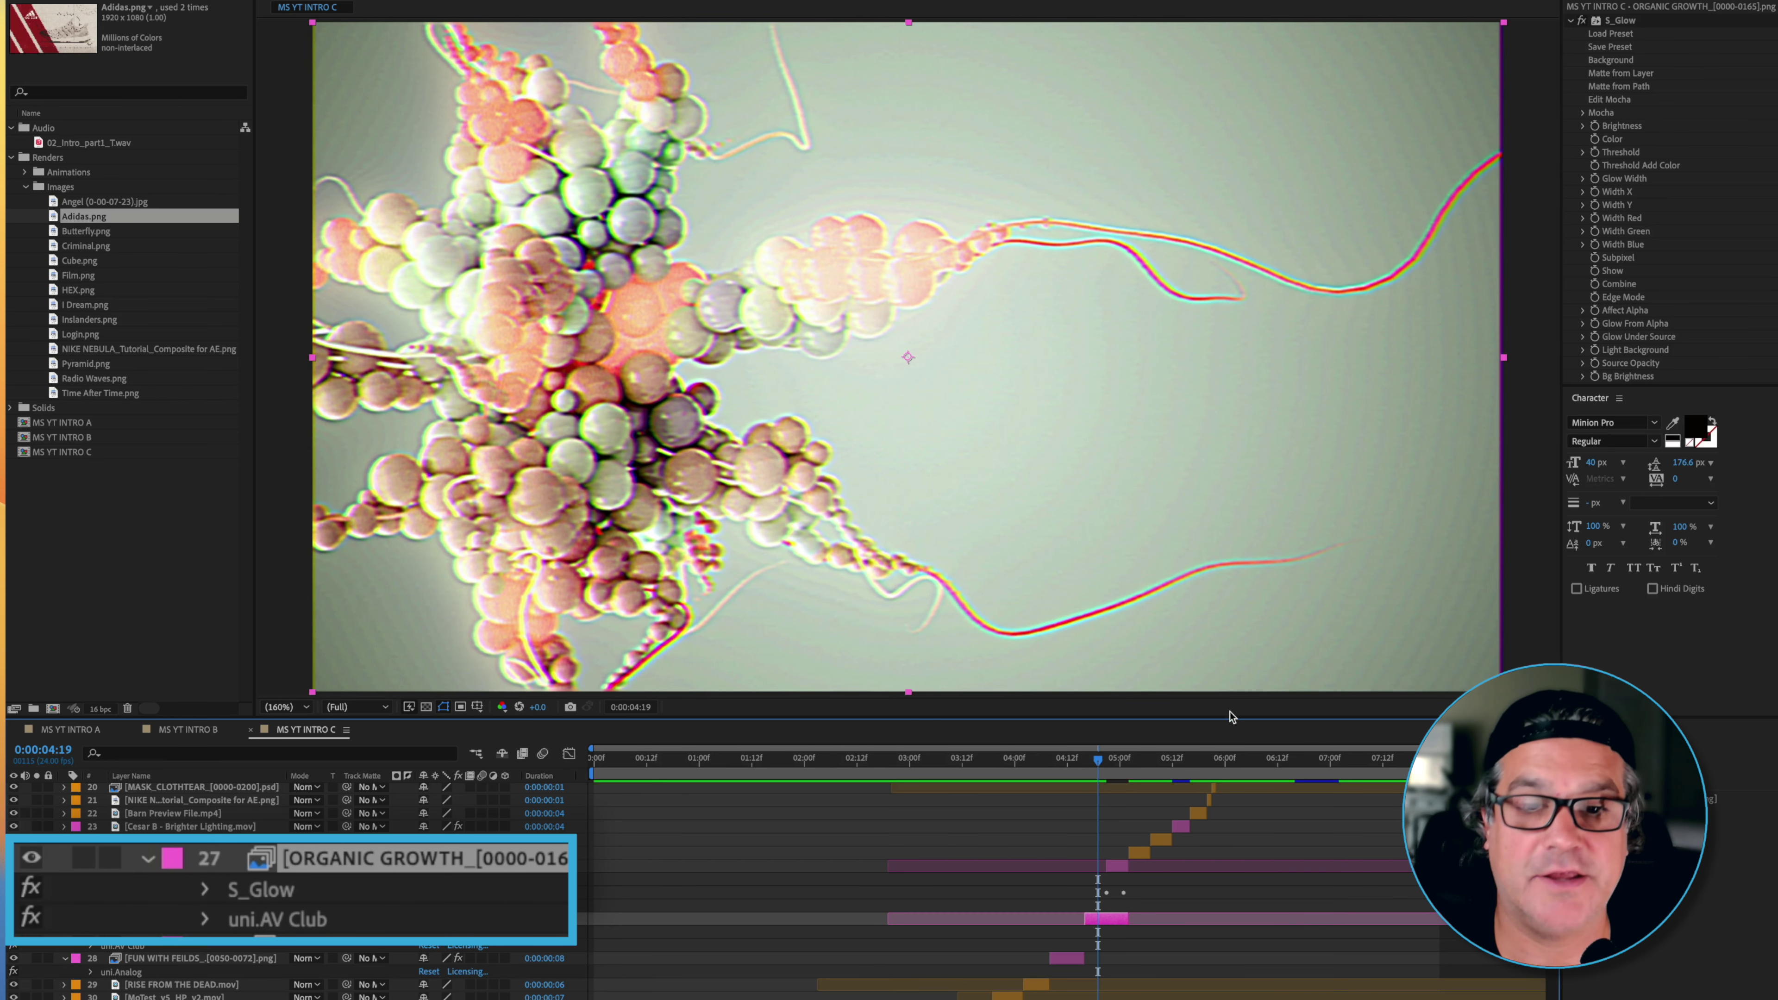
{"action": "scroll", "coordinate": [1153, 824], "scroll_direction": "up", "scroll_amount": 10}
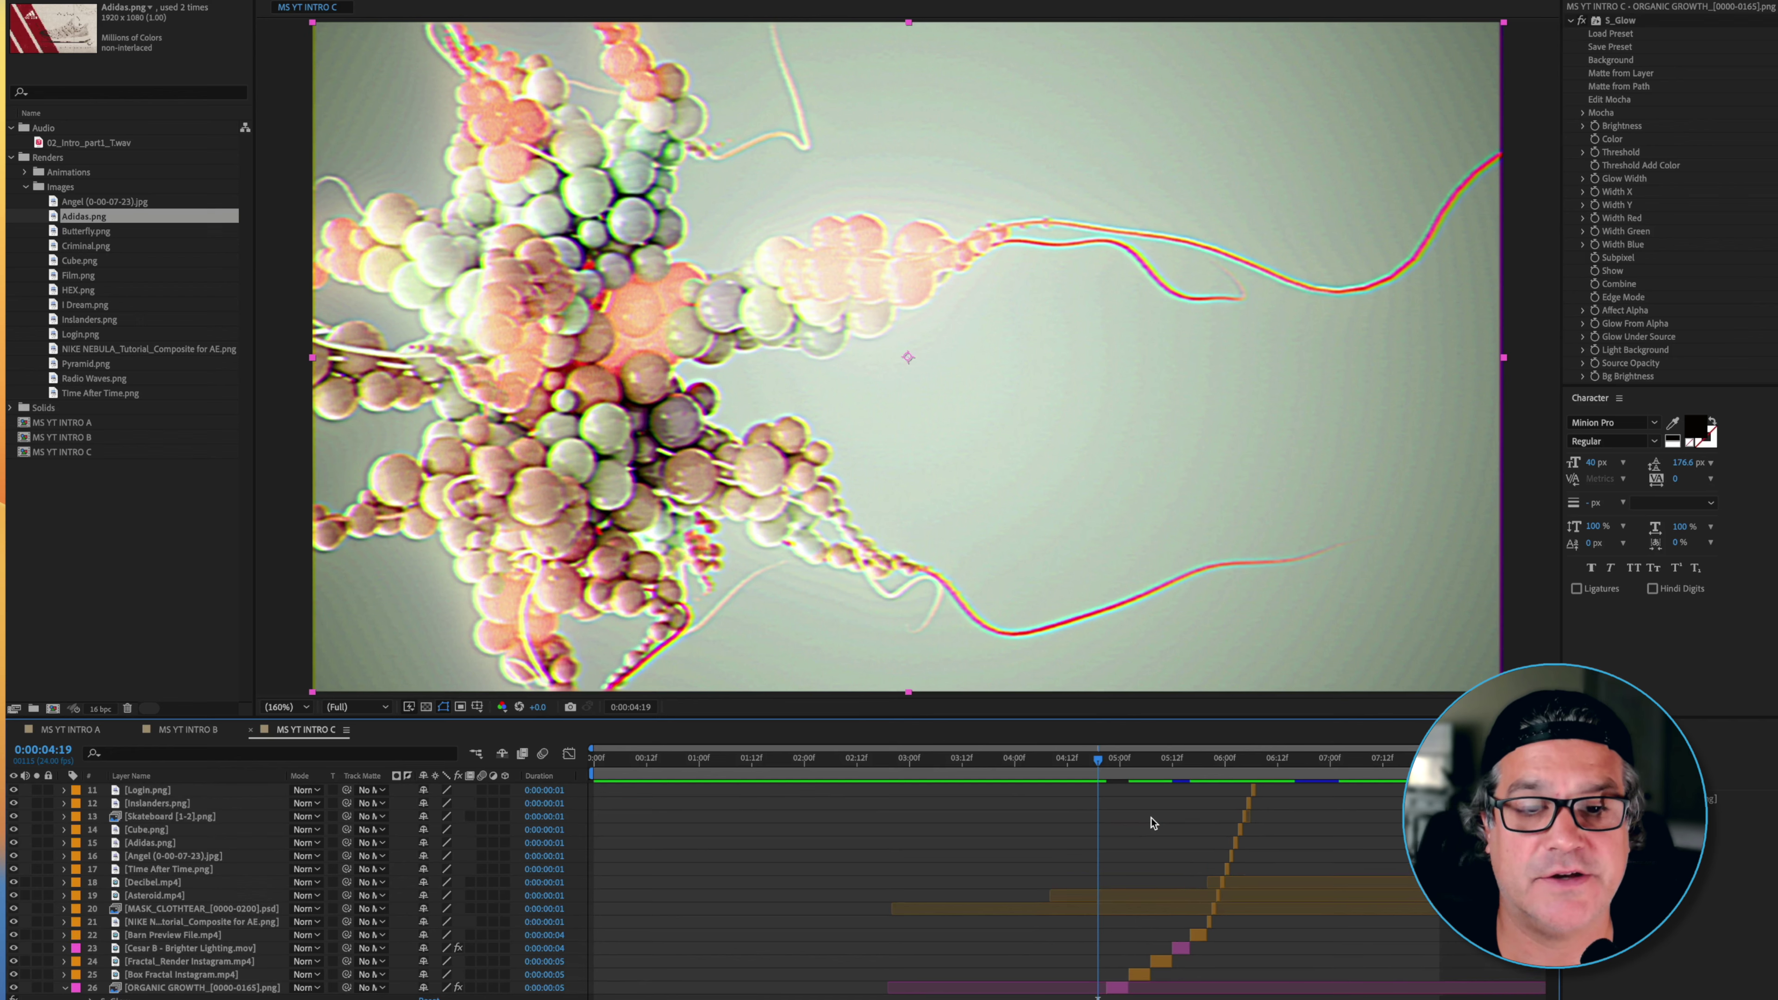
- At the closing logo section, show Time Remap on both MS Logo Fast.mov layers
{"action": "left_click_drag", "start_coordinate": [1280, 766], "coordinate": [1293, 761]}
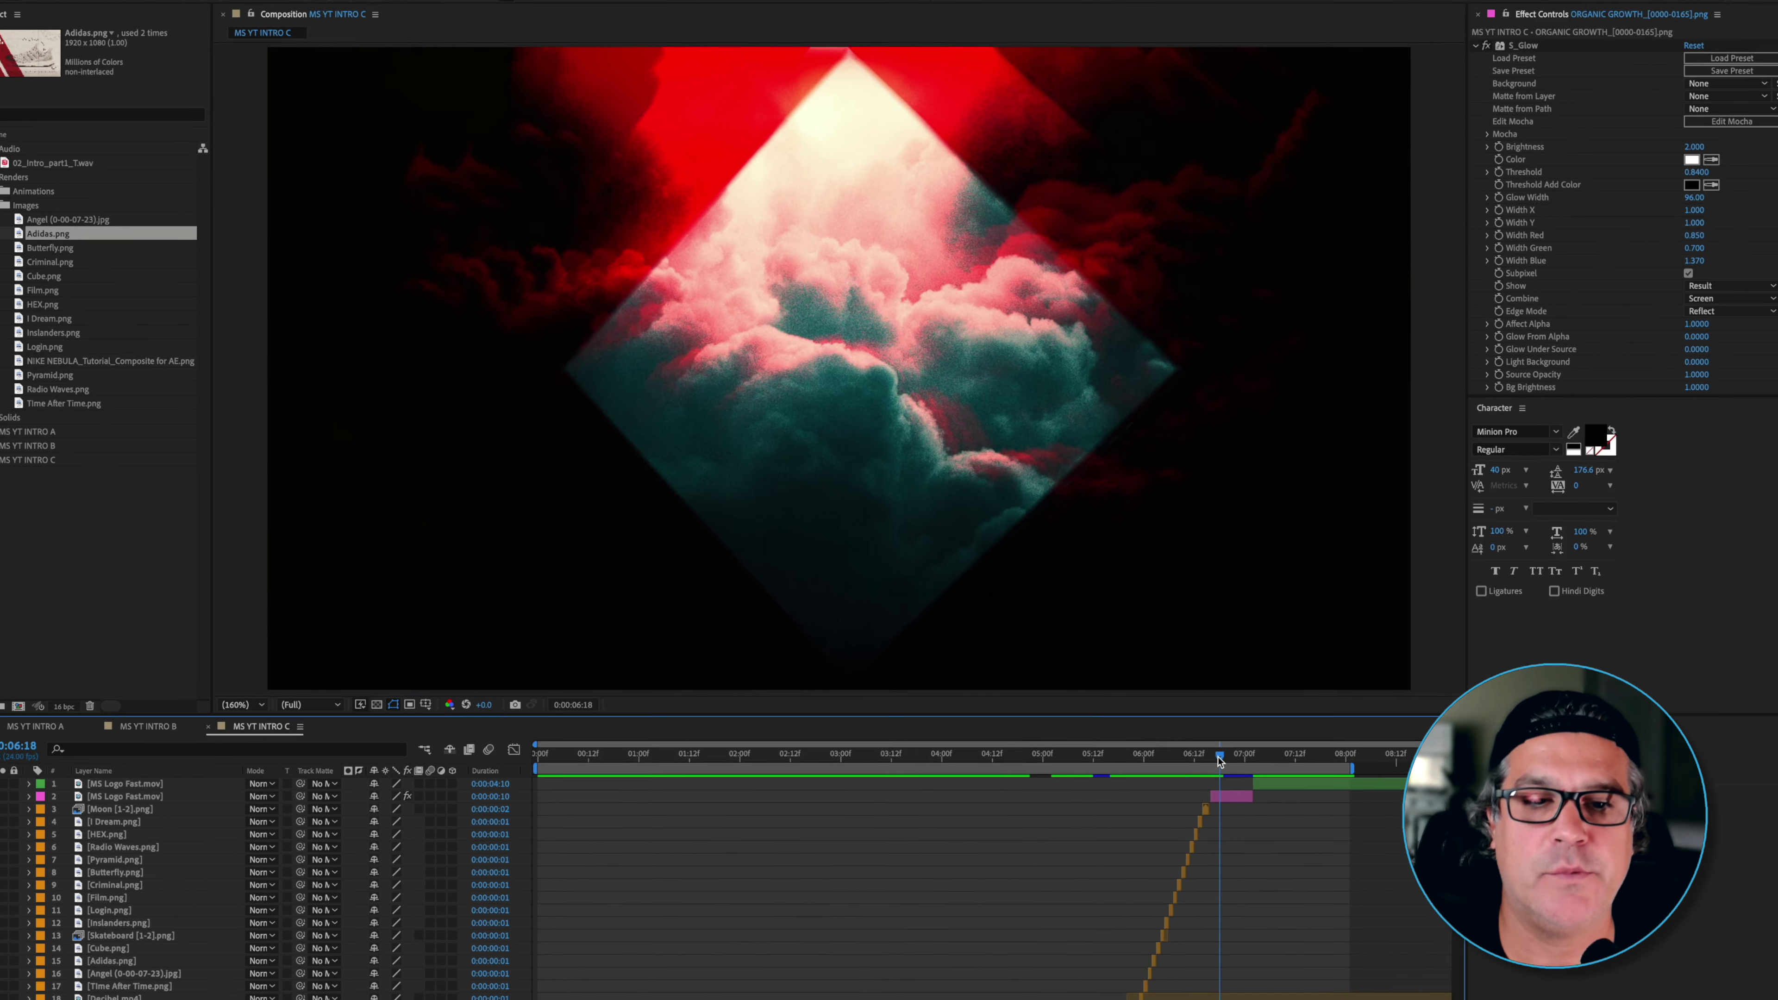
{"action": "left_click", "coordinate": [1232, 781]}
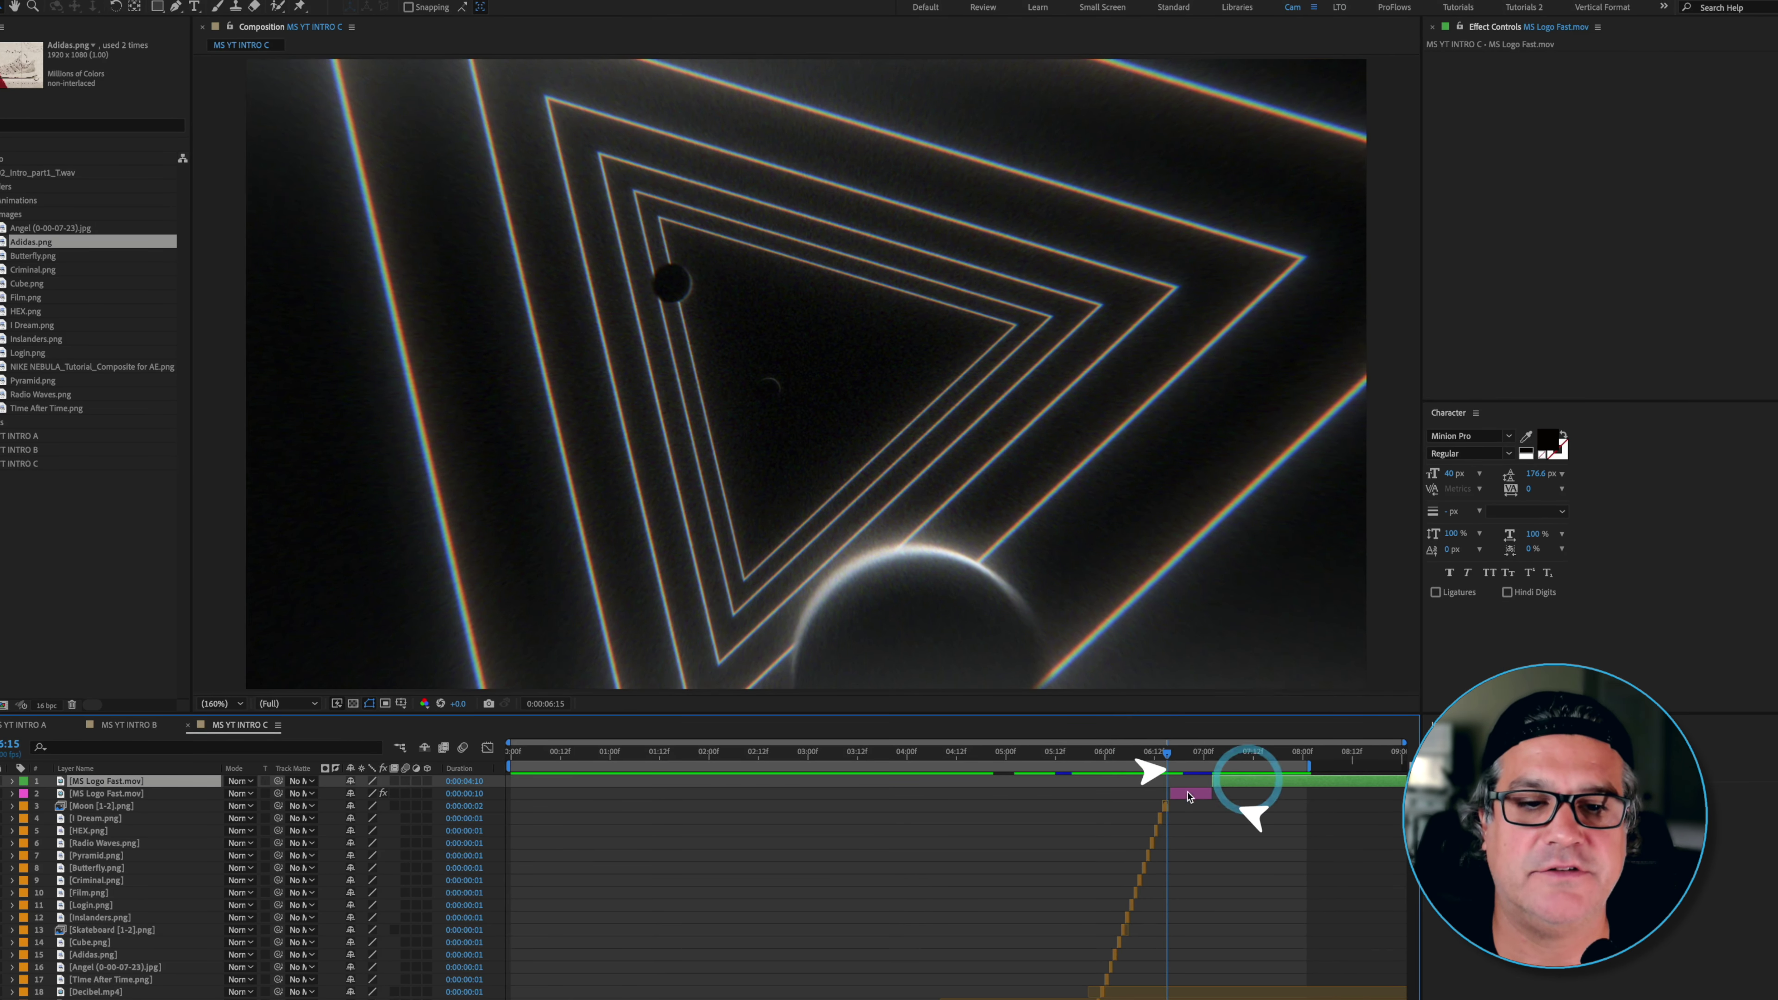
{"action": "left_click", "coordinate": [1205, 796], "text": "shift"}
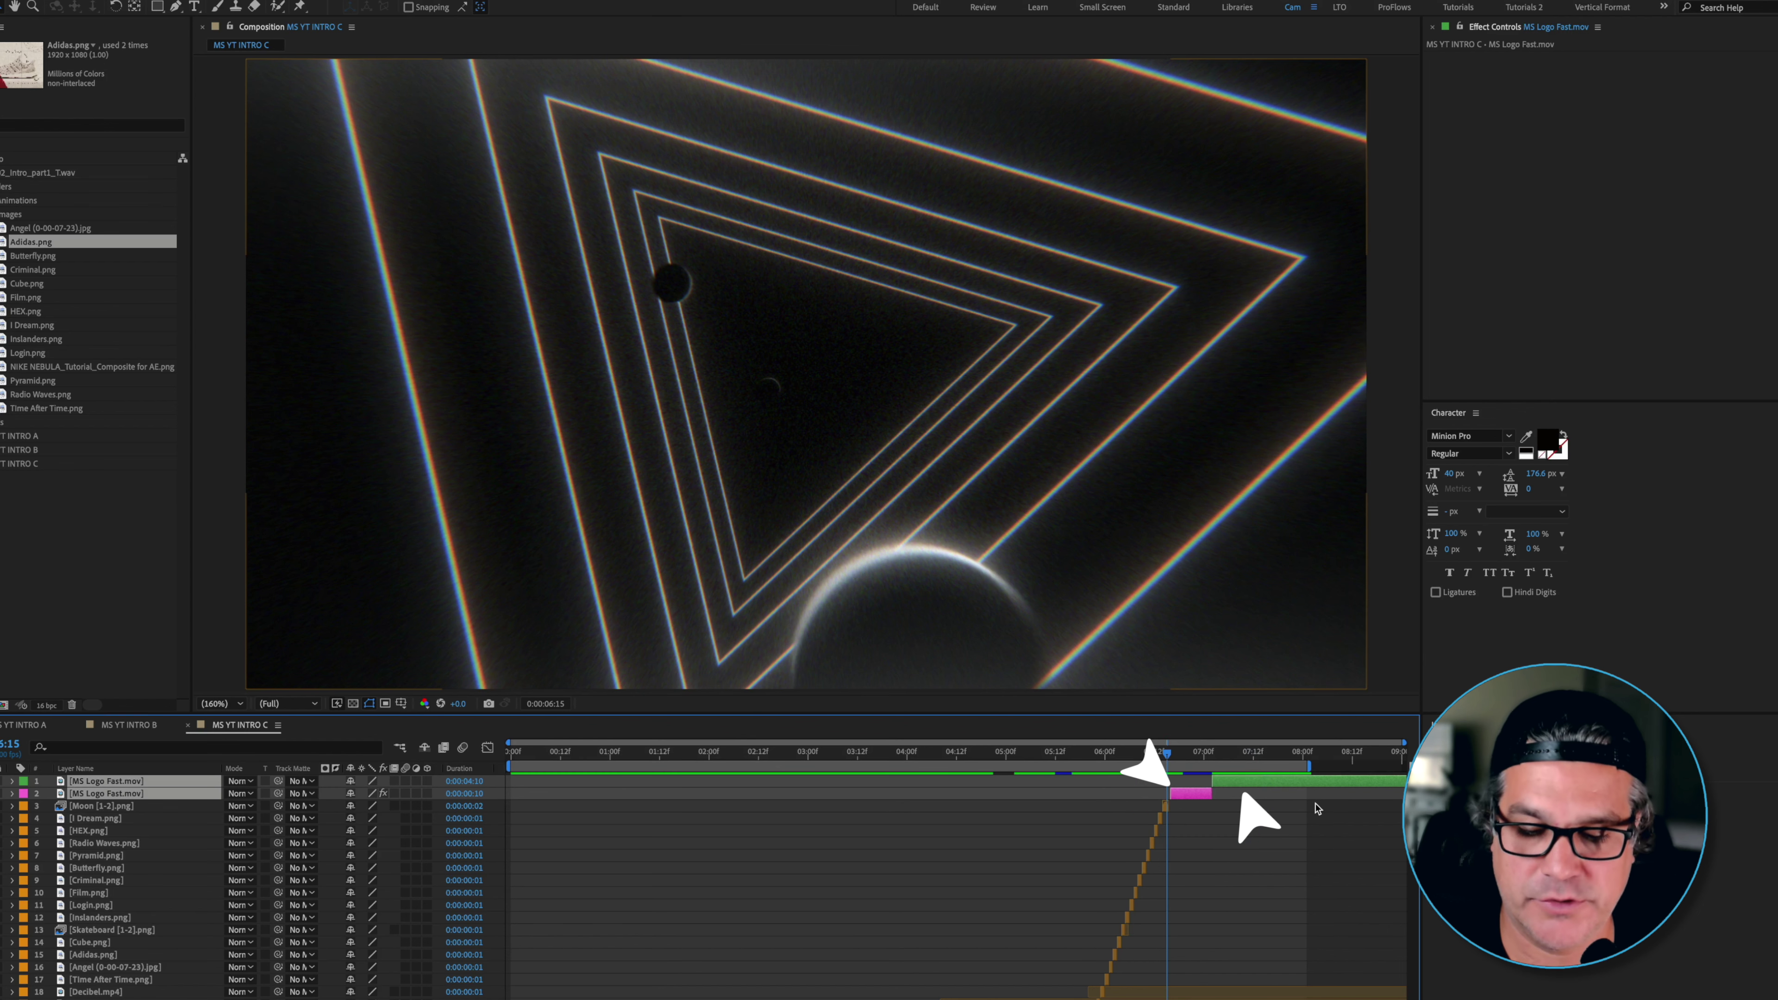
{"action": "key", "text": "u"}
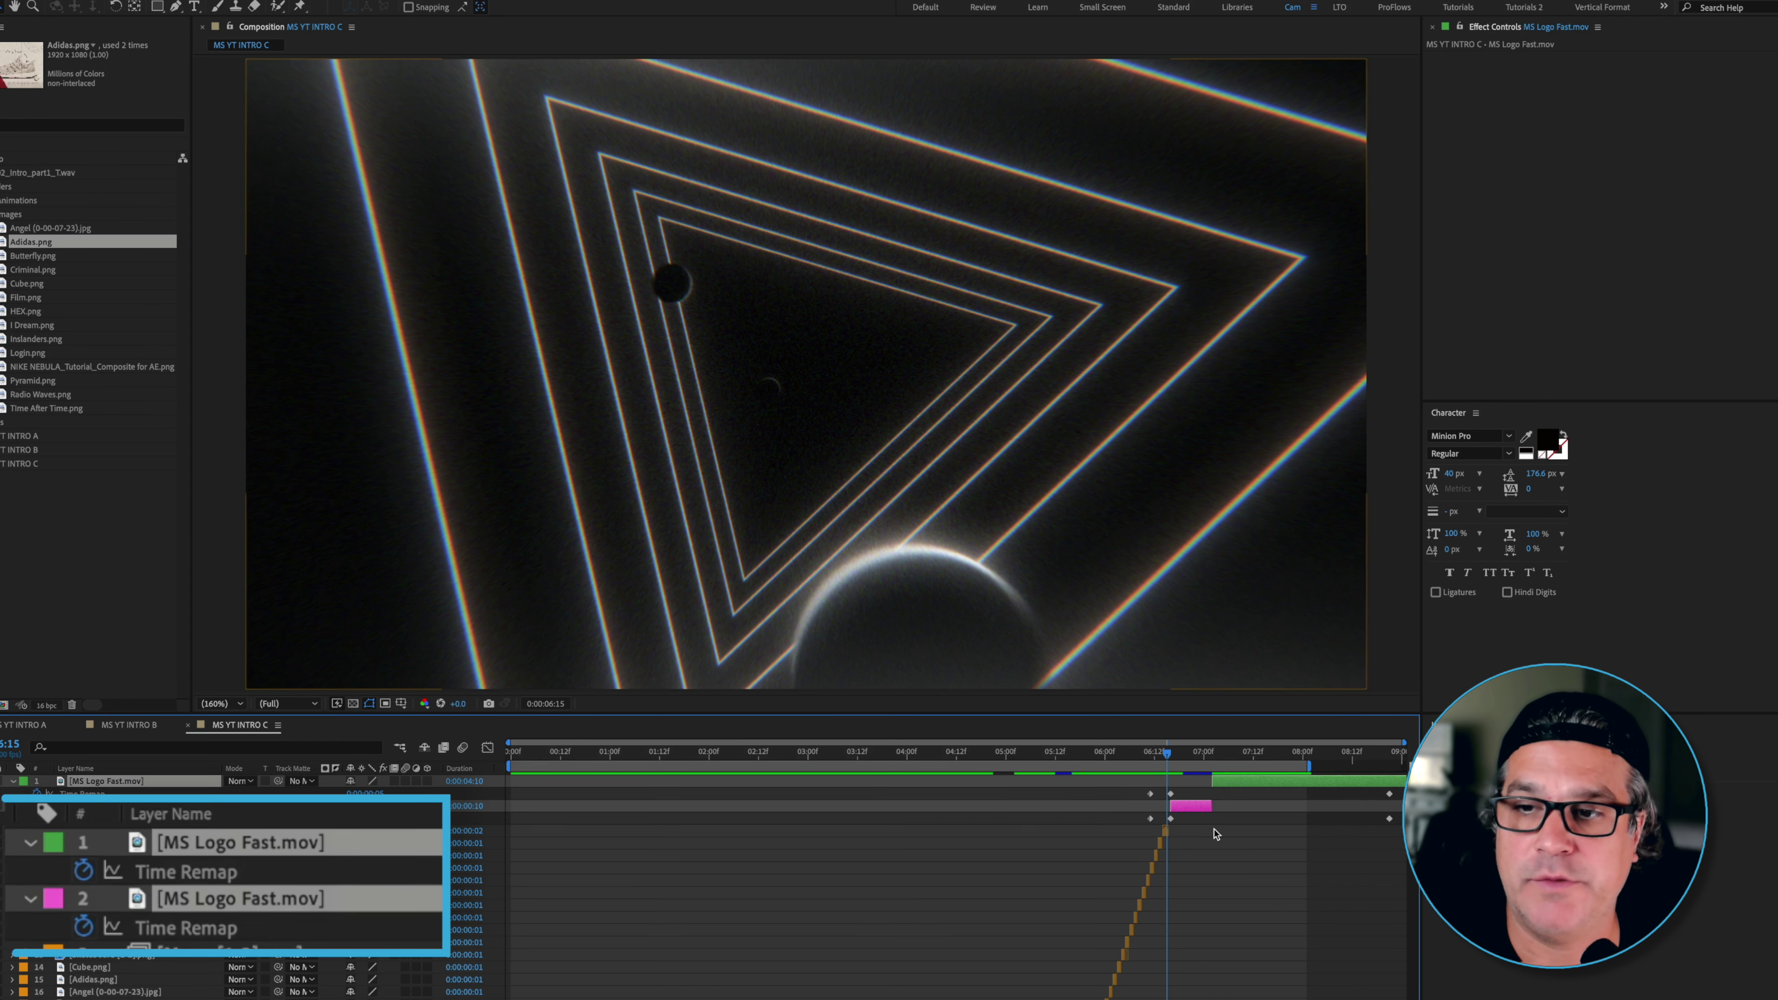
{"action": "left_click_drag", "start_coordinate": [1180, 761], "coordinate": [1188, 761]}
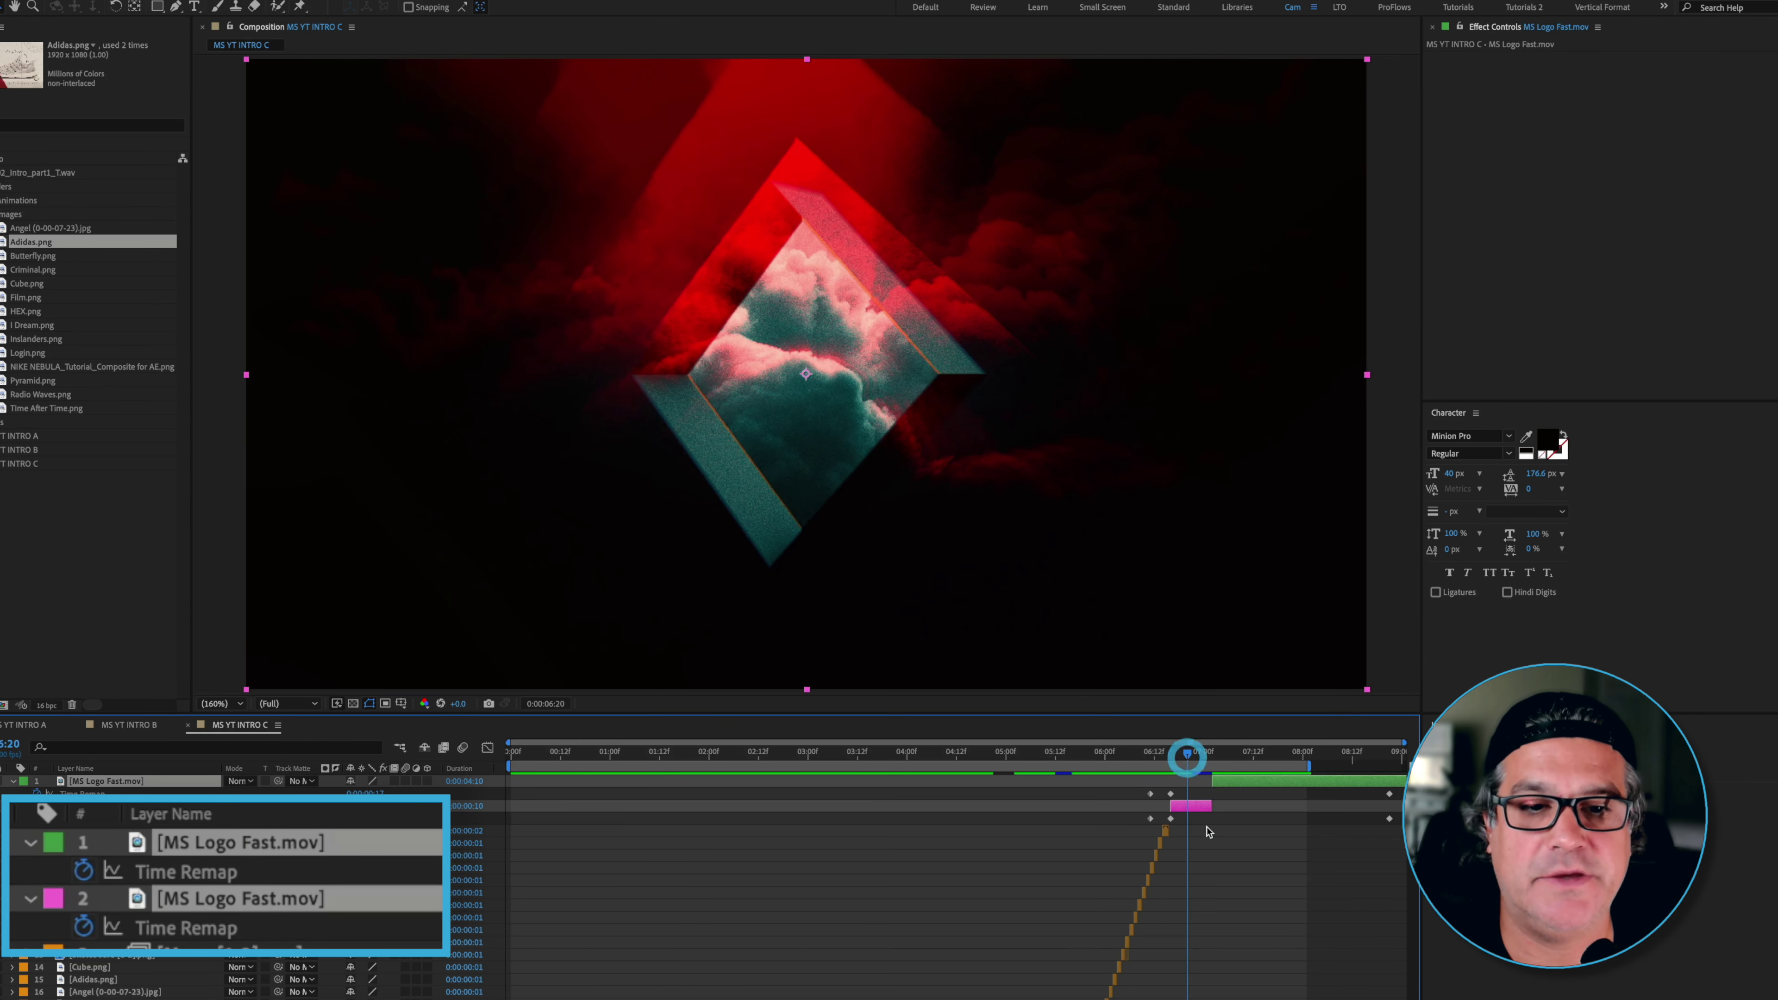
- Show S_Feedback on the second logo layer and step through the MOTION SCIENCE logo reveal
{"action": "left_click", "coordinate": [1194, 806]}
{"action": "key", "text": "e"}
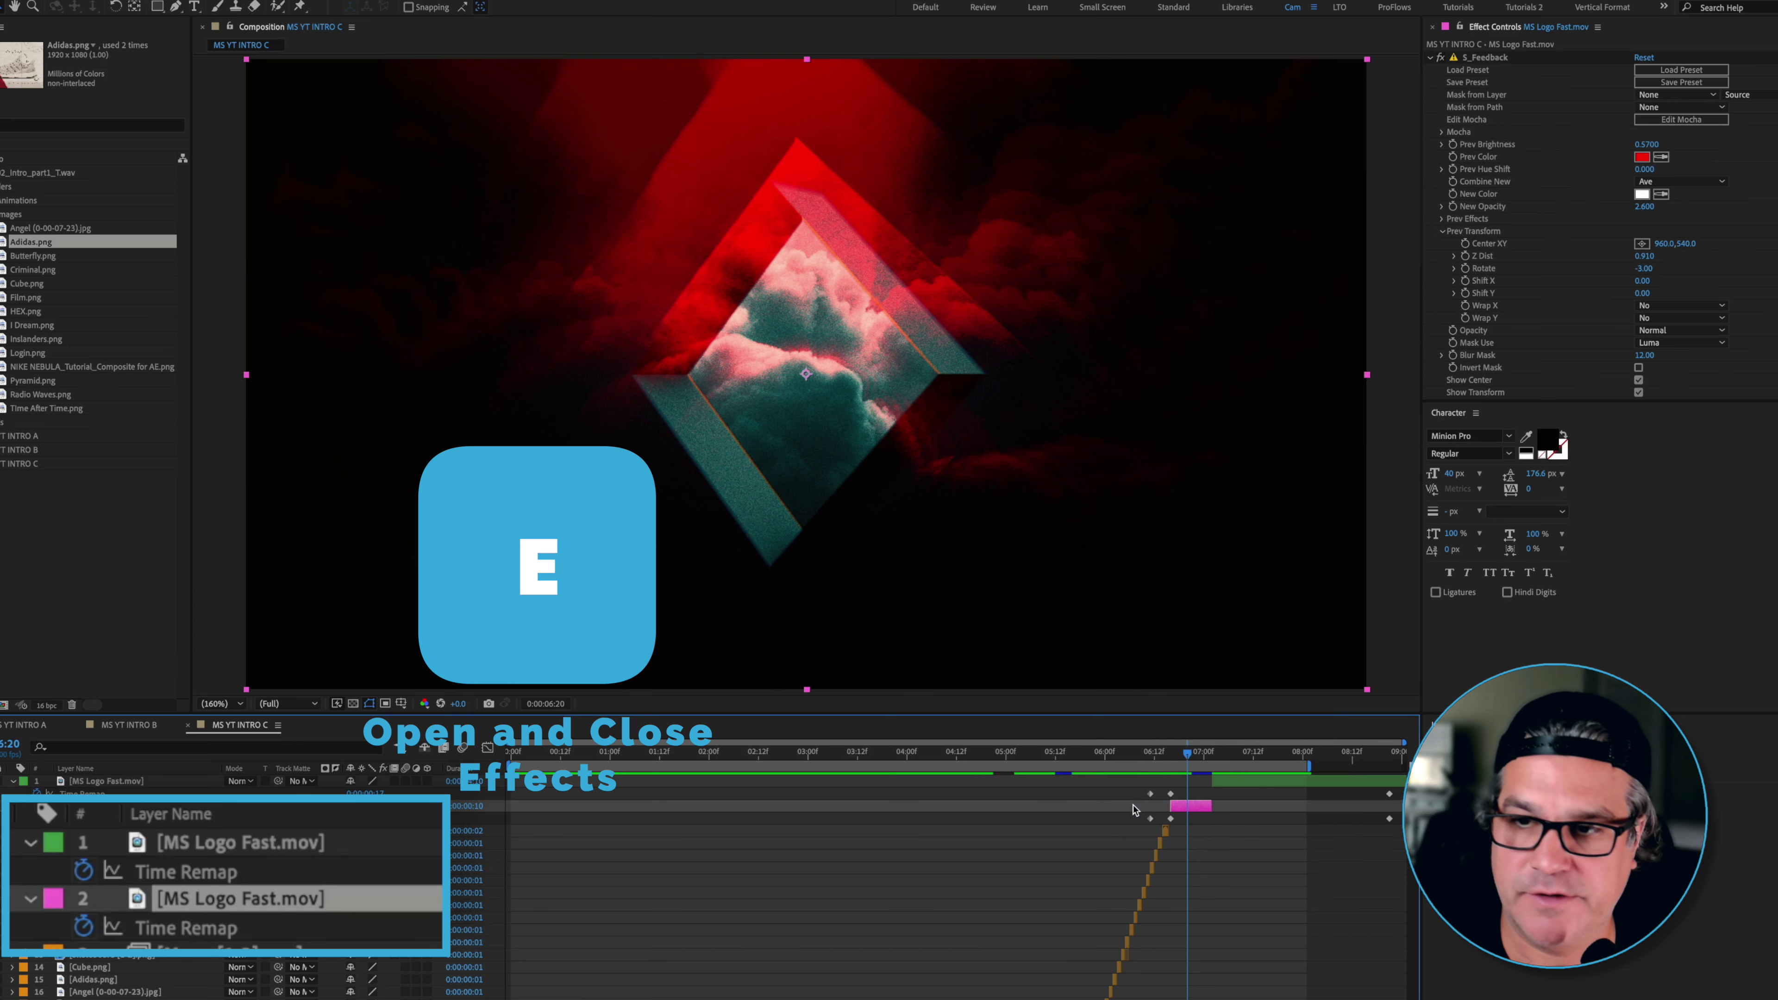
{"action": "left_click", "coordinate": [170, 929]}
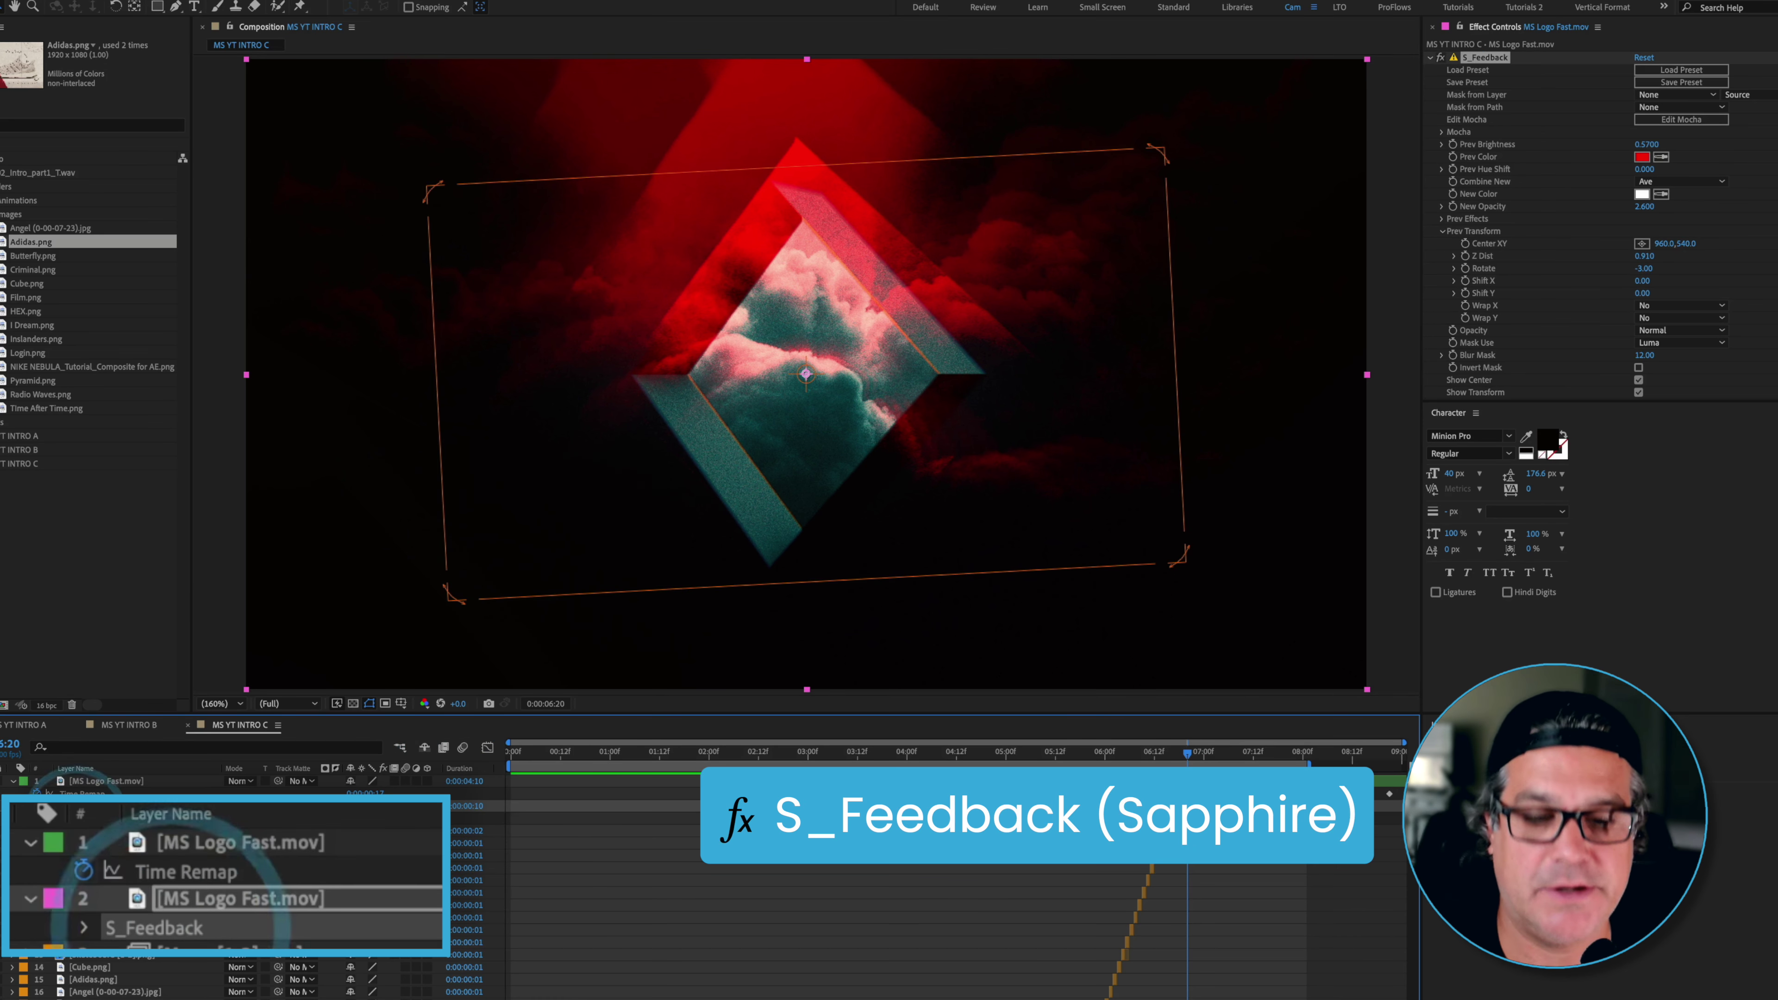
{"action": "key", "text": "Page_Up"}
{"action": "key", "text": "Page_Up"}
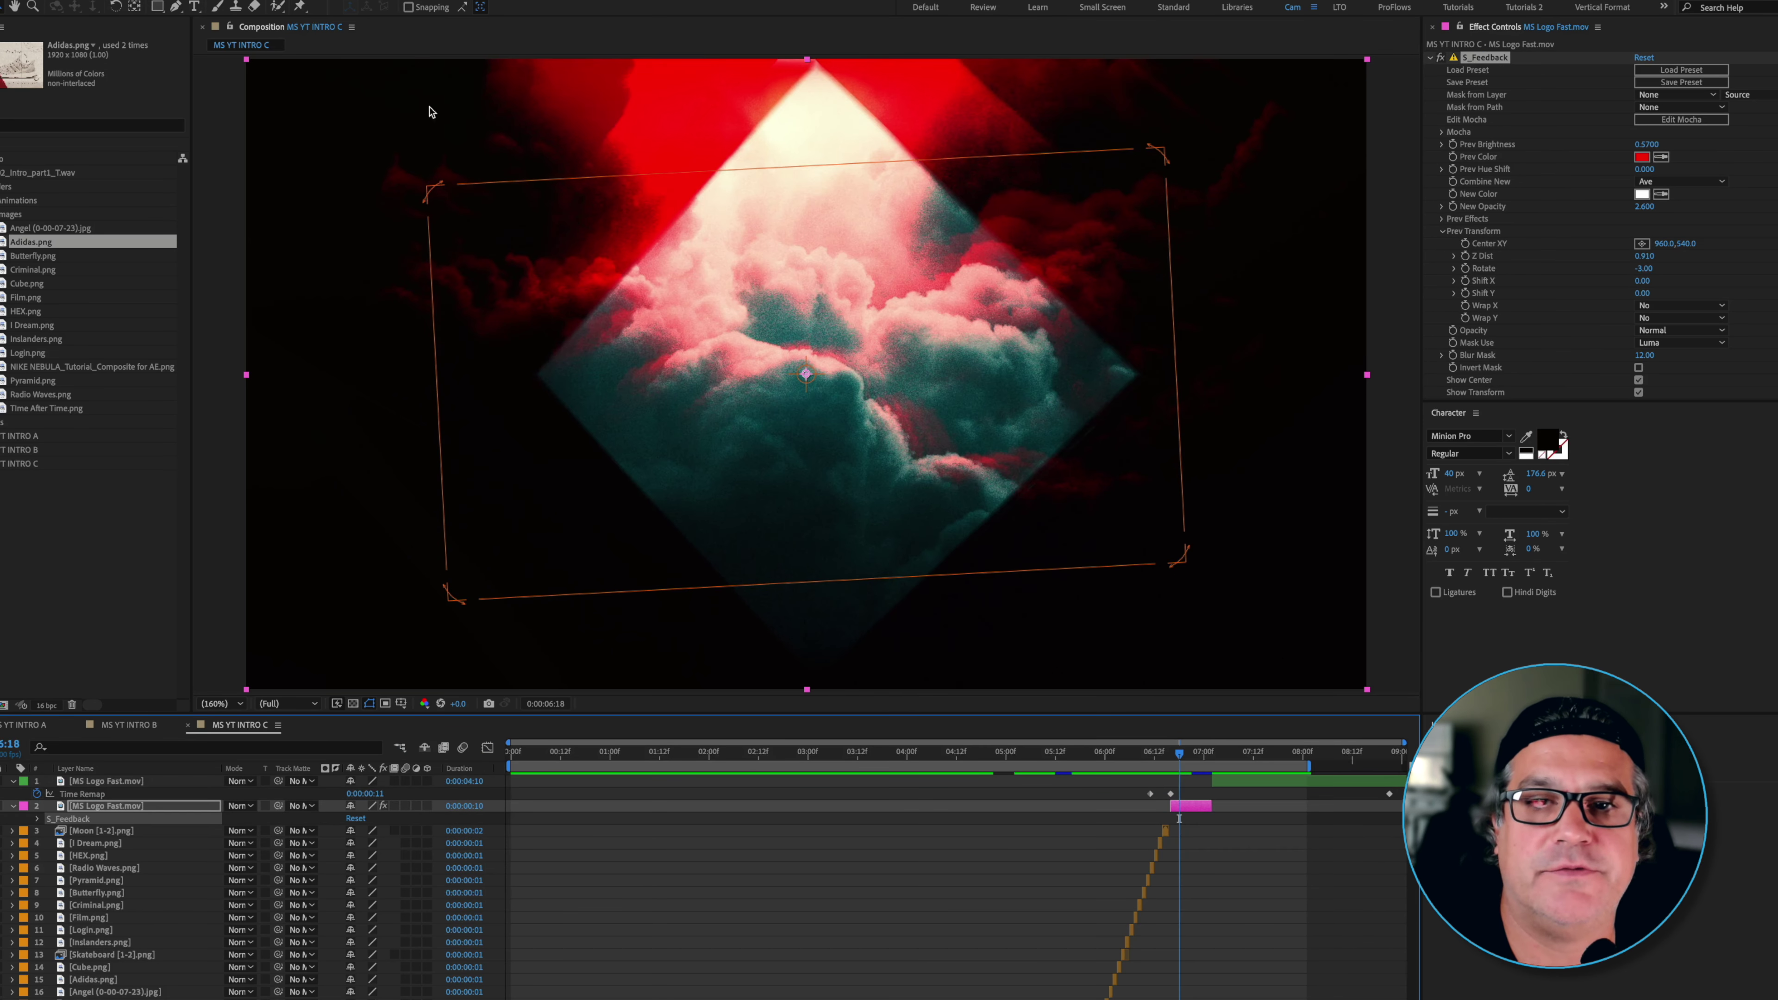
{"action": "key", "text": "Page_Down"}
{"action": "key", "text": "Page_Down"}
{"action": "key", "text": "Page_Down"}
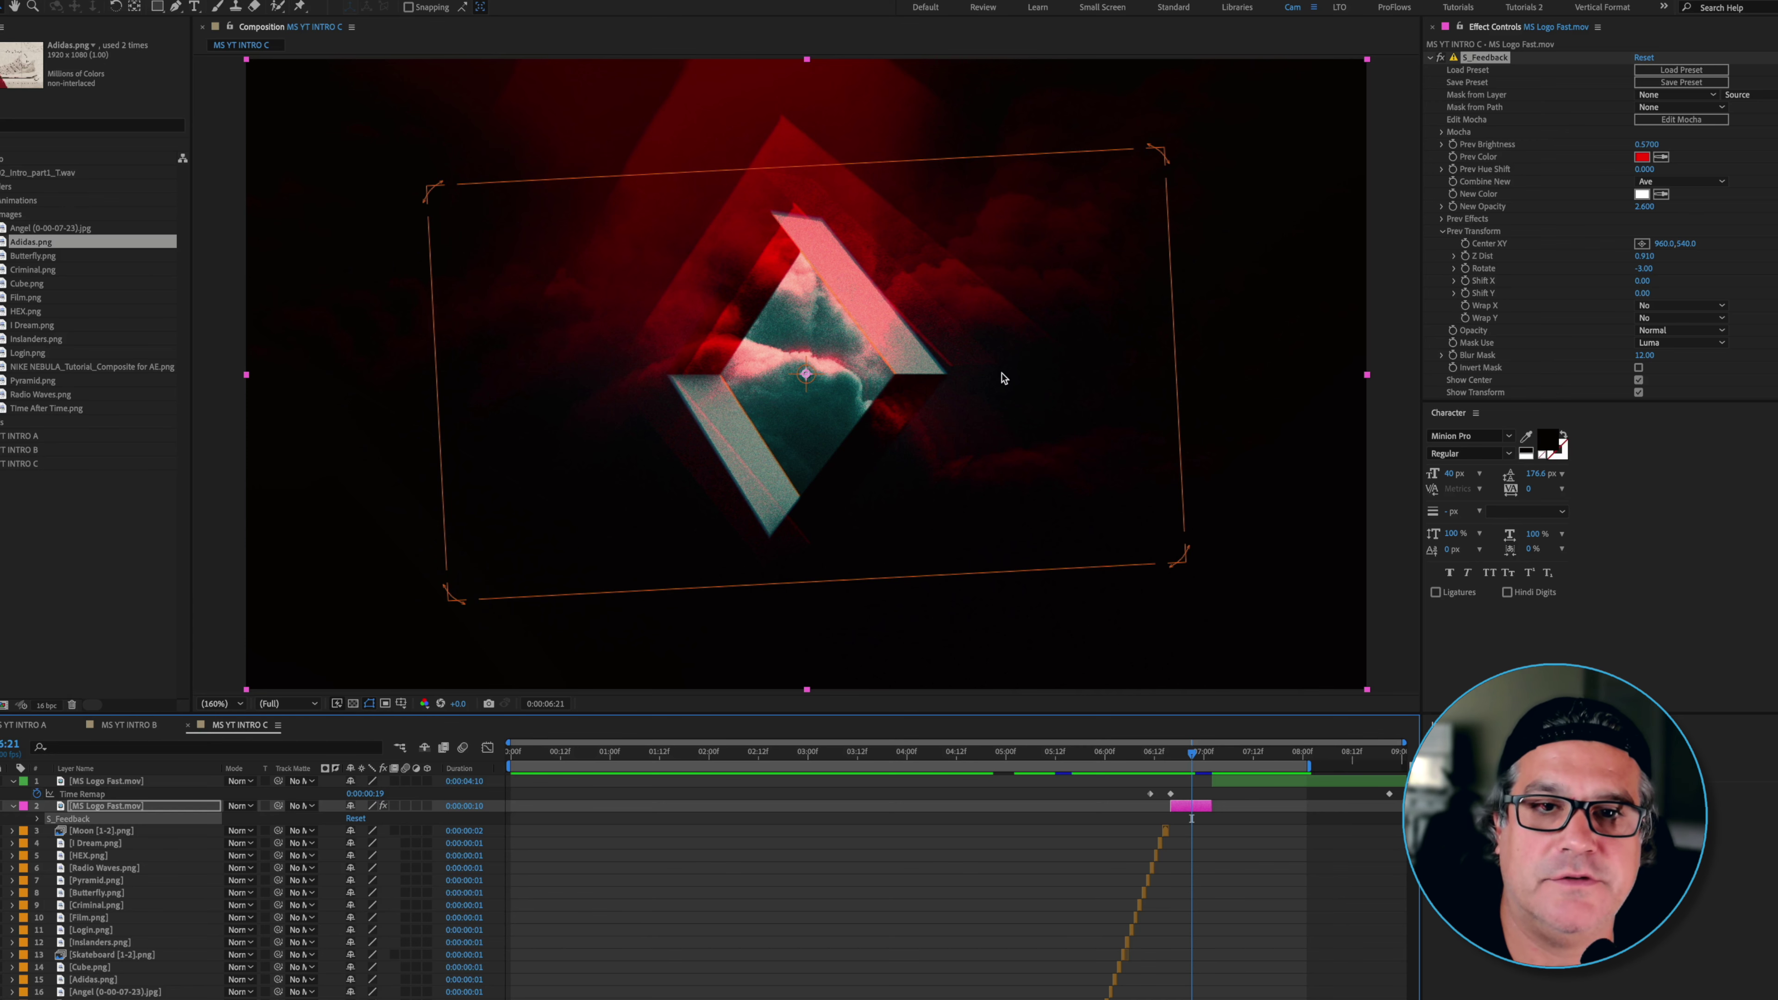
{"action": "key", "text": "Page_Up"}
{"action": "key", "text": "Page_Up"}
{"action": "key", "text": "Page_Up"}
{"action": "key", "text": "Page_Up"}
{"action": "key", "text": "Page_Up"}
{"action": "key", "text": "Page_Up"}
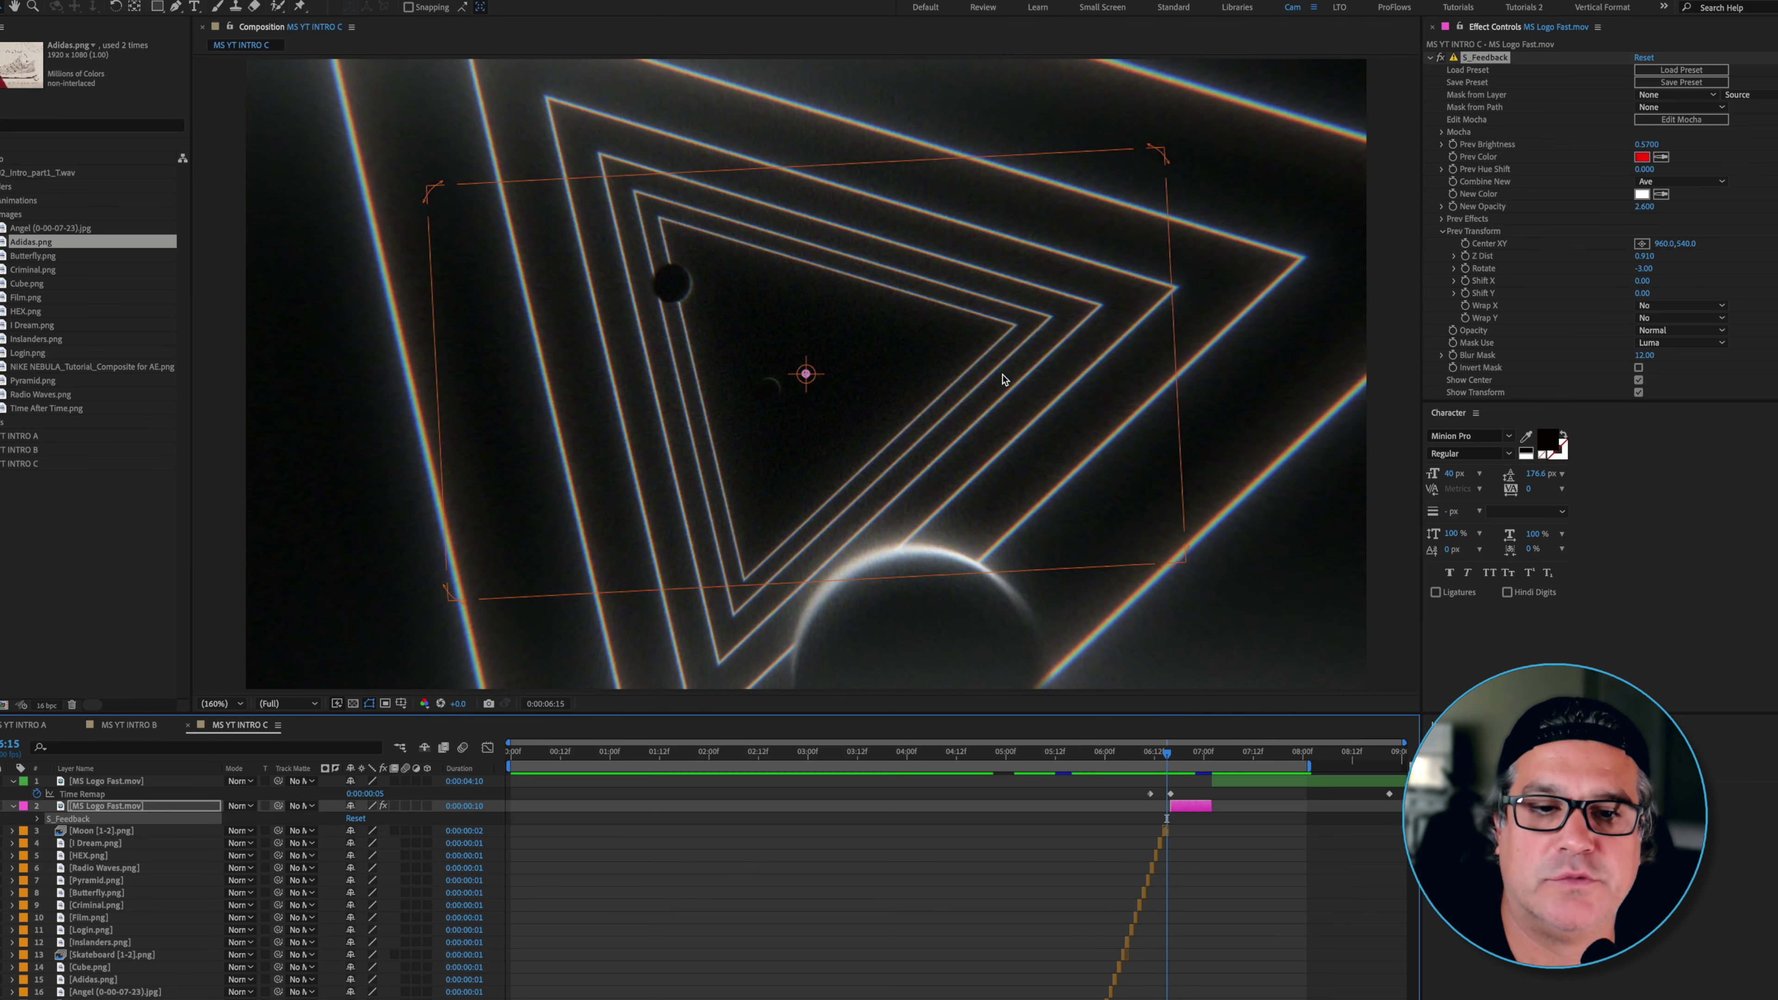
{"action": "key", "text": "Page_Down"}
{"action": "key", "text": "Page_Down"}
{"action": "key", "text": "Page_Down"}
{"action": "key", "text": "Page_Down"}
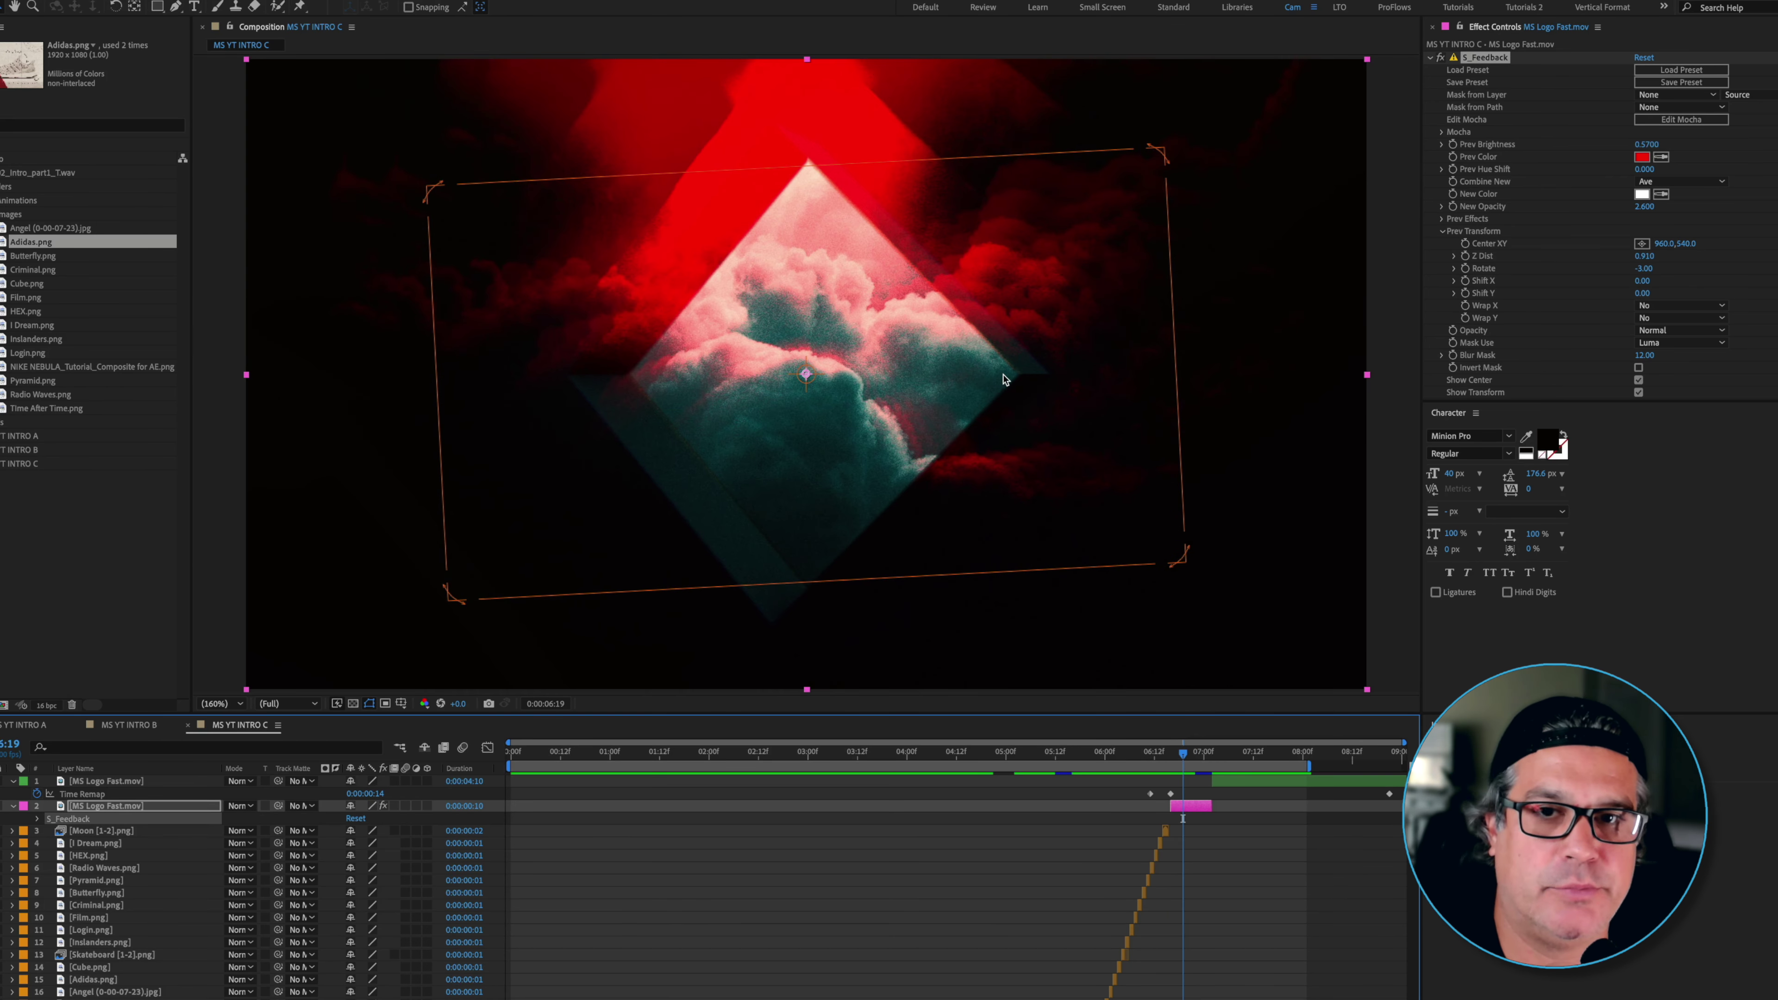
{"action": "key", "text": "Page_Down"}
{"action": "key", "text": "Page_Down"}
{"action": "key", "text": "Page_Down"}
{"action": "key", "text": "Page_Down"}
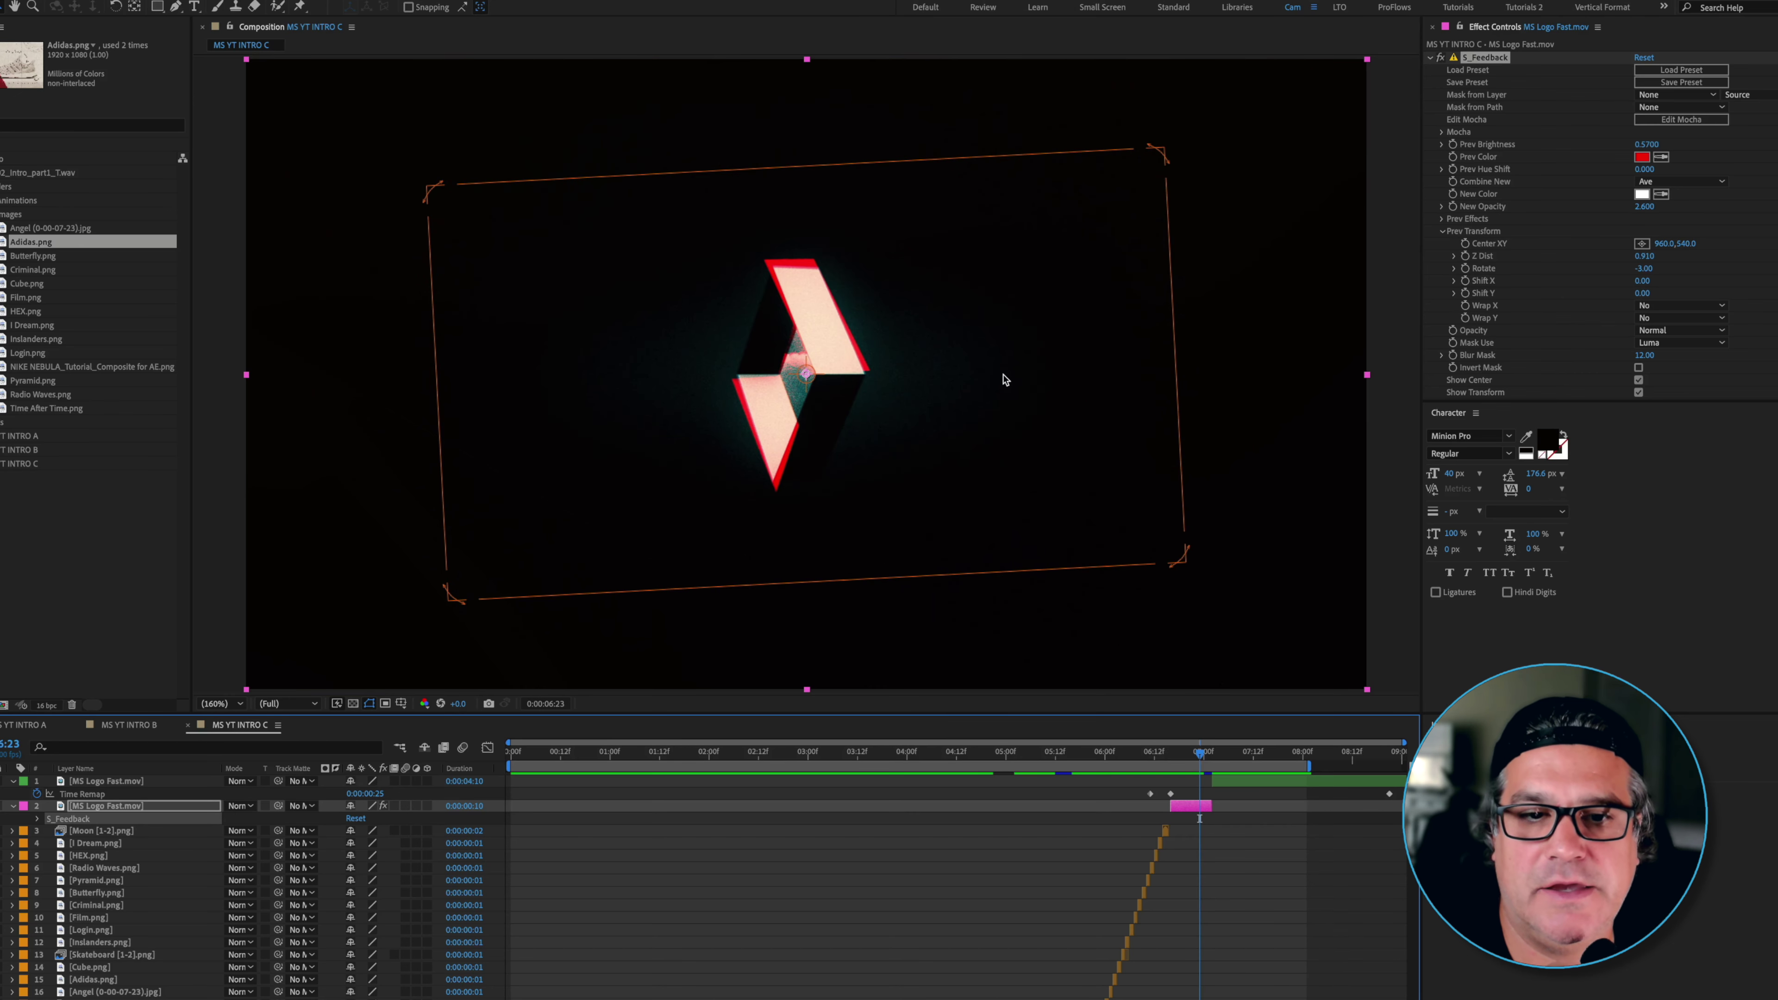
{"action": "key", "text": "Page_Down"}
{"action": "key", "text": "Page_Down"}
{"action": "key", "text": "Page_Down"}
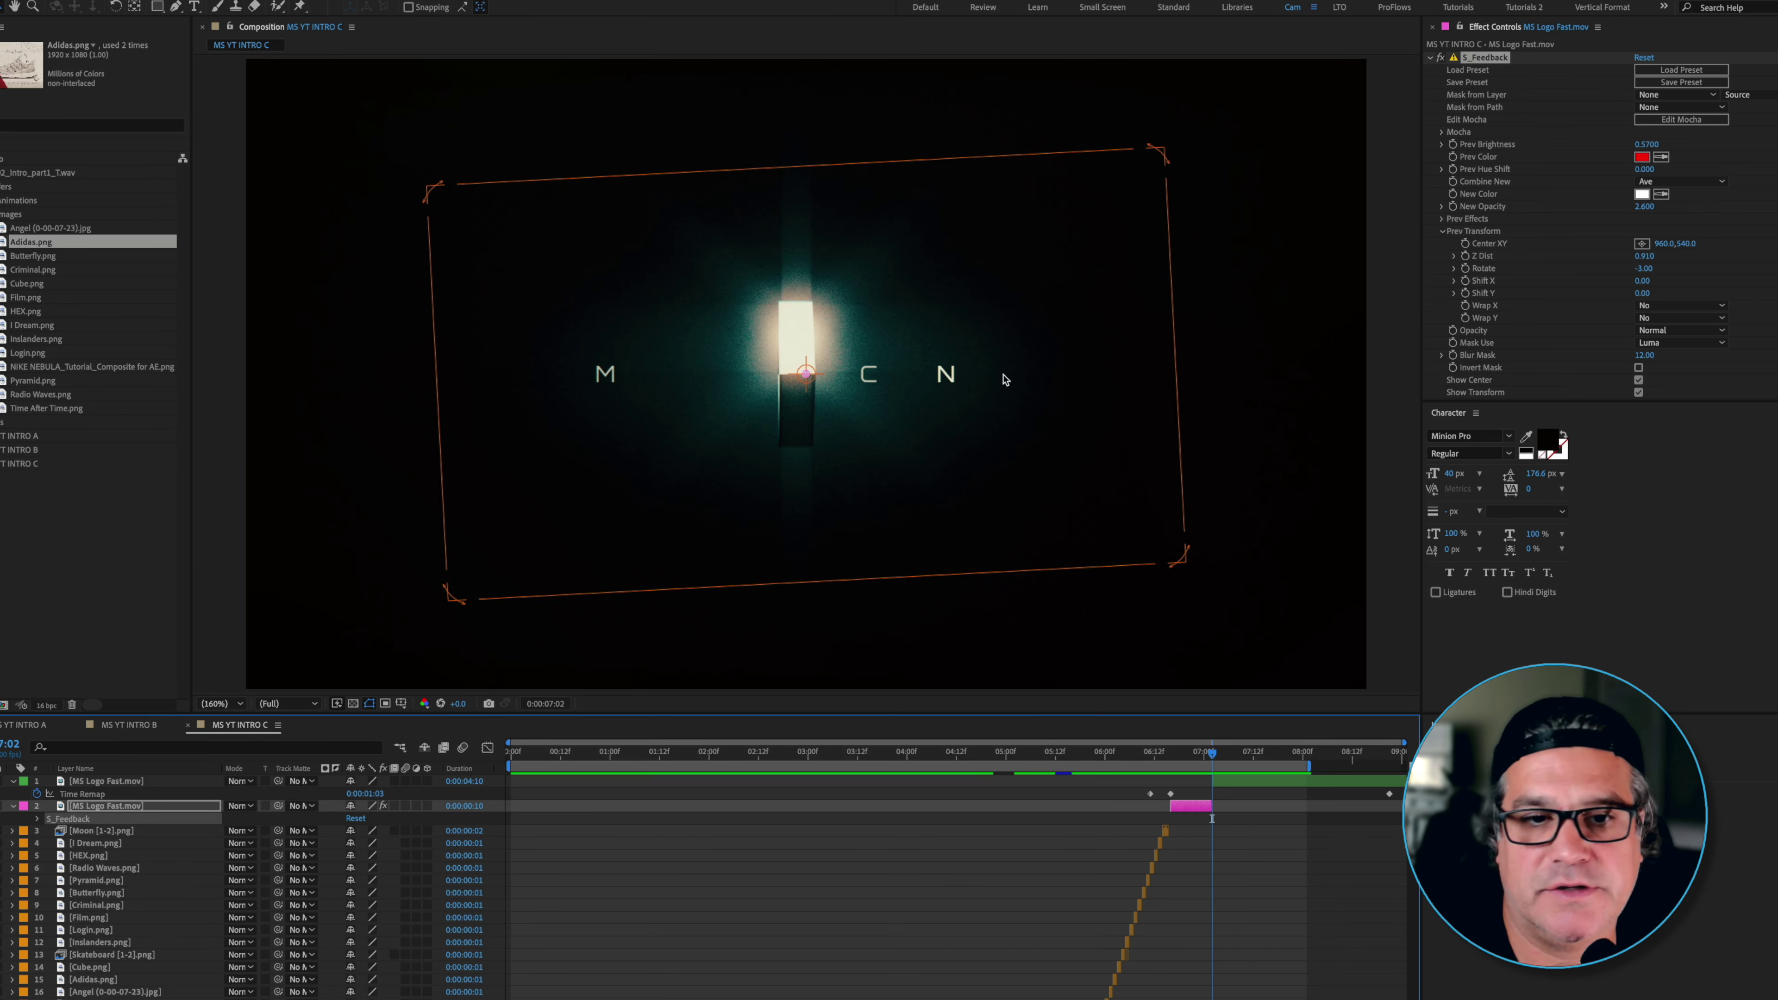
{"action": "key", "text": "Page_Down"}
{"action": "key", "text": "Page_Down"}
{"action": "key", "text": "Page_Down"}
{"action": "key", "text": "Page_Down"}
{"action": "key", "text": "Page_Down"}
{"action": "key", "text": "Page_Down"}
{"action": "key", "text": "Page_Down"}
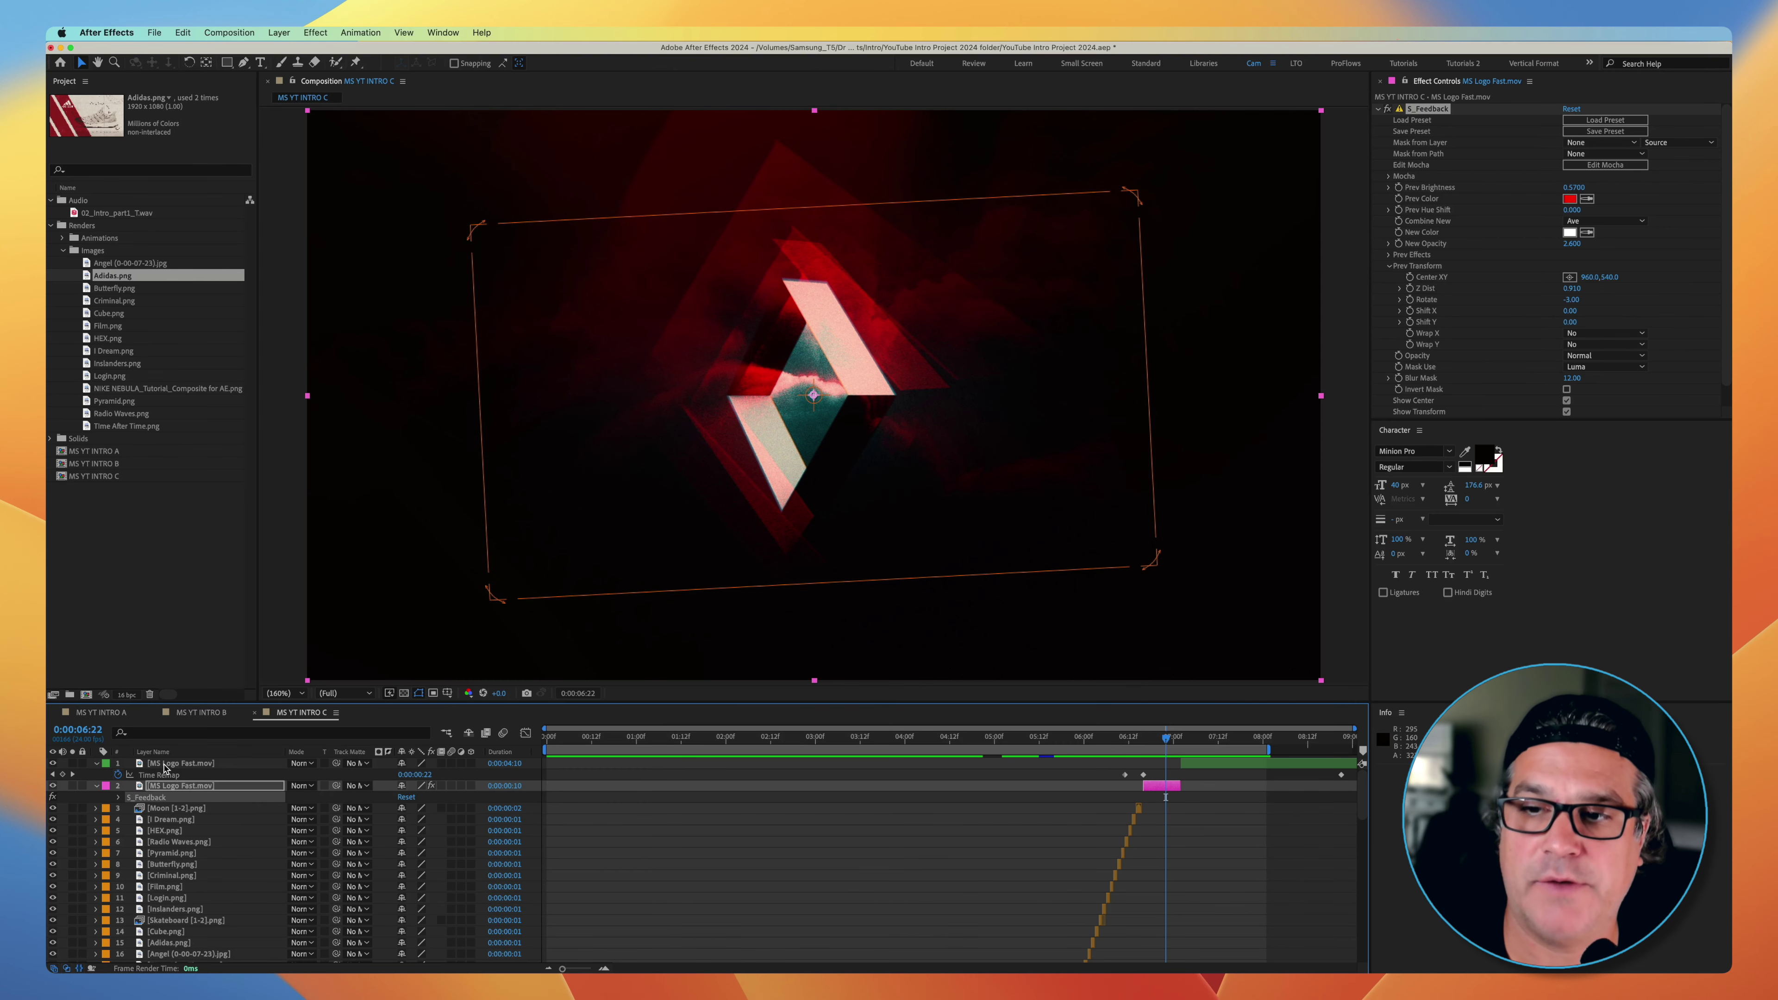
- Select all 52 layers and jump to 0:00:08:00 on the fully resolved MOTION SCIENCE logo
{"action": "left_click", "coordinate": [163, 764]}
{"action": "scroll", "coordinate": [175, 828], "scroll_direction": "down", "scroll_amount": 15}
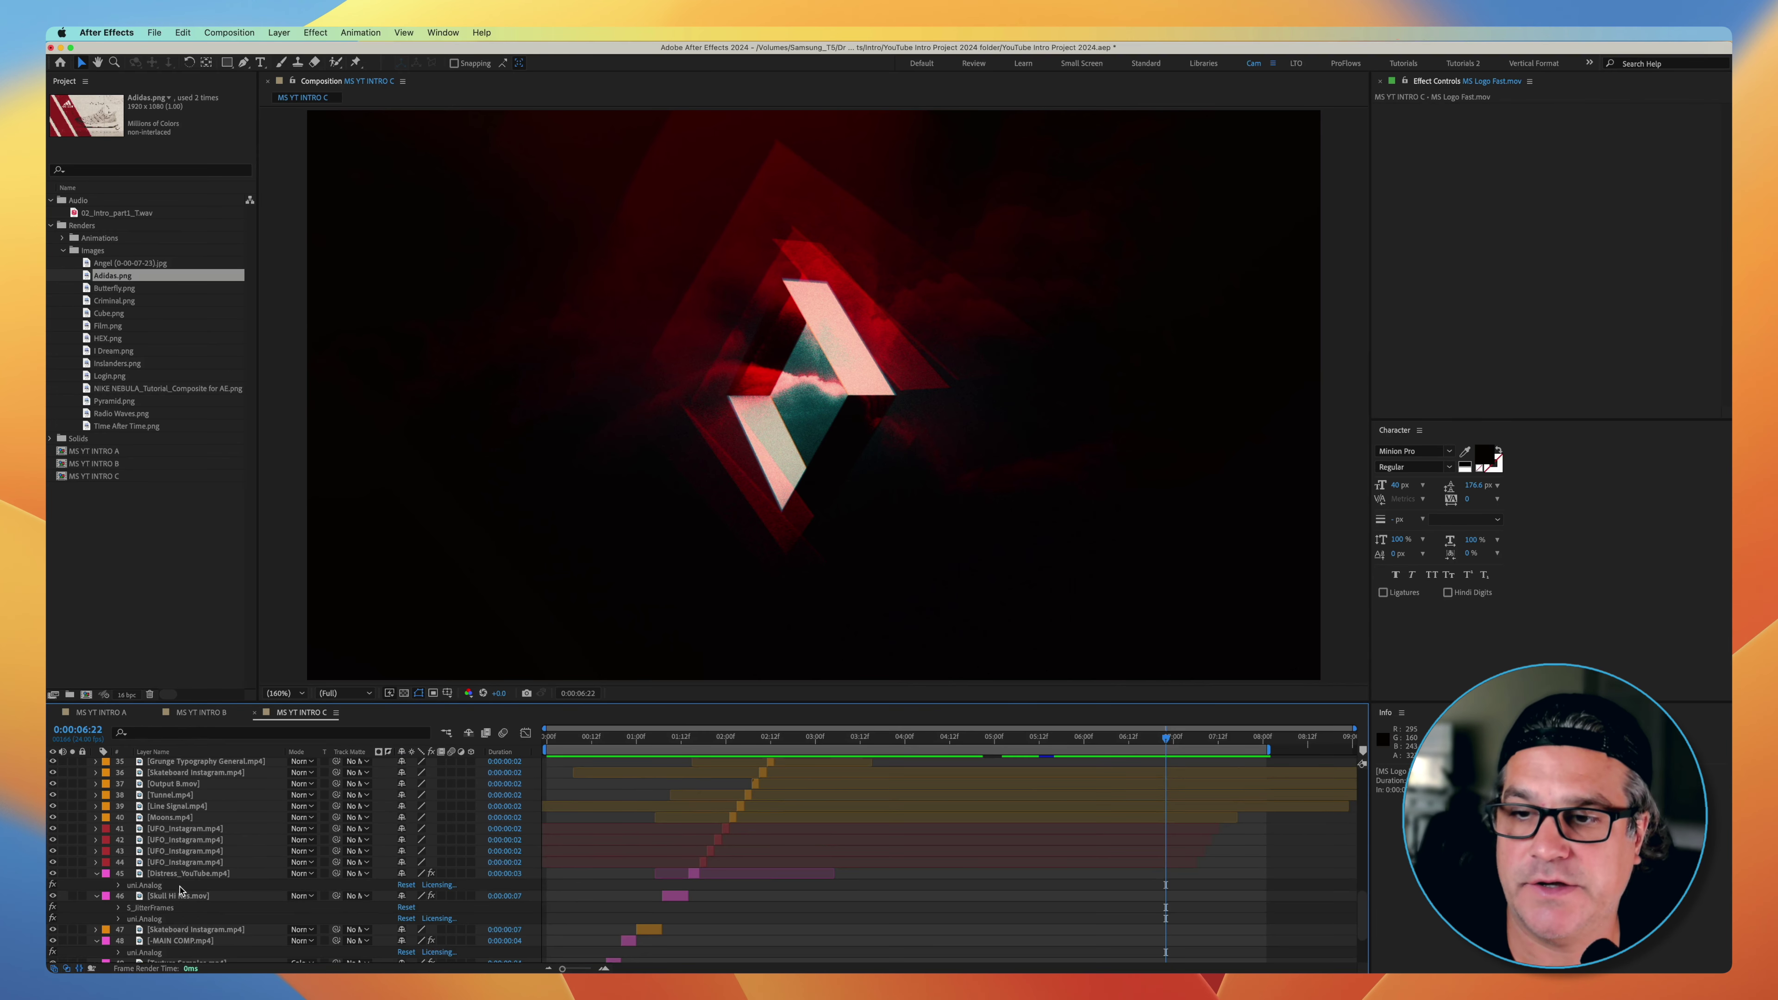
{"action": "left_click", "coordinate": [186, 957], "text": "shift"}
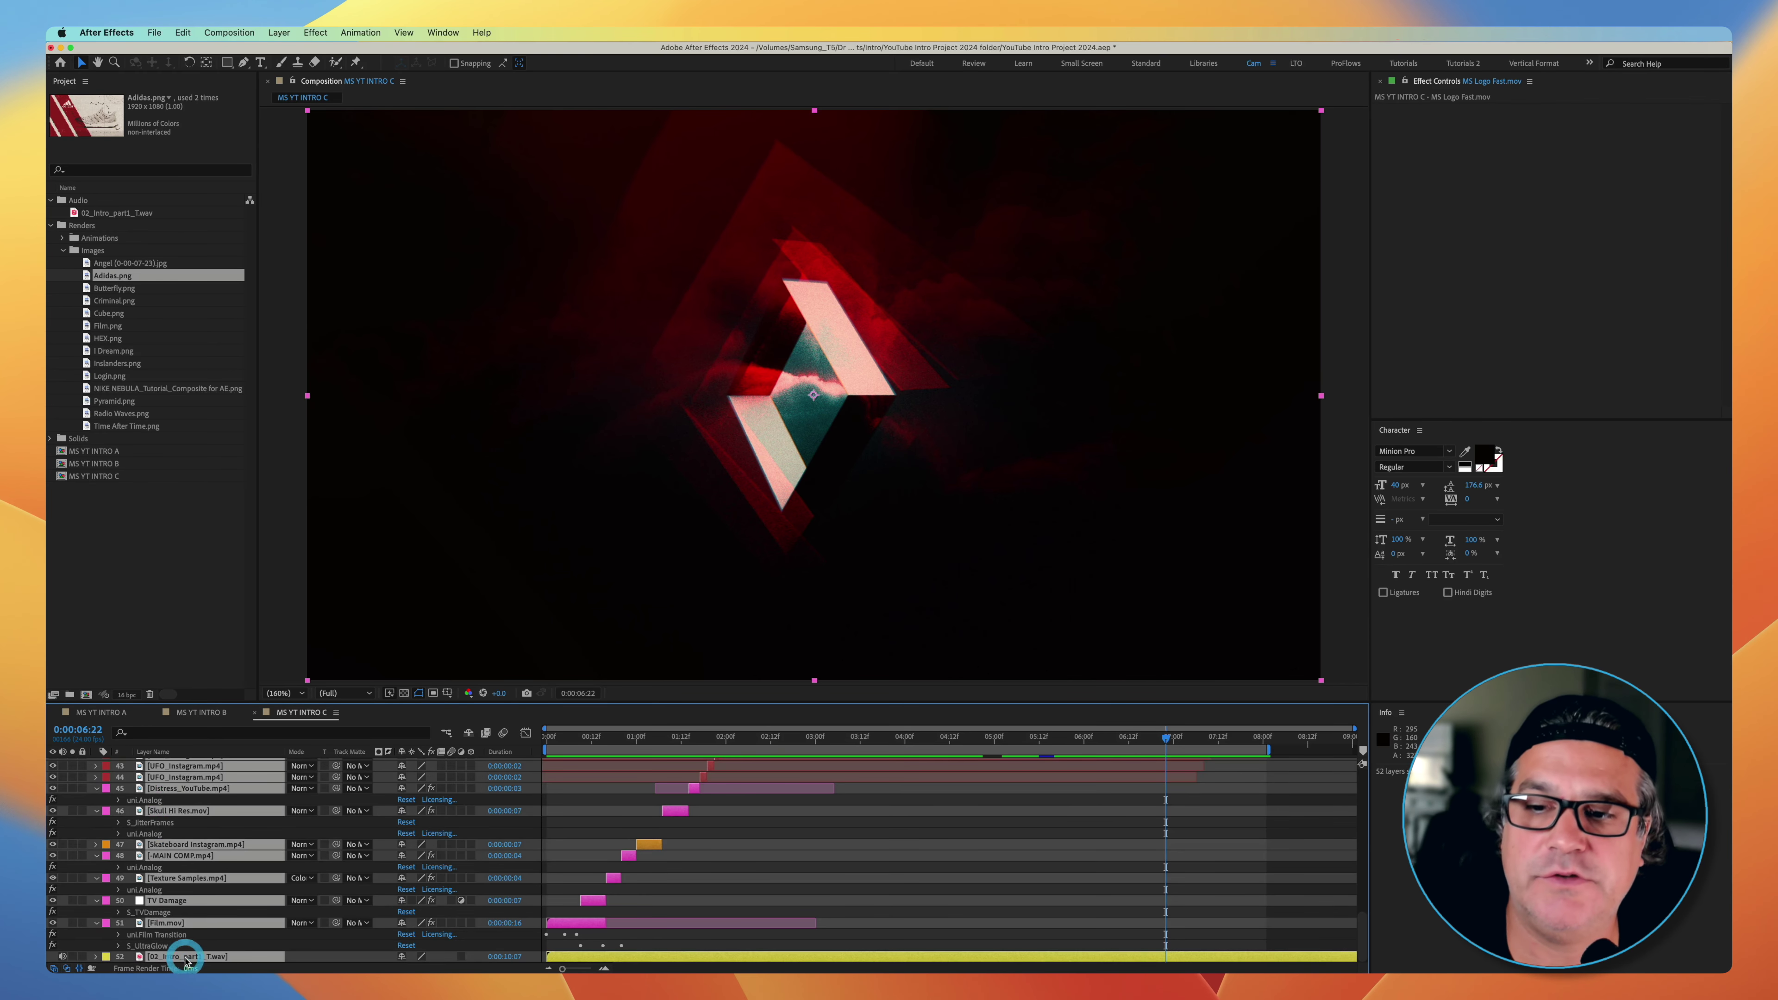
{"action": "left_click", "coordinate": [1263, 740]}
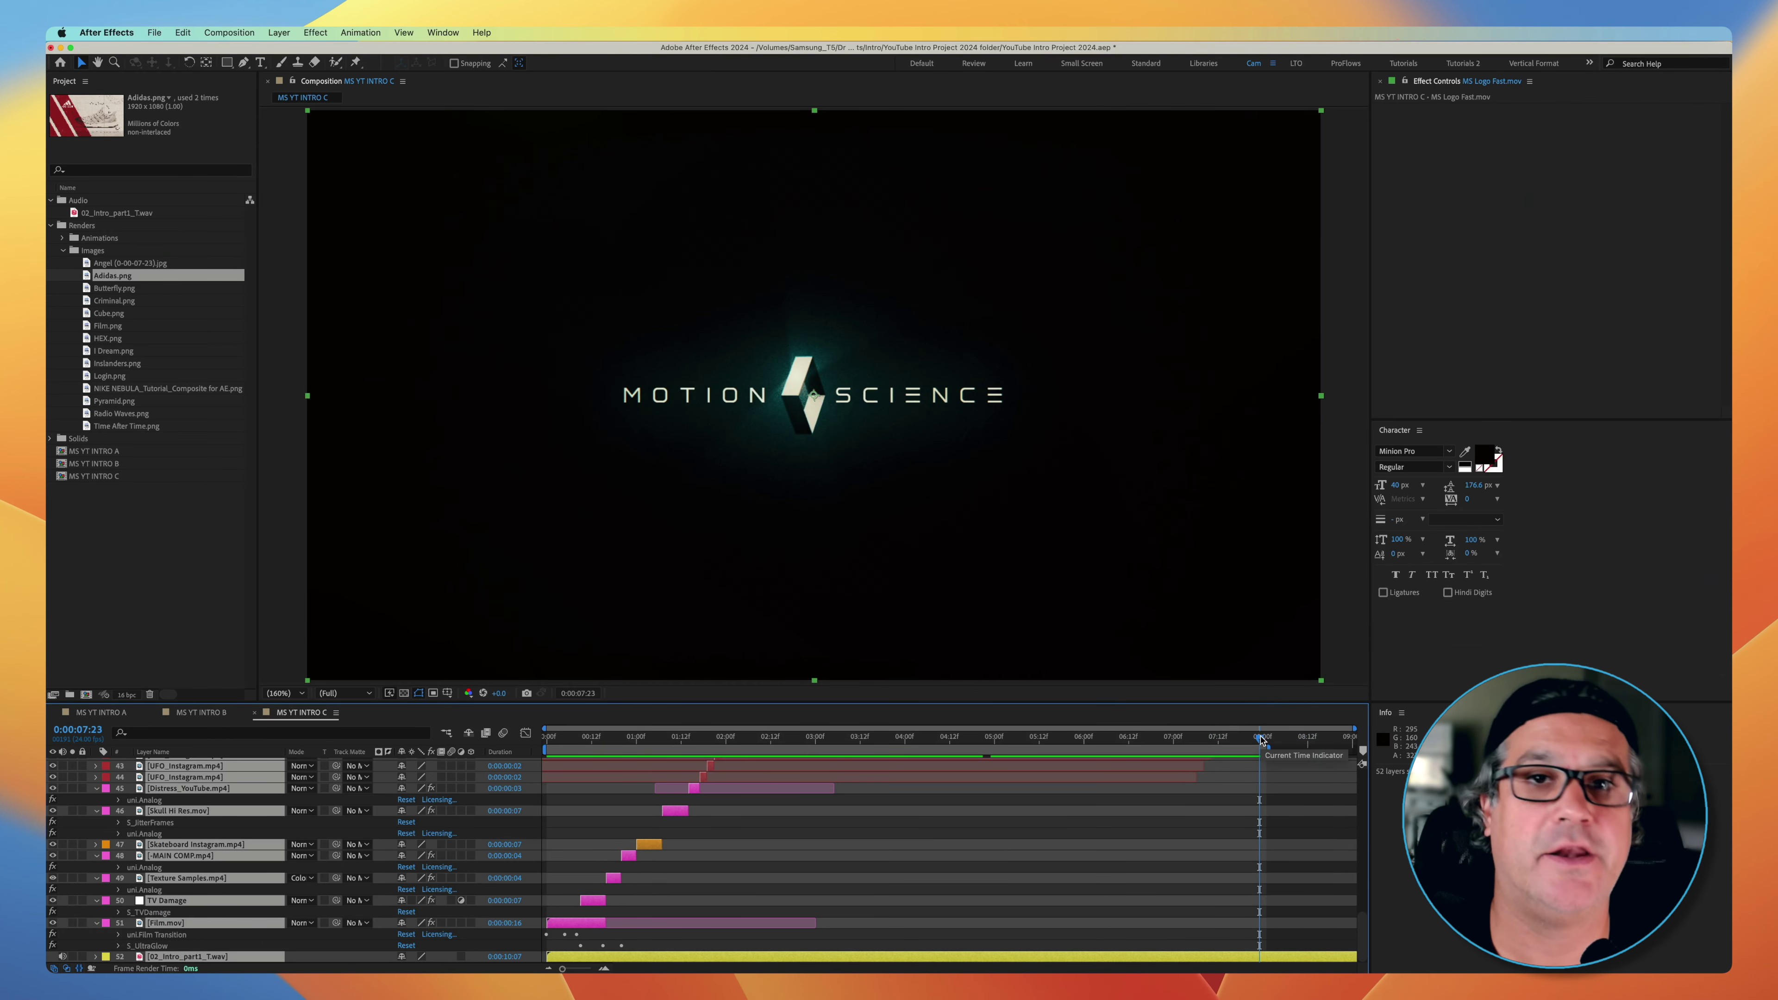